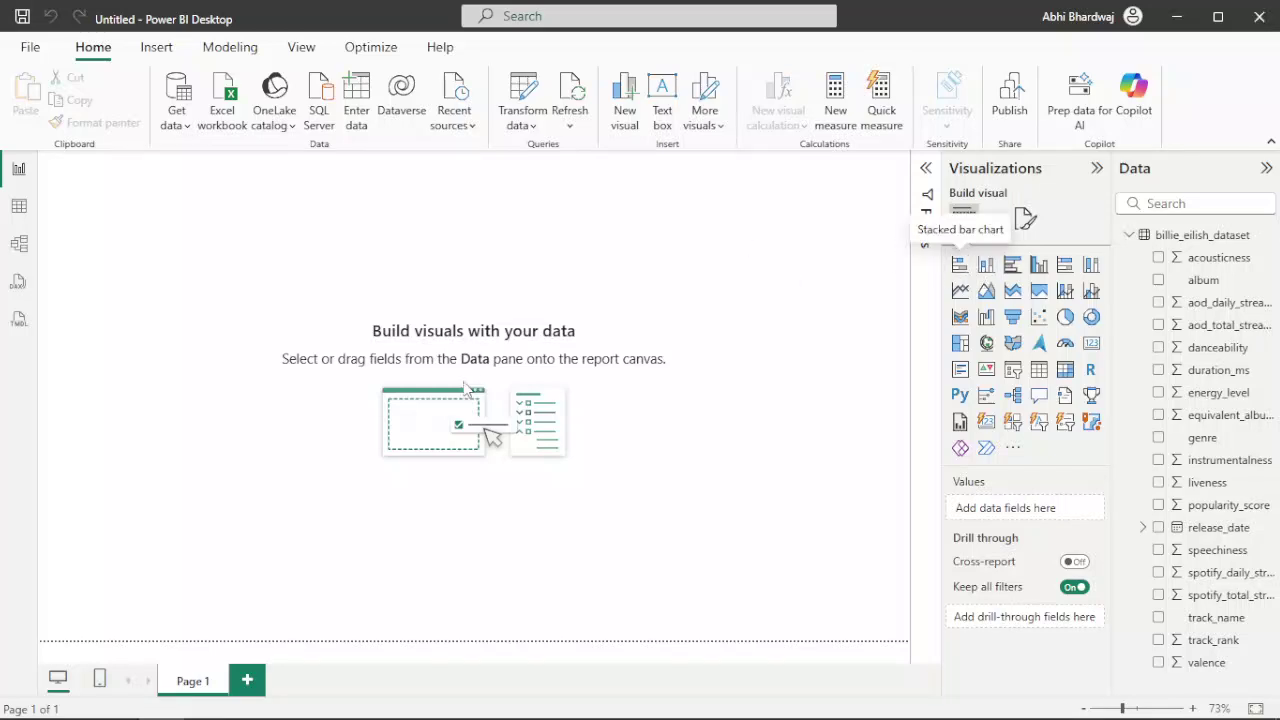
# - Add a stacked bar chart to the page with track_name on the Y-axis and spotify_total_streams on the X-axis
pyautogui.moveTo(184, 300); pyautogui.dragTo(264, 452)
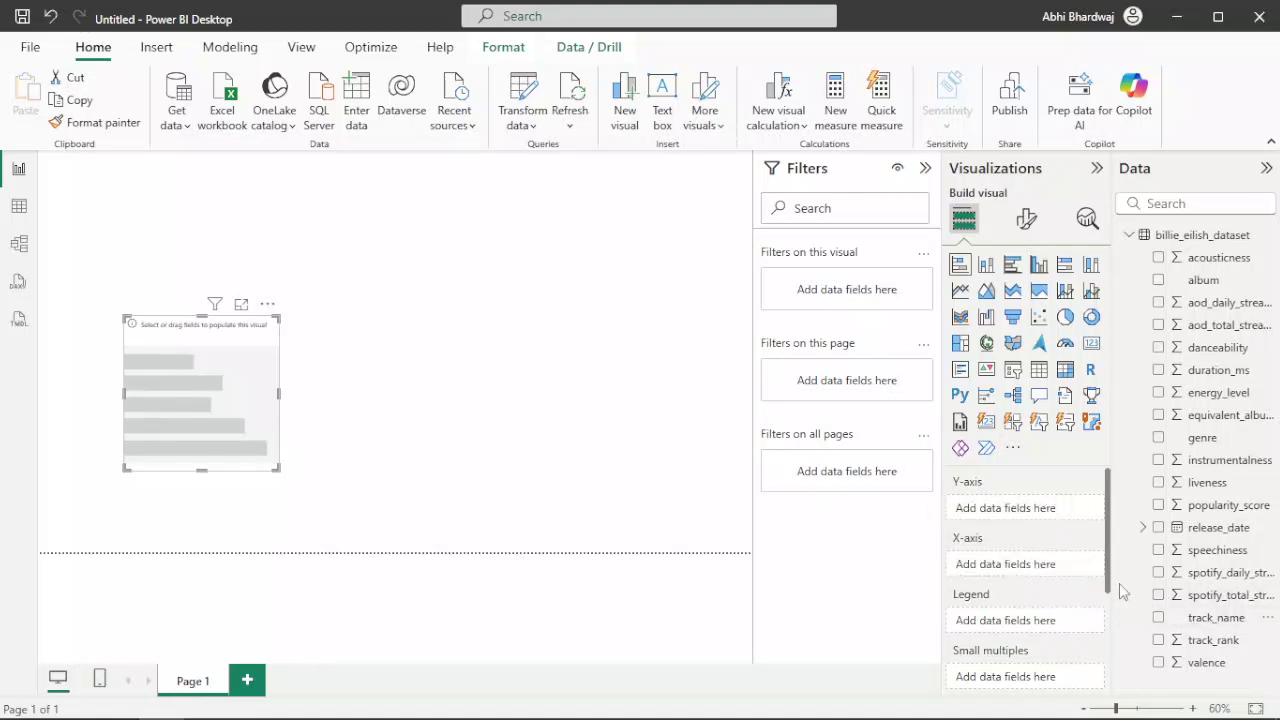
pyautogui.click(1189, 622)
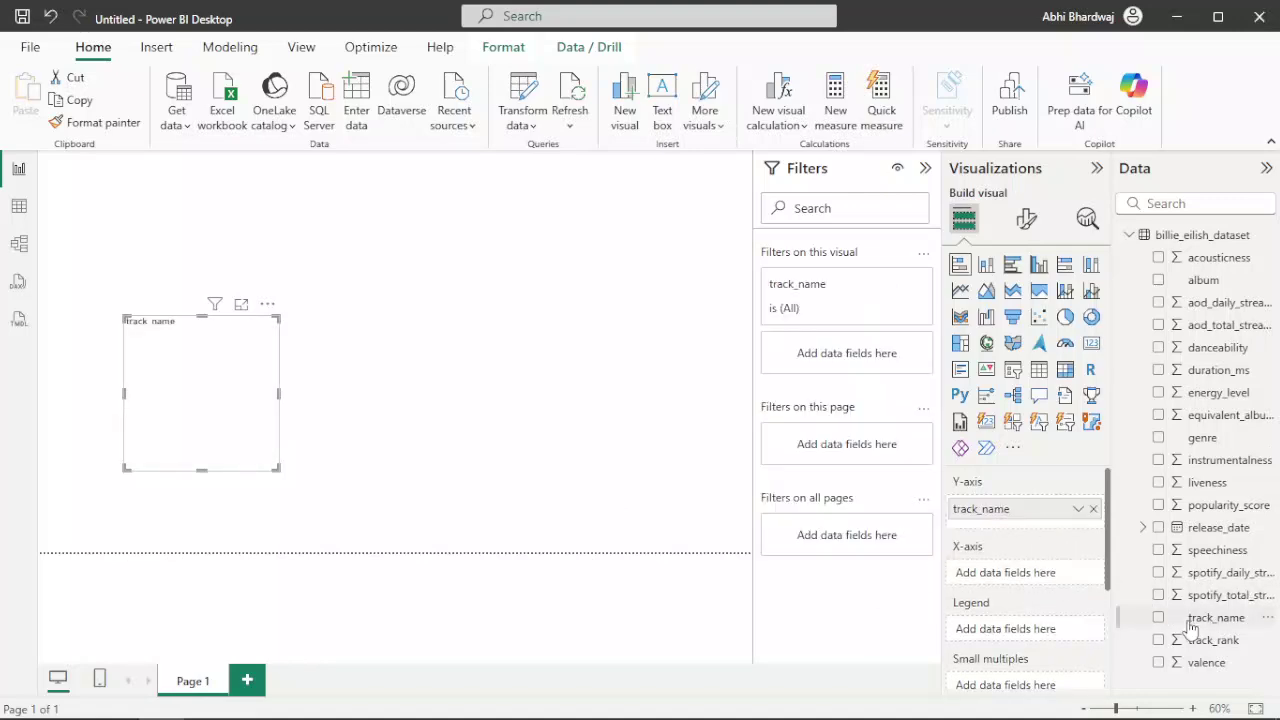
pyautogui.moveTo(1232, 597); pyautogui.dragTo(1060, 580)
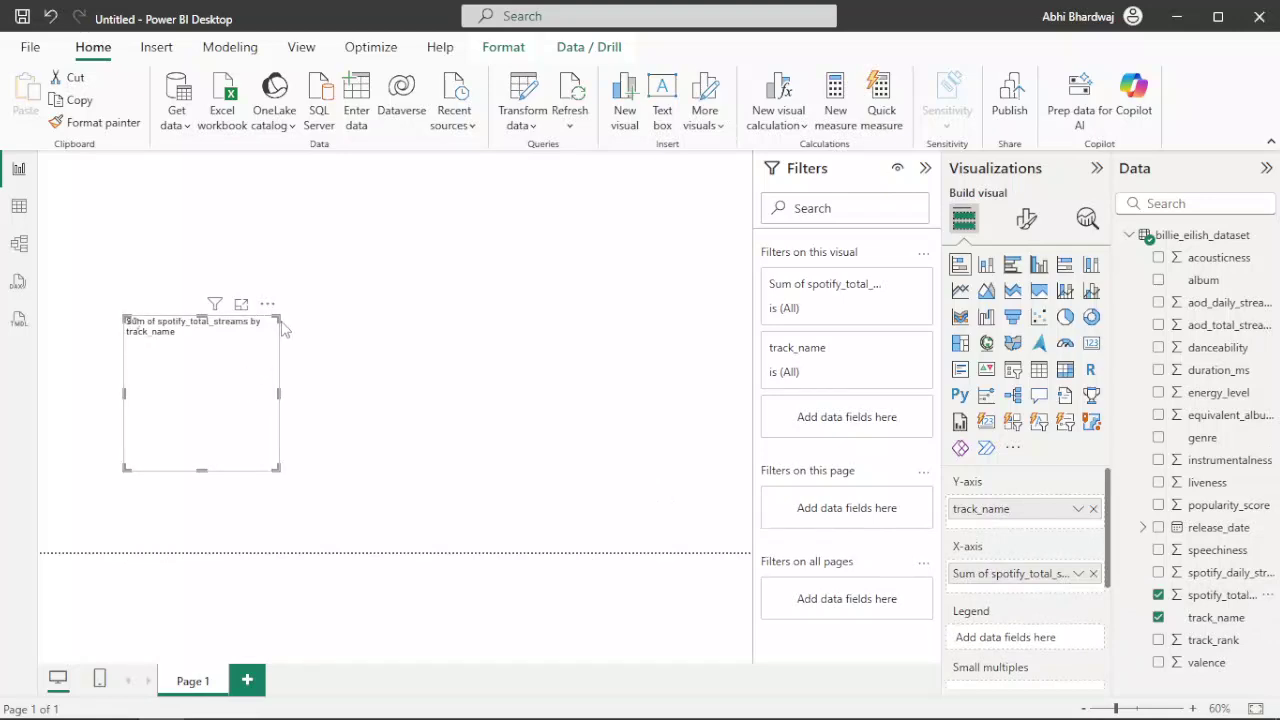
# - Title the stacked bar chart "TOP TRACKS" and enlarge the chart slightly
pyautogui.click(1030, 225)
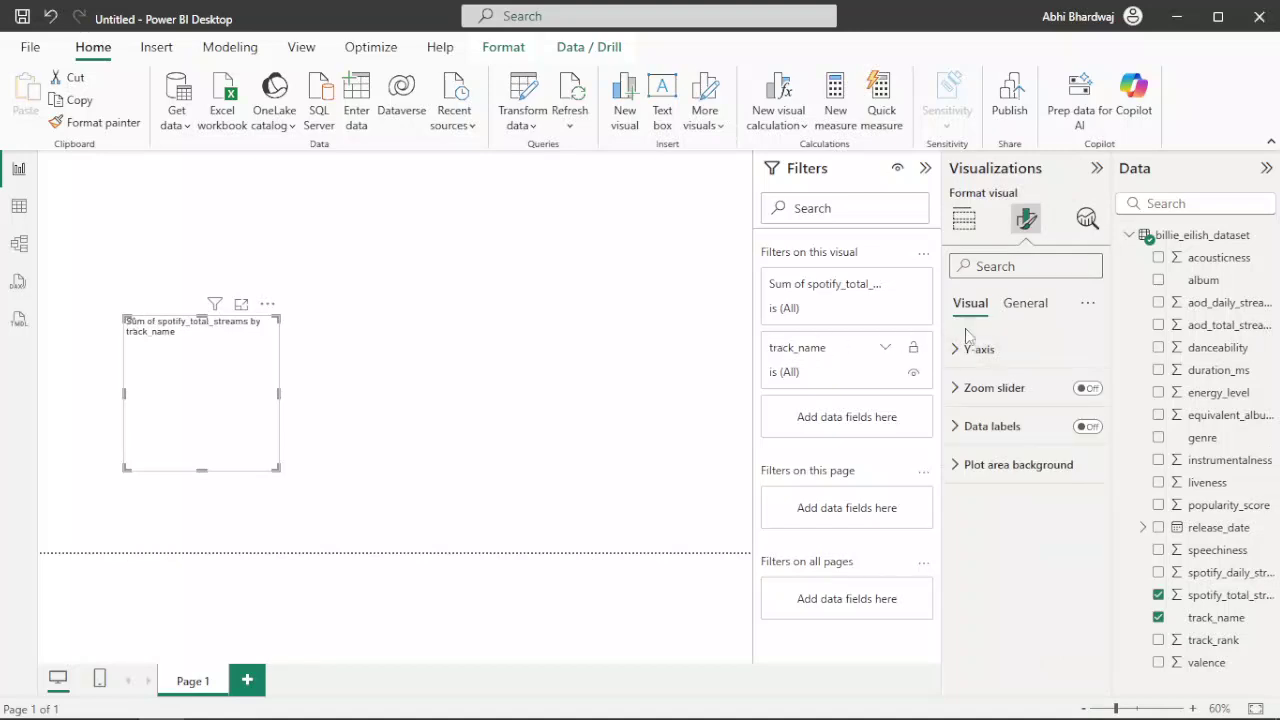
pyautogui.click(1024, 302)
pyautogui.click(996, 390)
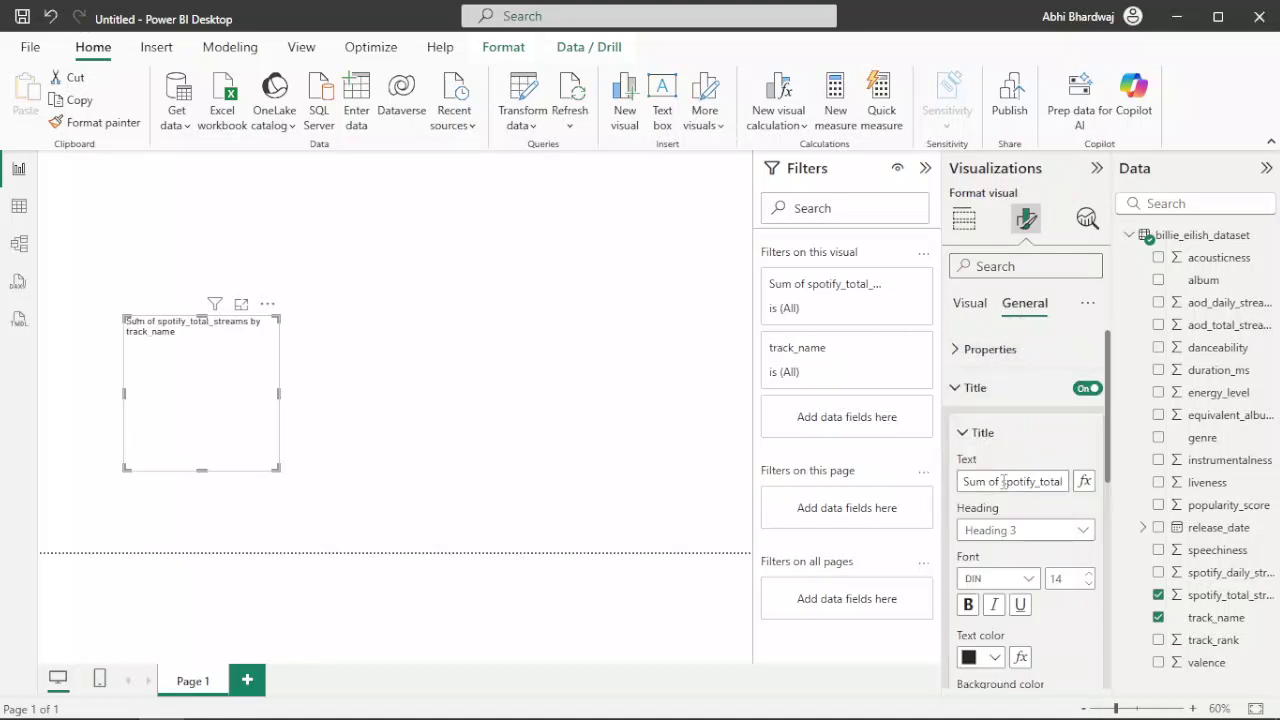
pyautogui.click(1003, 481)
pyautogui.write('TO')
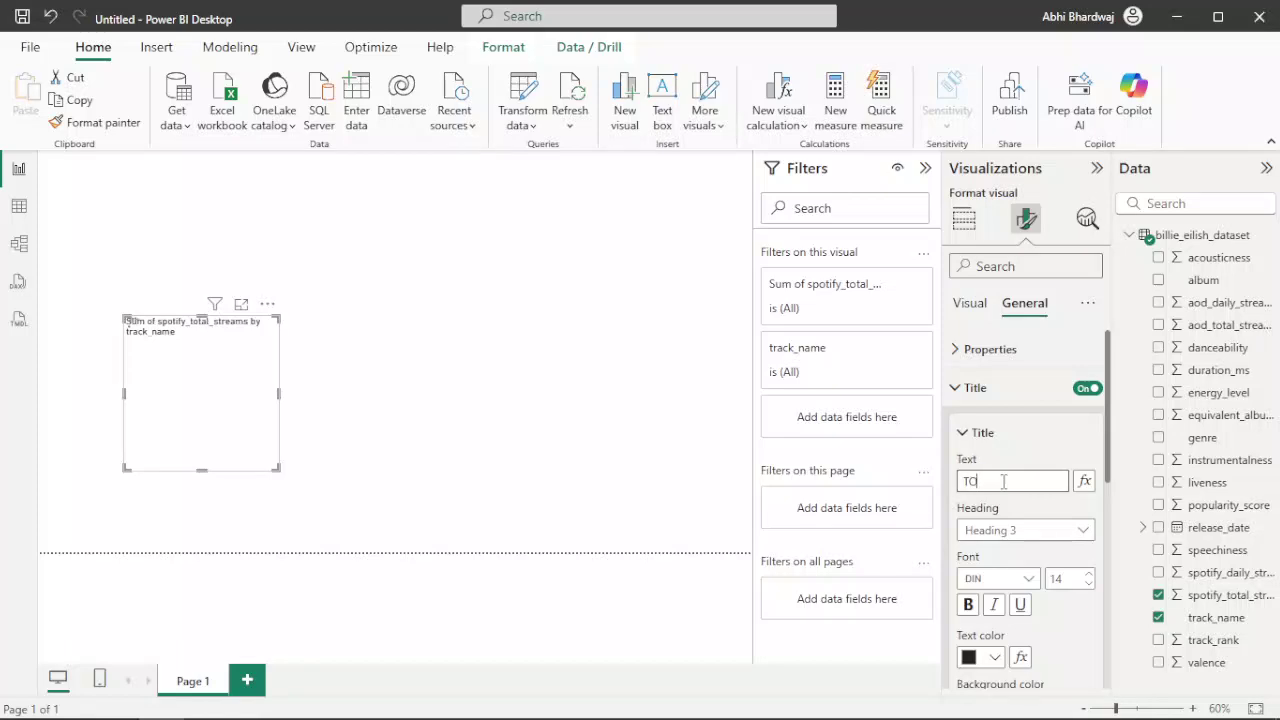
pyautogui.write('P TRACKS')
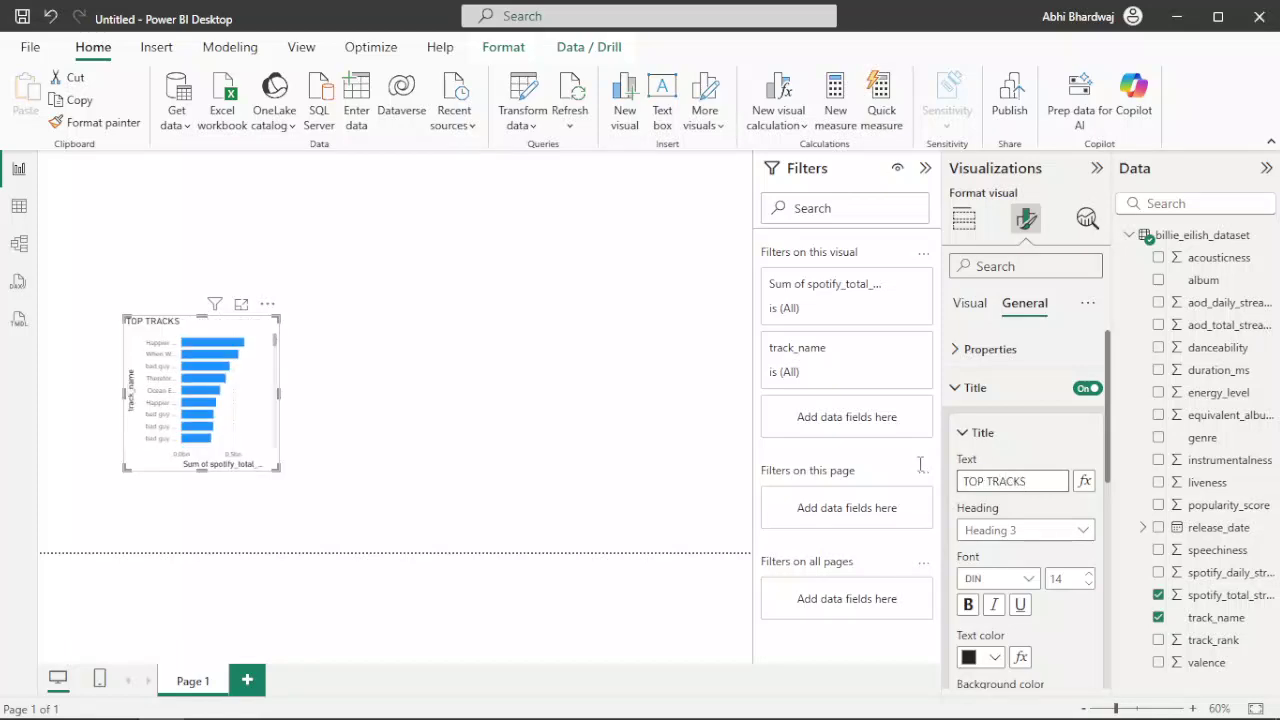
pyautogui.moveTo(298, 505); pyautogui.dragTo(309, 503)
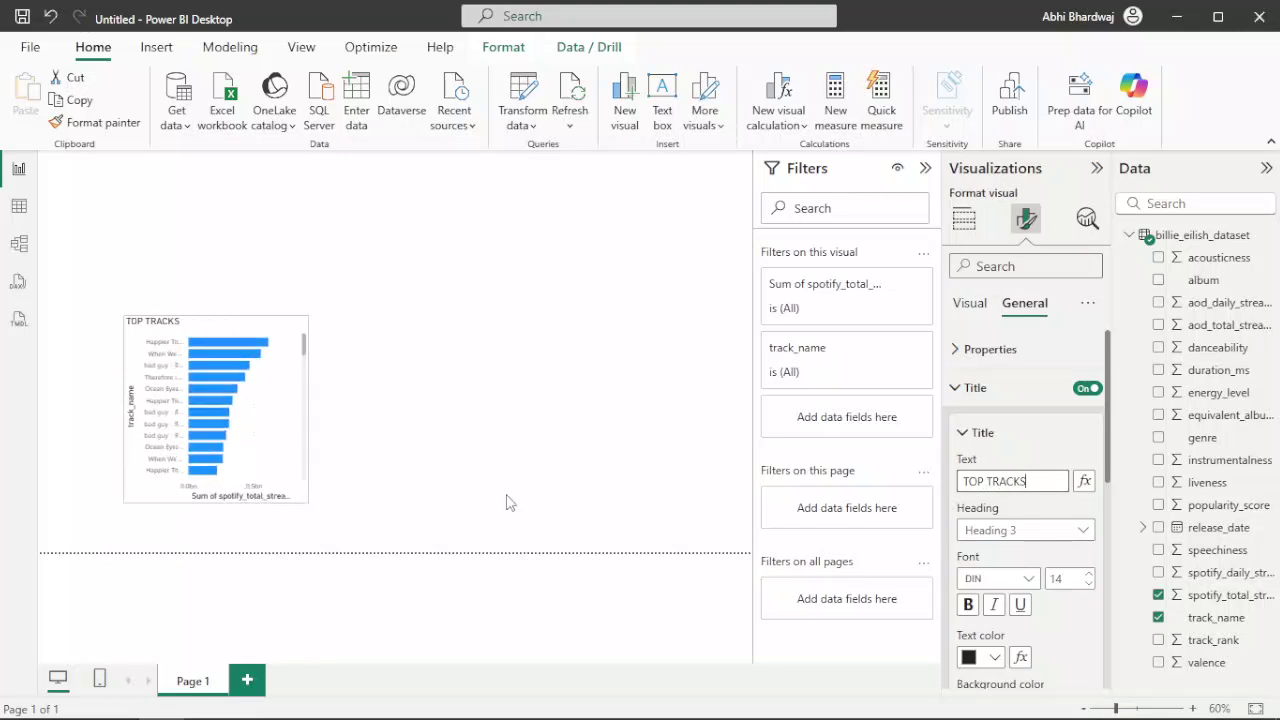
# - Make the TOP TRACKS title bold, centered and Arial Black, and move the chart to the lower-left area of the page
pyautogui.click(968, 604)
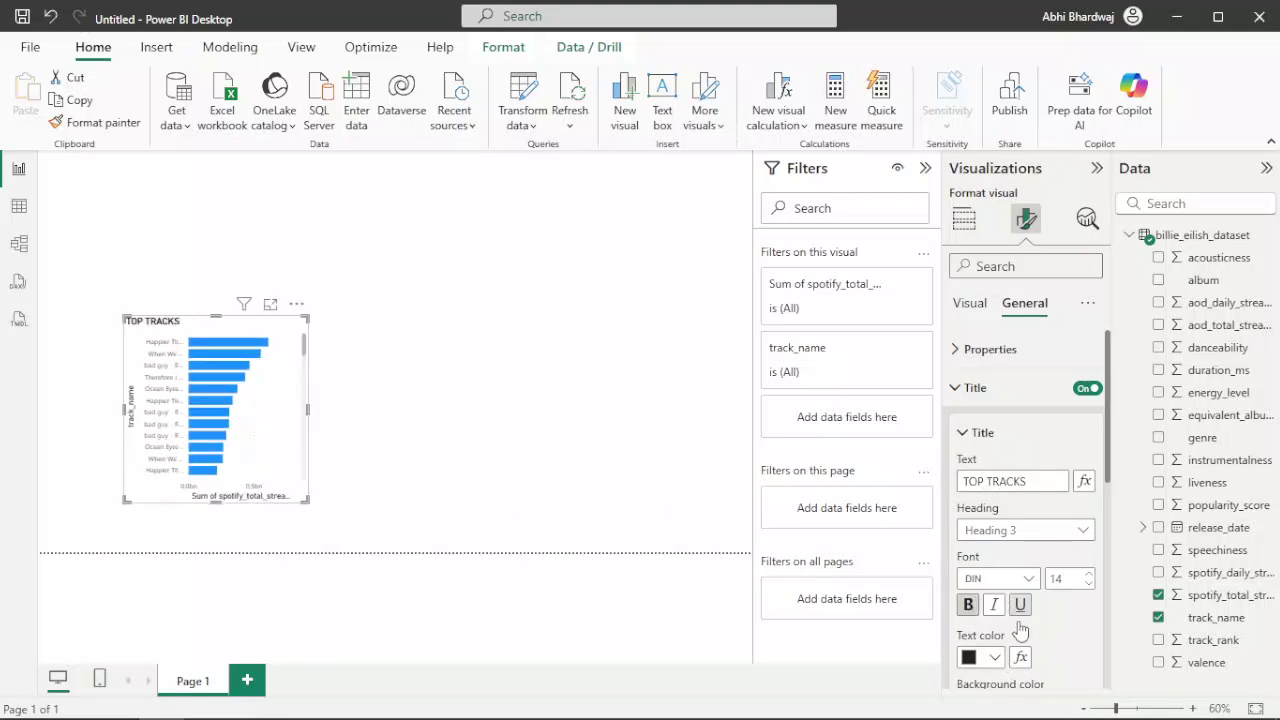
pyautogui.scroll(-1, 1025, 615)
pyautogui.click(1006, 486)
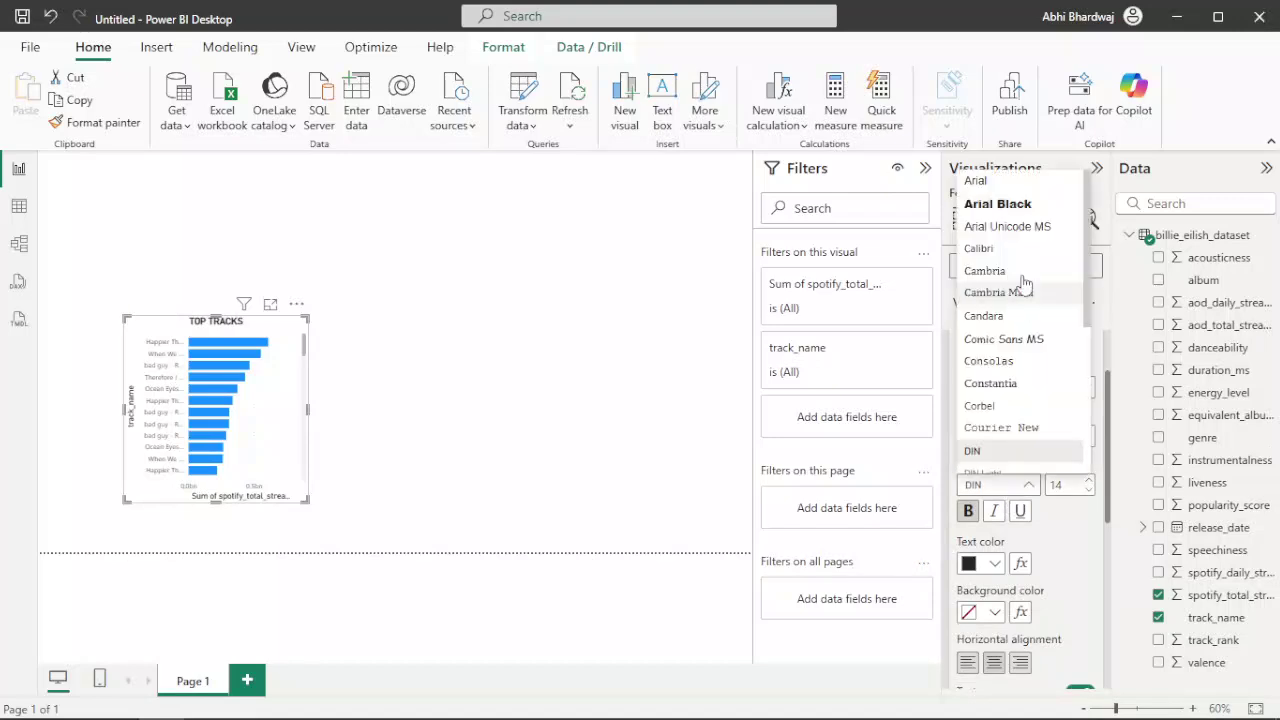
pyautogui.click(1012, 182)
pyautogui.click(1006, 486)
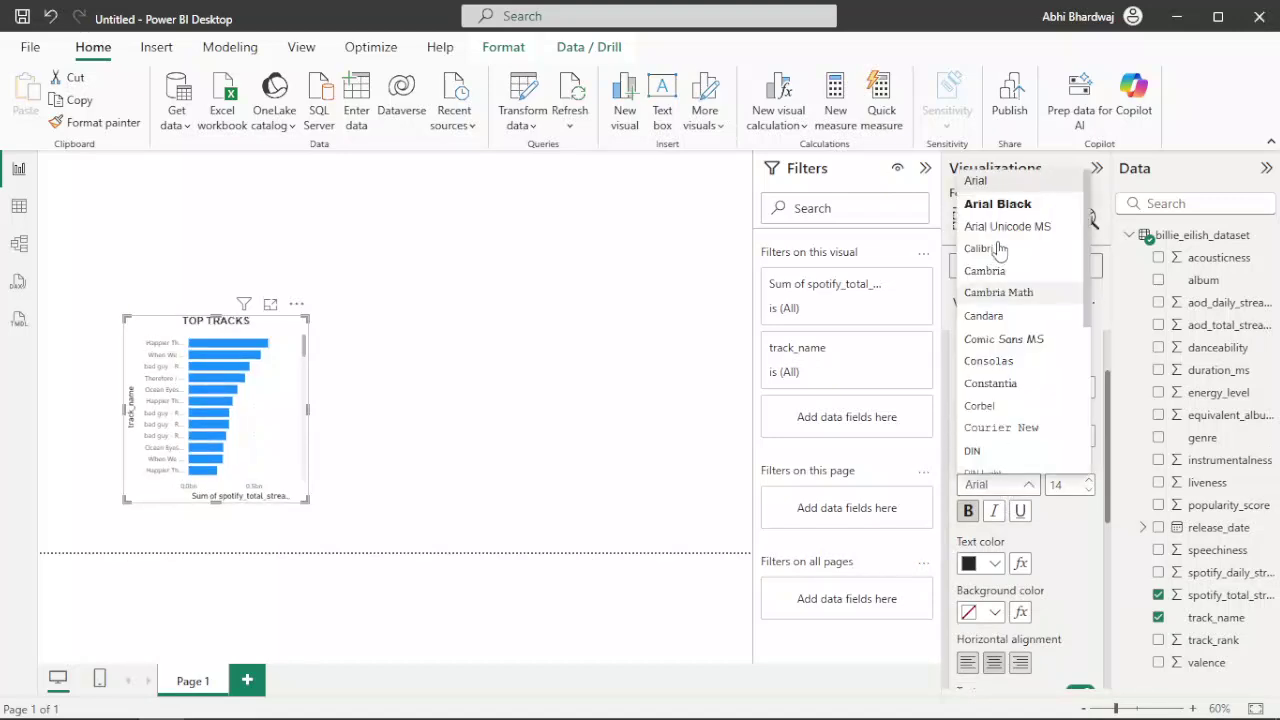
pyautogui.click(990, 213)
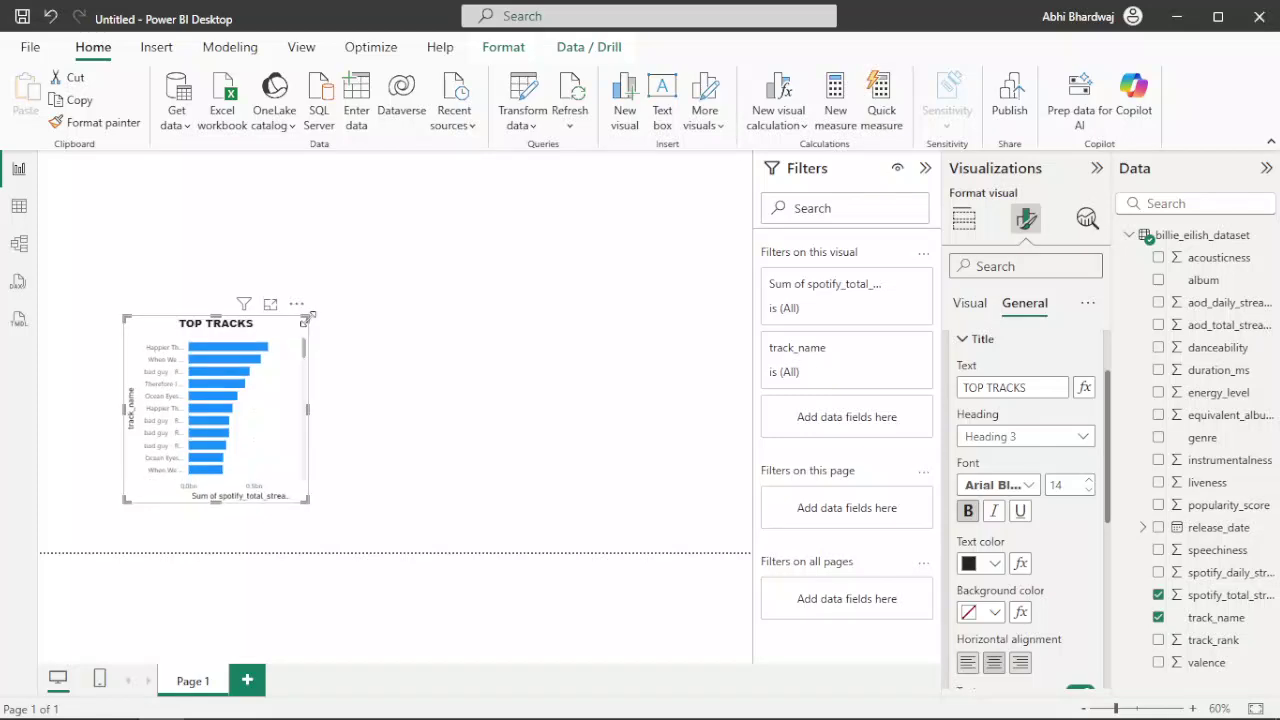
pyautogui.moveTo(290, 368); pyautogui.dragTo(225, 391)
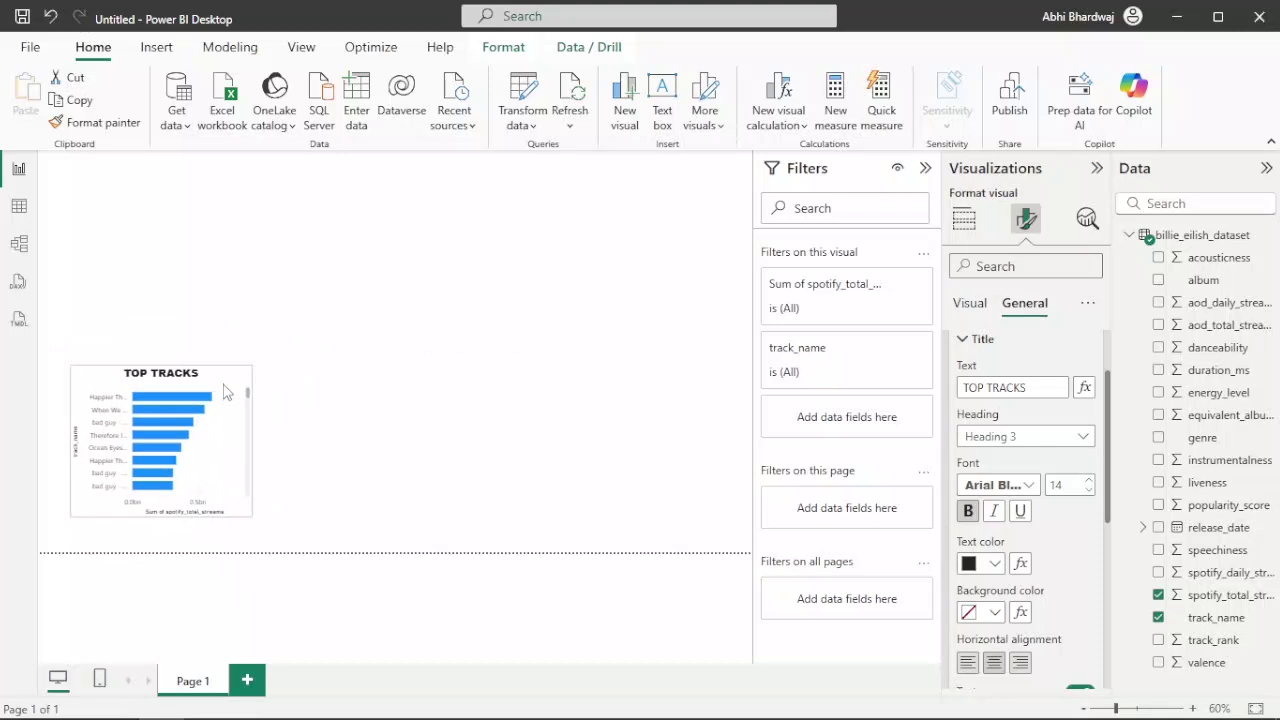
# - Add a slightly widened clustered column chart beside TOP TRACKS, with album on the X-axis and spotify_total_streams on the Y-axis
pyautogui.click(421, 427)
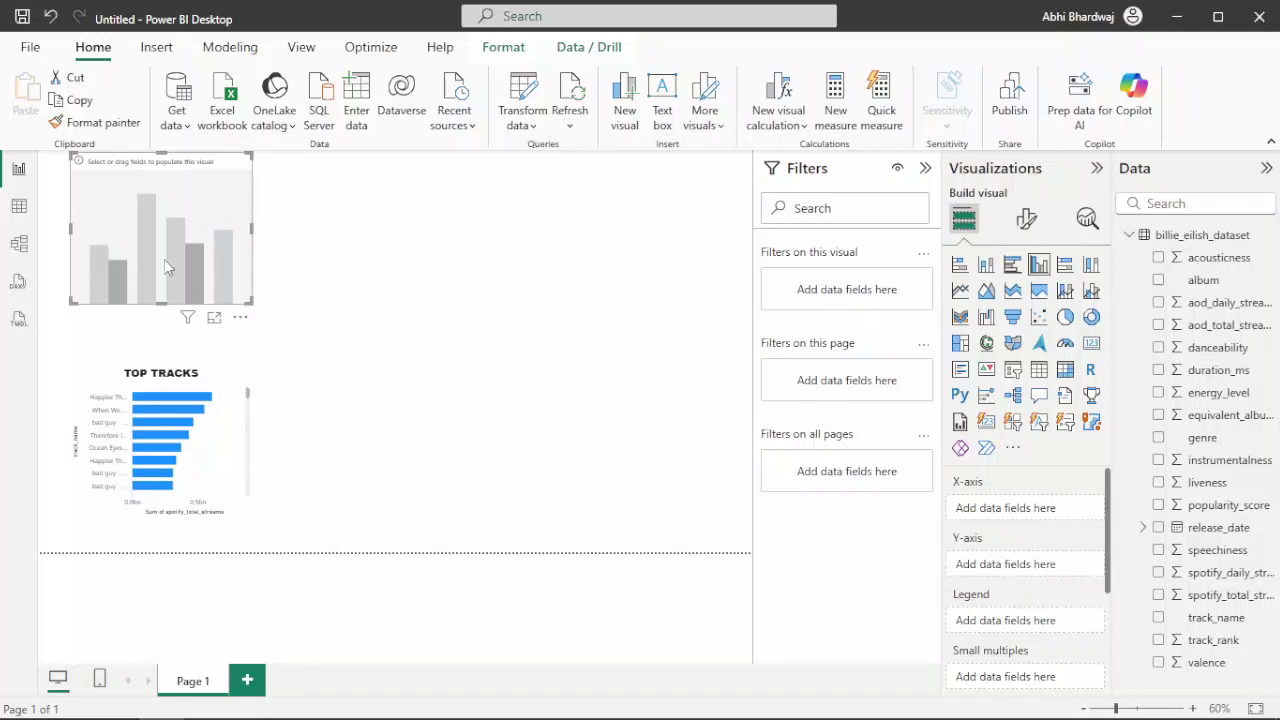
pyautogui.moveTo(308, 335); pyautogui.dragTo(309, 378)
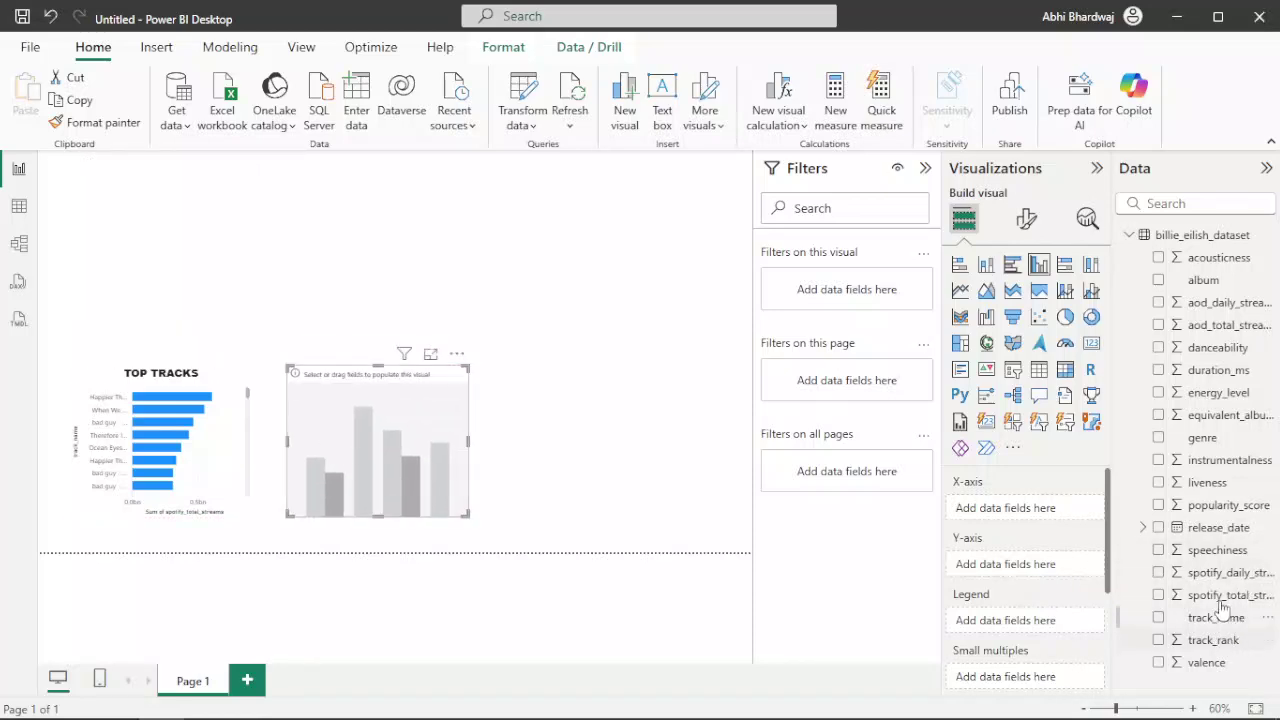
pyautogui.moveTo(1213, 283); pyautogui.dragTo(1000, 512)
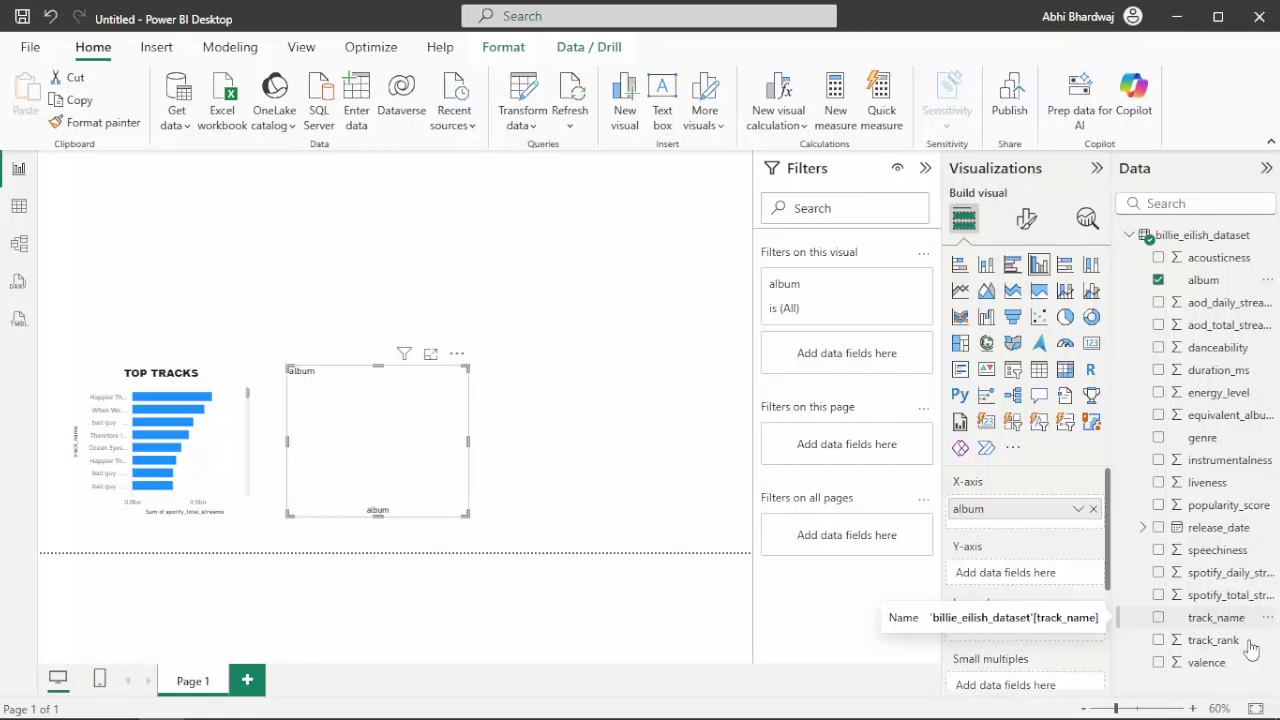
pyautogui.moveTo(1245, 598); pyautogui.dragTo(960, 572)
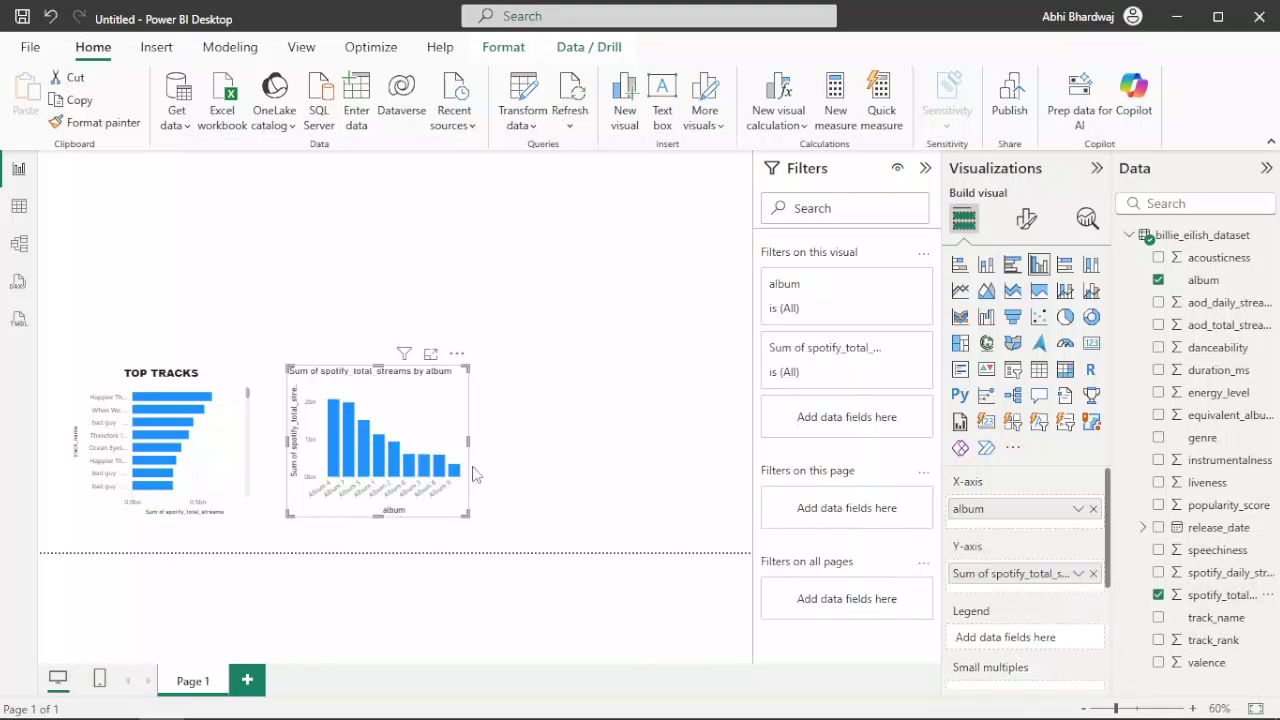
pyautogui.moveTo(466, 367); pyautogui.dragTo(476, 368)
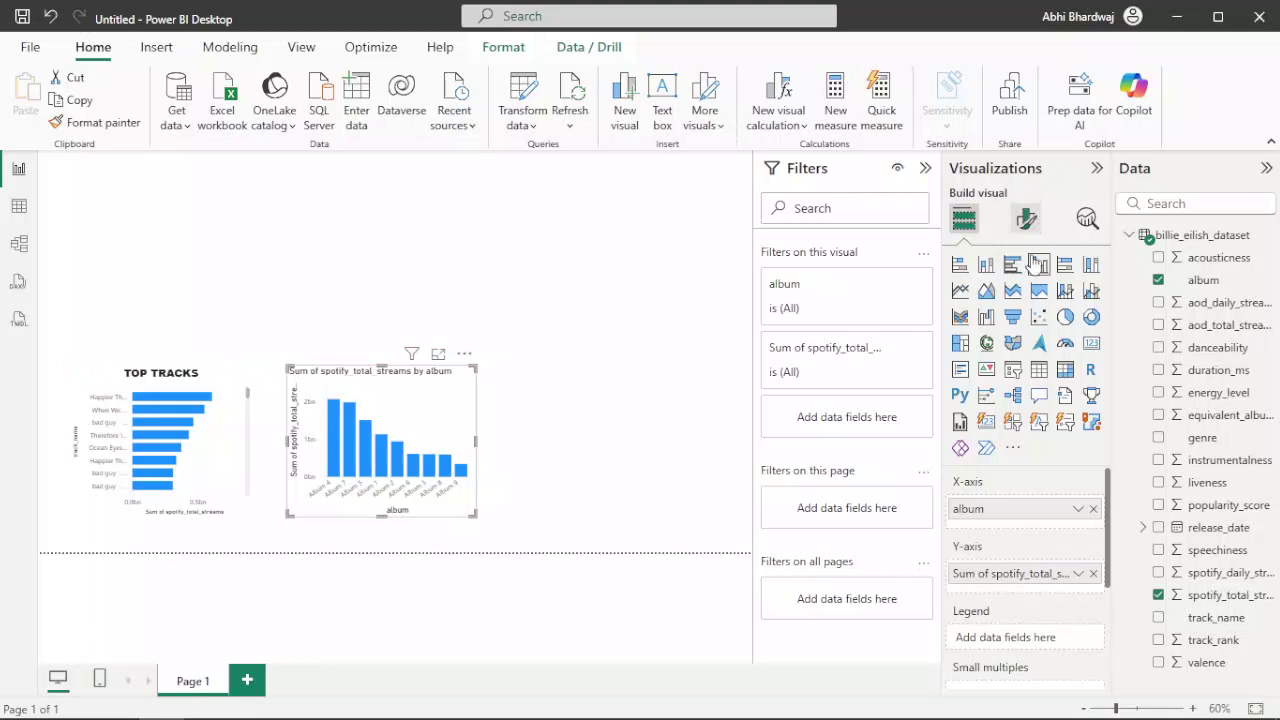
# - Title the clustered column chart "ALBUMS BREAKDOWN"
pyautogui.click(1026, 219)
pyautogui.click(1025, 303)
pyautogui.click(1015, 395)
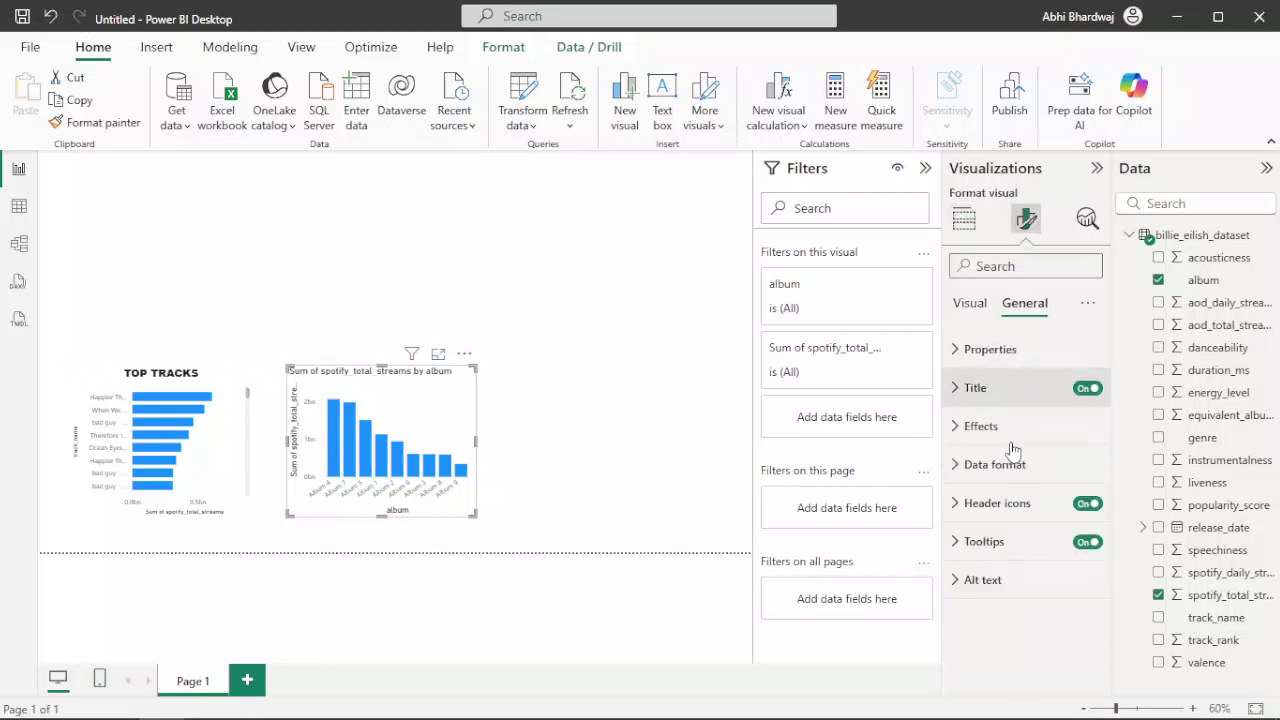
pyautogui.tripleClick(1007, 481)
pyautogui.write('A')
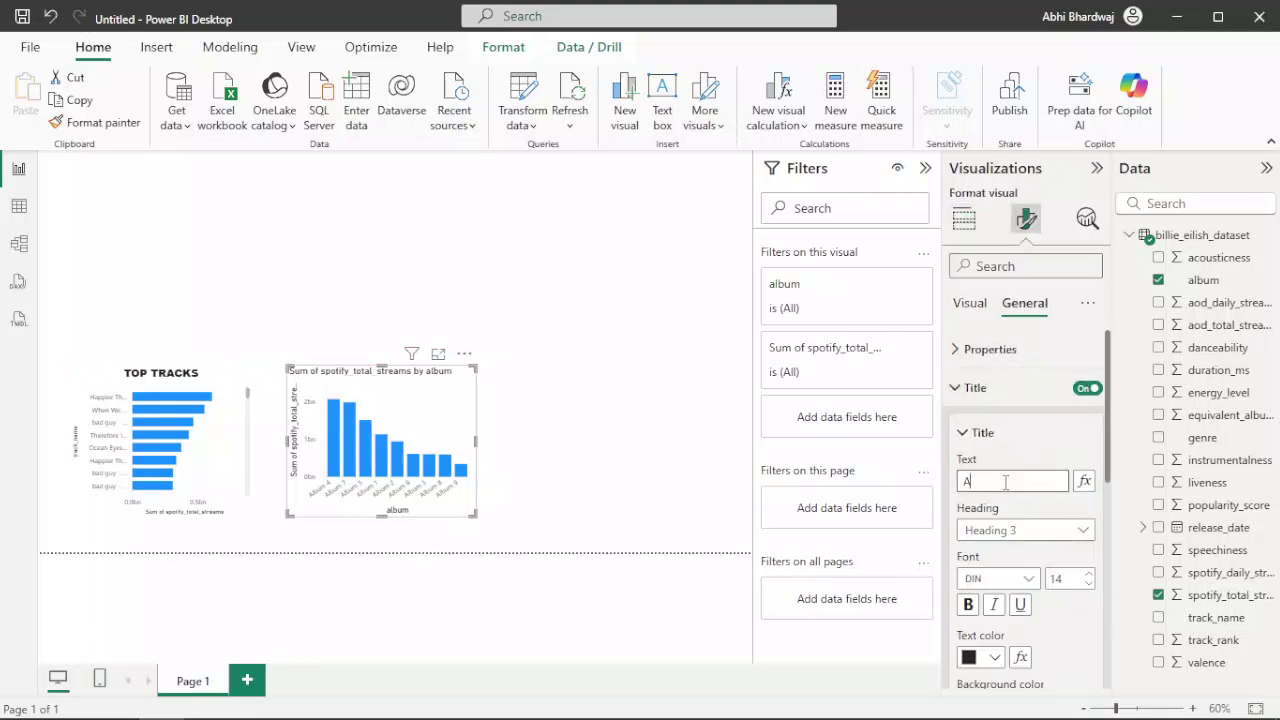
pyautogui.write('LBUMS BREAKDOWN')
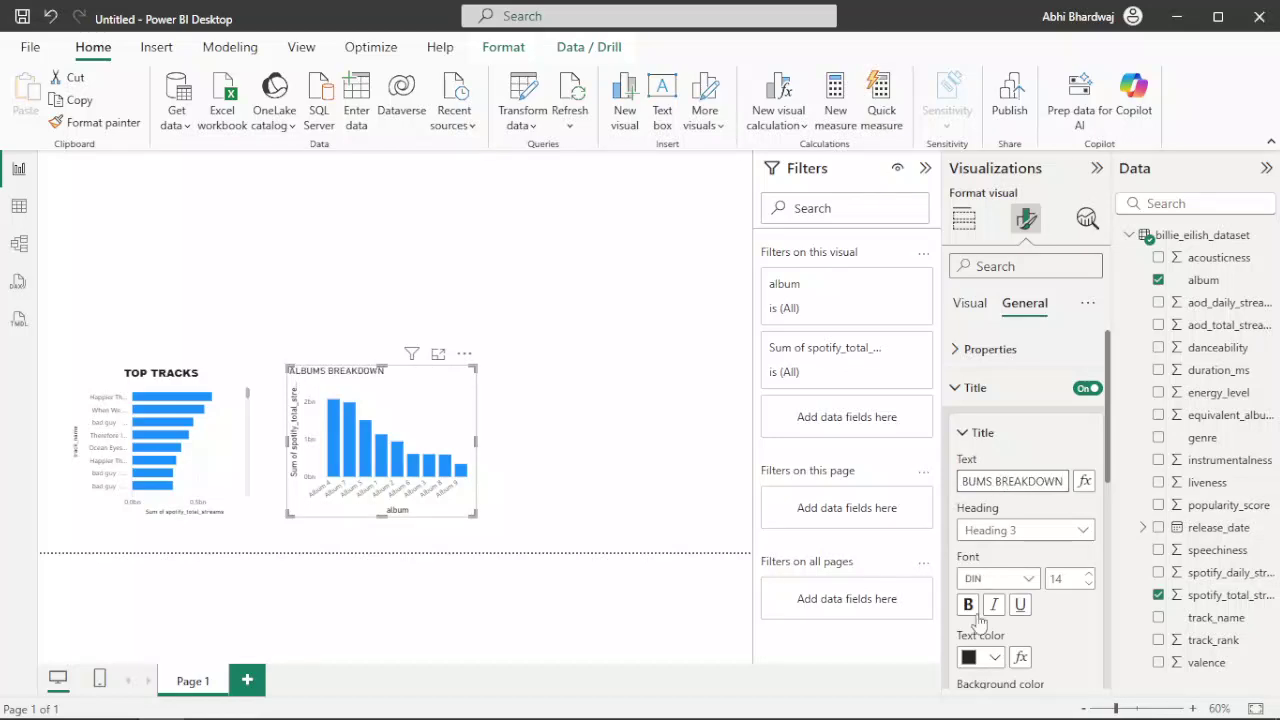
# - Format the ALBUMS BREAKDOWN chart title as bold, Arial Black and horizontally centered
pyautogui.click(970, 658)
pyautogui.click(1082, 662)
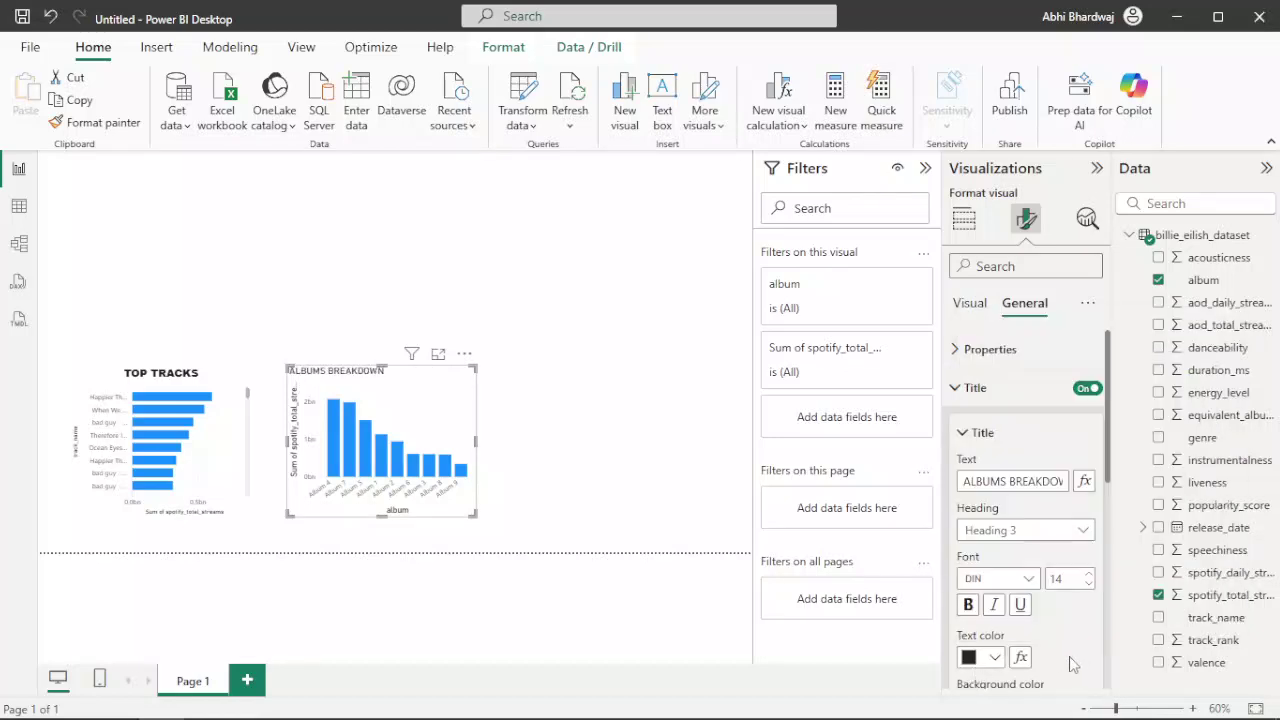
pyautogui.click(969, 605)
pyautogui.click(1006, 579)
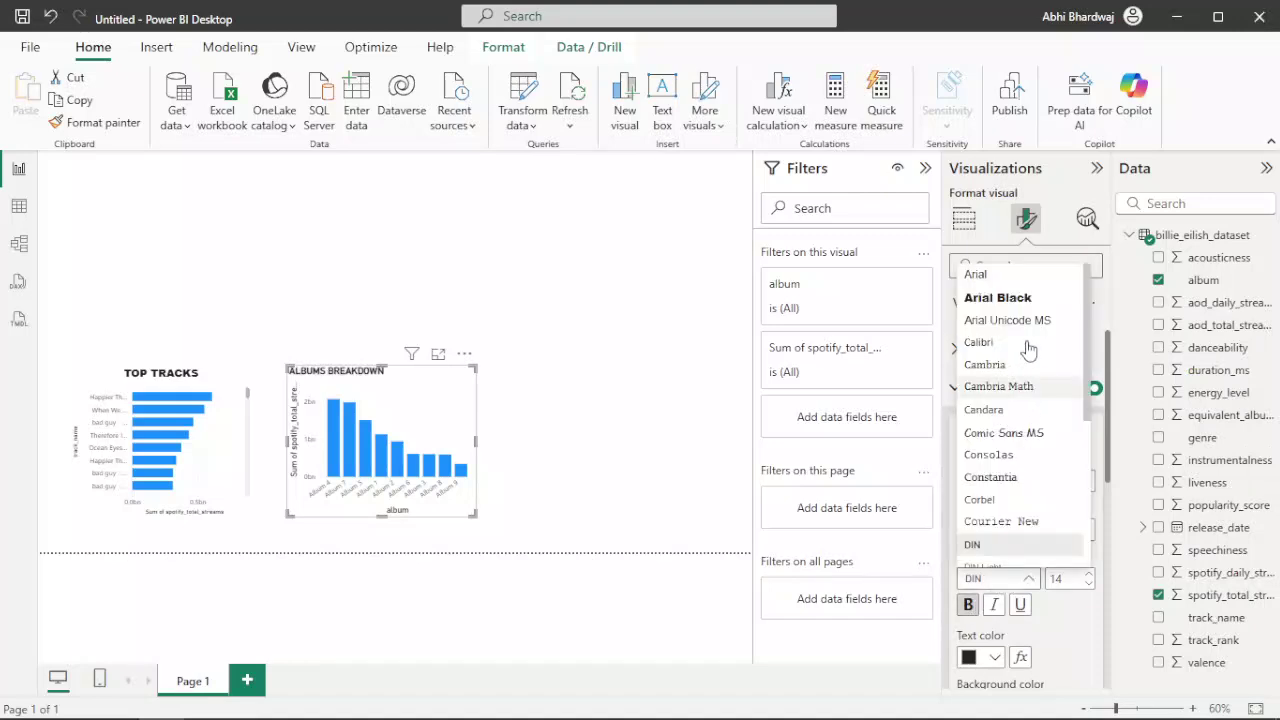
pyautogui.click(1020, 300)
pyautogui.scroll(-2, 1040, 634)
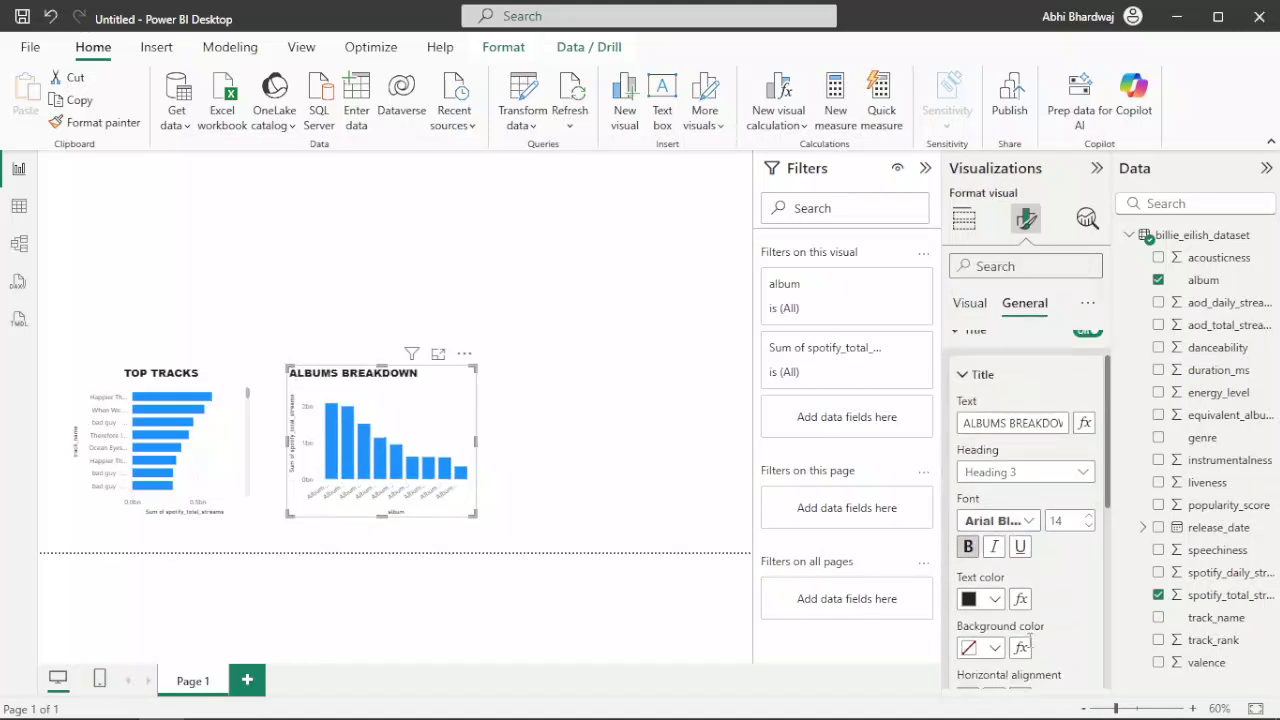
pyautogui.click(994, 662)
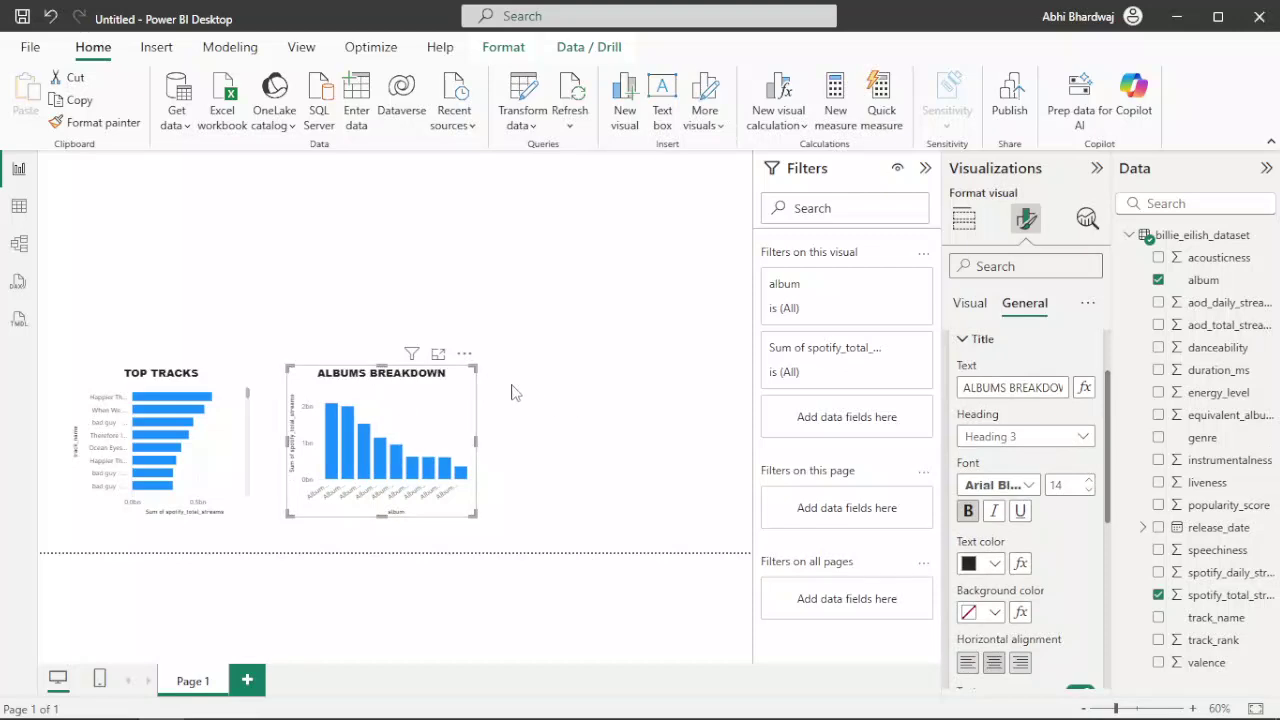
# - Add a 100% stacked column chart beside ALBUMS BREAKDOWN, with genre on the X-axis and popularity_score on the Y-axis
pyautogui.click(512, 392)
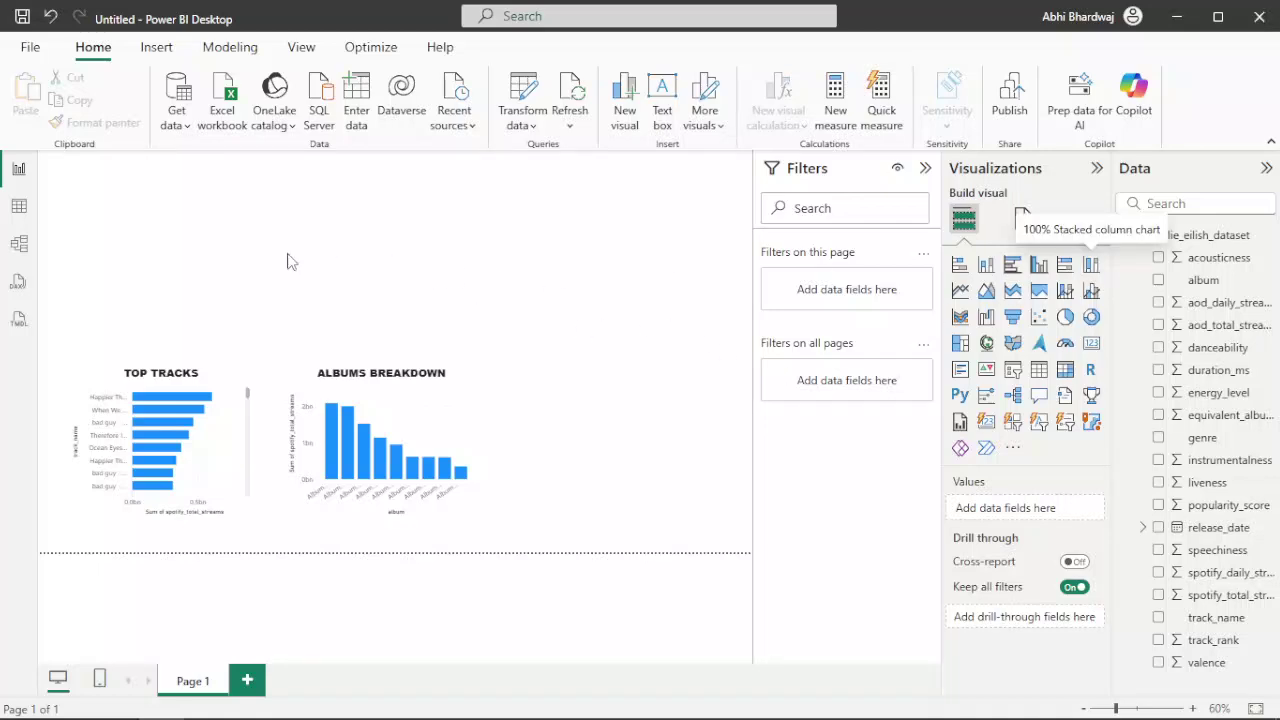
pyautogui.moveTo(202, 233); pyautogui.dragTo(663, 443)
pyautogui.moveTo(709, 387); pyautogui.dragTo(705, 386)
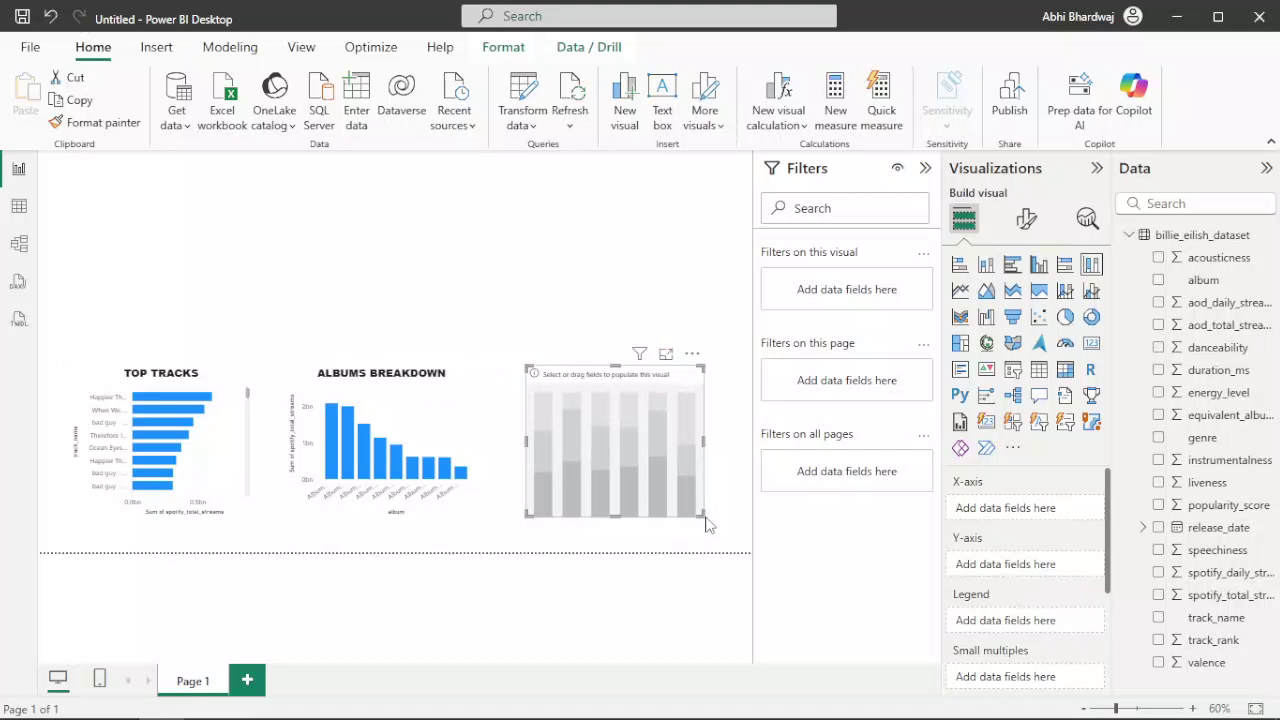
pyautogui.moveTo(700, 515)
pyautogui.mouseDown()
pyautogui.moveTo(708, 505)
pyautogui.moveTo(705, 520)
pyautogui.moveTo(697, 511)
pyautogui.mouseUp()
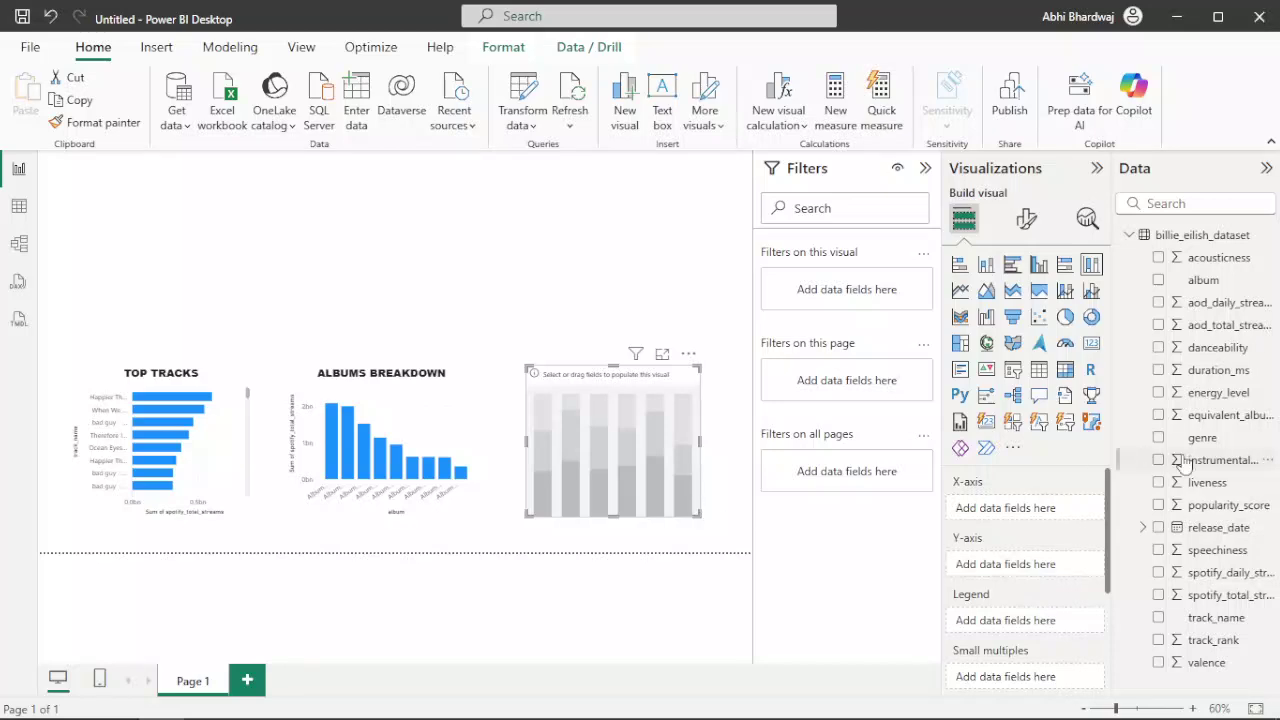
pyautogui.moveTo(991, 513); pyautogui.dragTo(990, 512)
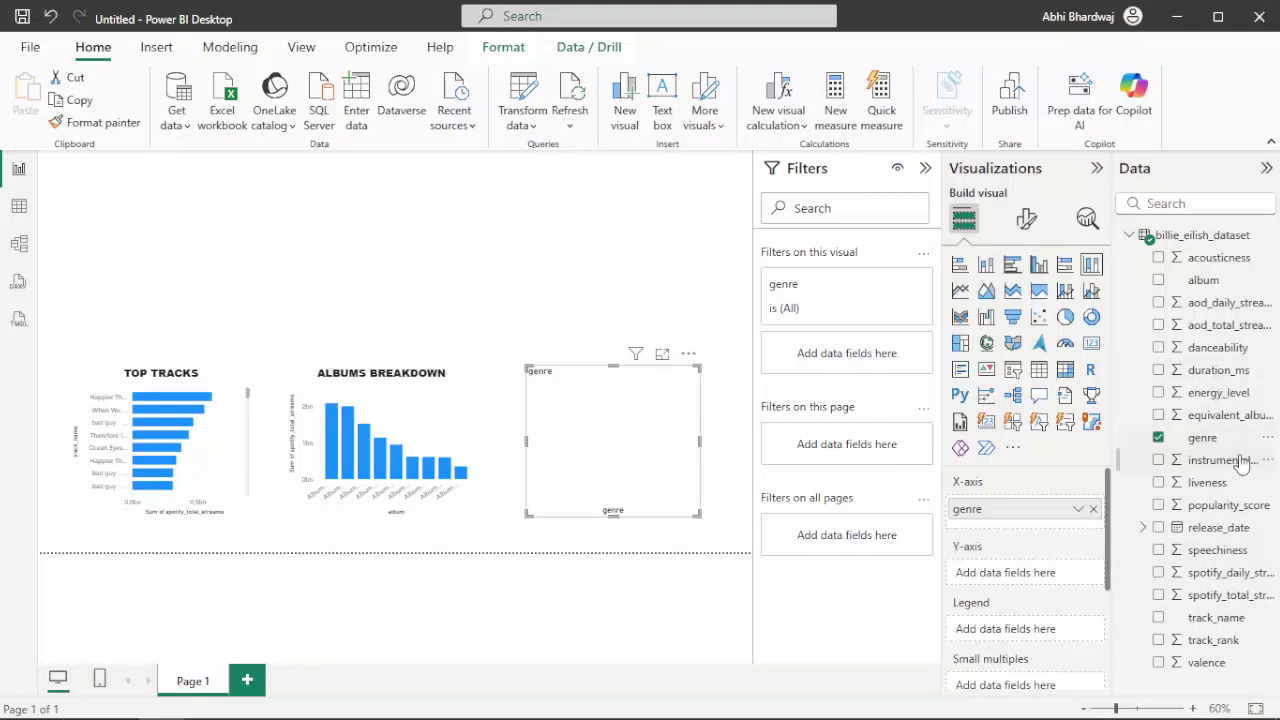
pyautogui.moveTo(1232, 509); pyautogui.dragTo(1020, 577)
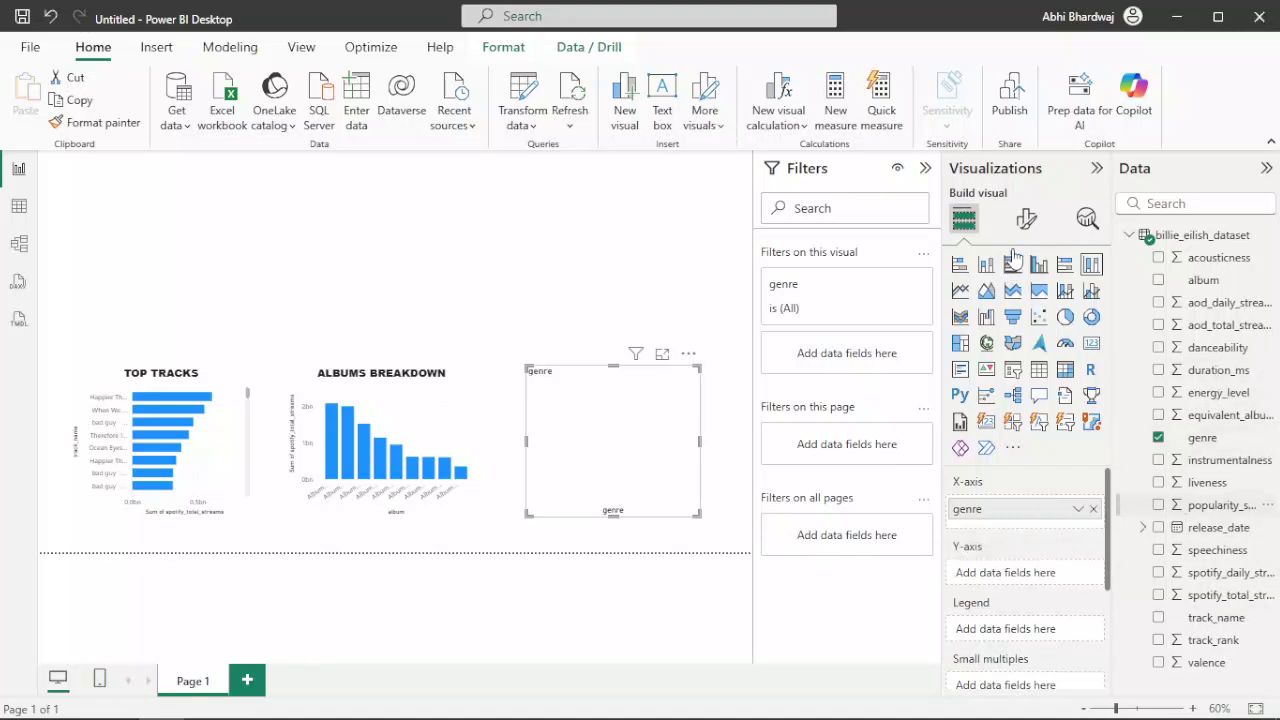
# - Title the 100% stacked column chart "POPULARITY BY GENRE"
pyautogui.click(1026, 218)
pyautogui.click(1024, 302)
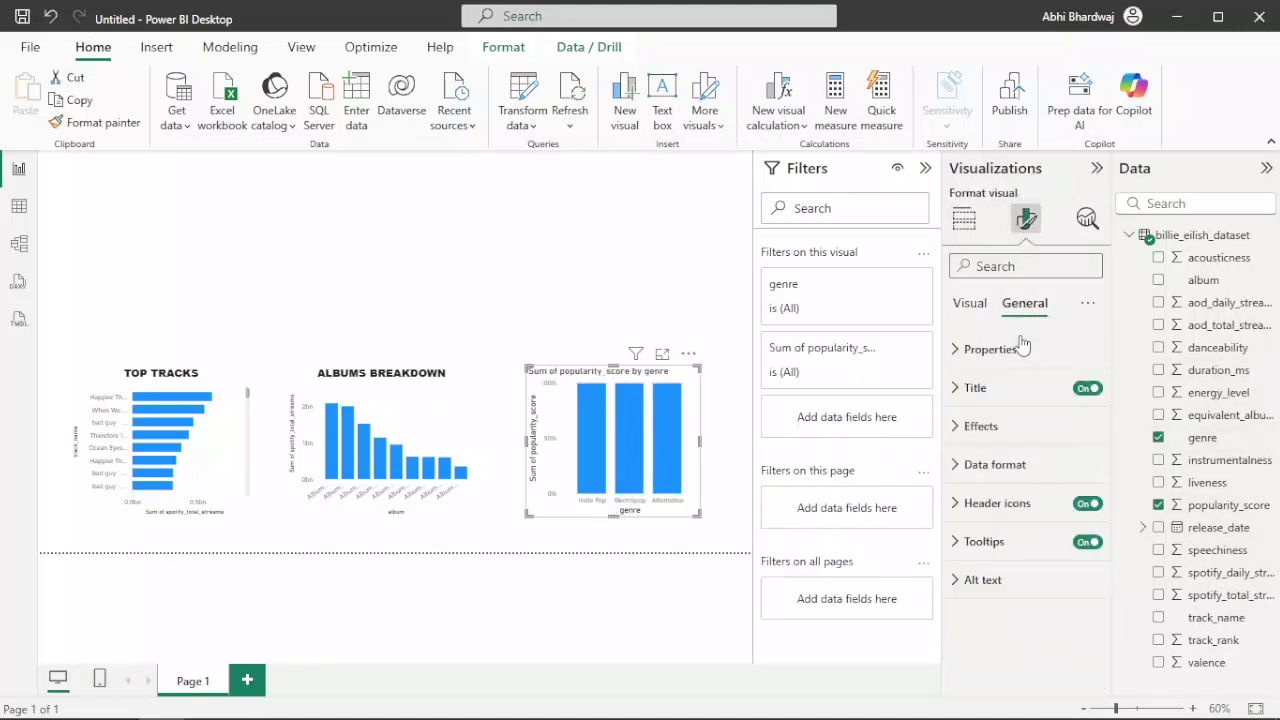
pyautogui.click(1005, 390)
pyautogui.doubleClick(1014, 487)
pyautogui.hotkey('ctrl', 'a')
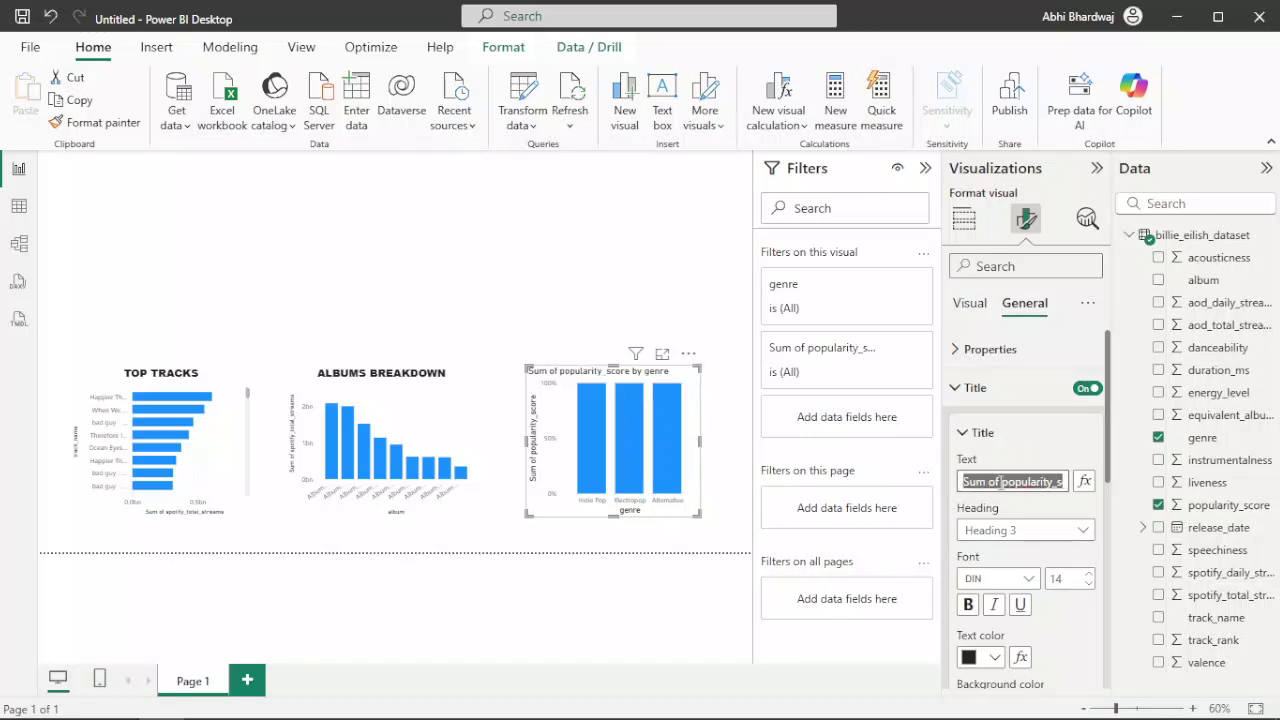
pyautogui.write('POPULARIT')
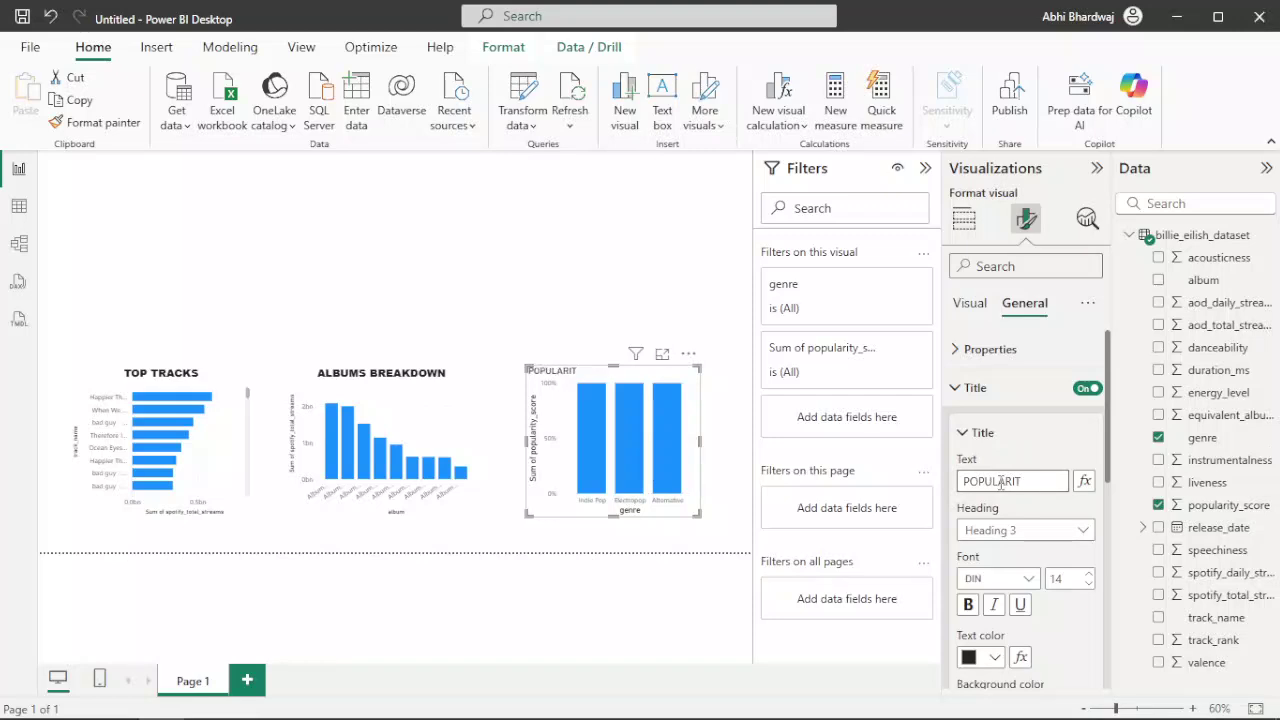
pyautogui.write('Y BY GENRE')
# - Format the POPULARITY BY GENRE chart title as bold, Arial Black and horizontally centered
pyautogui.click(968, 604)
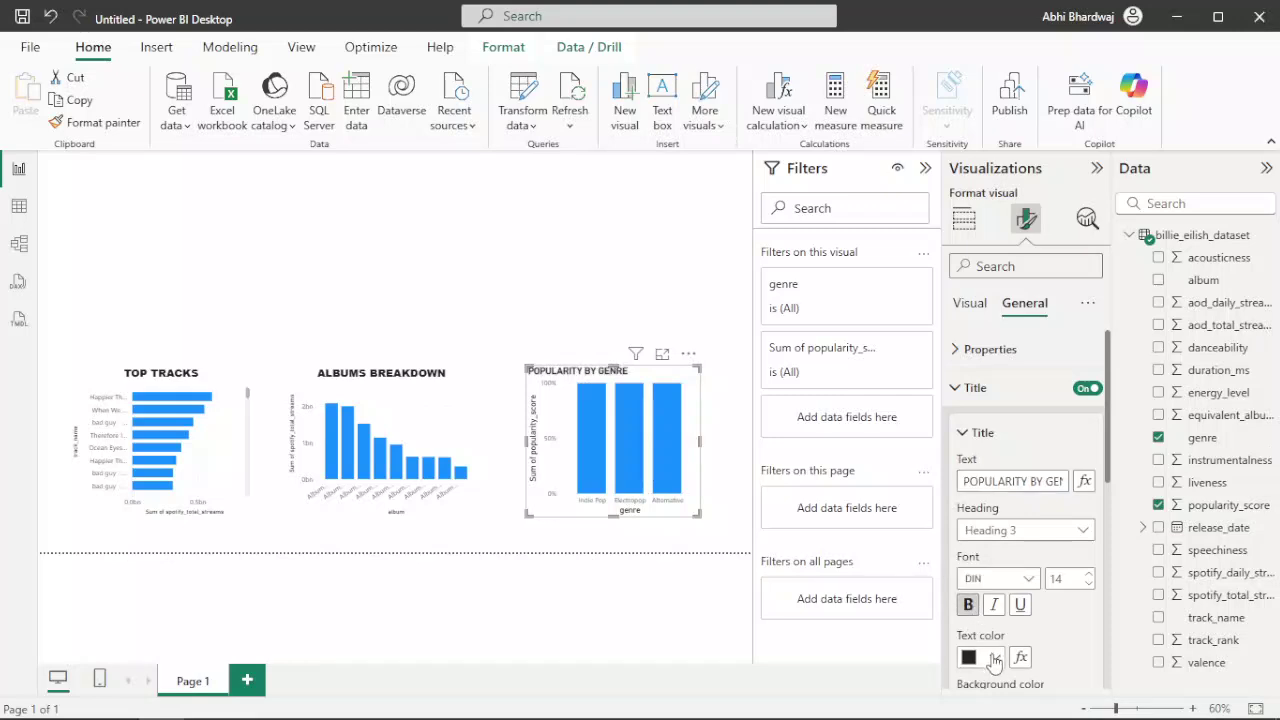
pyautogui.click(1012, 579)
pyautogui.click(1027, 300)
pyautogui.scroll(-2, 1020, 626)
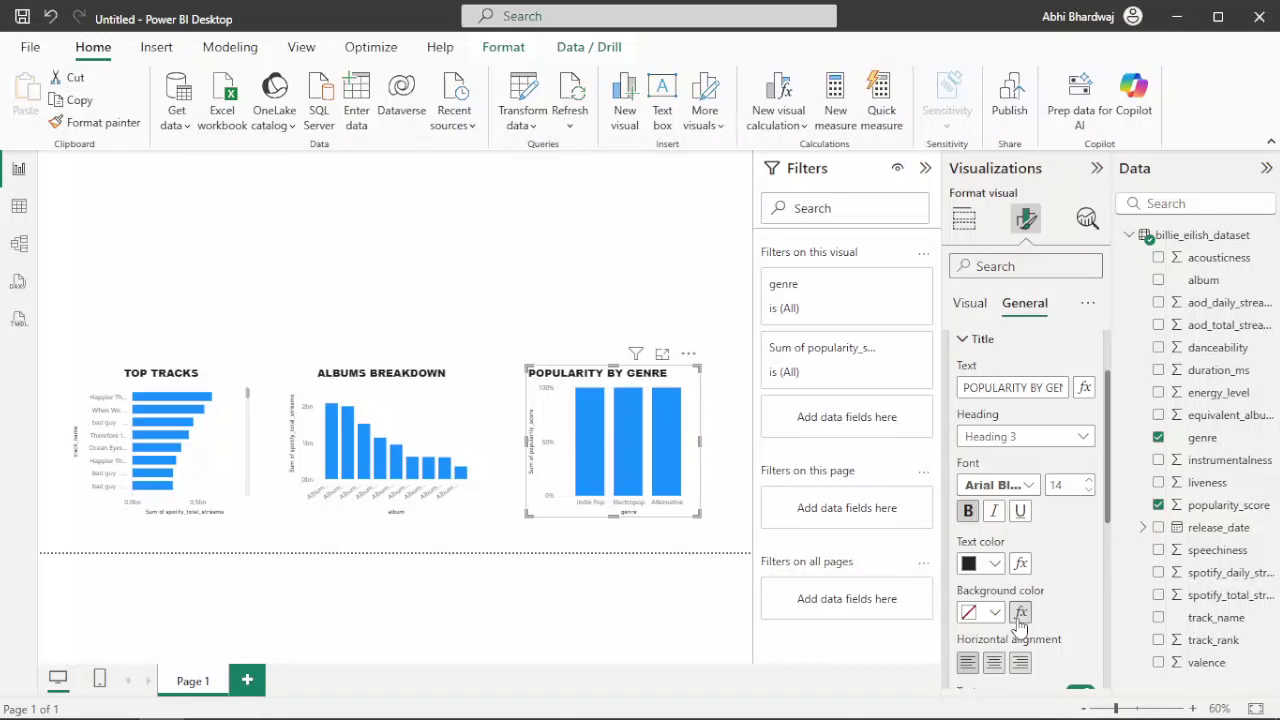
pyautogui.click(993, 662)
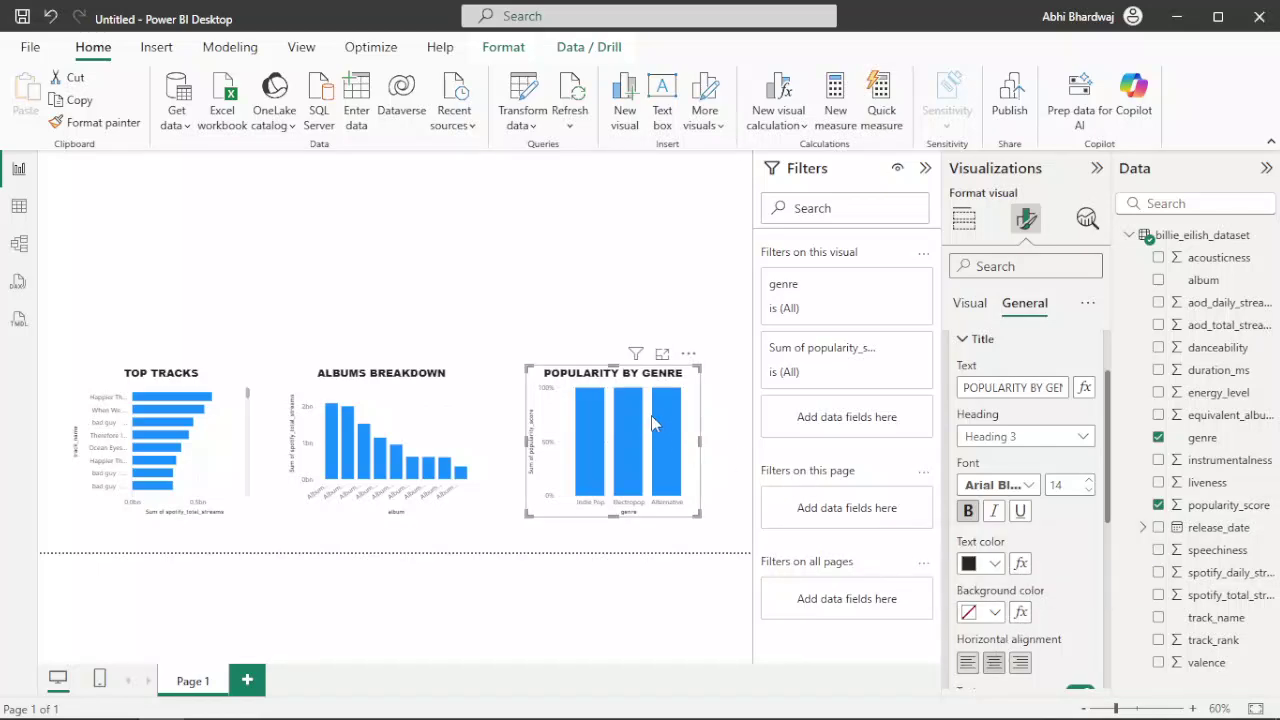
# - Add a pie chart above TOP TRACKS with genre as the legend and the count of track_name as the values
pyautogui.click(313, 248)
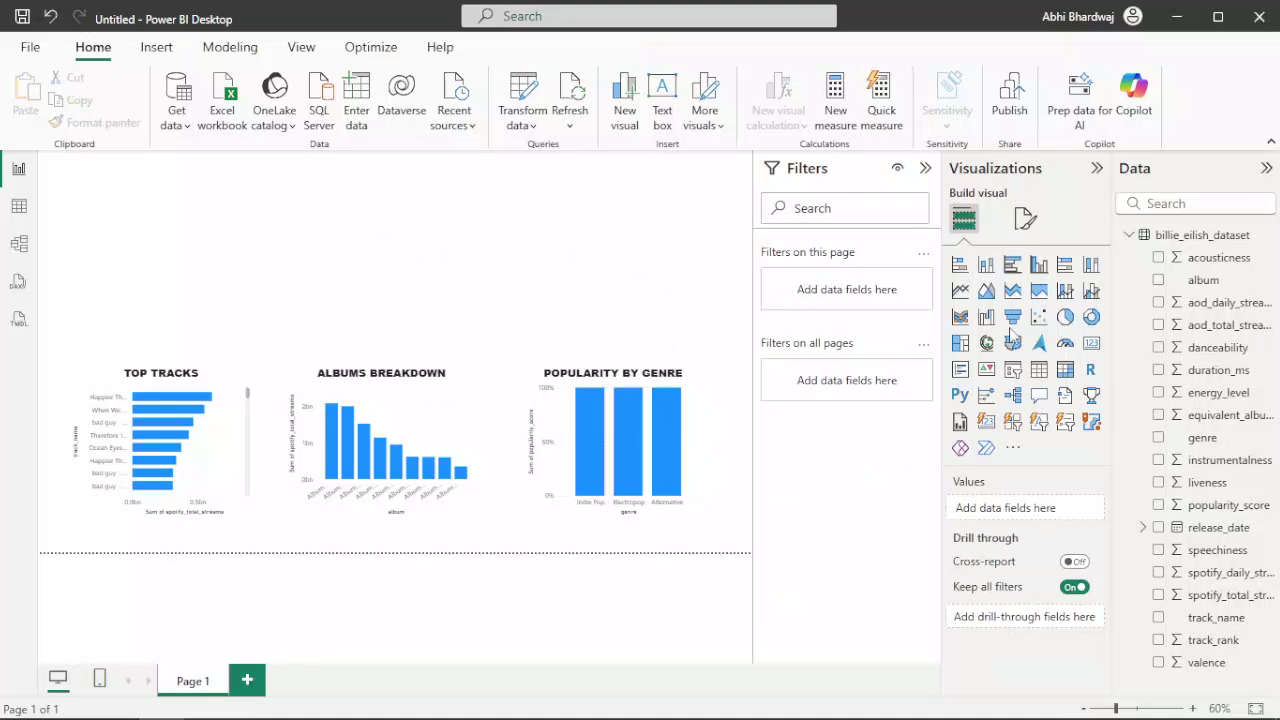
pyautogui.moveTo(289, 231); pyautogui.dragTo(228, 289)
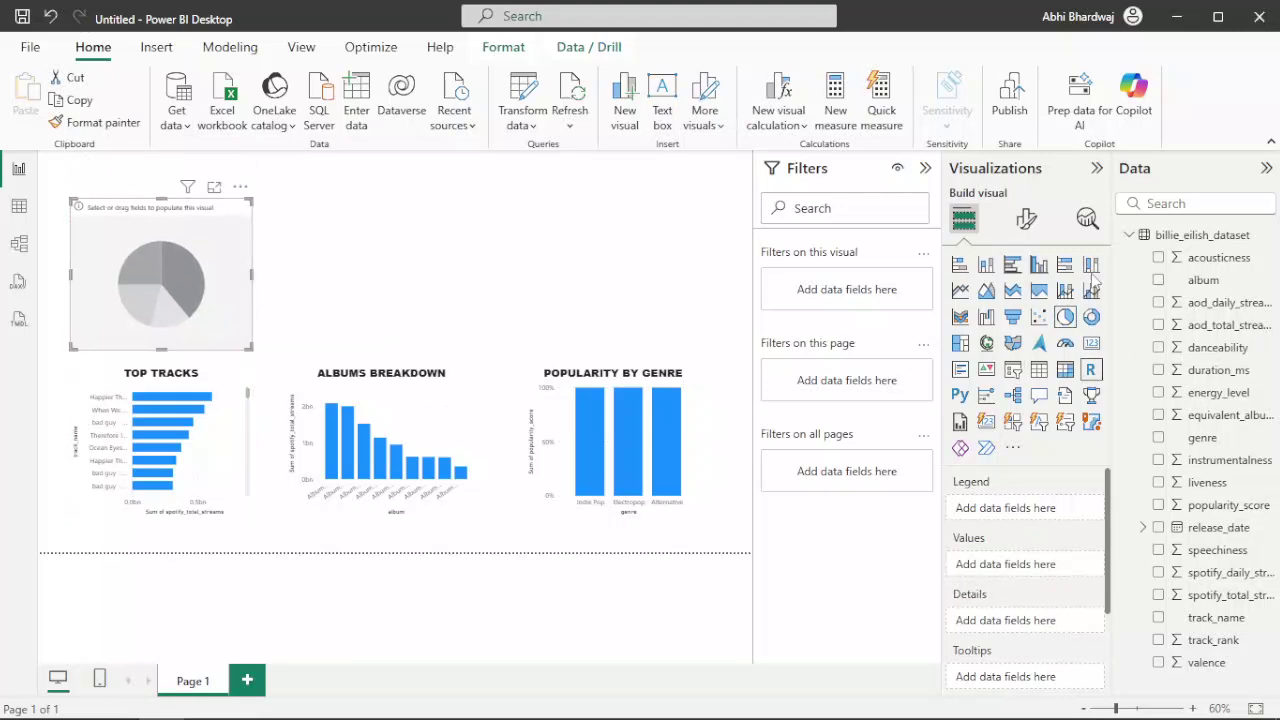
pyautogui.click(1030, 233)
pyautogui.click(963, 219)
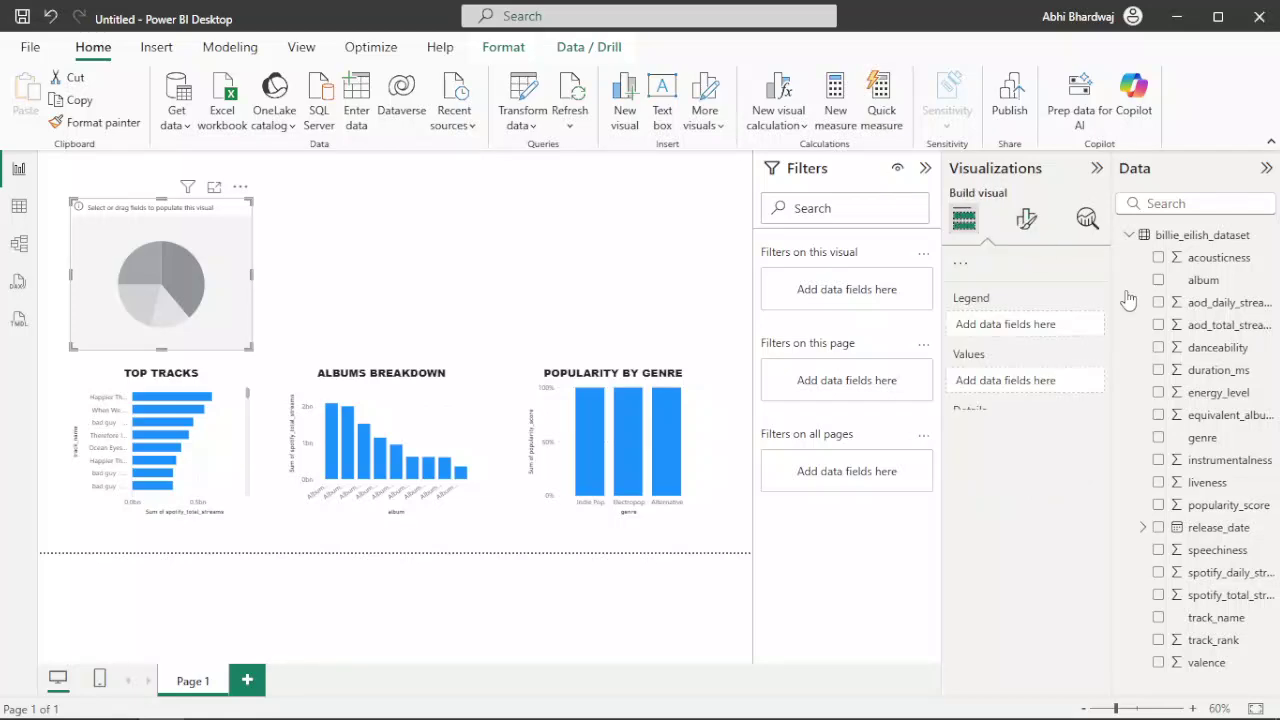
pyautogui.moveTo(1210, 440); pyautogui.dragTo(1071, 523)
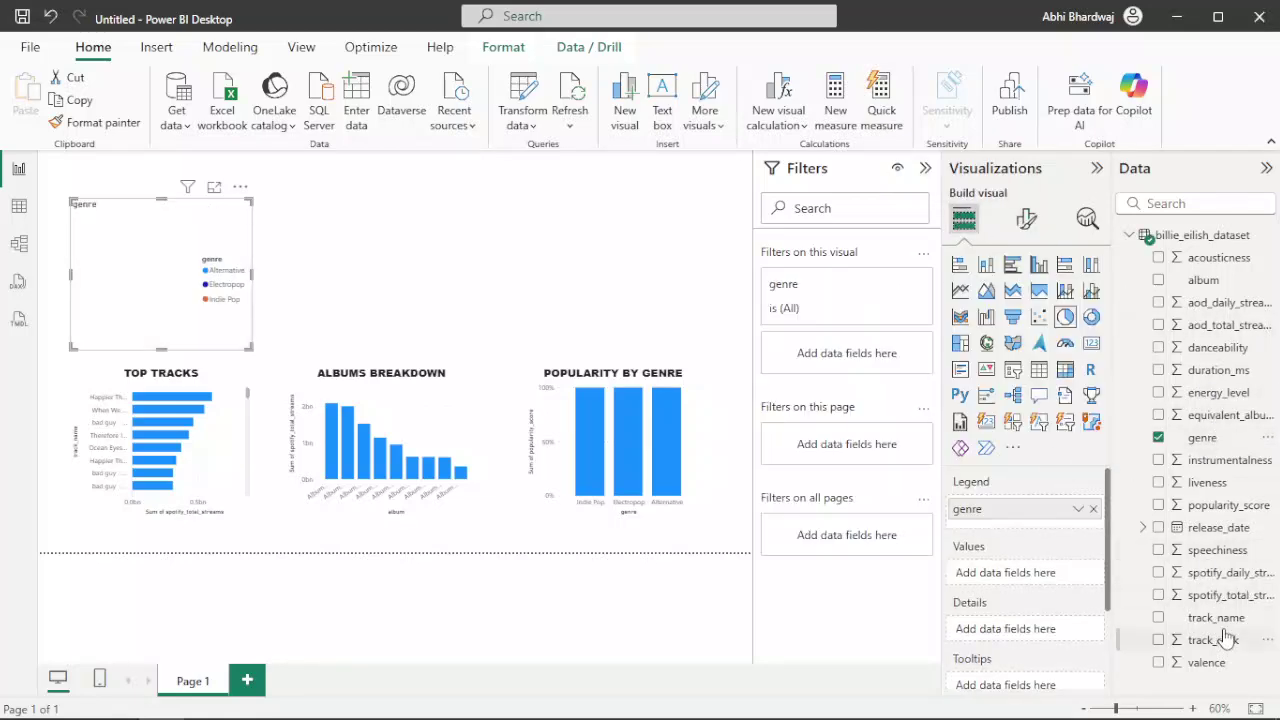
pyautogui.moveTo(1222, 617); pyautogui.dragTo(1044, 580)
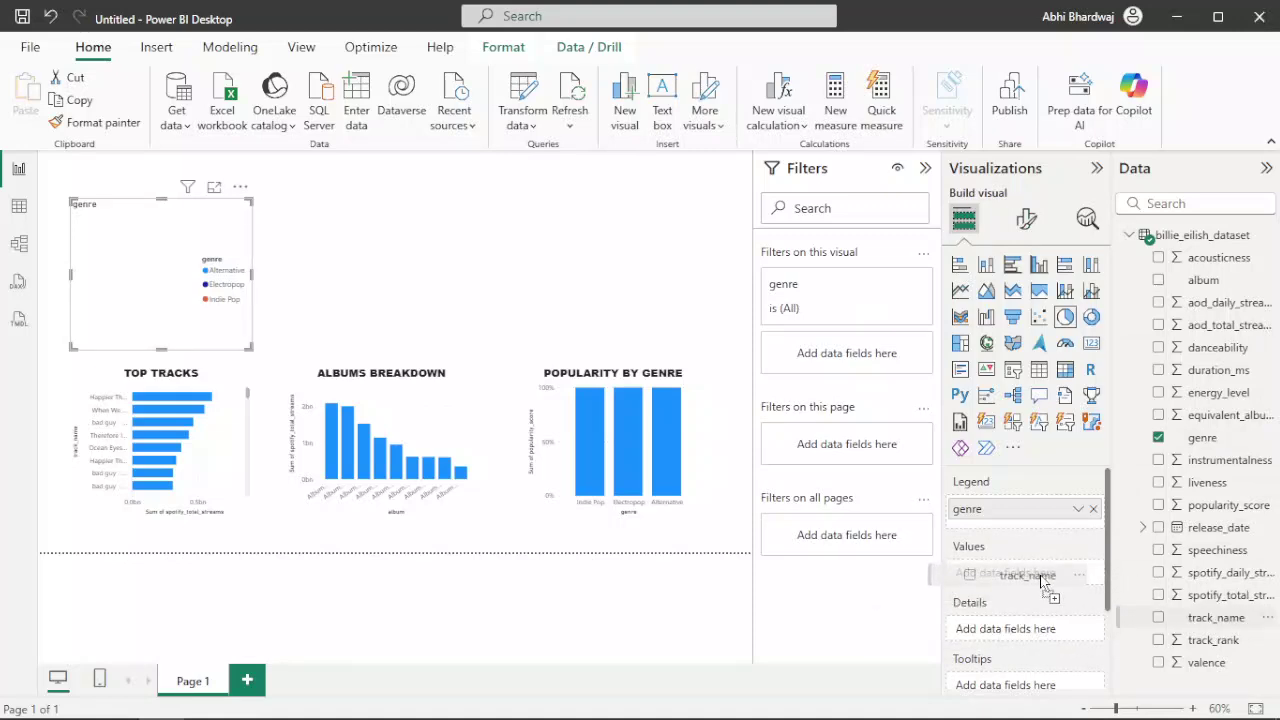
pyautogui.moveTo(1042, 579); pyautogui.dragTo(1042, 577)
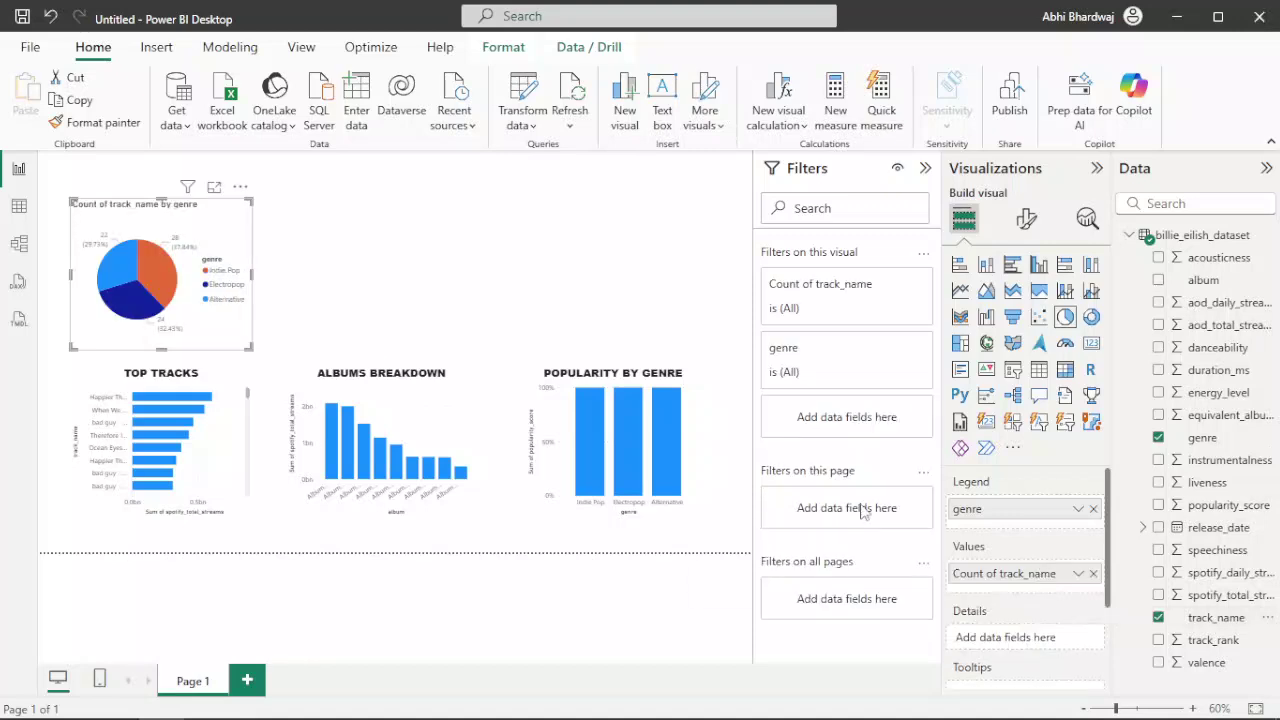
# - Reduce the pie chart's height slightly and add an empty line chart beside it, above ALBUMS BREAKDOWN
pyautogui.moveTo(248, 204)
pyautogui.mouseDown()
pyautogui.moveTo(248, 226)
pyautogui.moveTo(251, 212)
pyautogui.mouseUp()
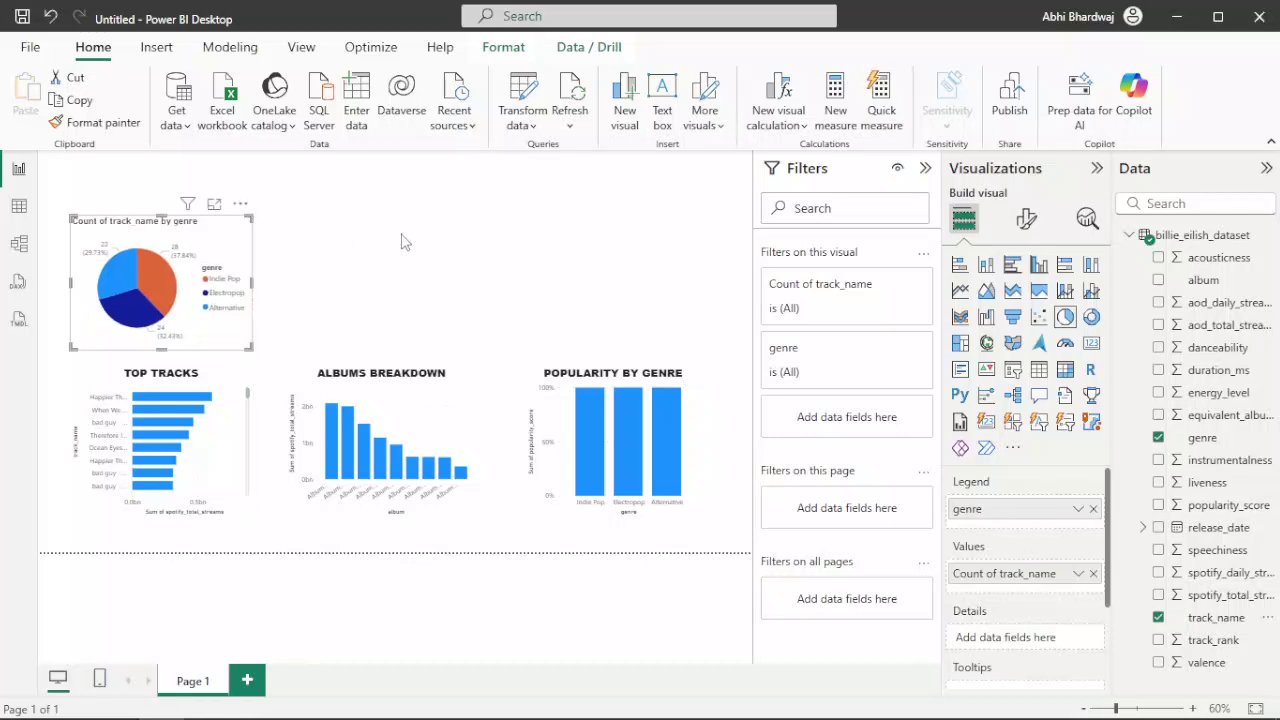
pyautogui.click(511, 237)
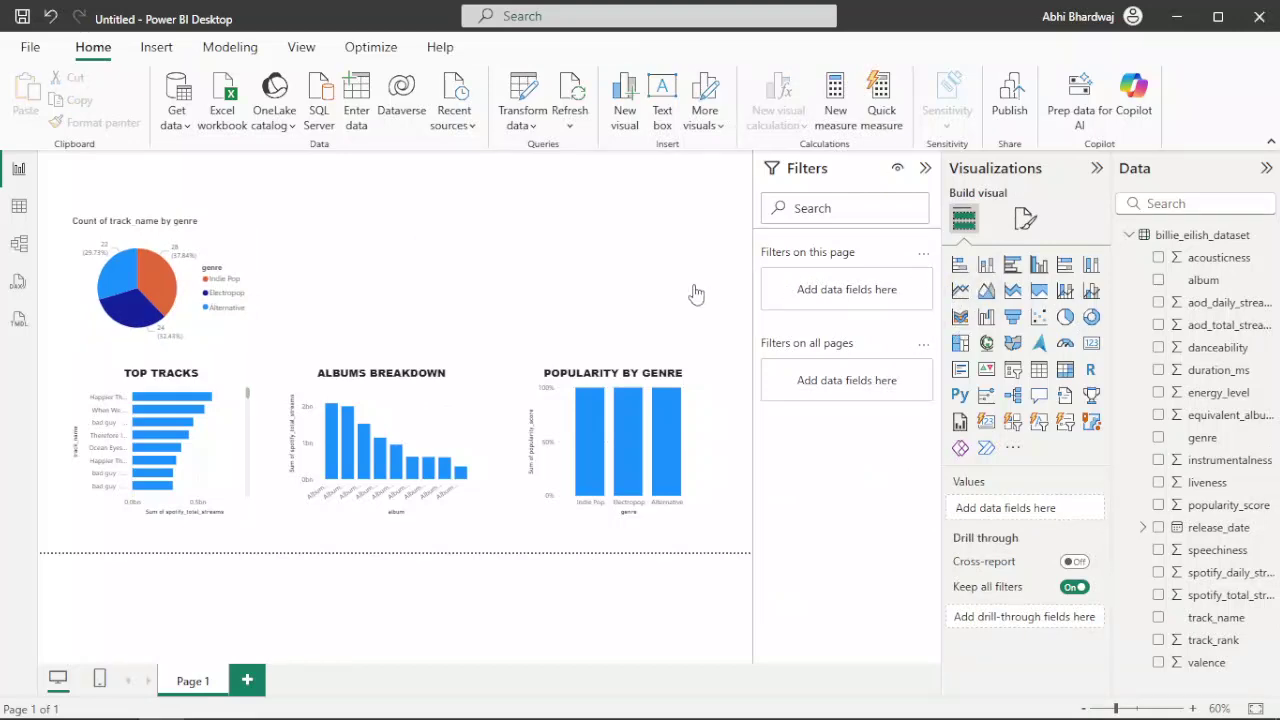
pyautogui.moveTo(490, 302); pyautogui.dragTo(352, 250)
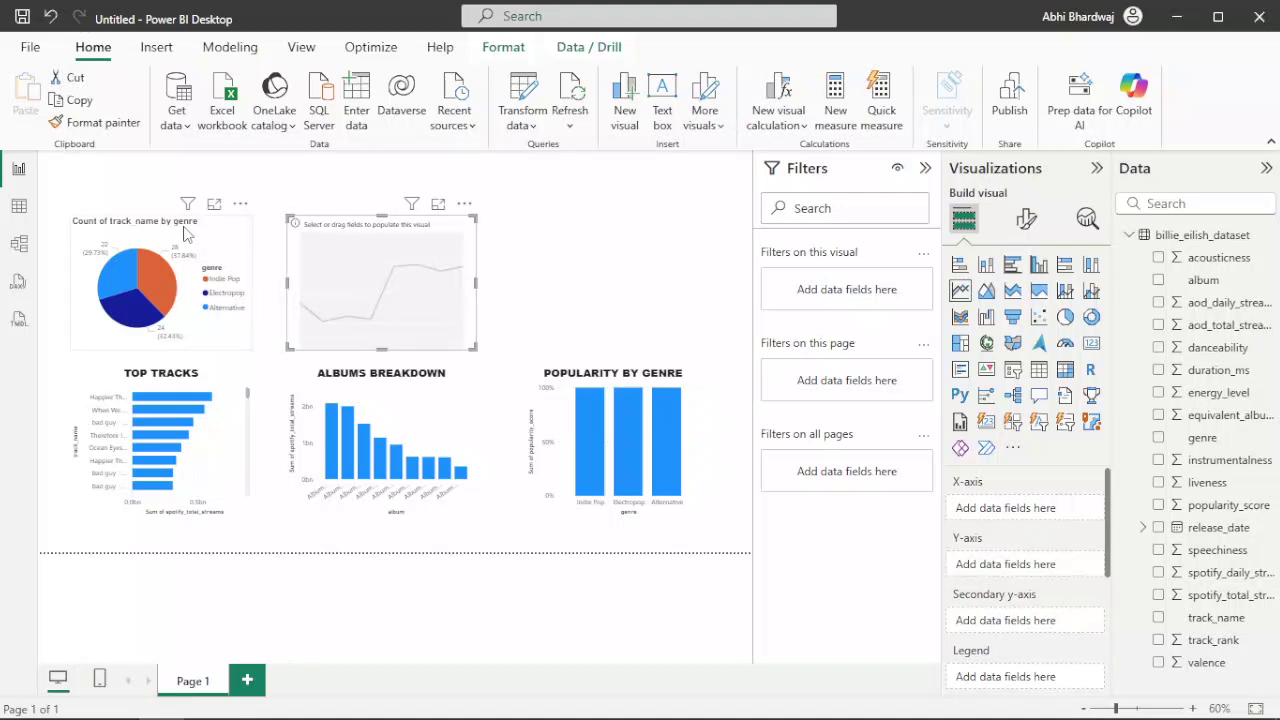
# - Title the pie chart "GENRE DISTRIBUTION"
pyautogui.click(1027, 218)
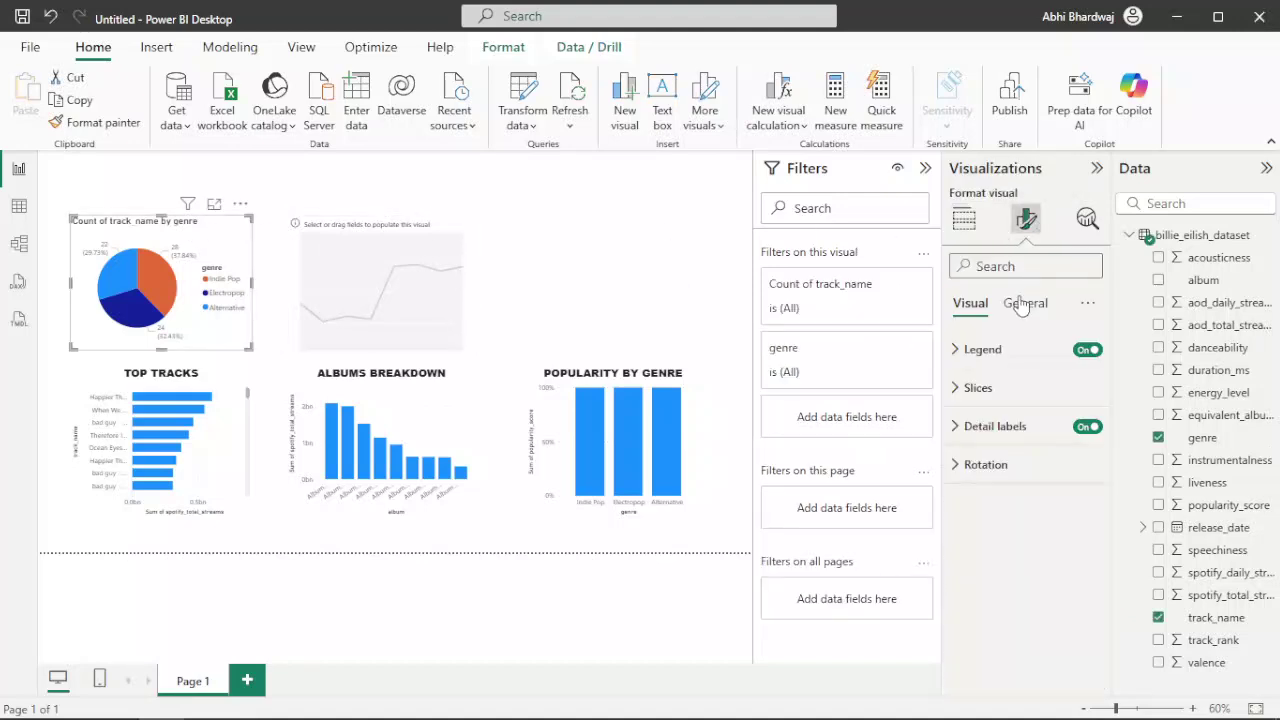
pyautogui.click(1025, 303)
pyautogui.click(1018, 388)
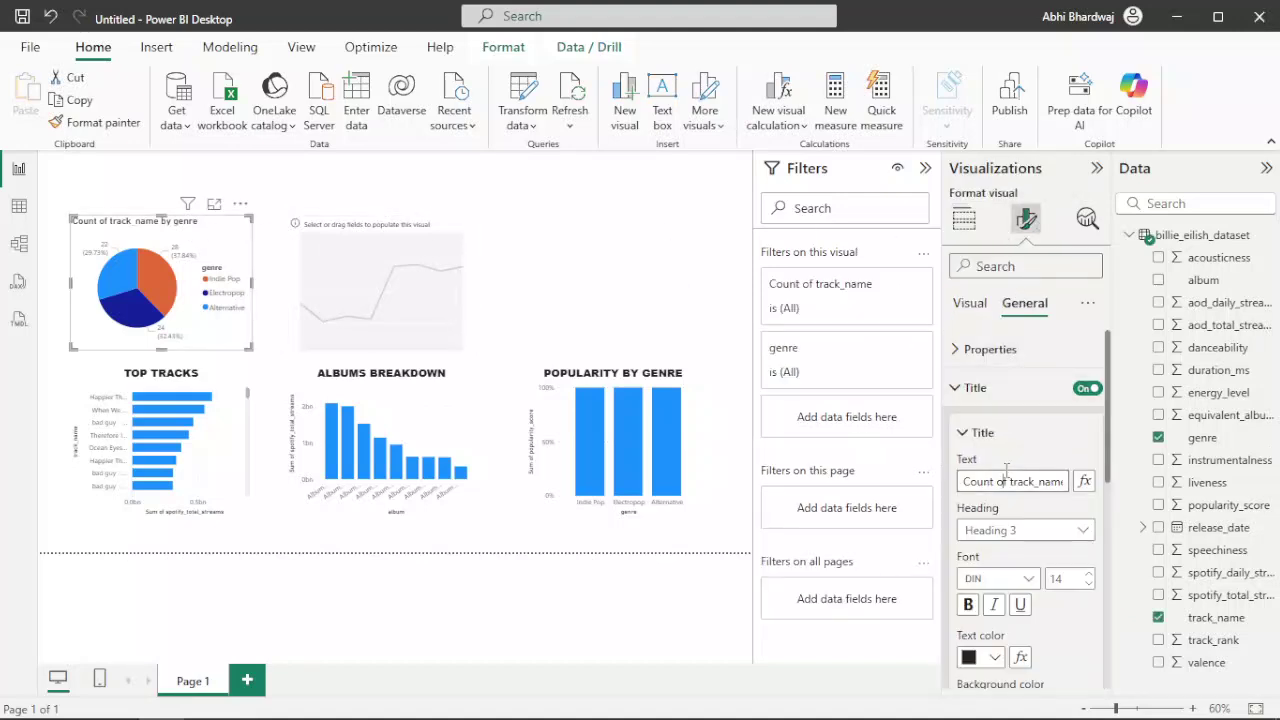
pyautogui.click(1006, 478)
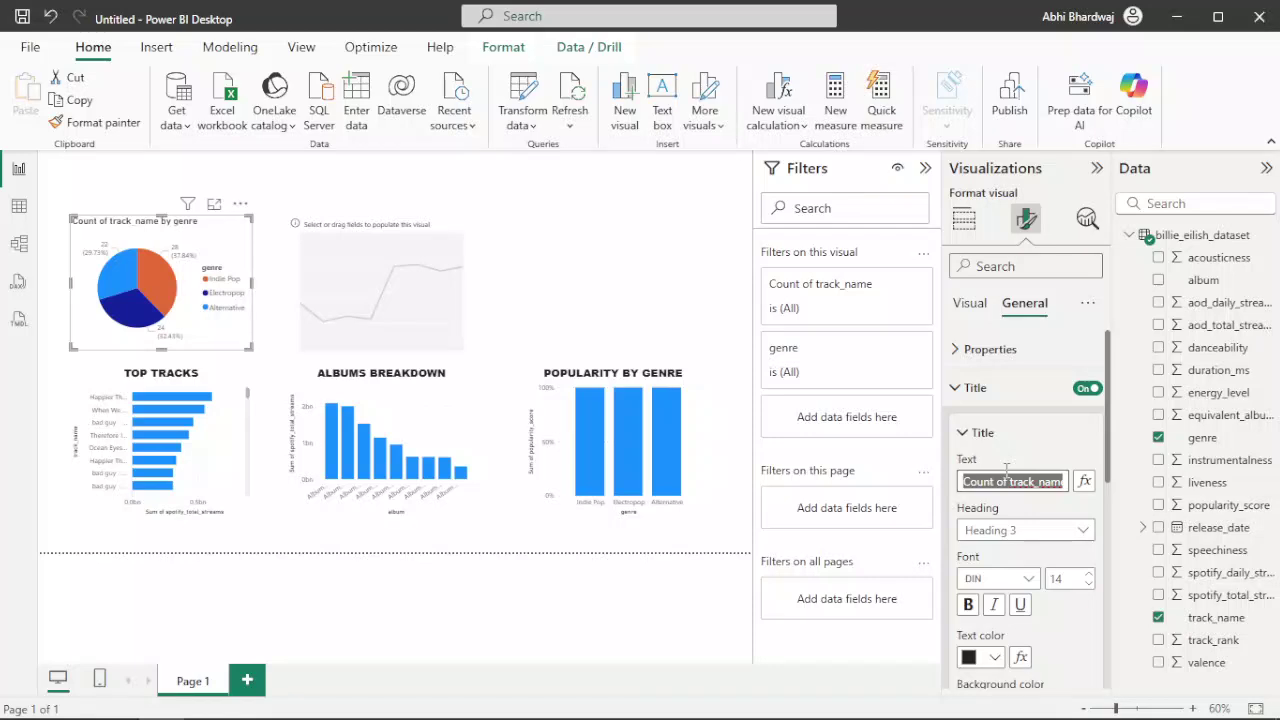
pyautogui.write('genre distribution')
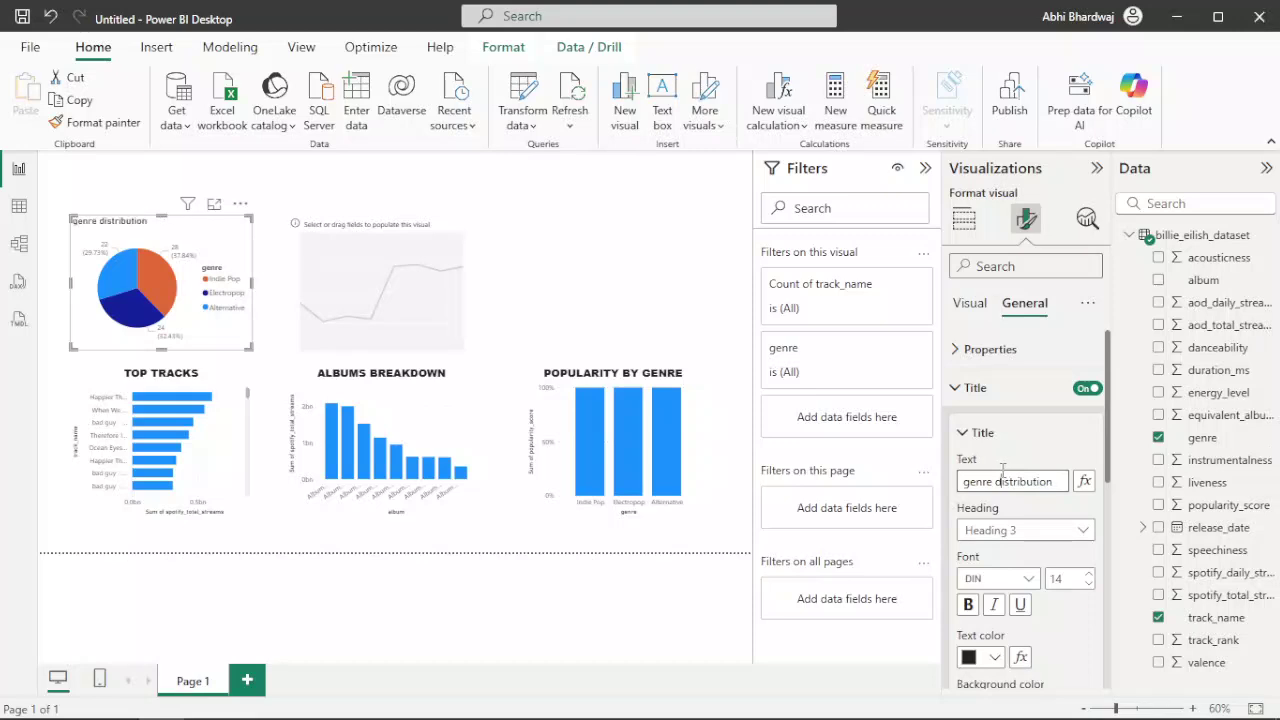
pyautogui.hotkey('ctrl', 'a')
pyautogui.write('GENRE DISTRIBUTION')
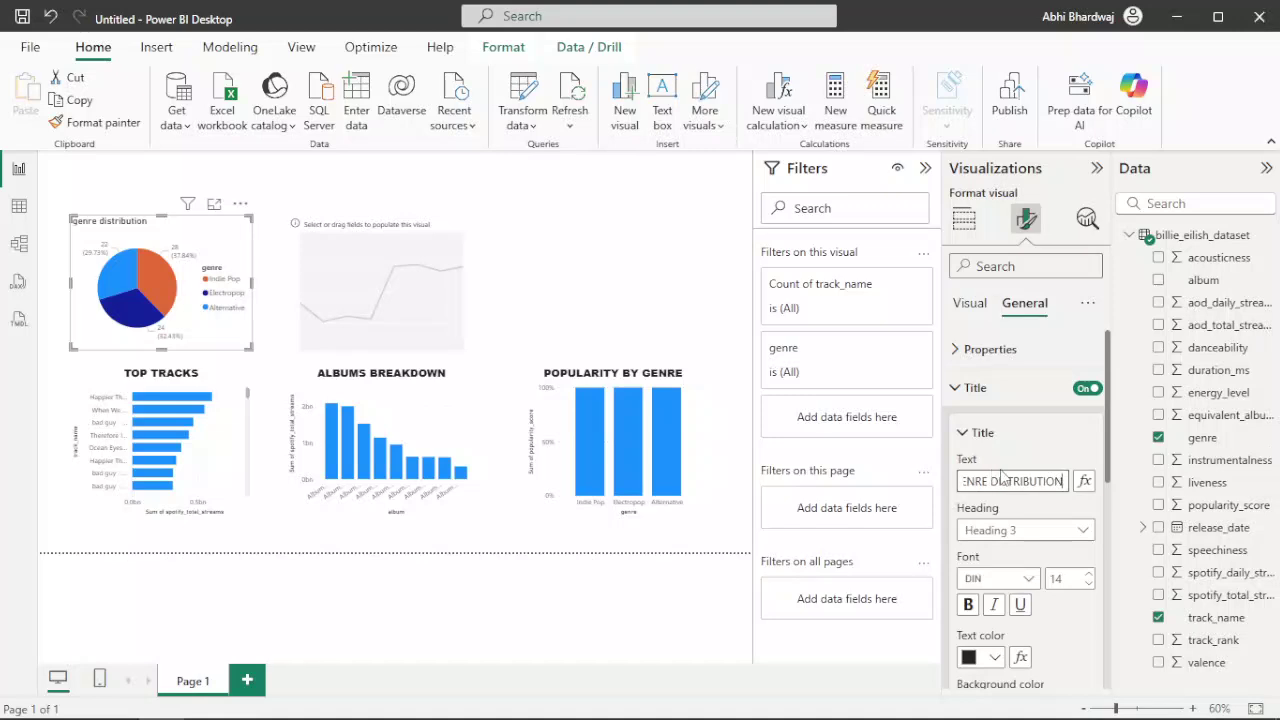
# - Format the GENRE DISTRIBUTION chart title as Arial Black, bold and horizontally centered
pyautogui.click(1000, 578)
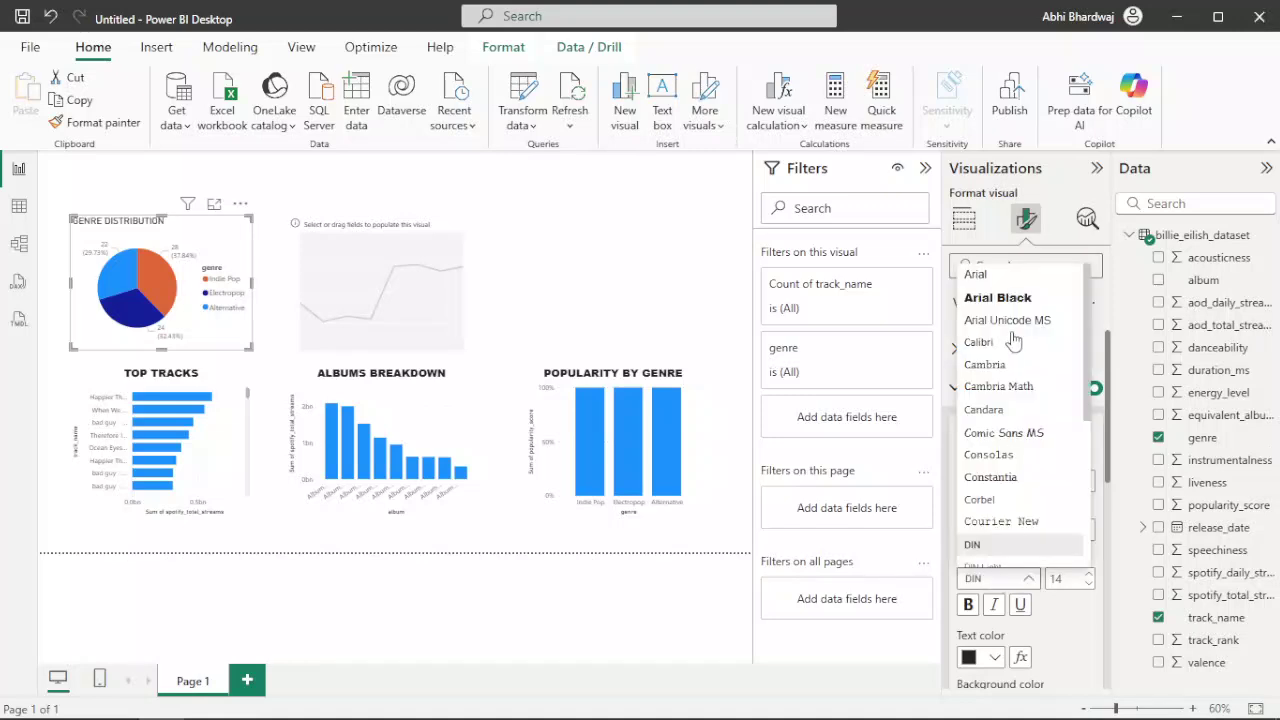
pyautogui.click(998, 297)
pyautogui.click(968, 604)
pyautogui.scroll(-2, 1045, 645)
pyautogui.click(994, 663)
# - Plot spotify_daily_streams on the Y-axis against release_date on the X-axis of the empty line chart, and narrow the chart slightly
pyautogui.click(424, 274)
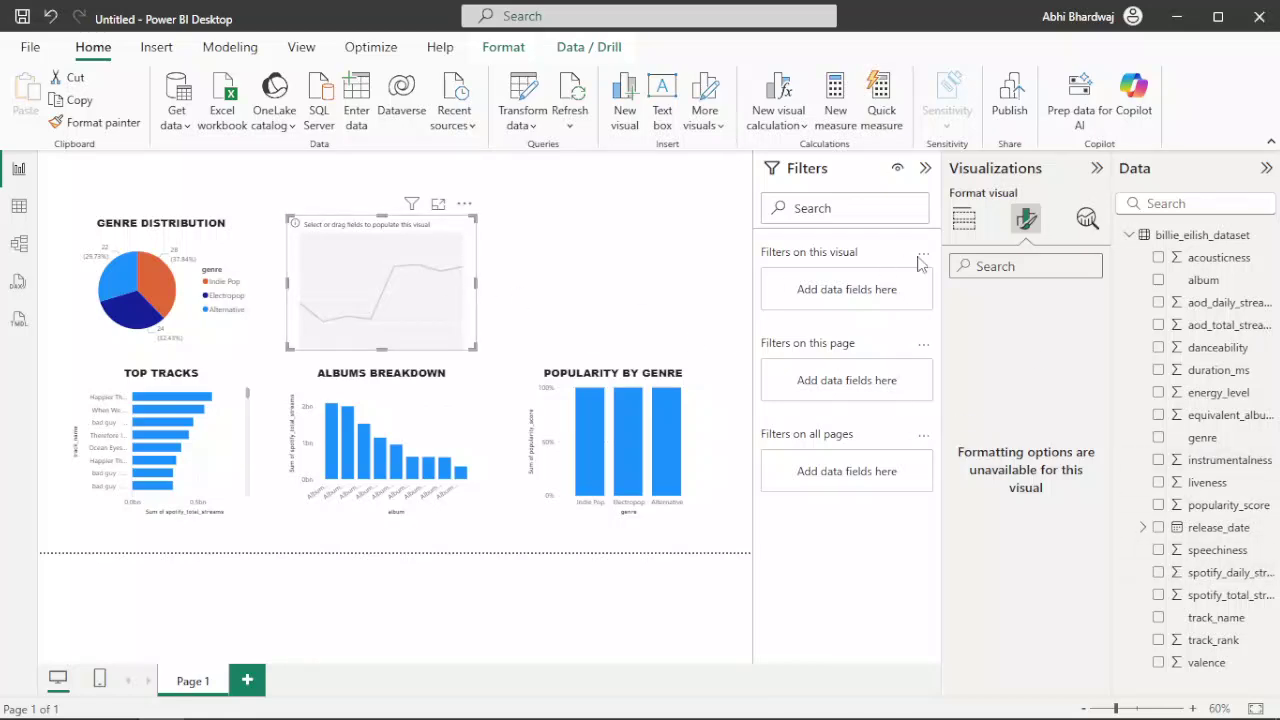
pyautogui.click(964, 219)
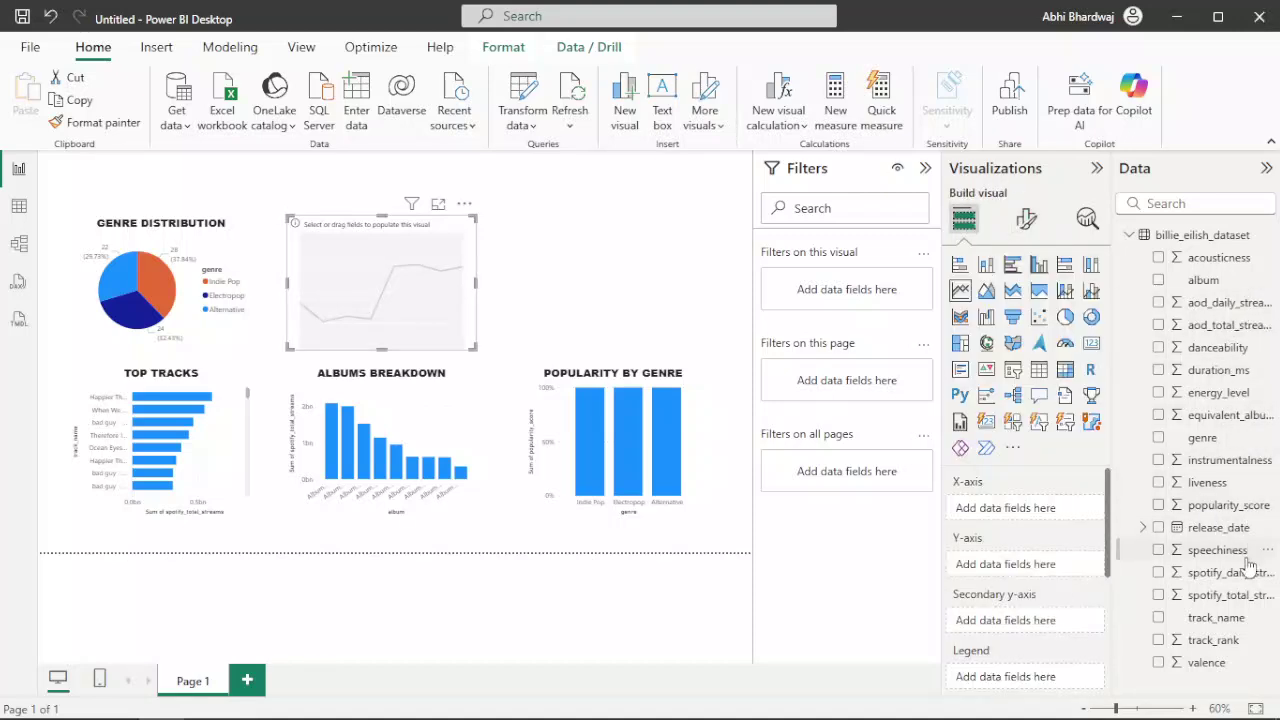
pyautogui.moveTo(1230, 537); pyautogui.dragTo(1012, 538)
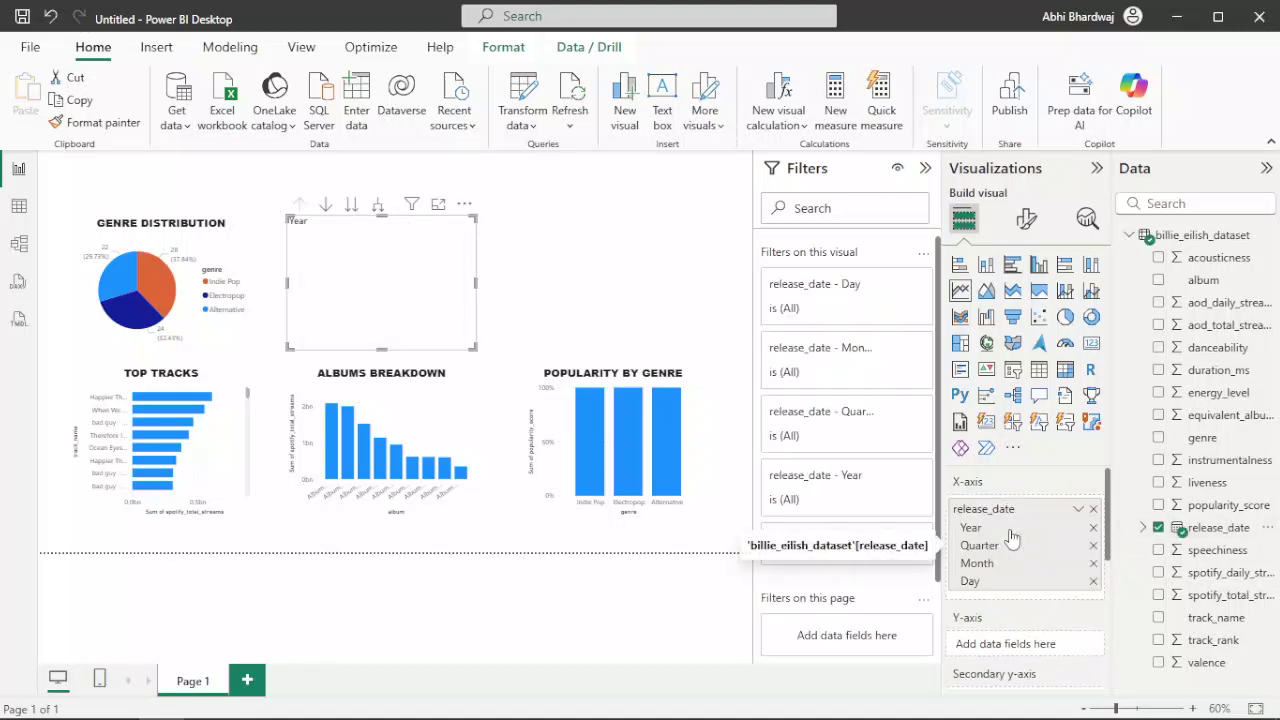
pyautogui.moveTo(1237, 585); pyautogui.dragTo(1012, 645)
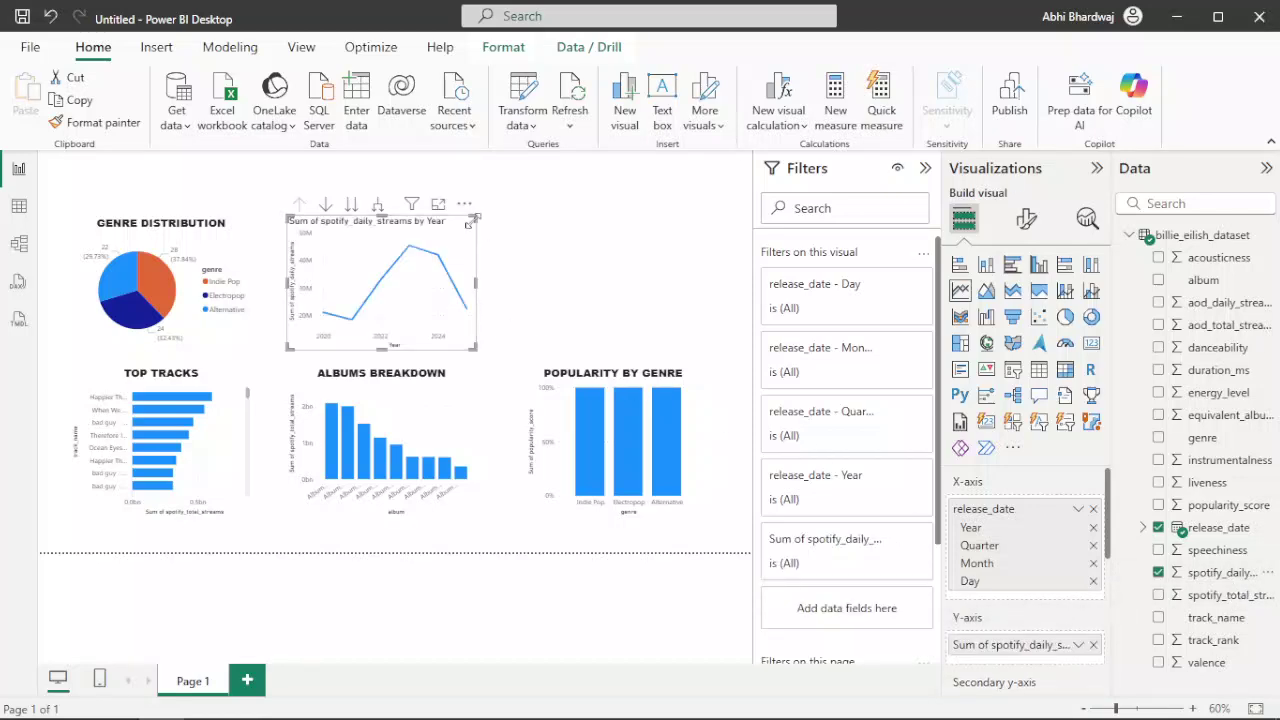
pyautogui.moveTo(468, 225)
pyautogui.mouseDown()
pyautogui.moveTo(530, 222)
pyautogui.moveTo(467, 226)
pyautogui.mouseUp()
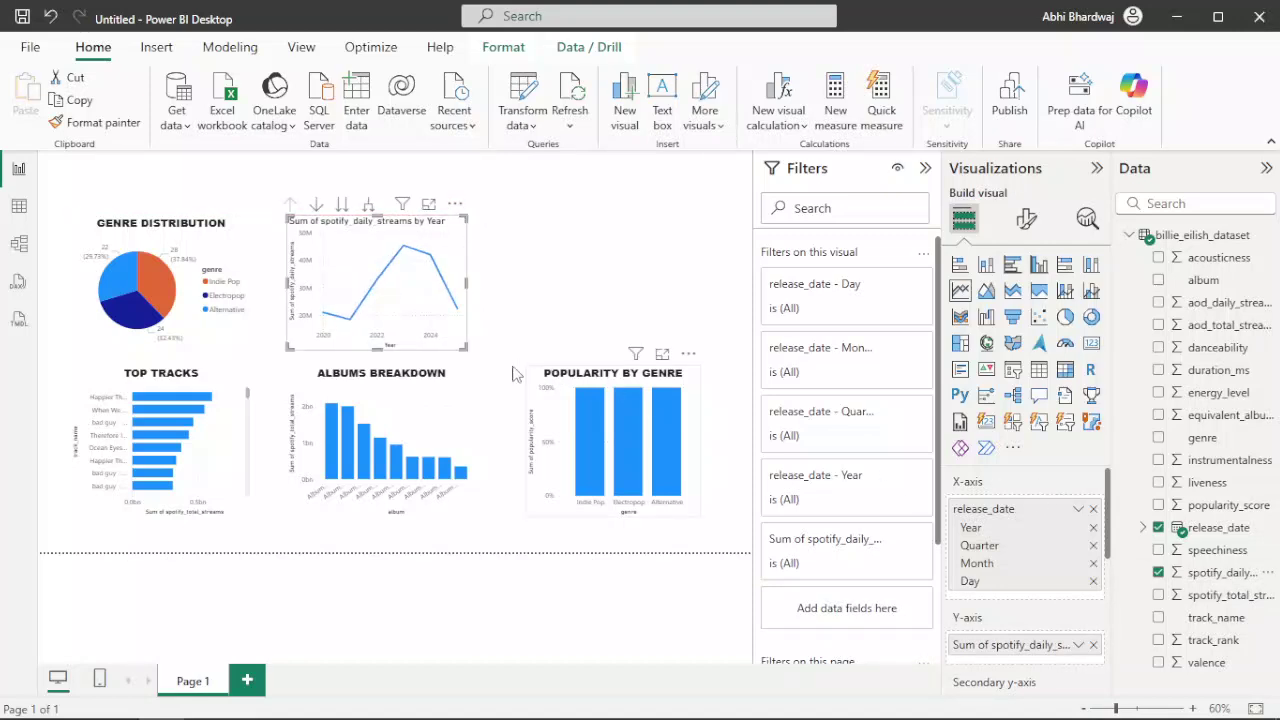
# - Set the aggregation of spotify_daily_streams on the line chart's Y-axis to Average
pyautogui.click(1077, 645)
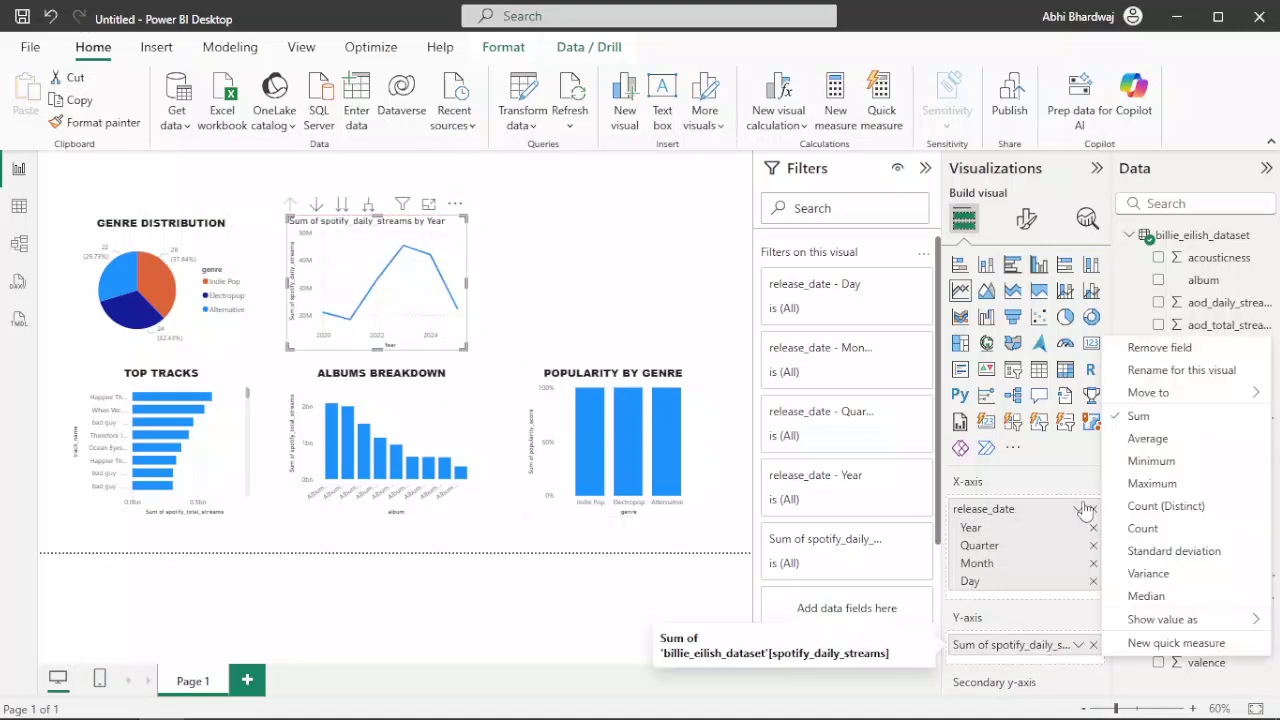
pyautogui.click(1146, 439)
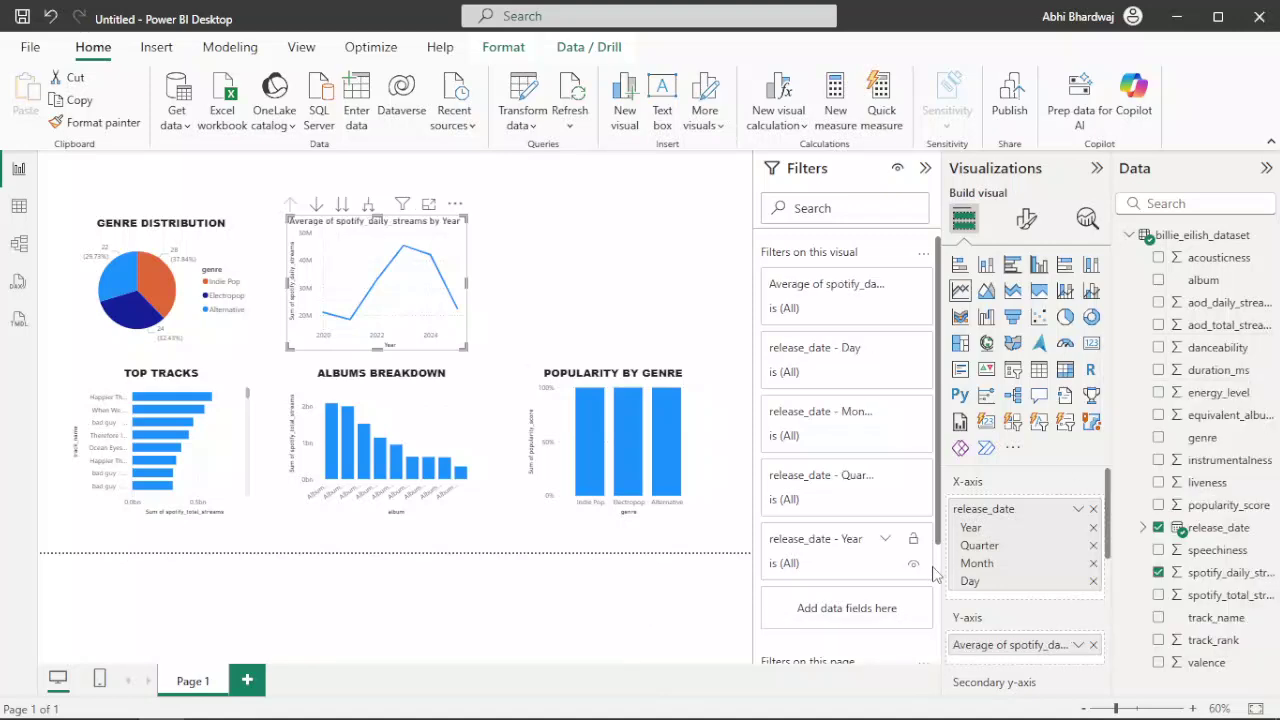
# - Keep only Month from the release_date hierarchy on the line chart's X-axis and set the spotify_daily_streams aggregation to Sum
pyautogui.click(1094, 528)
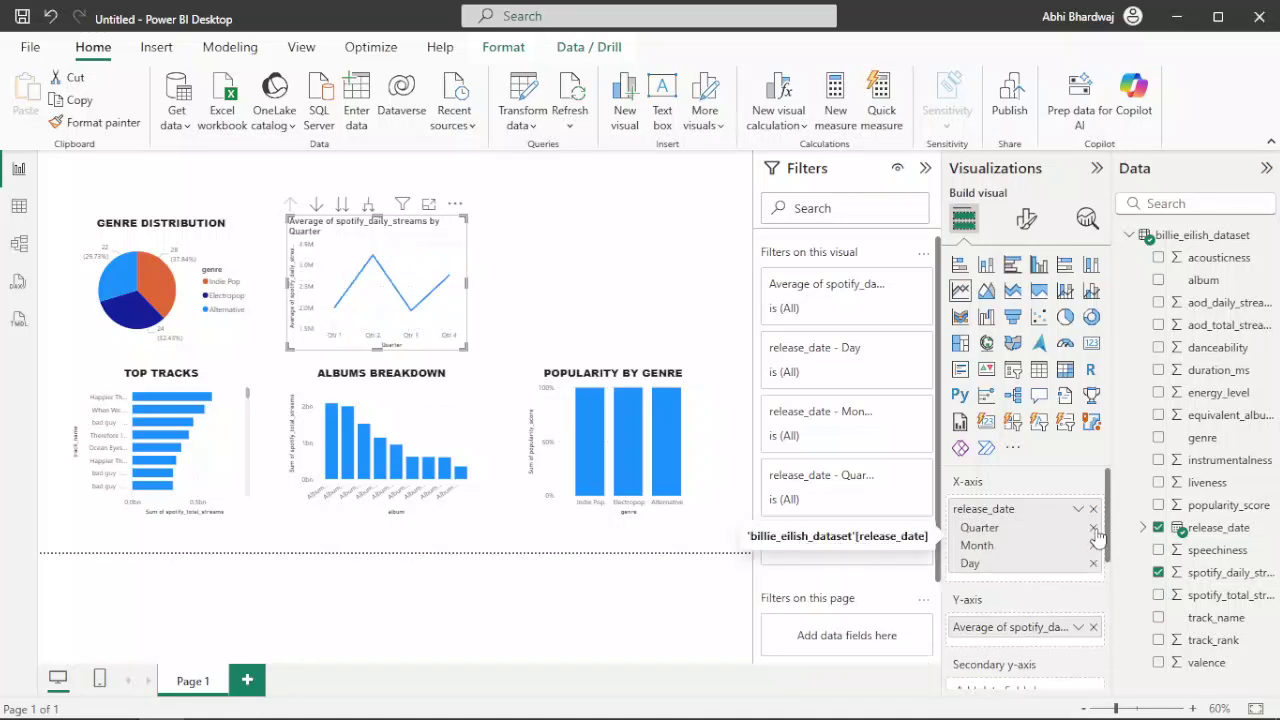
pyautogui.click(1094, 527)
pyautogui.click(1094, 546)
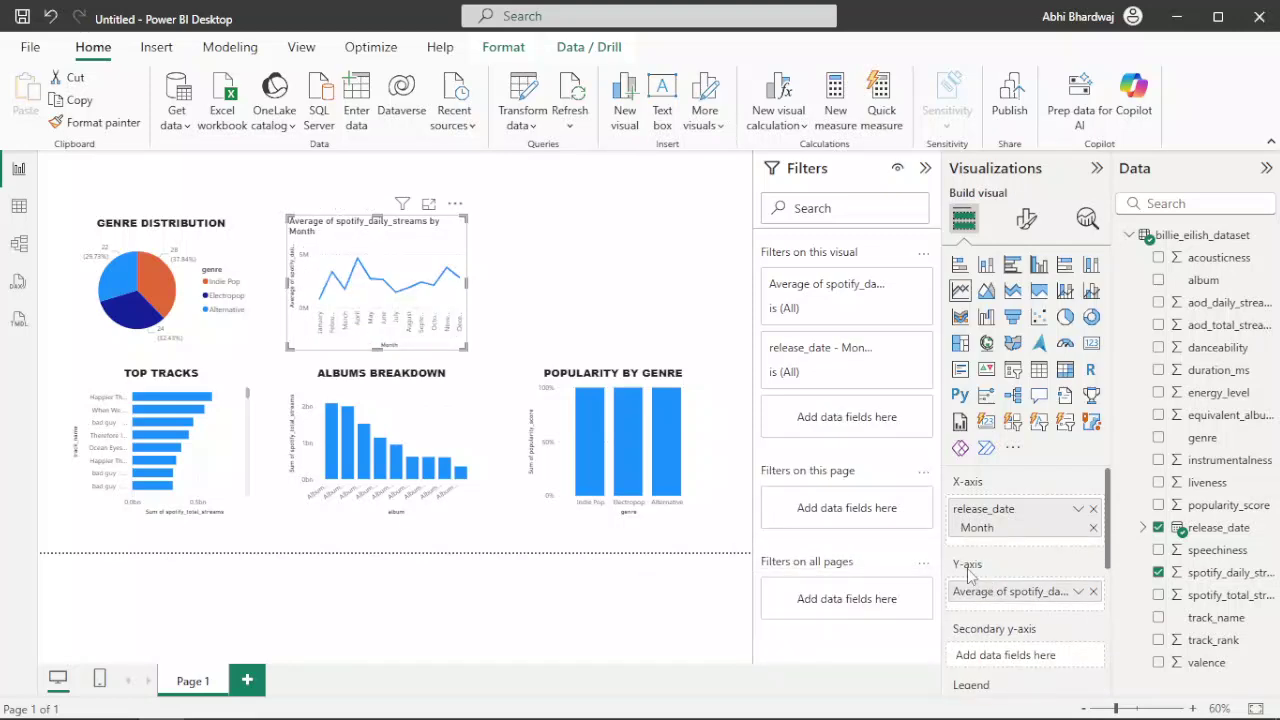
pyautogui.click(1078, 591)
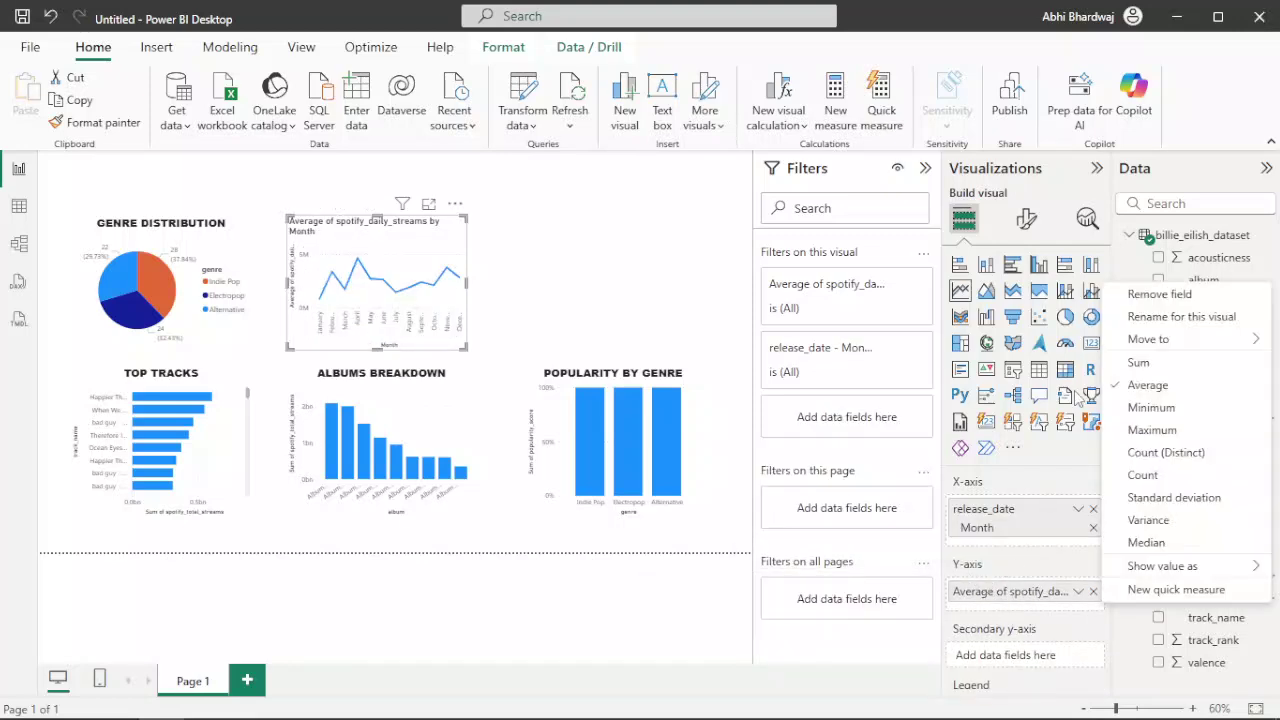
pyautogui.click(1147, 370)
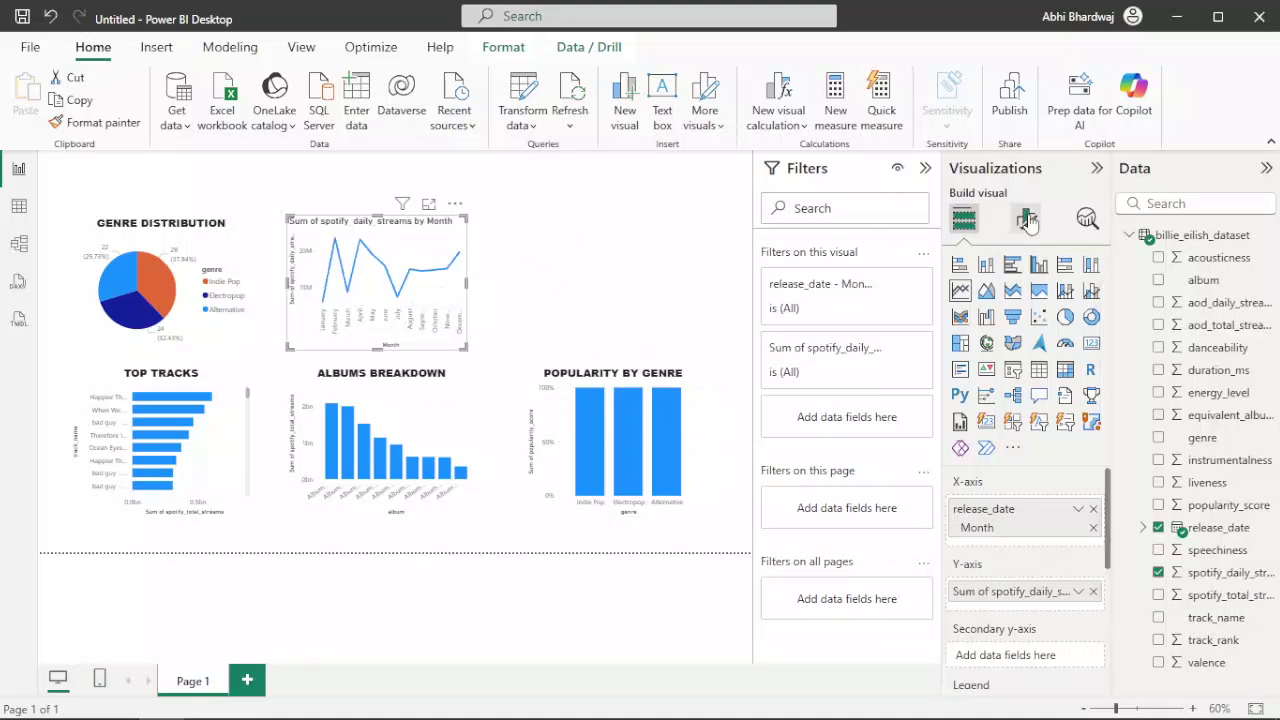
# - Title the line chart "STREAMS OVER TIME"
pyautogui.click(1027, 222)
pyautogui.click(1020, 303)
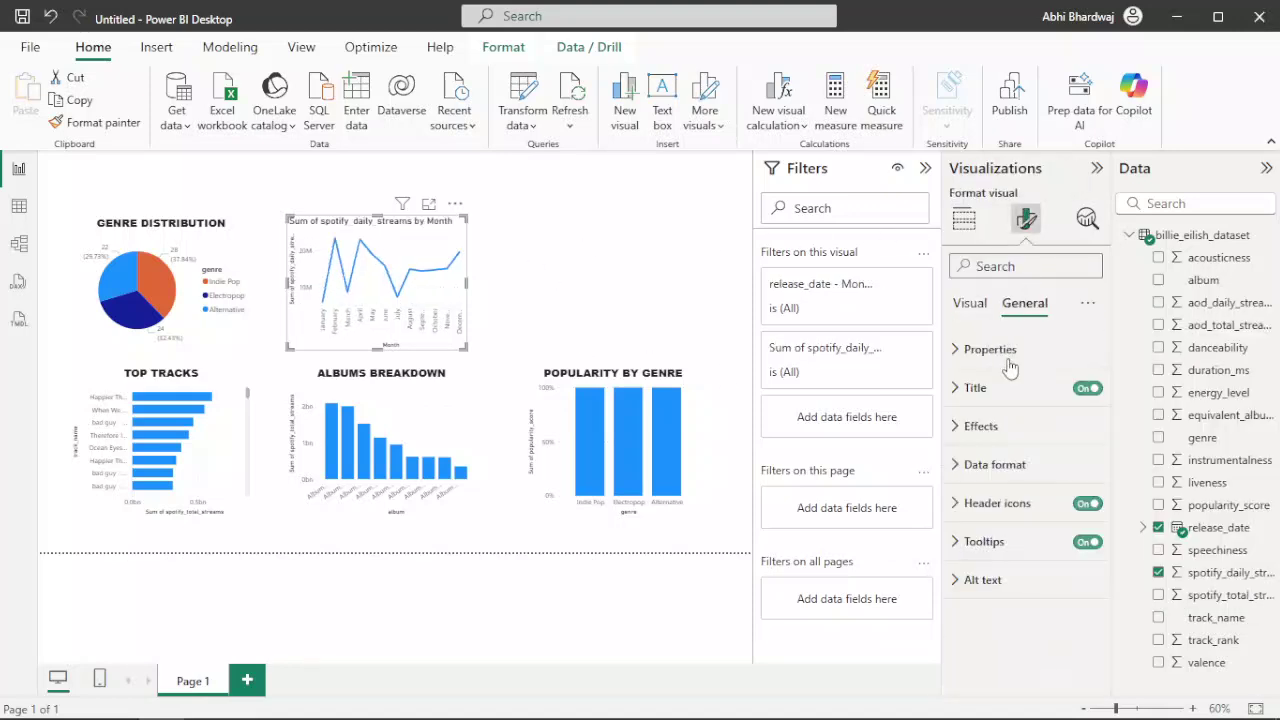
pyautogui.click(1000, 389)
pyautogui.tripleClick(1003, 482)
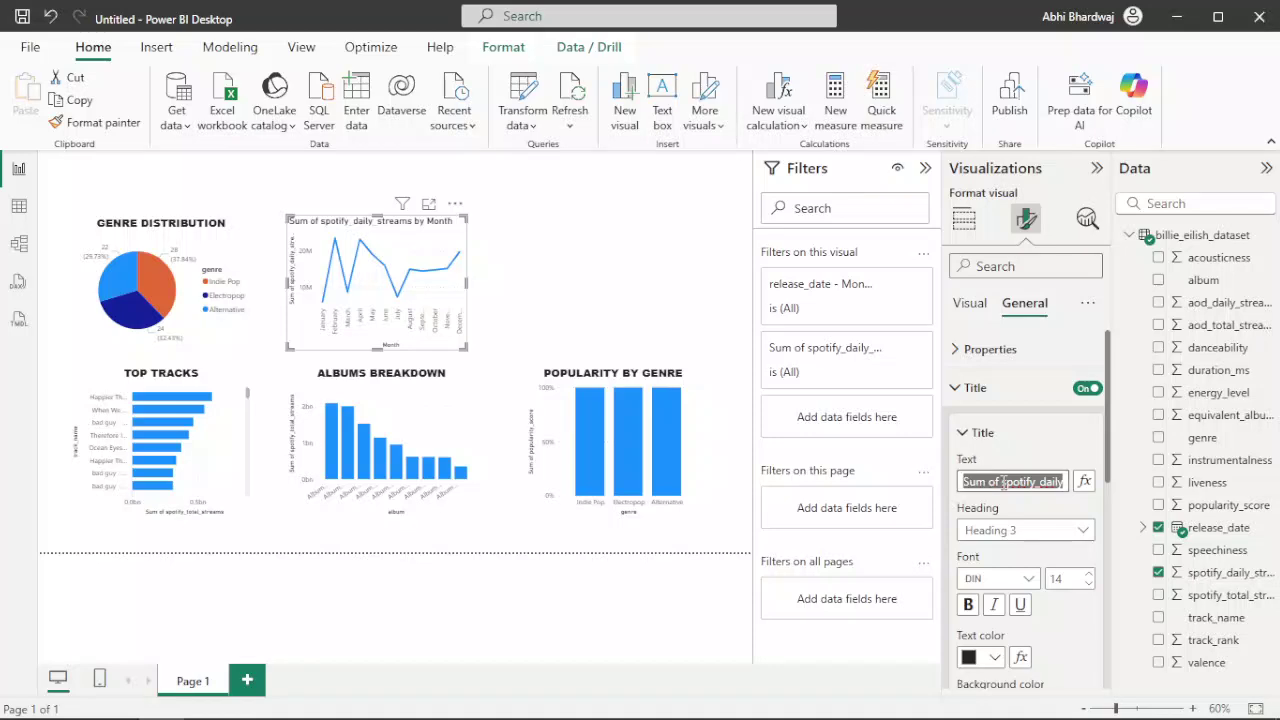
pyautogui.write('STREAMS OVER')
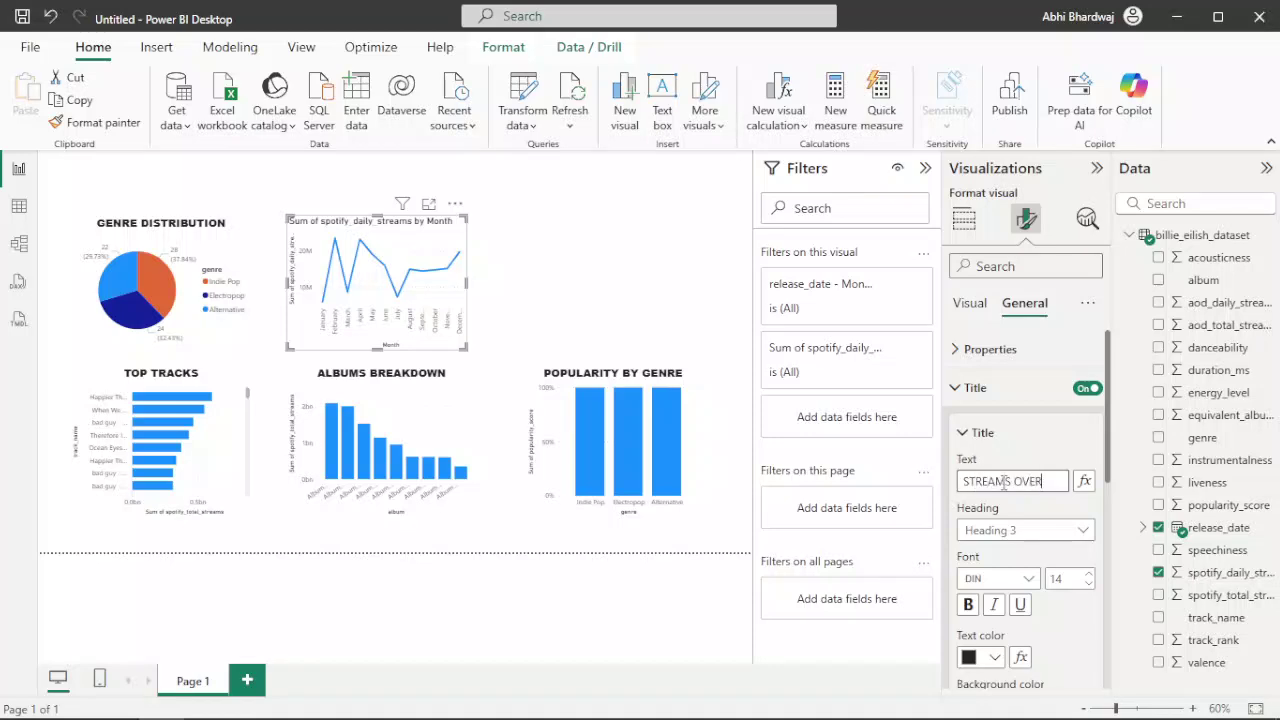
pyautogui.write(' TIME')
# - Format the STREAMS OVER TIME chart title as Arial Black, bold and horizontally centered
pyautogui.click(1015, 581)
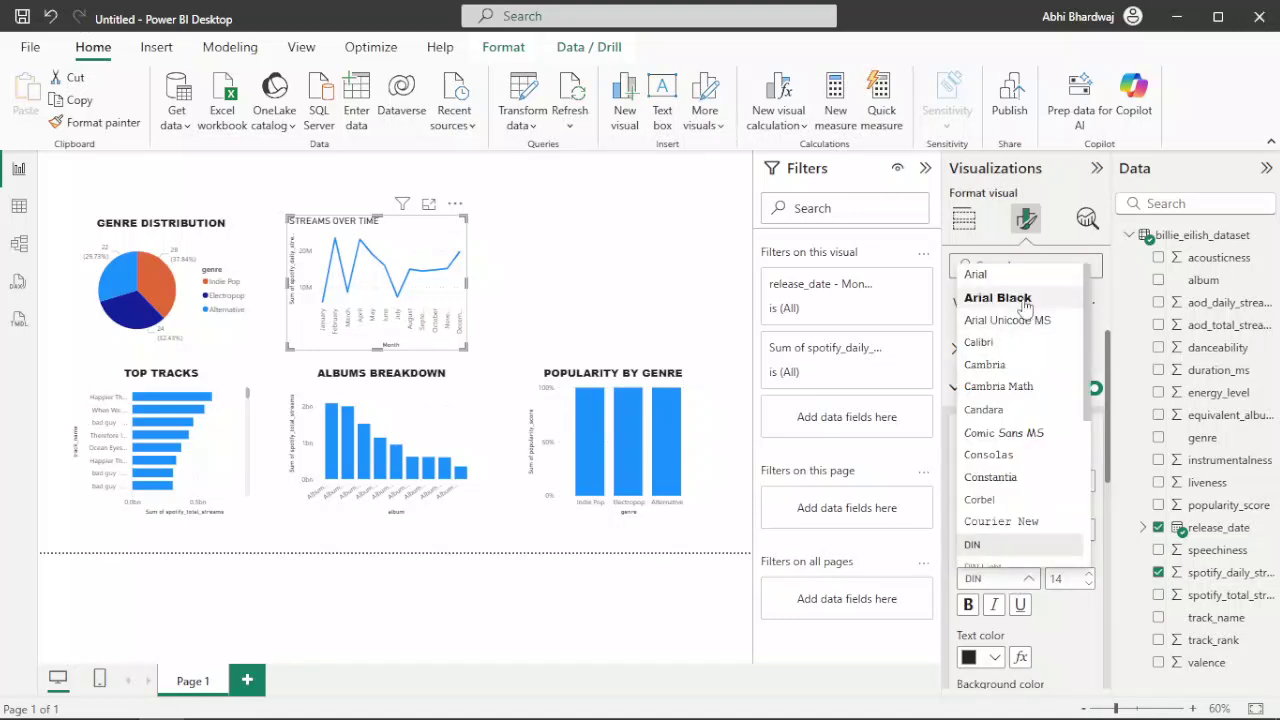
pyautogui.click(995, 290)
pyautogui.click(968, 604)
pyautogui.scroll(-1, 1035, 642)
pyautogui.scroll(-1, 1035, 642)
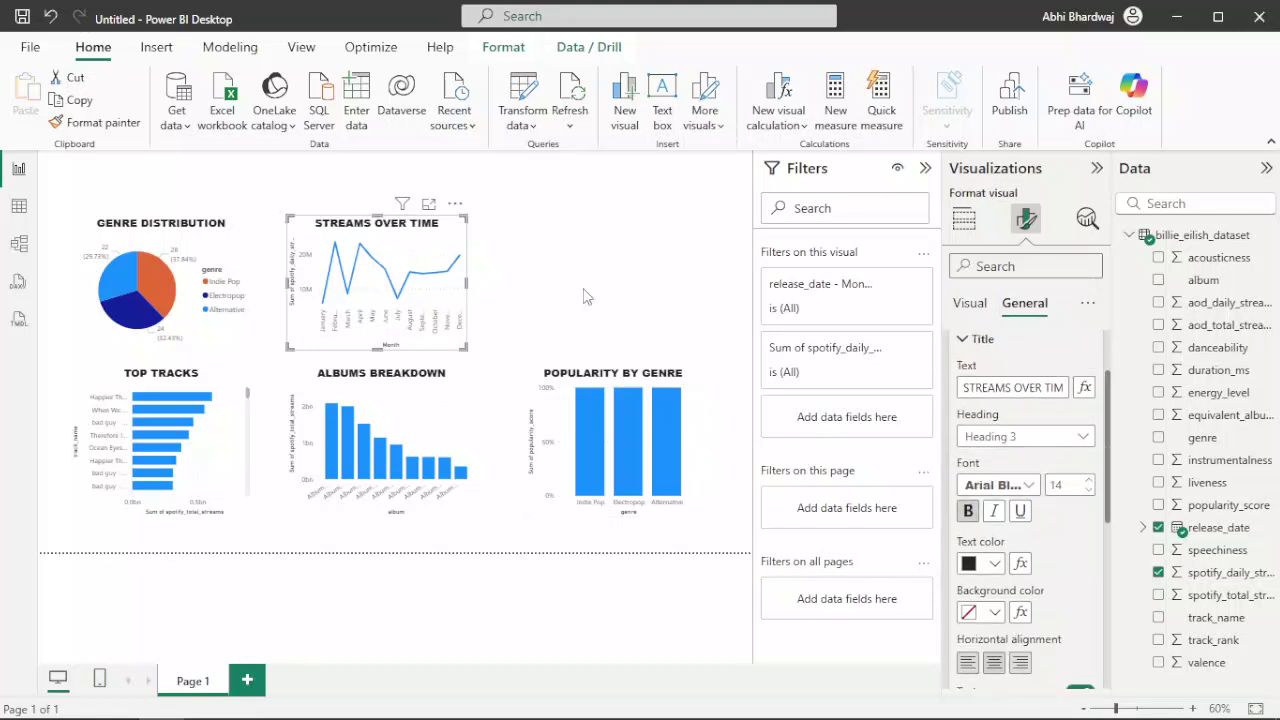
pyautogui.press('Escape')
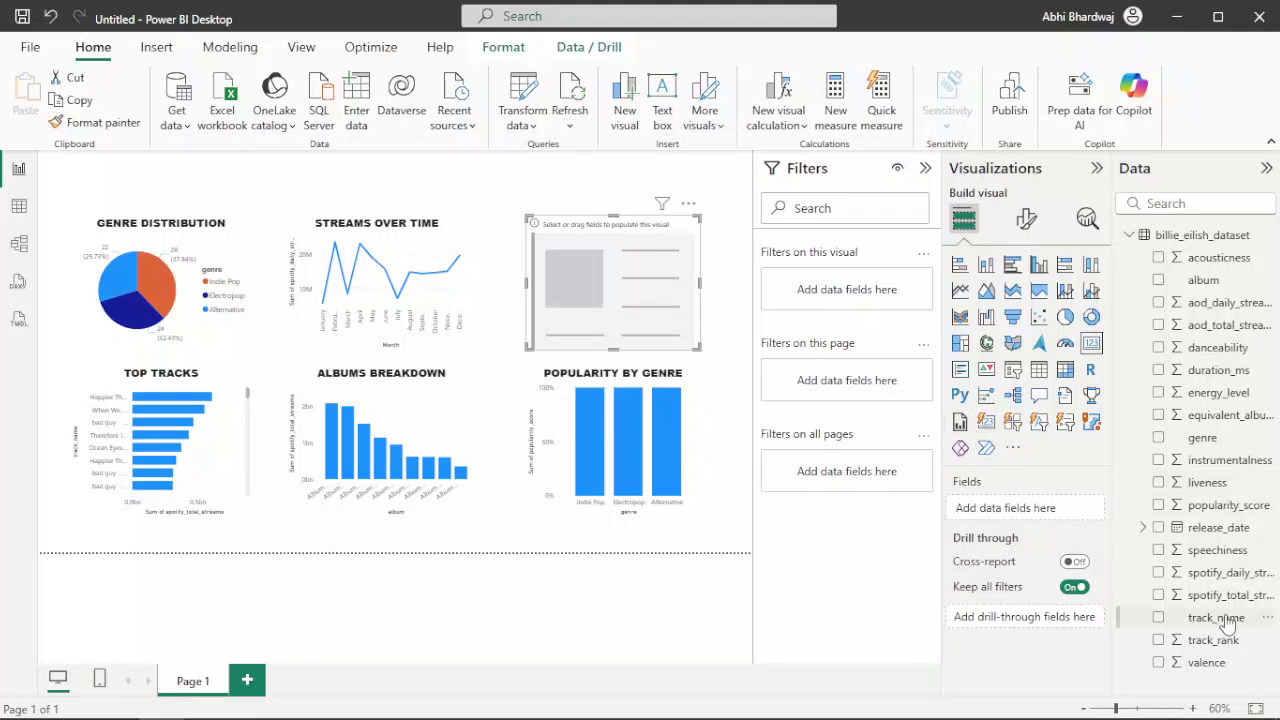
# - Show track_name in the empty card with Count (Distinct) aggregation and turn off the card's category label
pyautogui.moveTo(1227, 622); pyautogui.dragTo(1022, 515)
pyautogui.click(1078, 509)
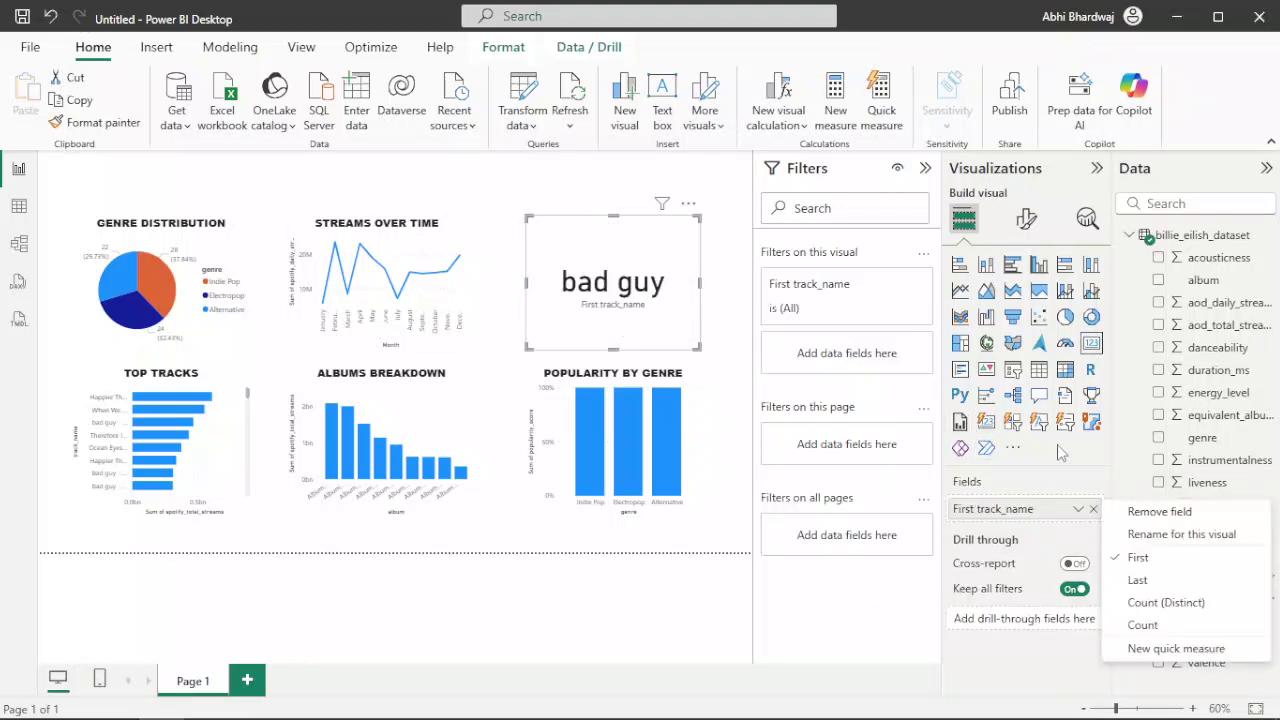
pyautogui.click(1166, 602)
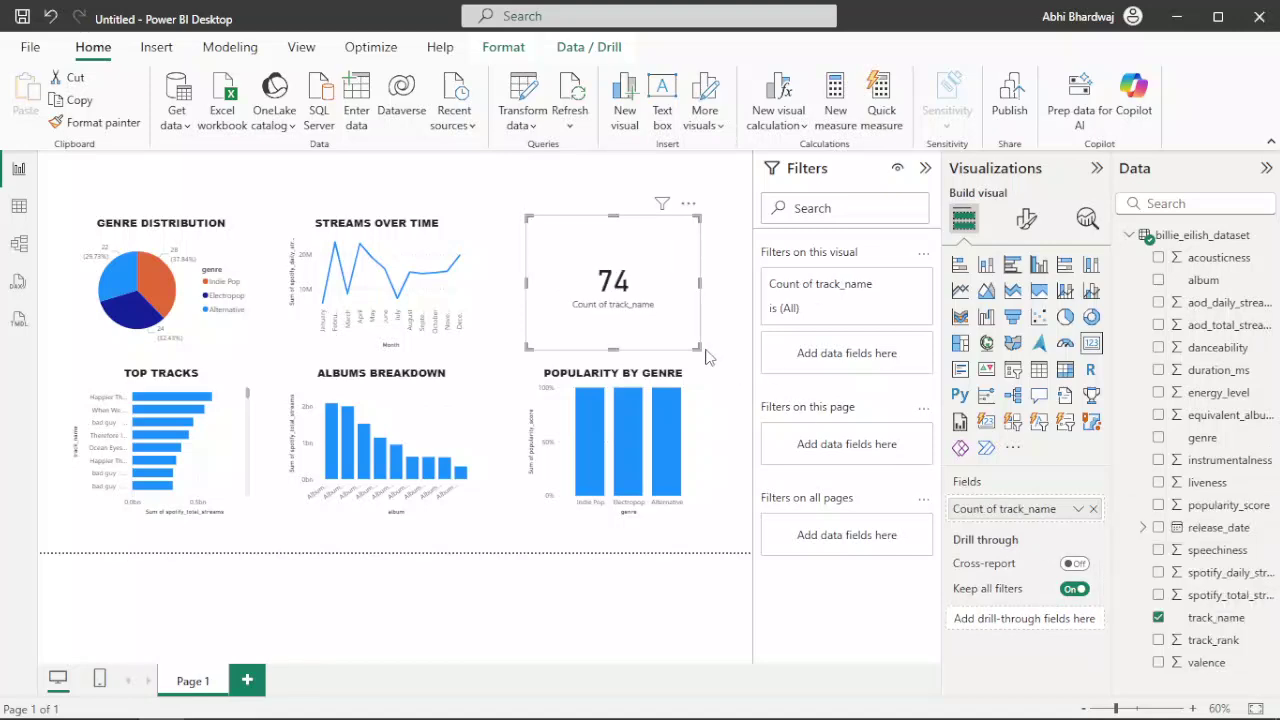
pyautogui.click(1026, 218)
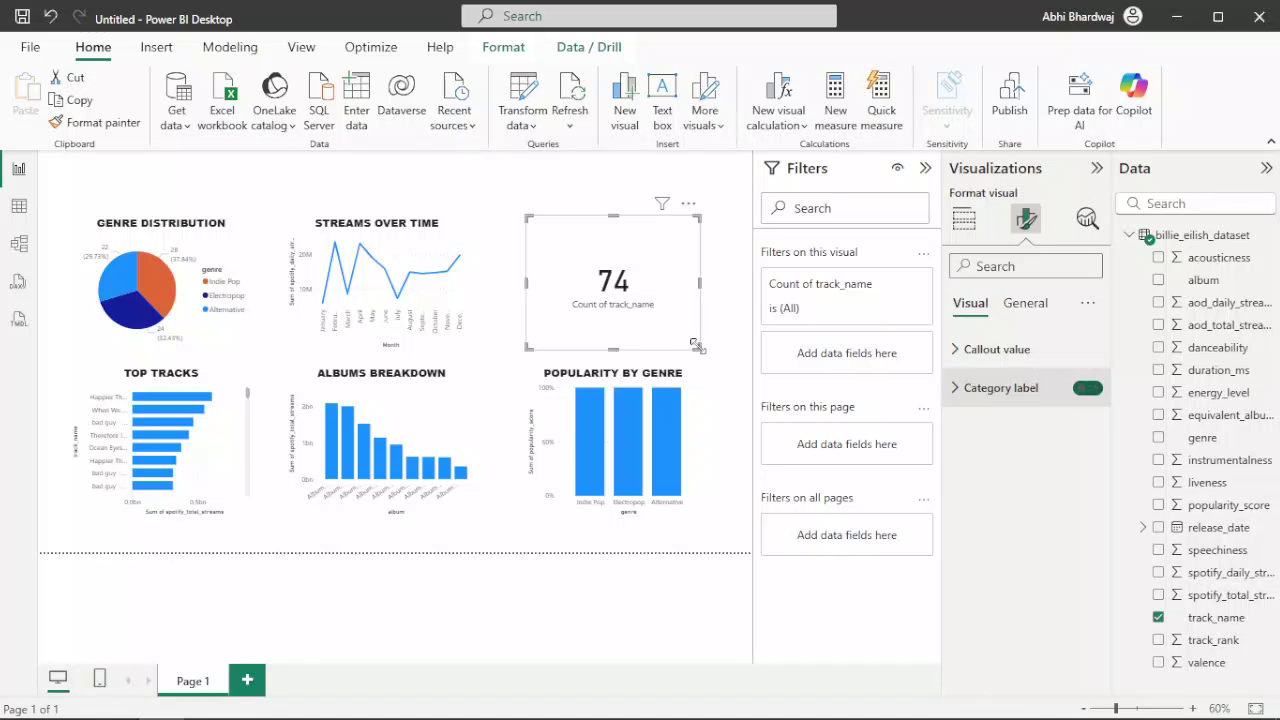
pyautogui.click(1087, 388)
# - Turn on the card's title and set its text to "TRACKS"
pyautogui.click(1022, 305)
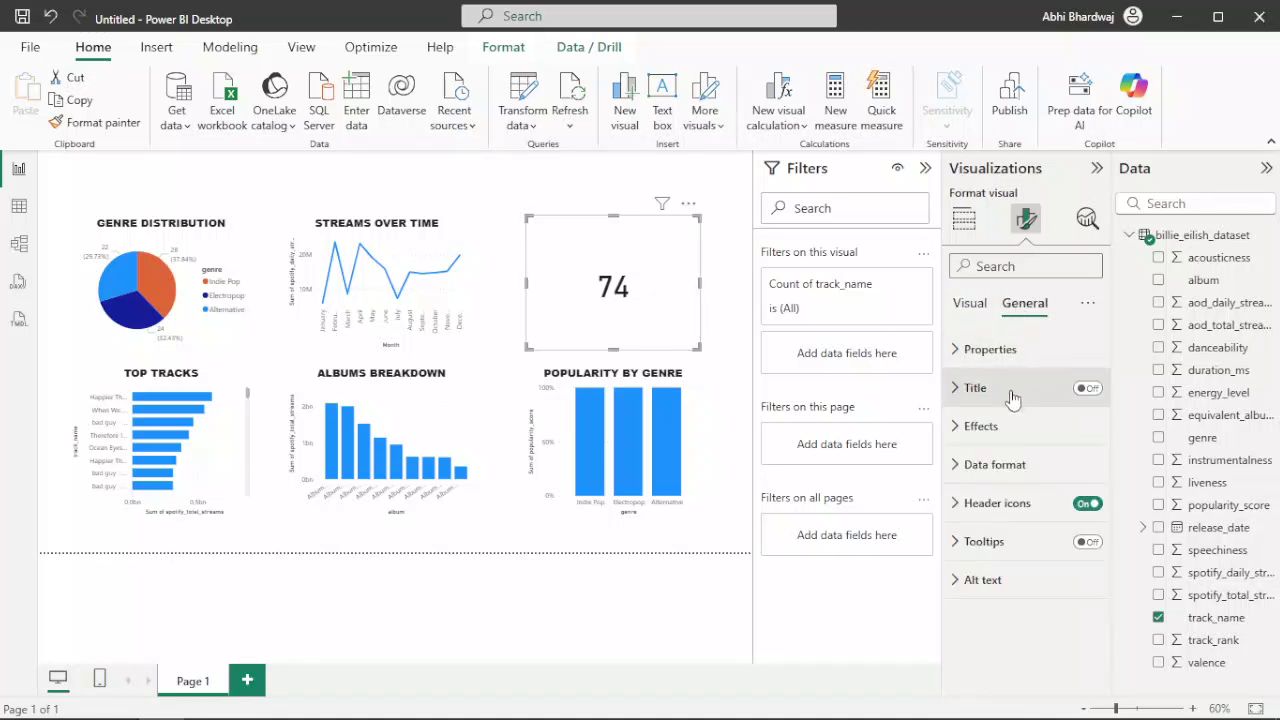
pyautogui.click(1082, 389)
pyautogui.click(1090, 389)
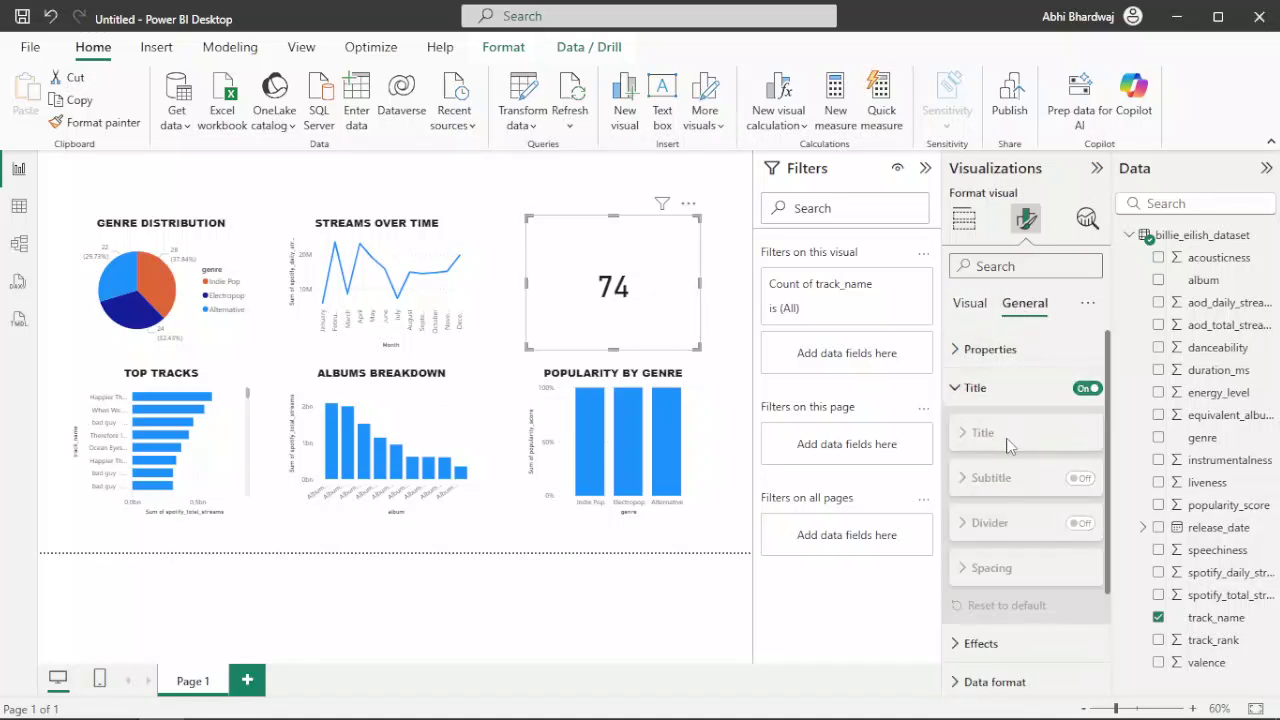
pyautogui.click(1004, 437)
pyautogui.click(995, 475)
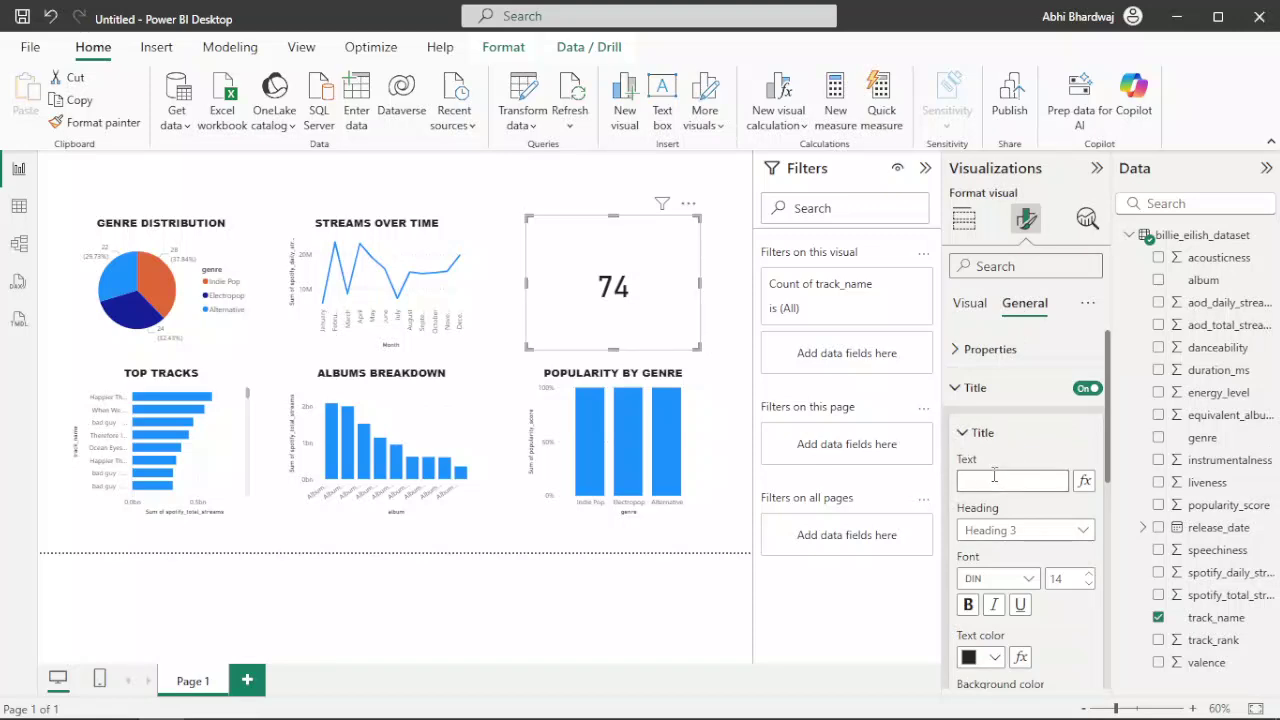
# - Format the TRACKS card title as Arial Black, bold and horizontally centered
pyautogui.click(1000, 579)
pyautogui.click(997, 297)
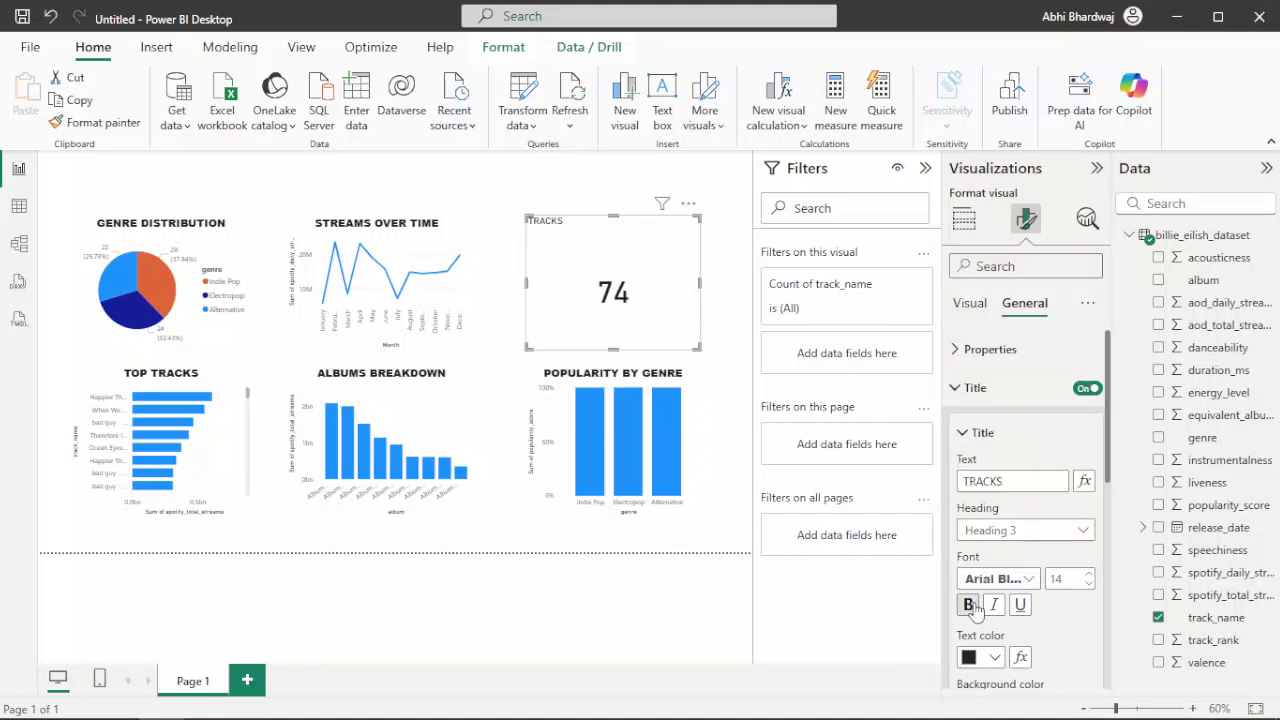
pyautogui.scroll(-2, 1008, 625)
pyautogui.scroll(-2, 1008, 632)
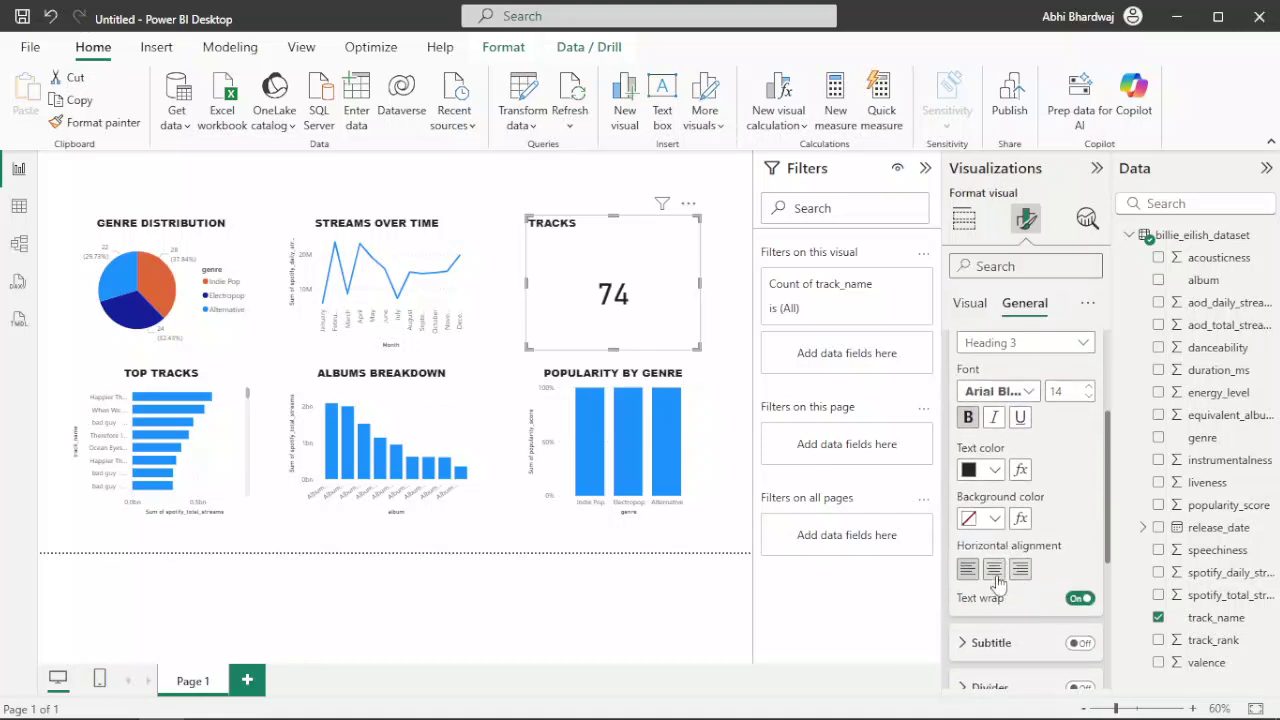
pyautogui.click(993, 568)
# - Shrink the TRACKS card and place it just above the GENRE DISTRIBUTION chart
pyautogui.moveTo(694, 348); pyautogui.dragTo(616, 272)
pyautogui.moveTo(566, 228); pyautogui.dragTo(133, 168)
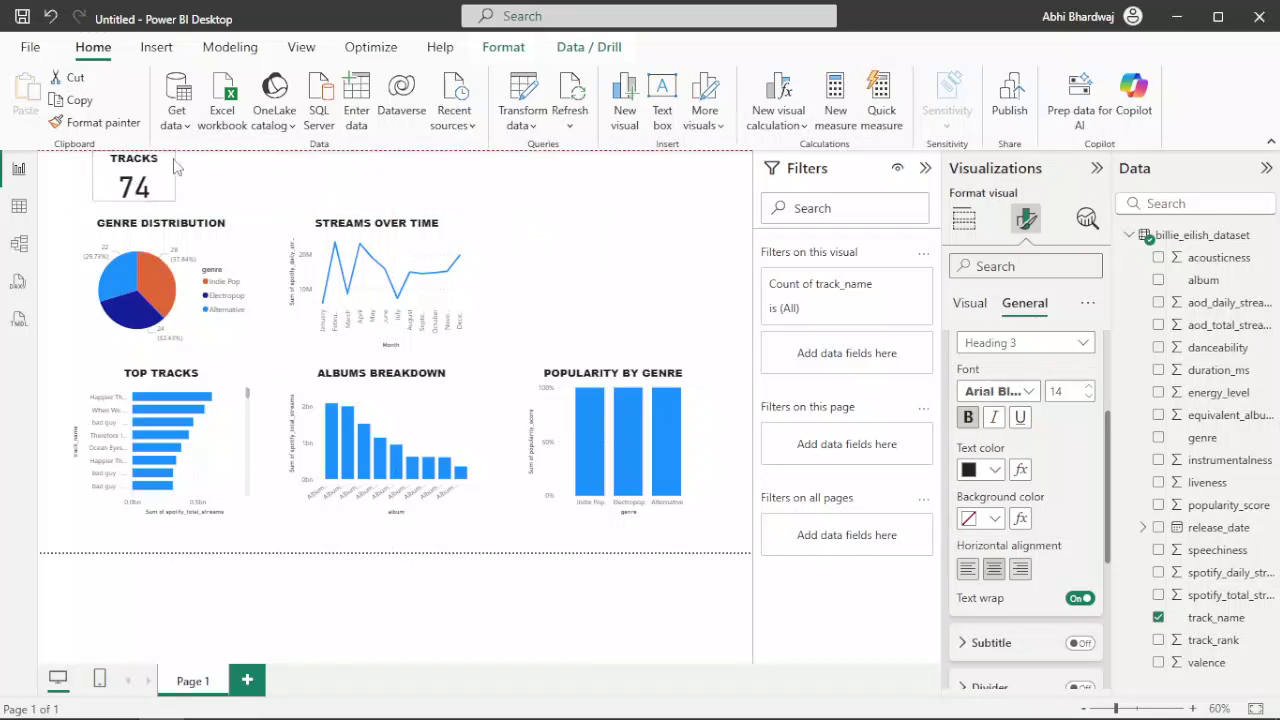
pyautogui.moveTo(146, 189); pyautogui.dragTo(145, 185)
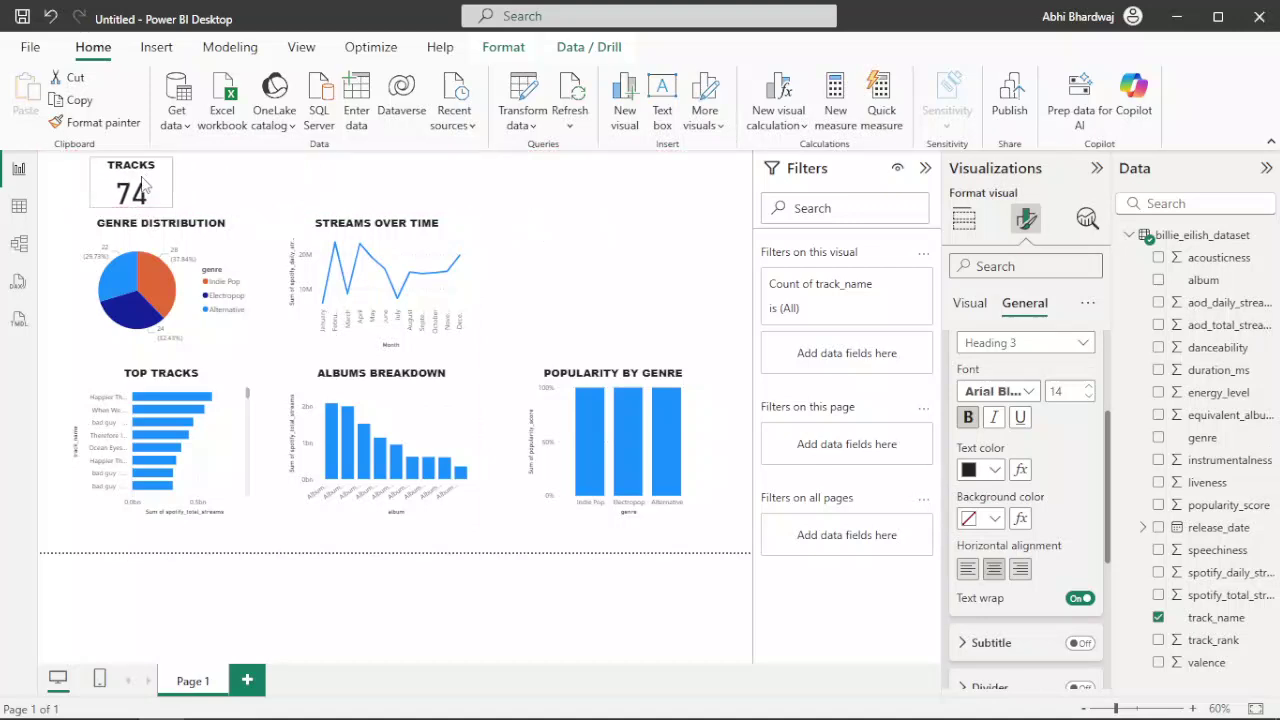
pyautogui.click(146, 185)
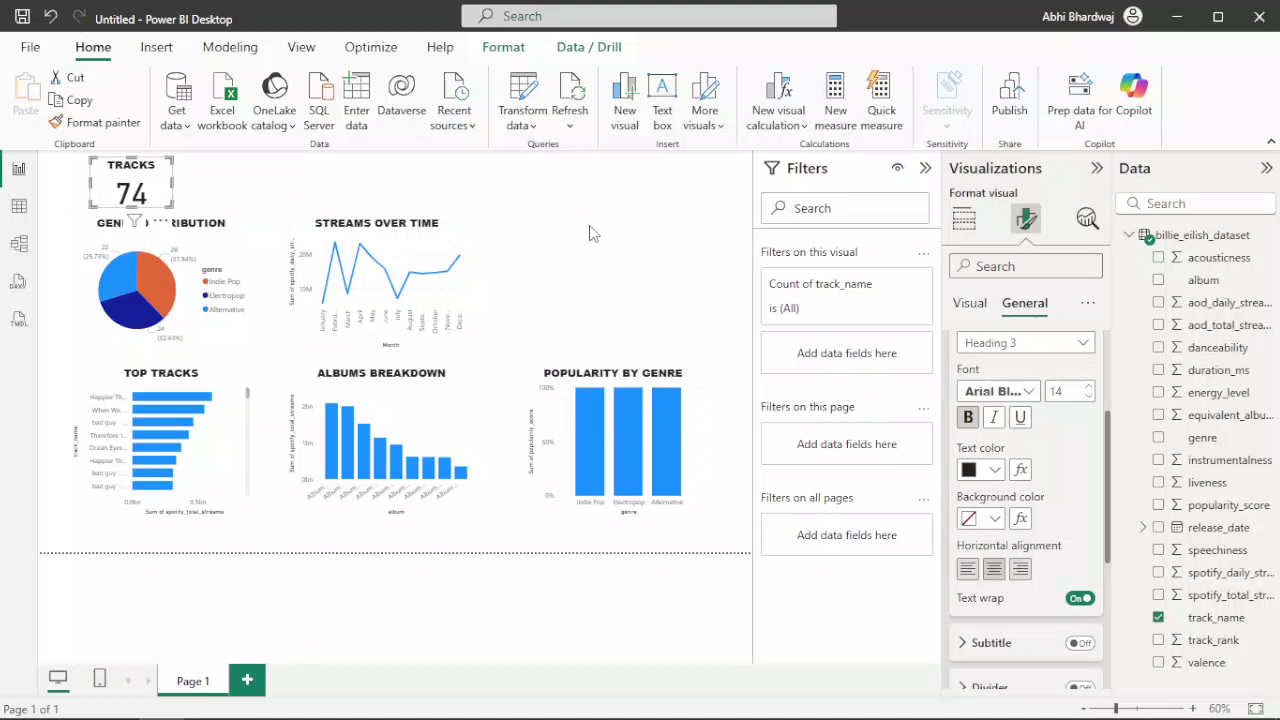
# - Insert the image 1 (8).png above the POPULARITY BY GENRE chart and enlarge it to fill the free area there
pyautogui.click(667, 218)
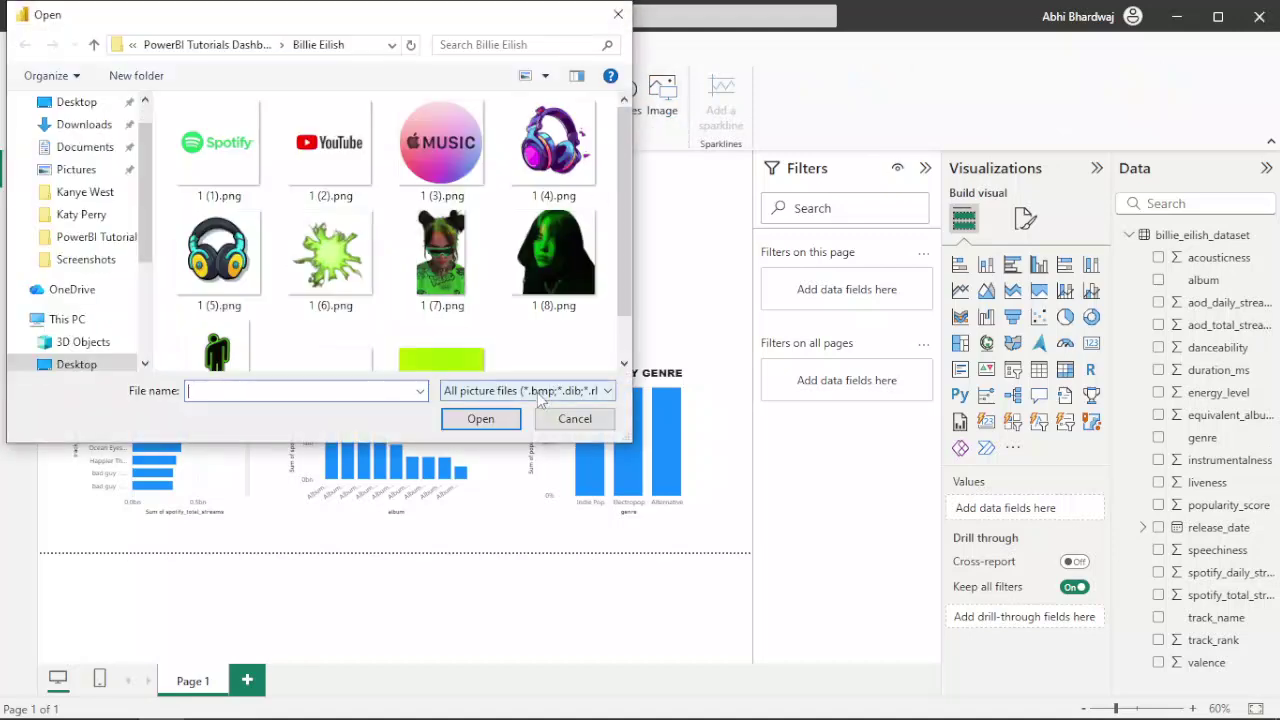
pyautogui.click(527, 290)
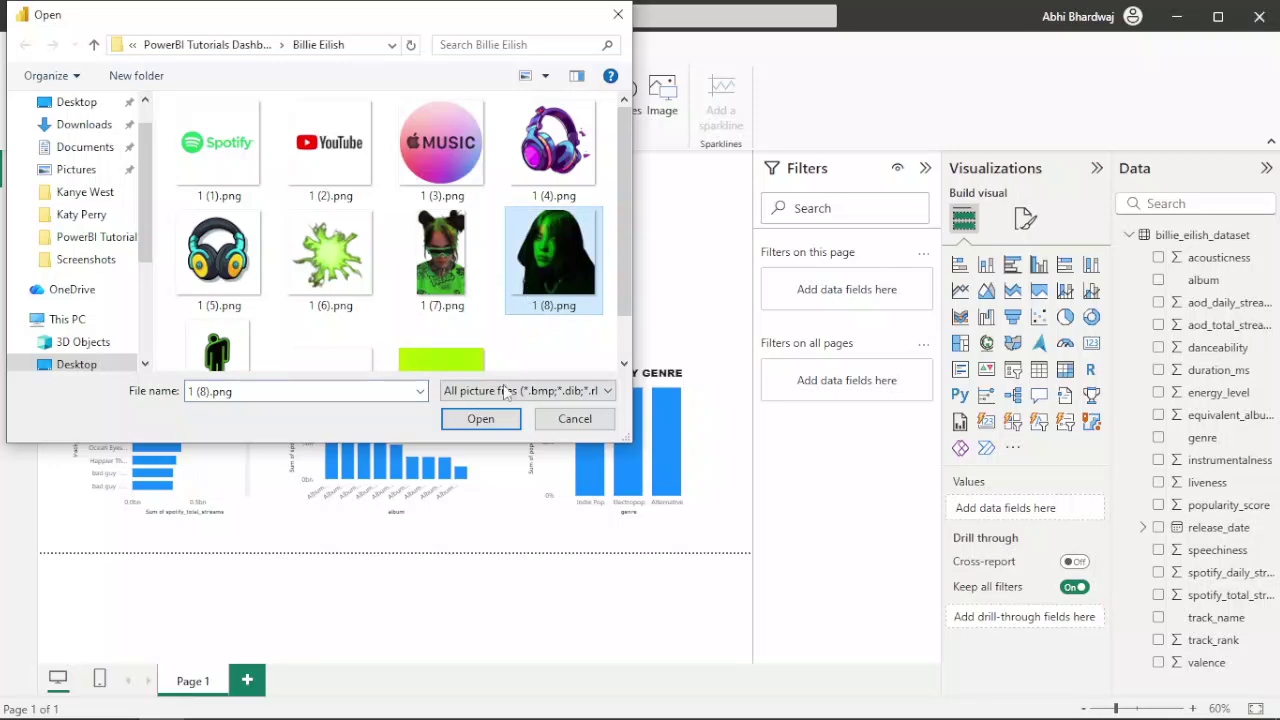
pyautogui.click(481, 420)
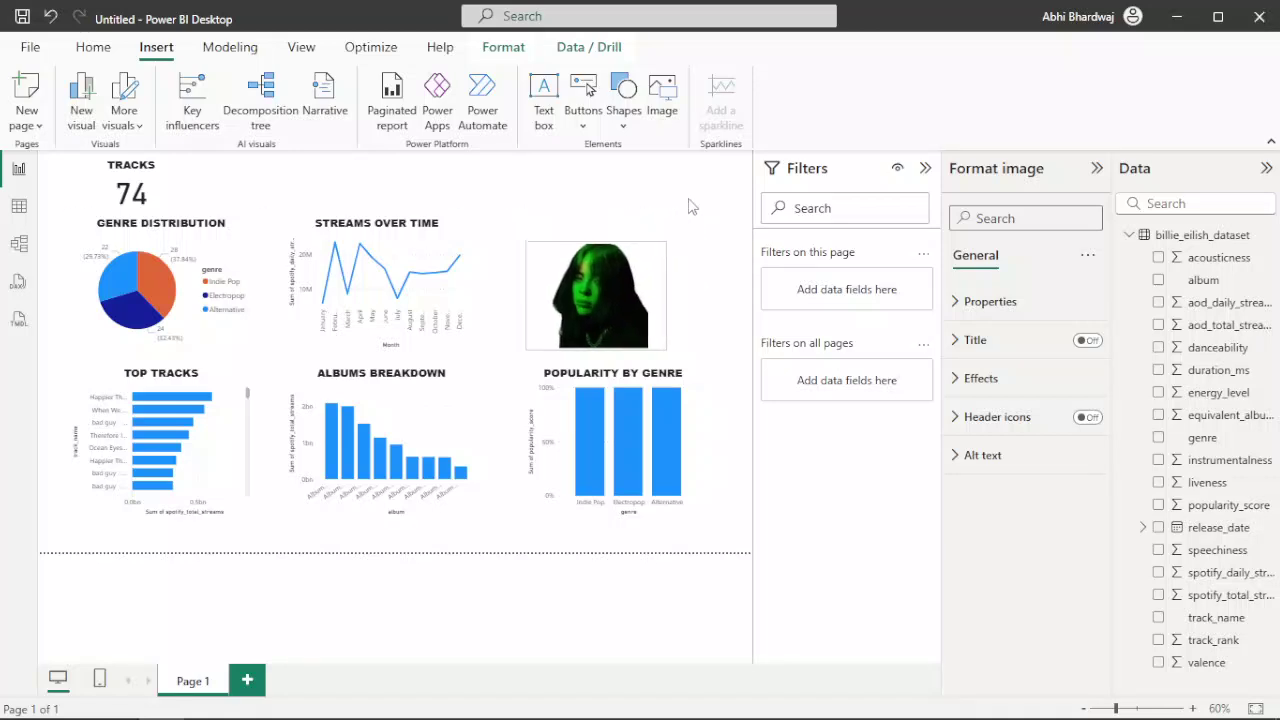
pyautogui.moveTo(666, 241); pyautogui.dragTo(723, 197)
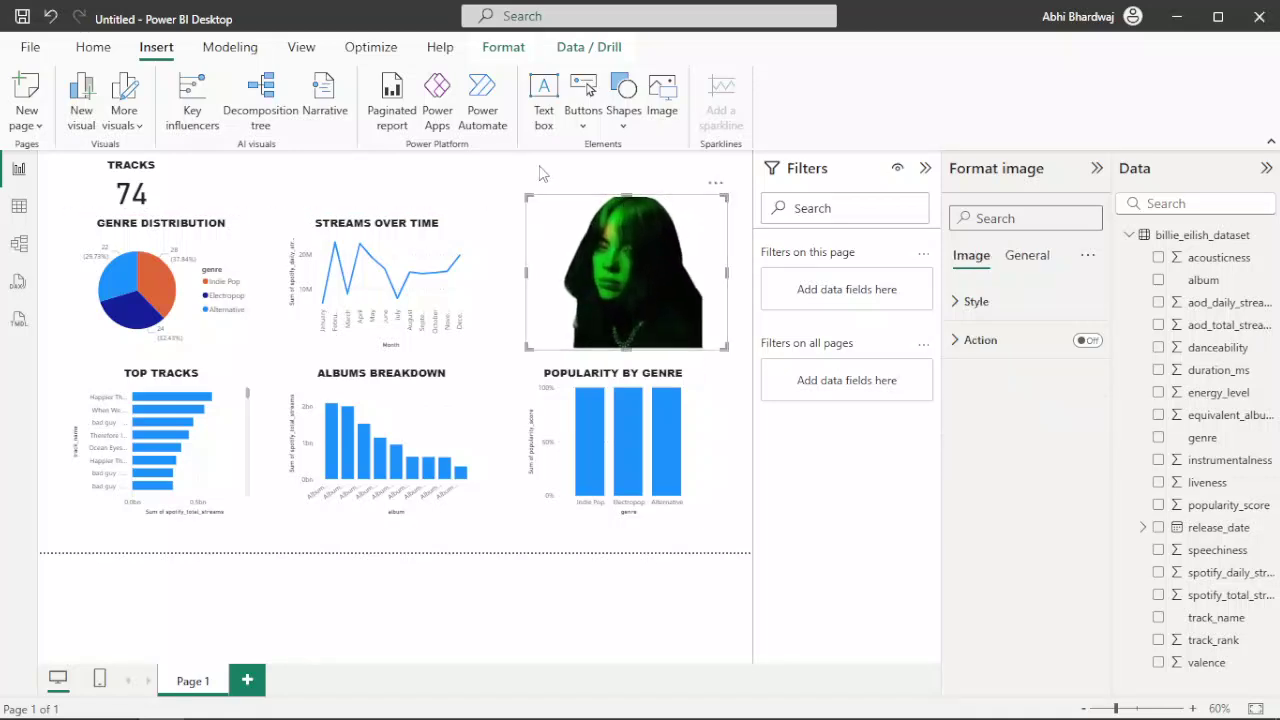
# - Turn on the background effect for the inserted portrait image
pyautogui.click(1045, 268)
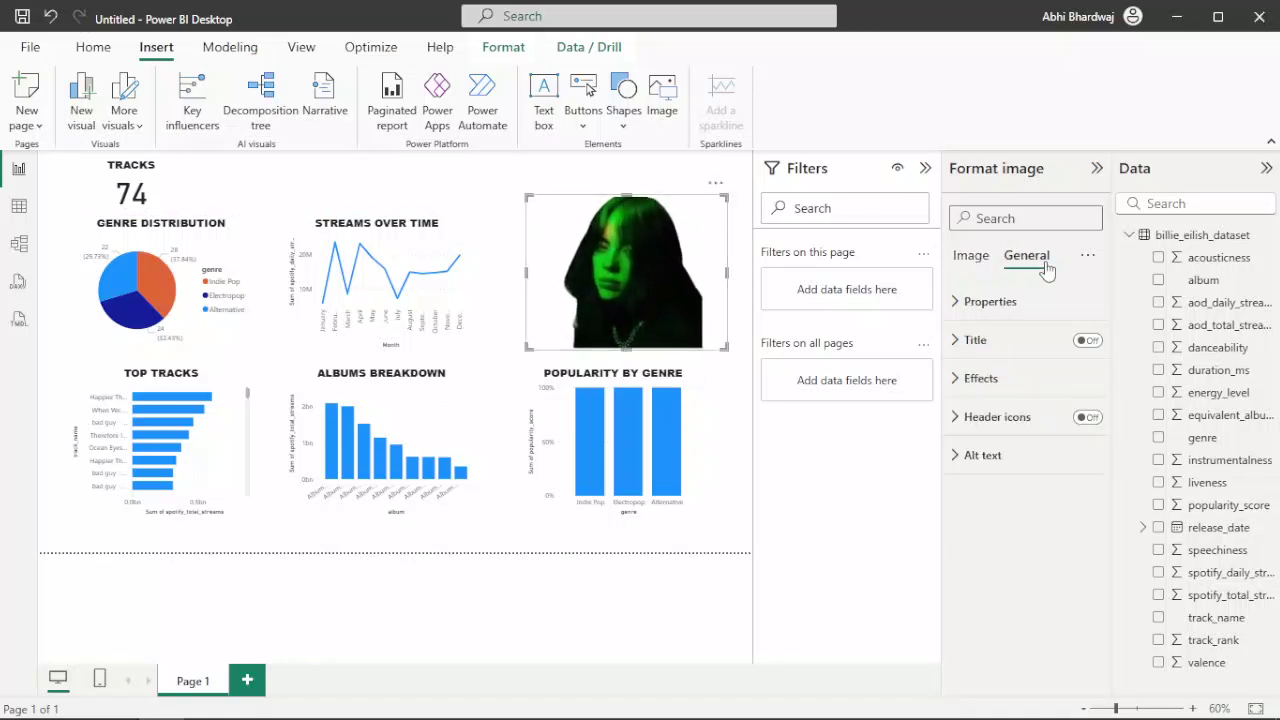
pyautogui.click(1000, 378)
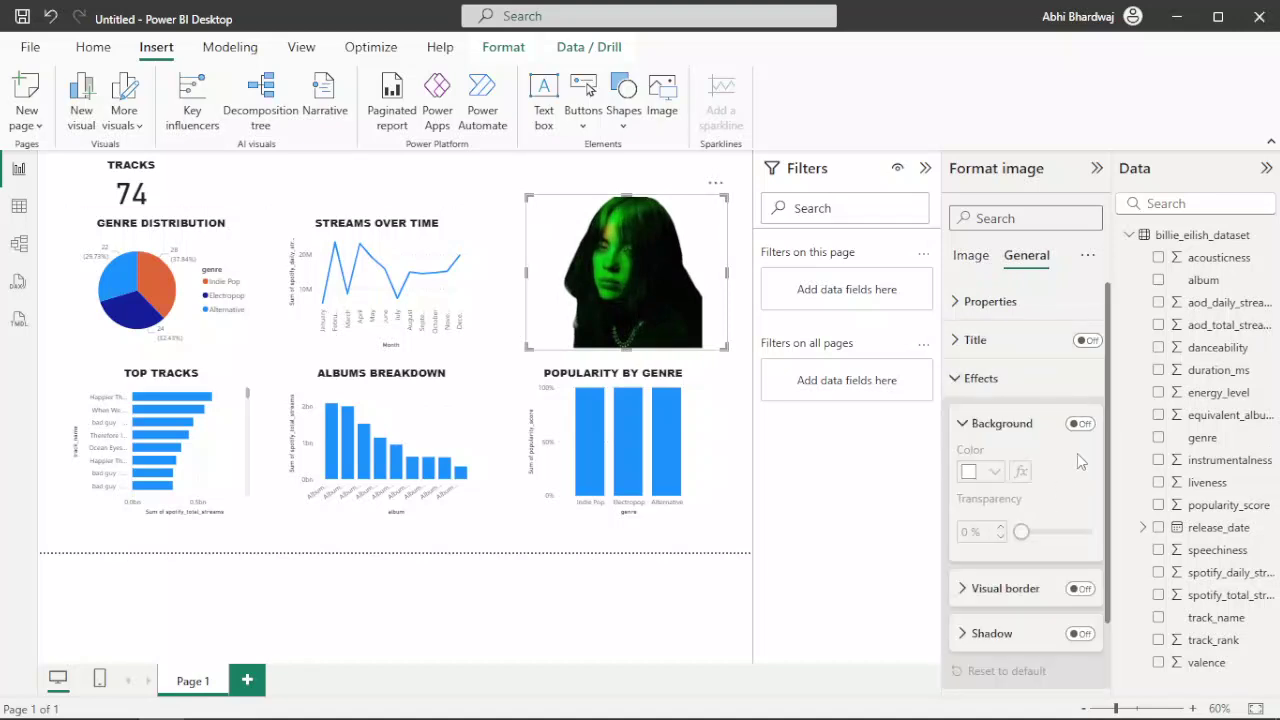
pyautogui.click(1080, 423)
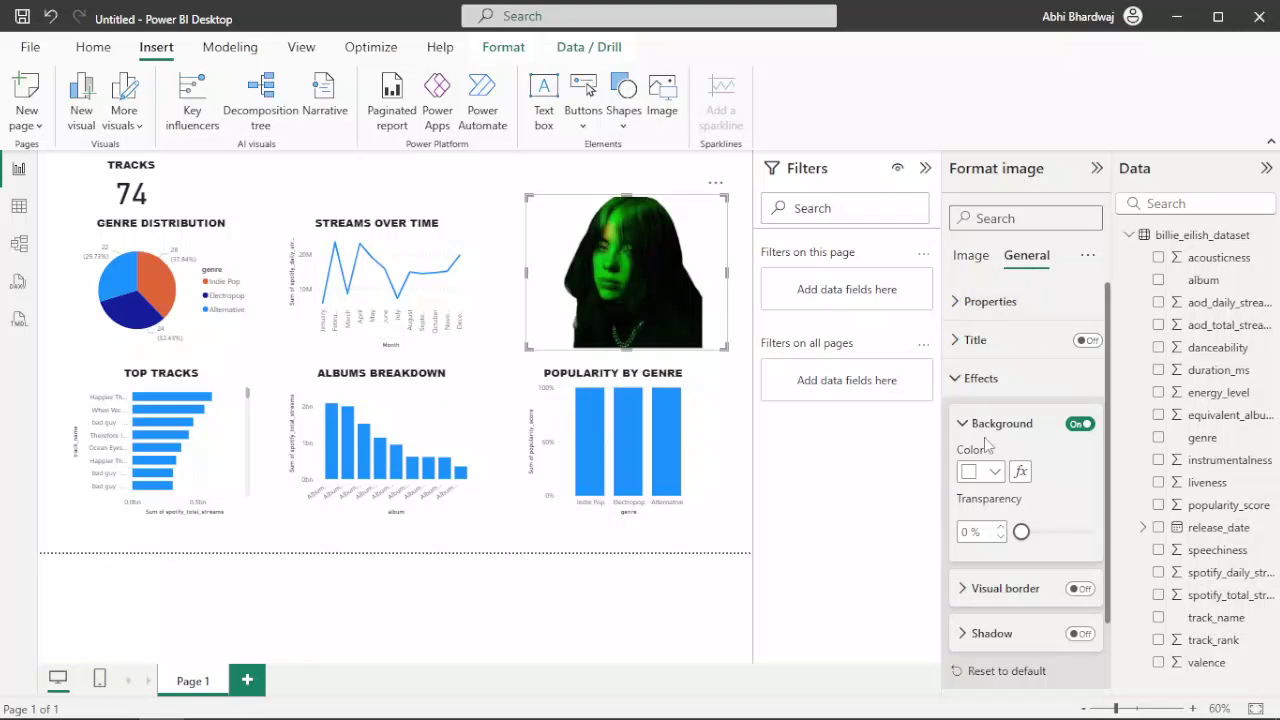
pyautogui.scroll(-2, 985, 443)
pyautogui.scroll(2, 1006, 537)
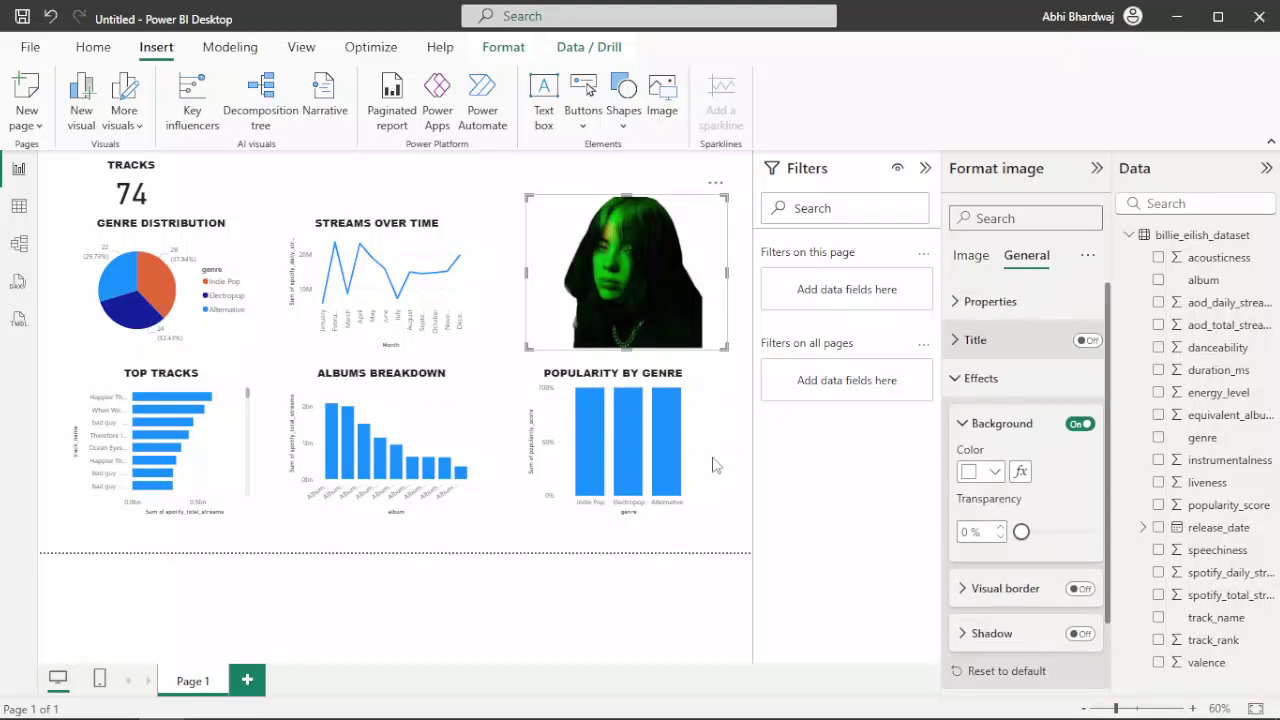
# - Set wallpaper.jpg as the report page's canvas background image
pyautogui.click(476, 176)
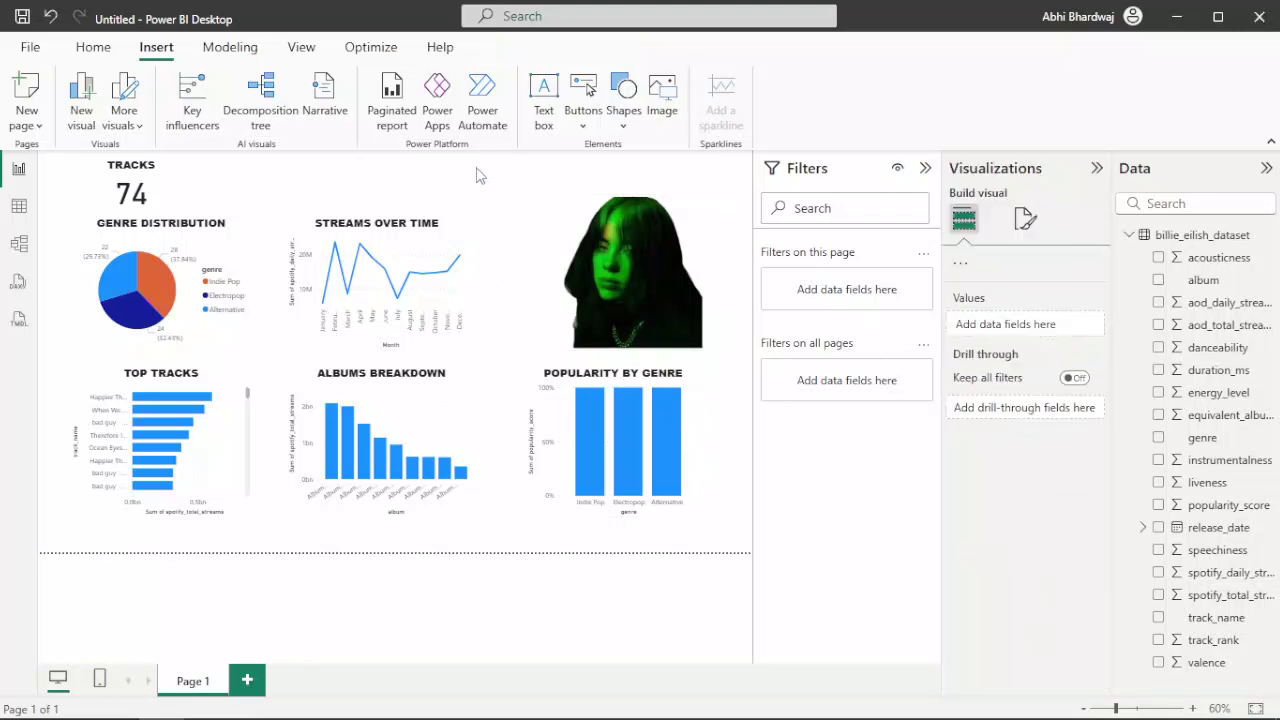
pyautogui.click(1023, 217)
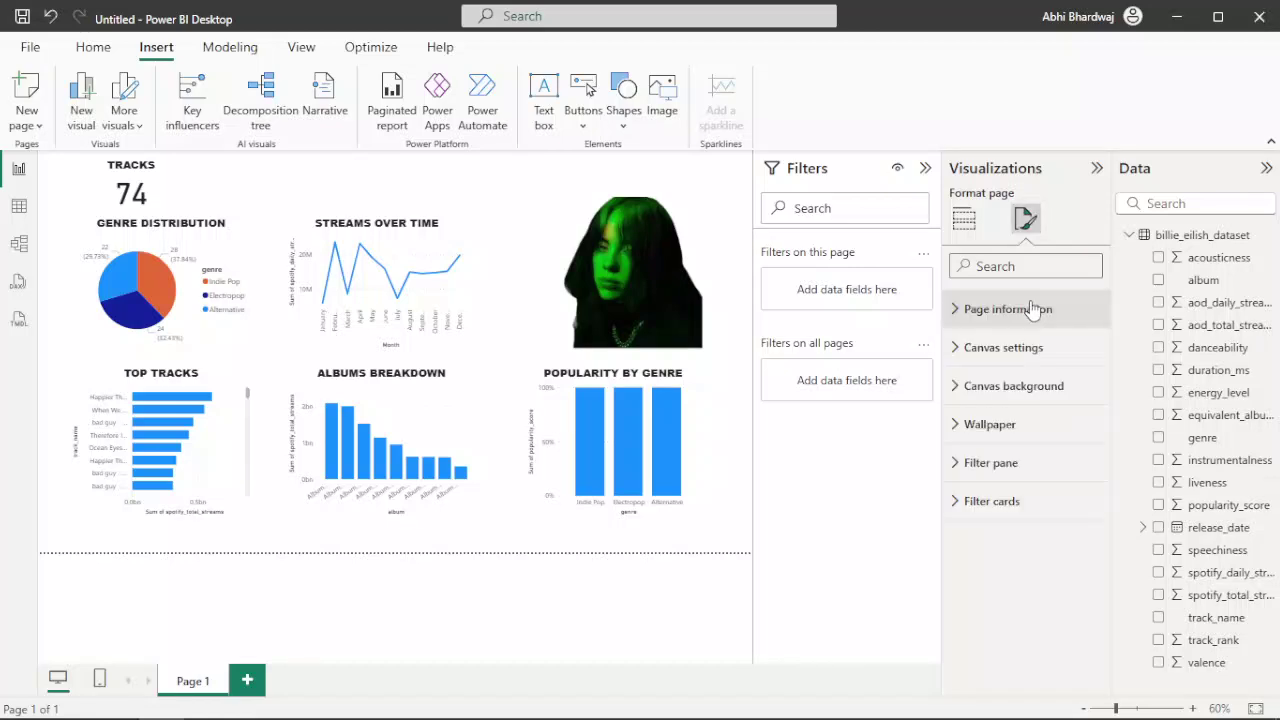
pyautogui.click(1018, 386)
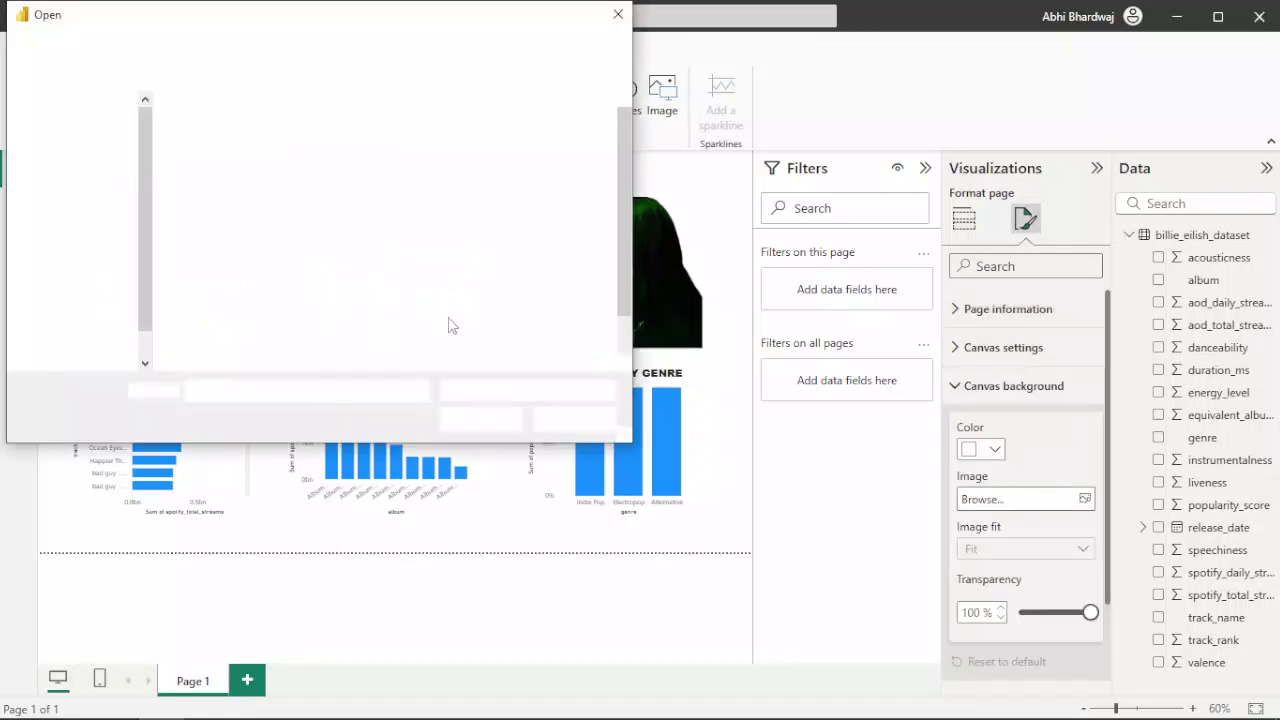
pyautogui.click(447, 310)
pyautogui.doubleClick(447, 307)
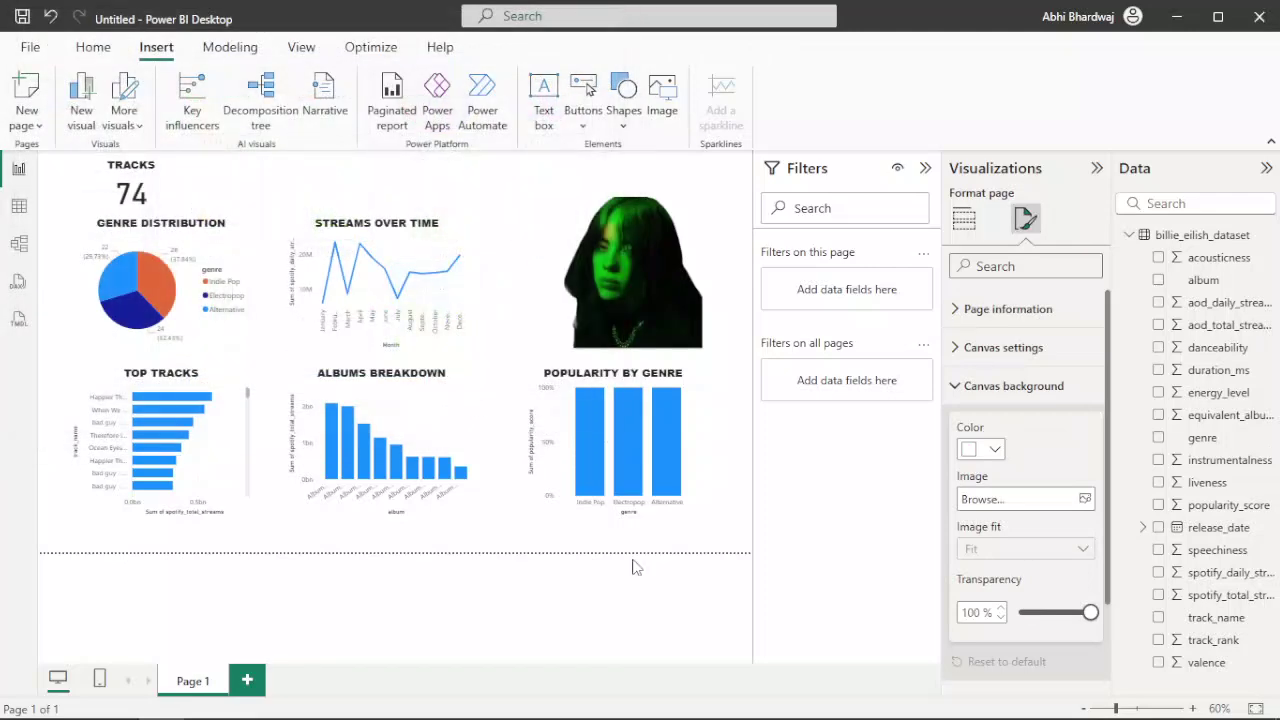
# - Set the canvas background's image fit to Fill and its transparency to 26%
pyautogui.moveTo(689, 716)
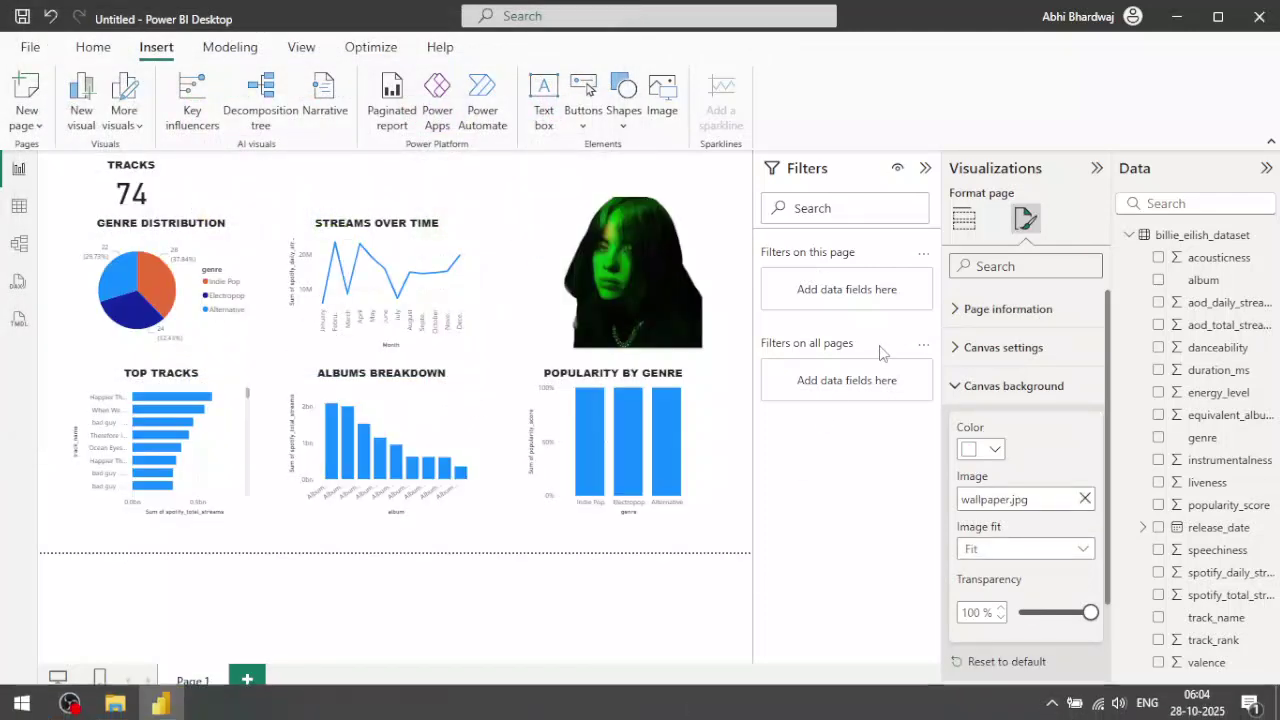
pyautogui.click(997, 552)
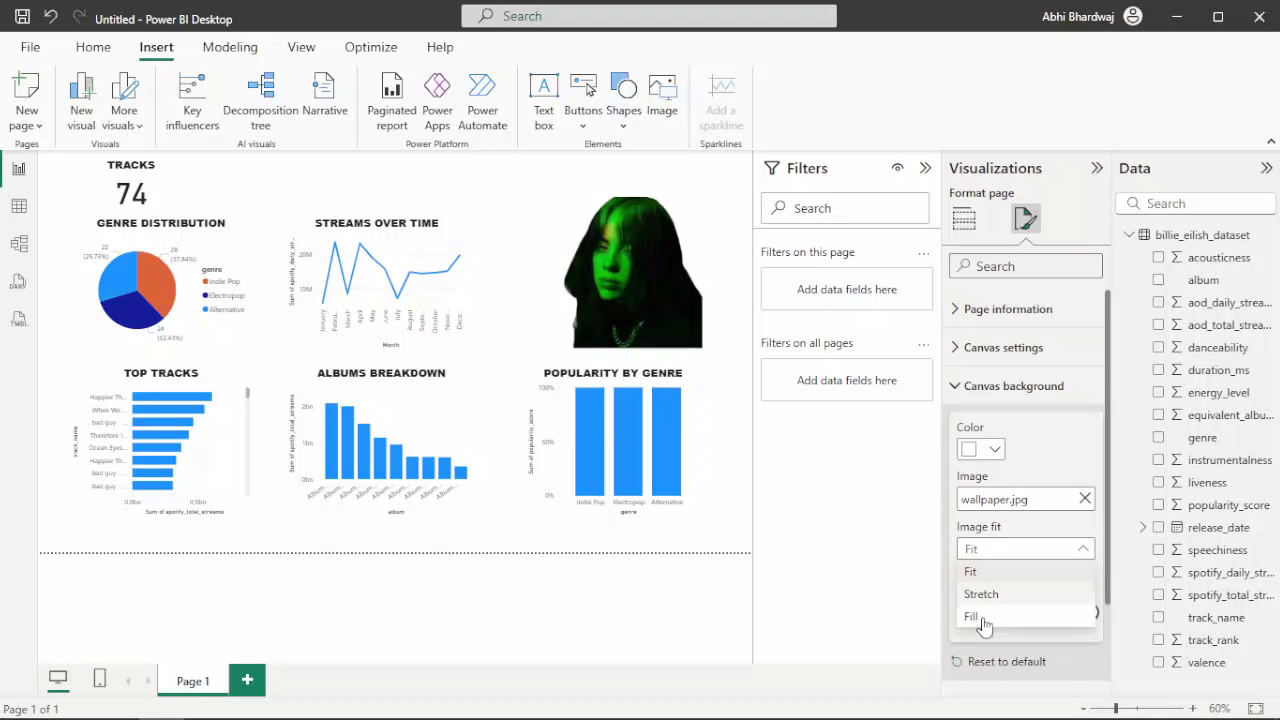
pyautogui.click(982, 614)
pyautogui.moveTo(1090, 613); pyautogui.dragTo(1027, 618)
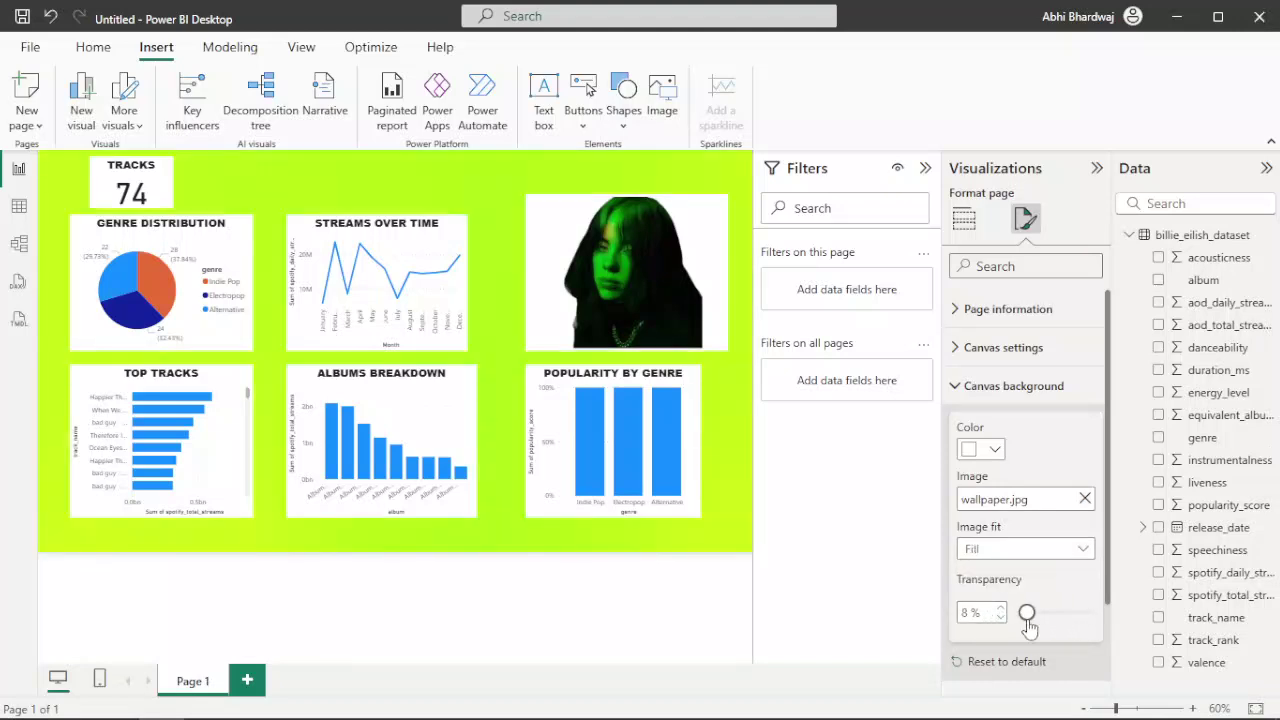
pyautogui.moveTo(1023, 609); pyautogui.dragTo(1040, 620)
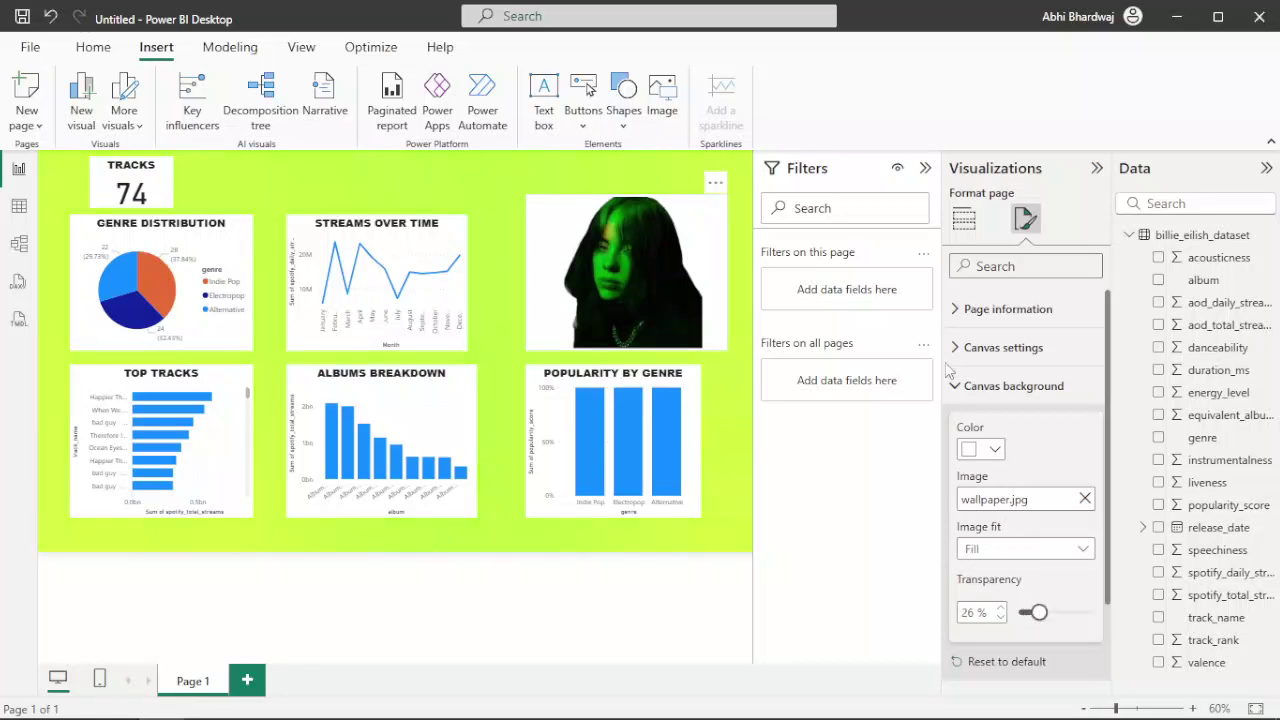
# - Set the portrait image's background transparency to 100% and enlarge the image slightly
pyautogui.click(1028, 256)
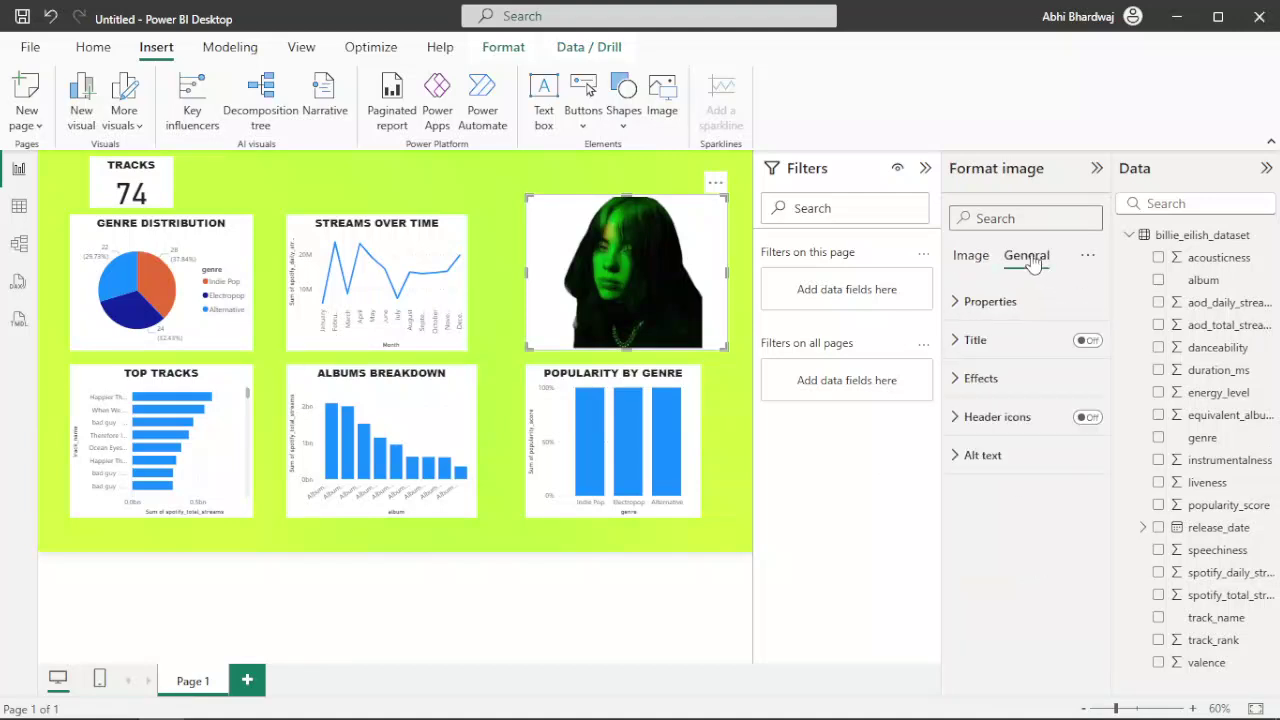
pyautogui.click(1013, 347)
pyautogui.click(1013, 347)
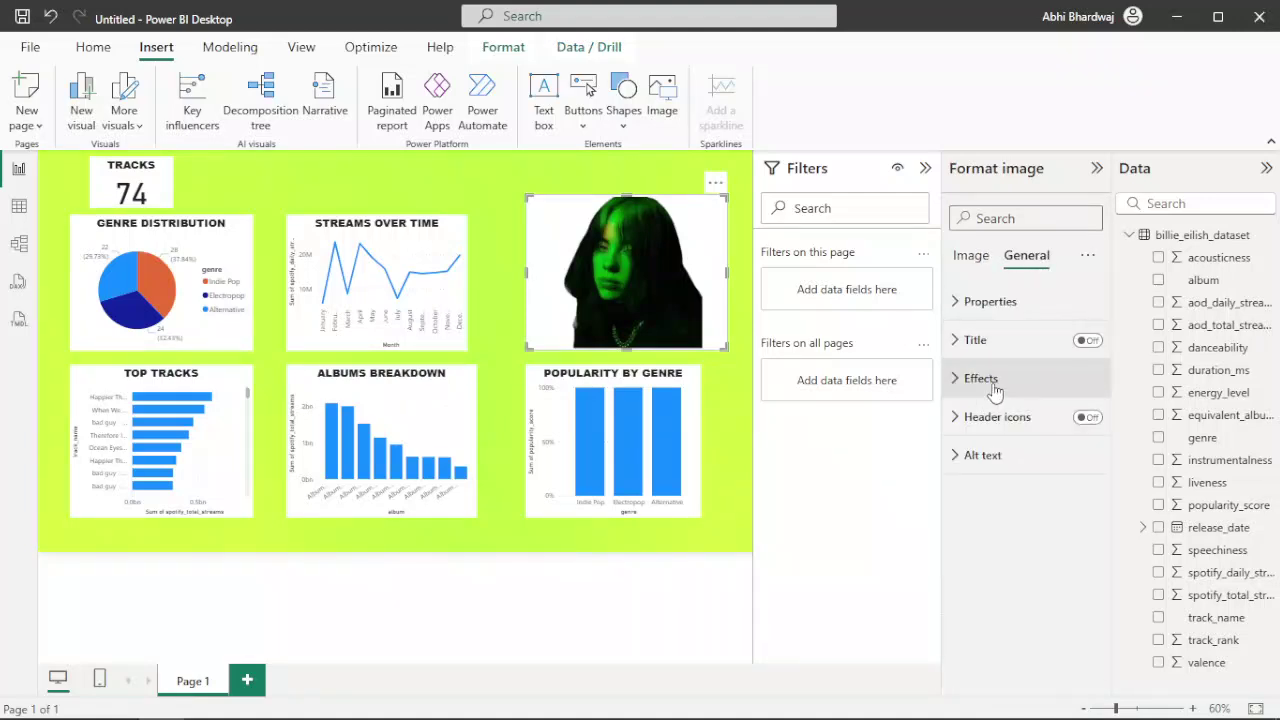
pyautogui.click(996, 391)
pyautogui.moveTo(1020, 533); pyautogui.dragTo(1108, 528)
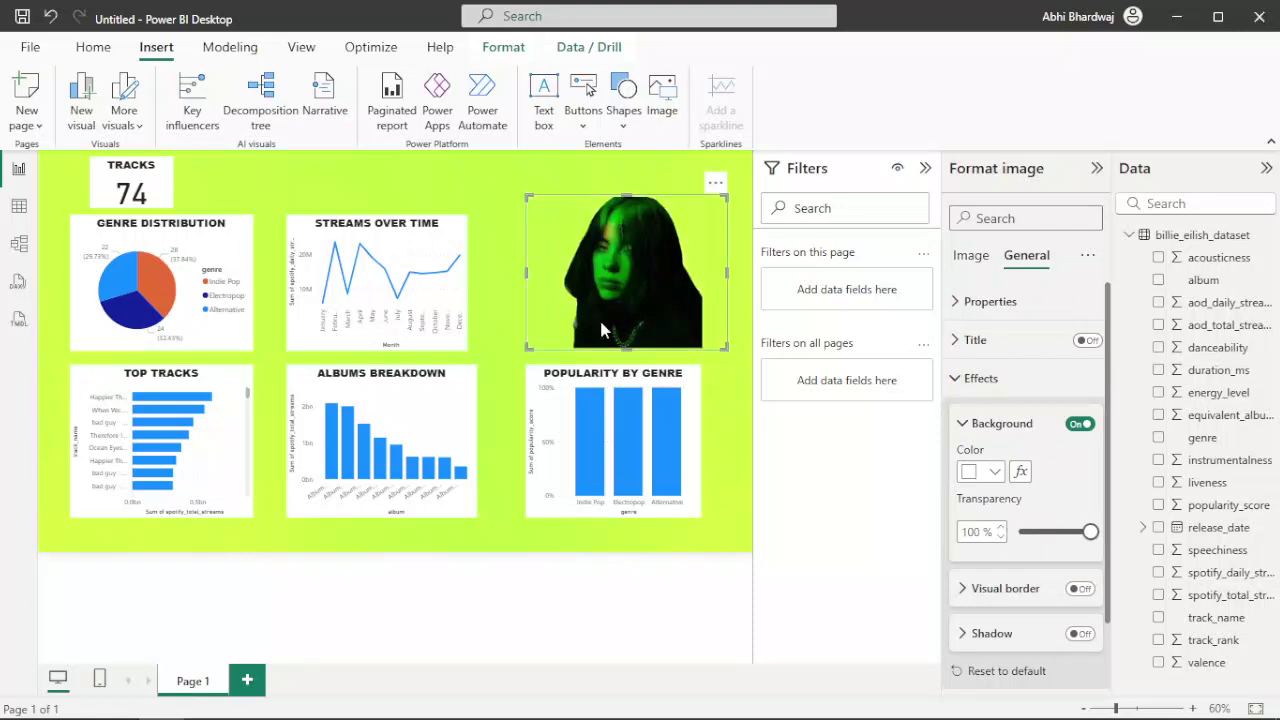
pyautogui.moveTo(528, 348); pyautogui.dragTo(516, 360)
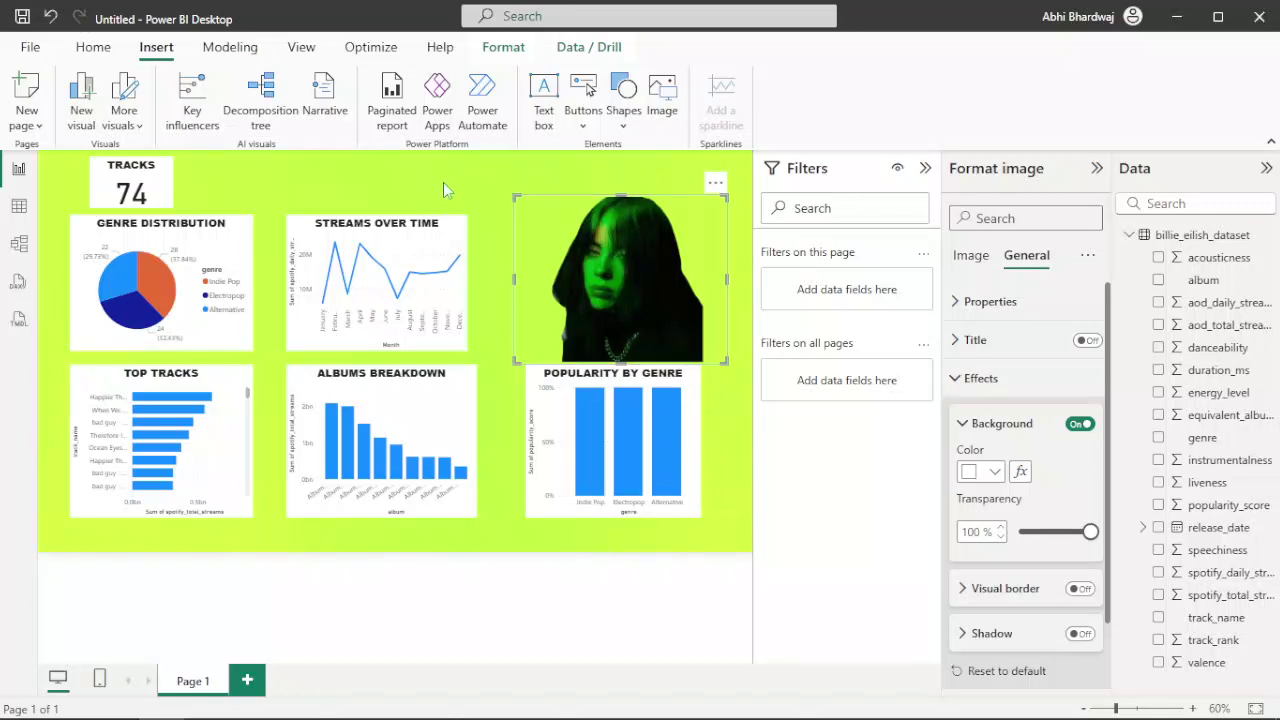
# - Insert the image 1 (7).png to the left of the hooded portrait and shift the hooded portrait toward the page's right edge
pyautogui.click(662, 97)
pyautogui.doubleClick(479, 285)
pyautogui.moveTo(200, 310); pyautogui.dragTo(570, 298)
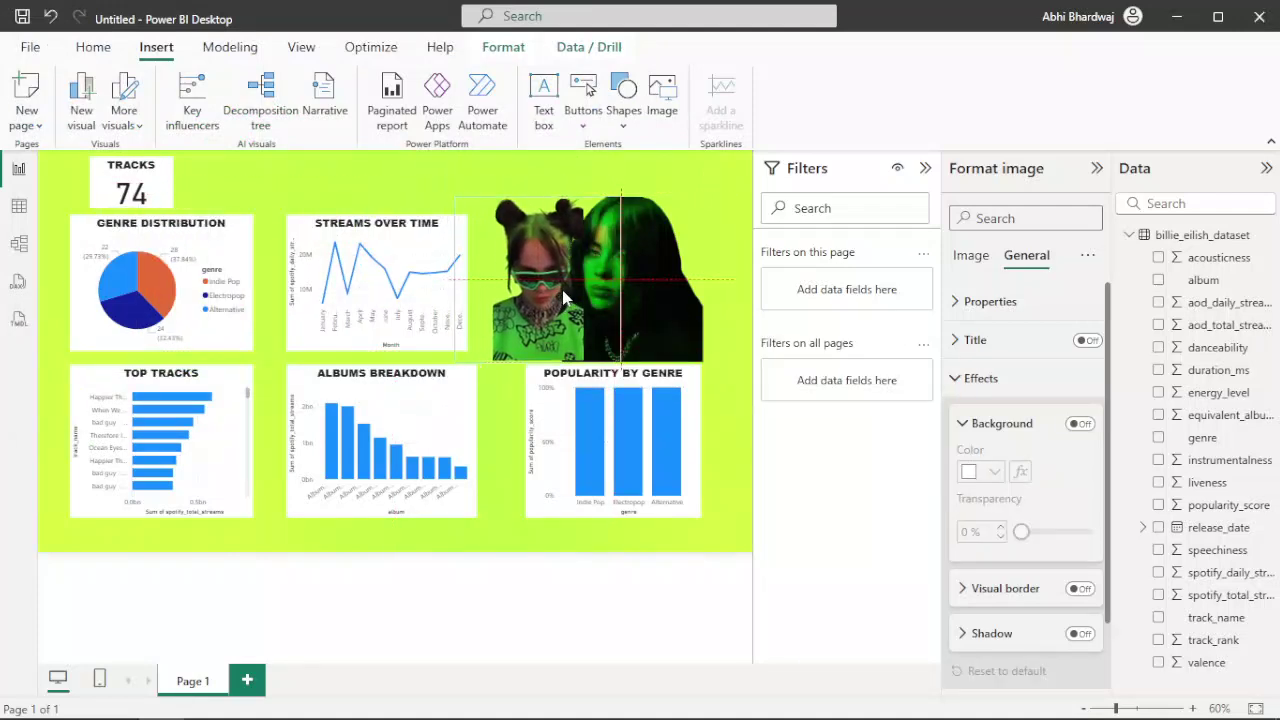
pyautogui.click(736, 248)
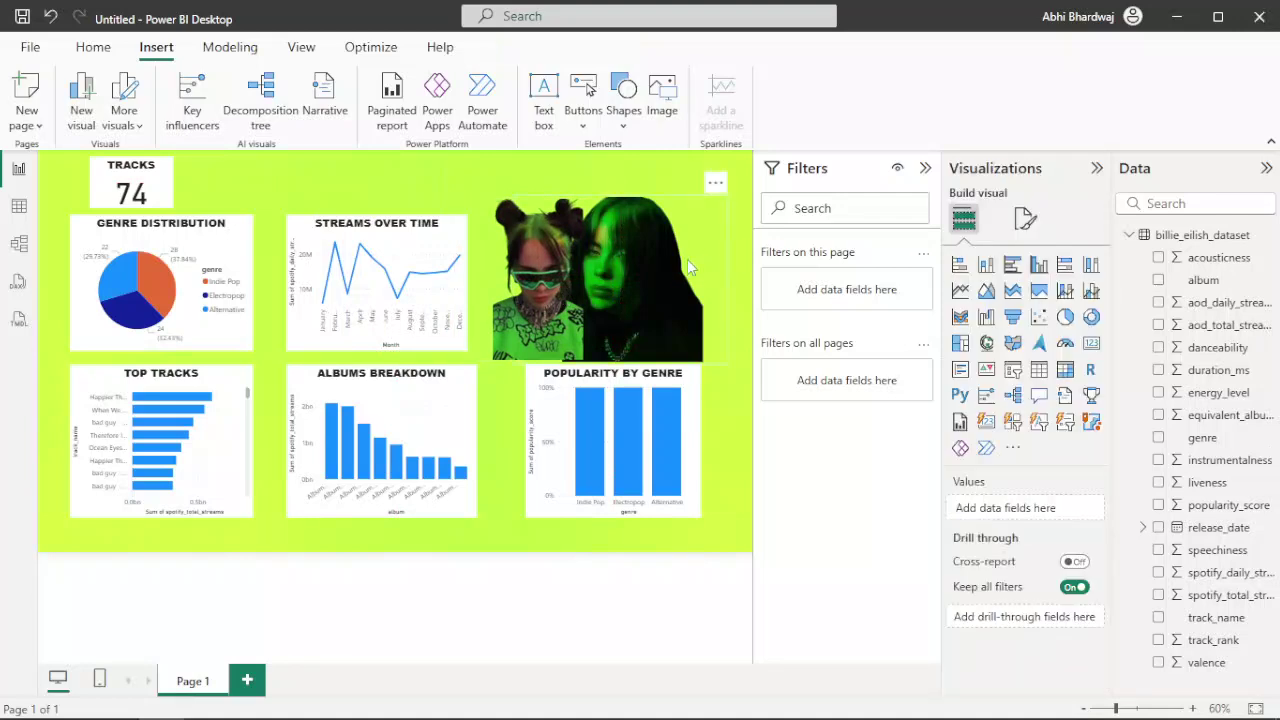
pyautogui.moveTo(714, 256); pyautogui.dragTo(739, 255)
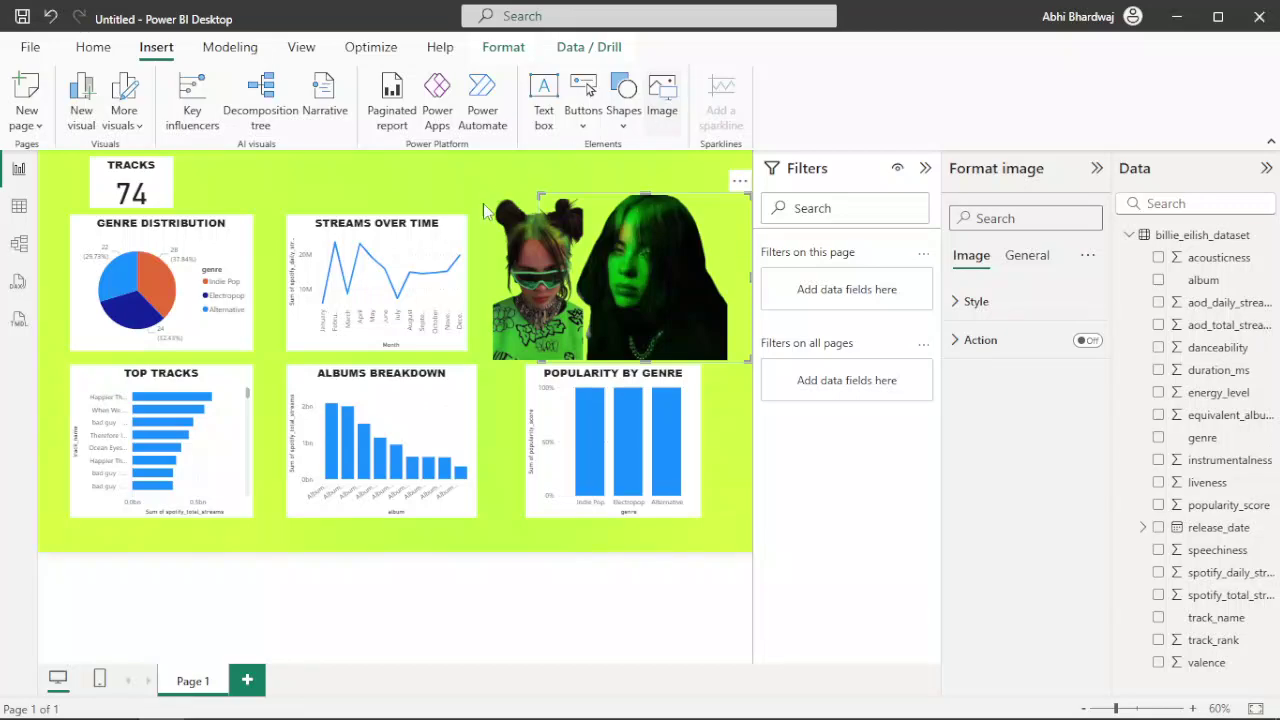
# - Insert the green-outlined human figure image, shrink it and place it in the gap beside the POPULARITY BY GENRE chart at the page's right edge
pyautogui.click(364, 290)
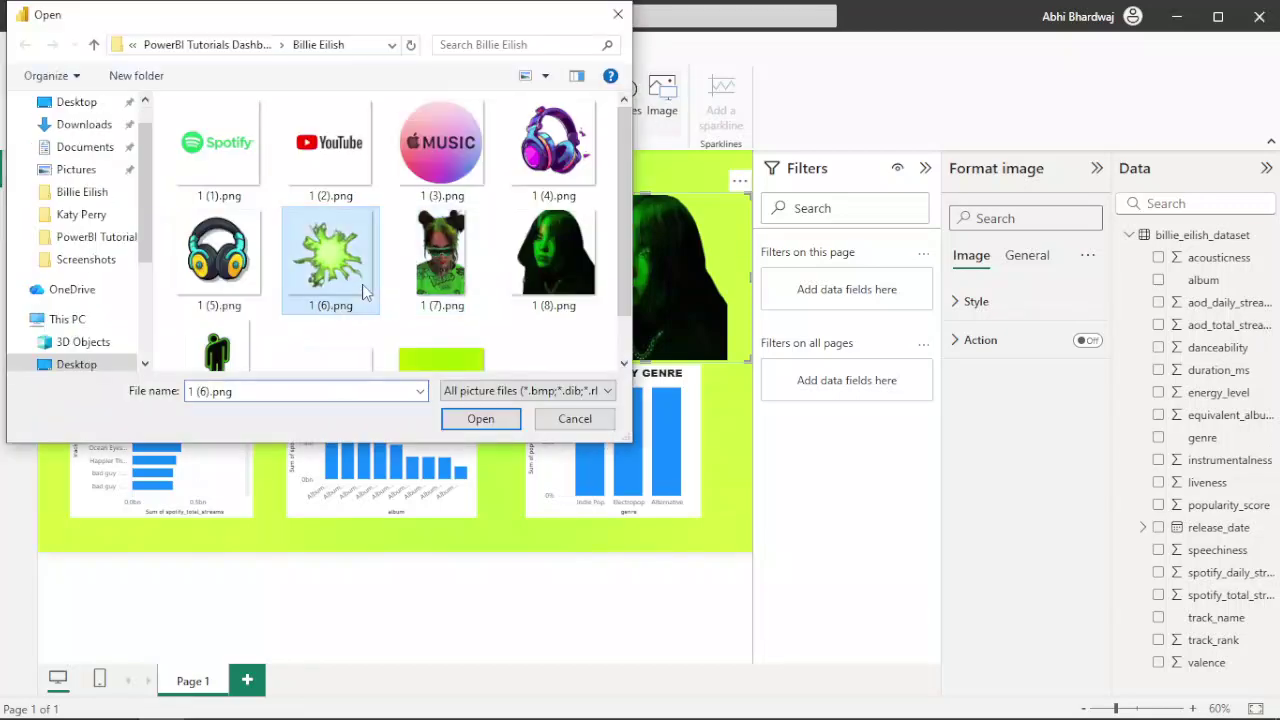
pyautogui.scroll(-1, 300, 270)
pyautogui.doubleClick(220, 296)
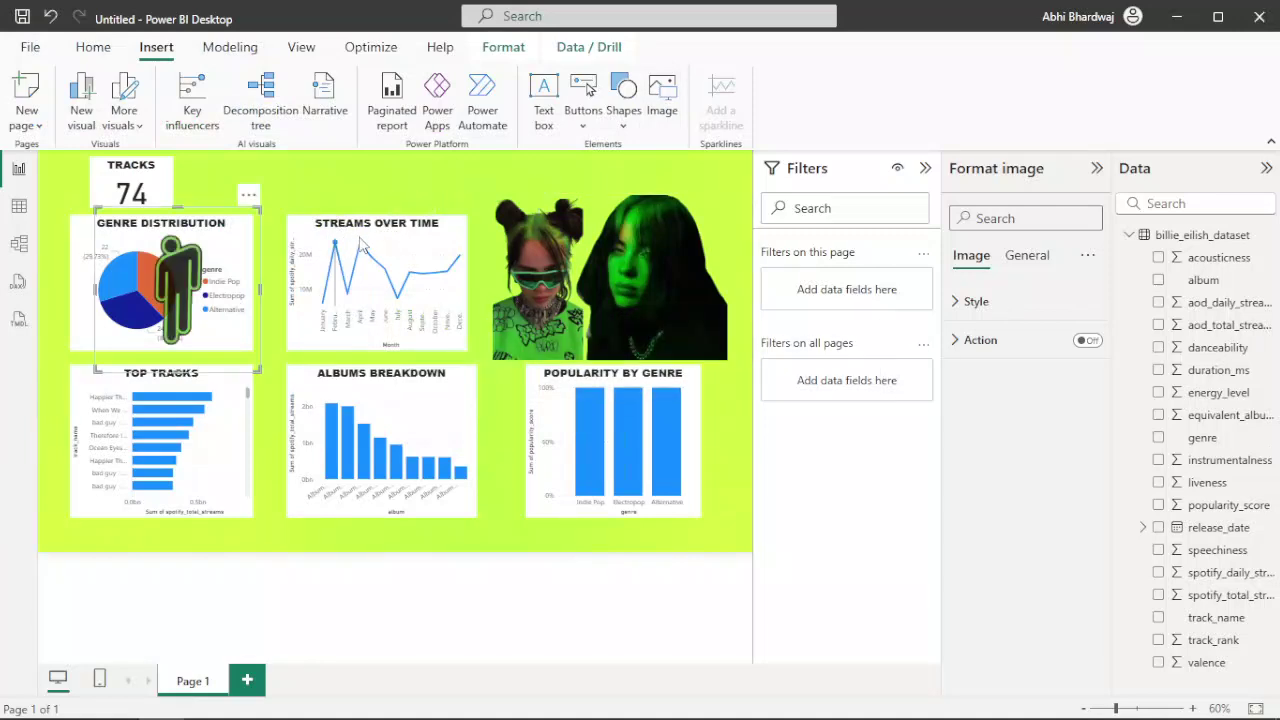
pyautogui.moveTo(176, 289); pyautogui.dragTo(505, 467)
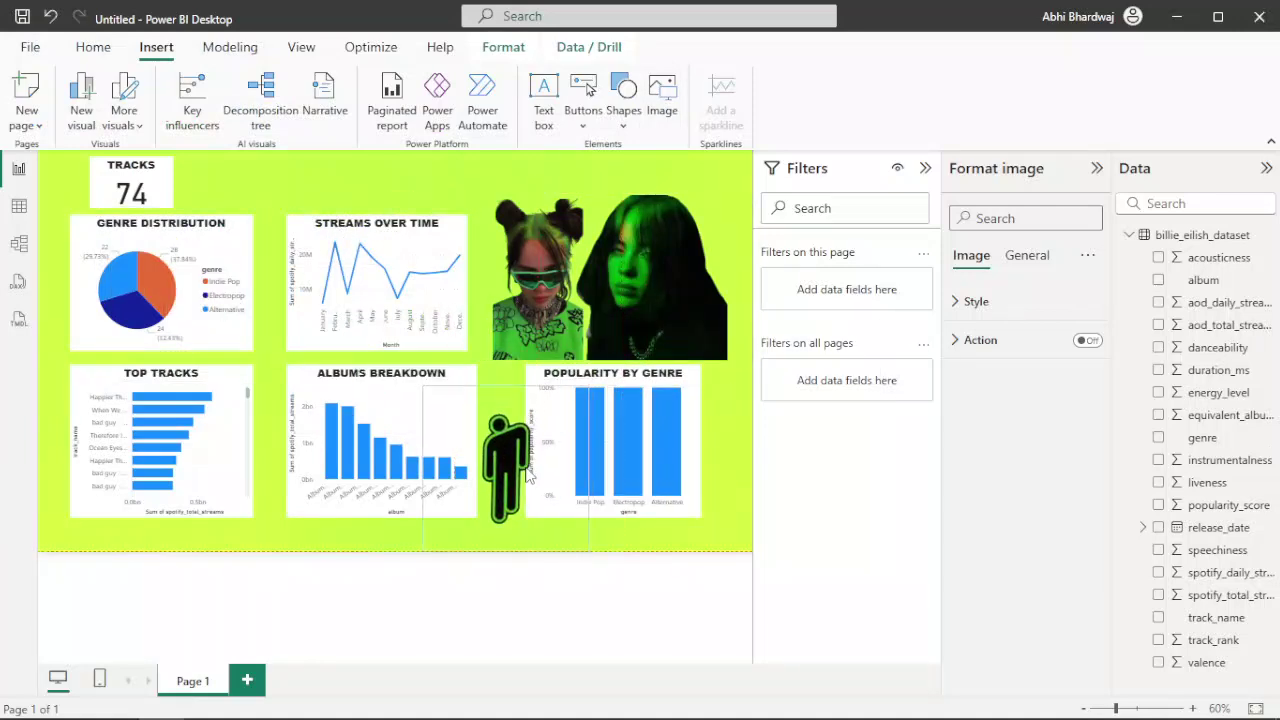
pyautogui.click(391, 175)
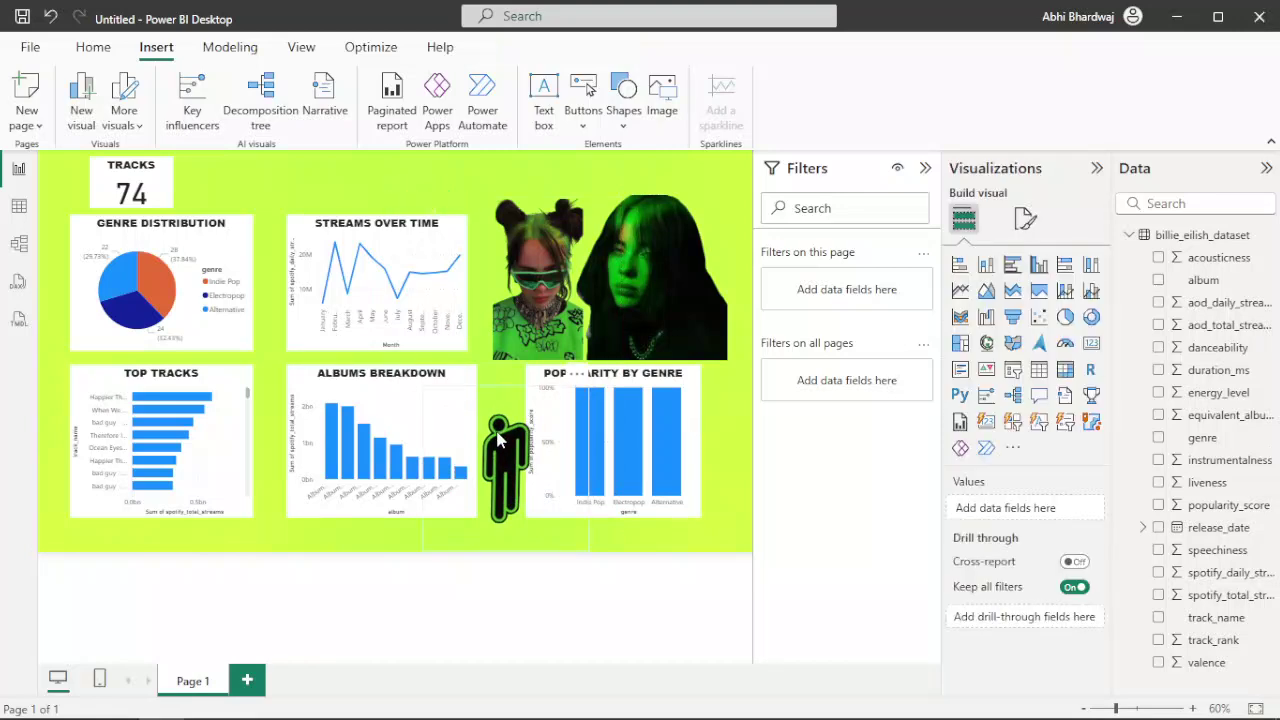
pyautogui.moveTo(562, 390); pyautogui.dragTo(740, 366)
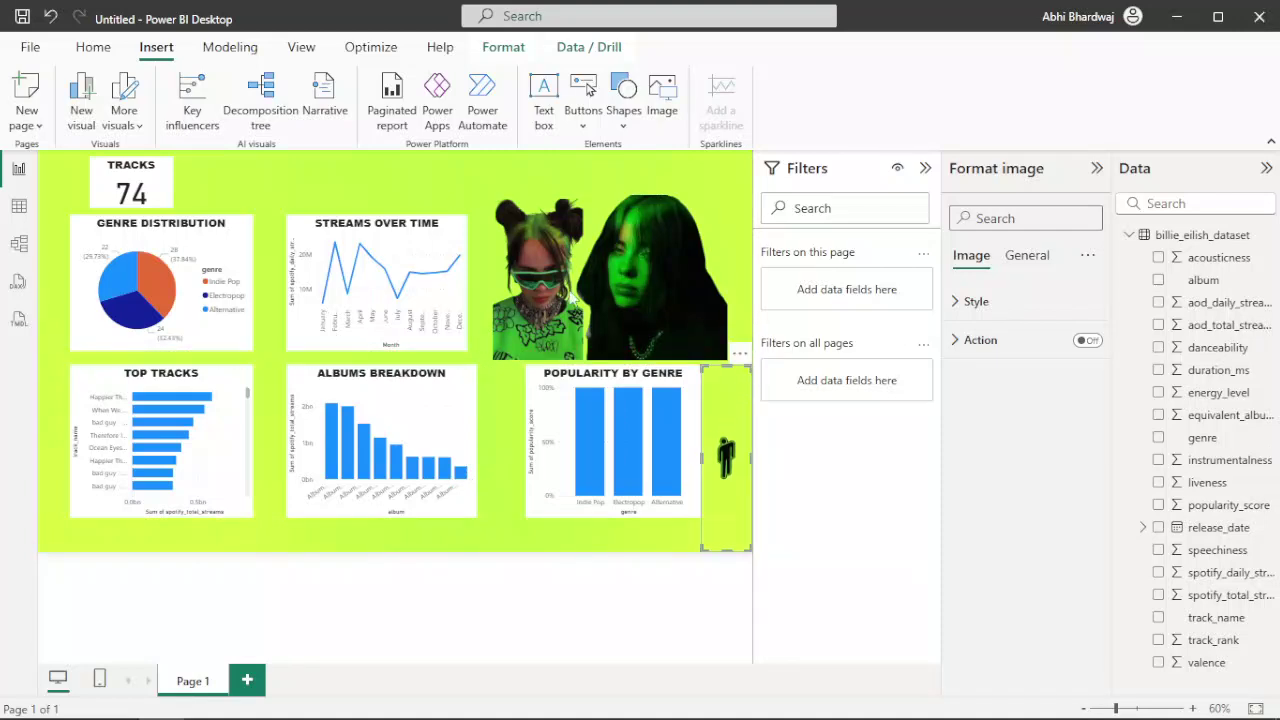
pyautogui.click(417, 176)
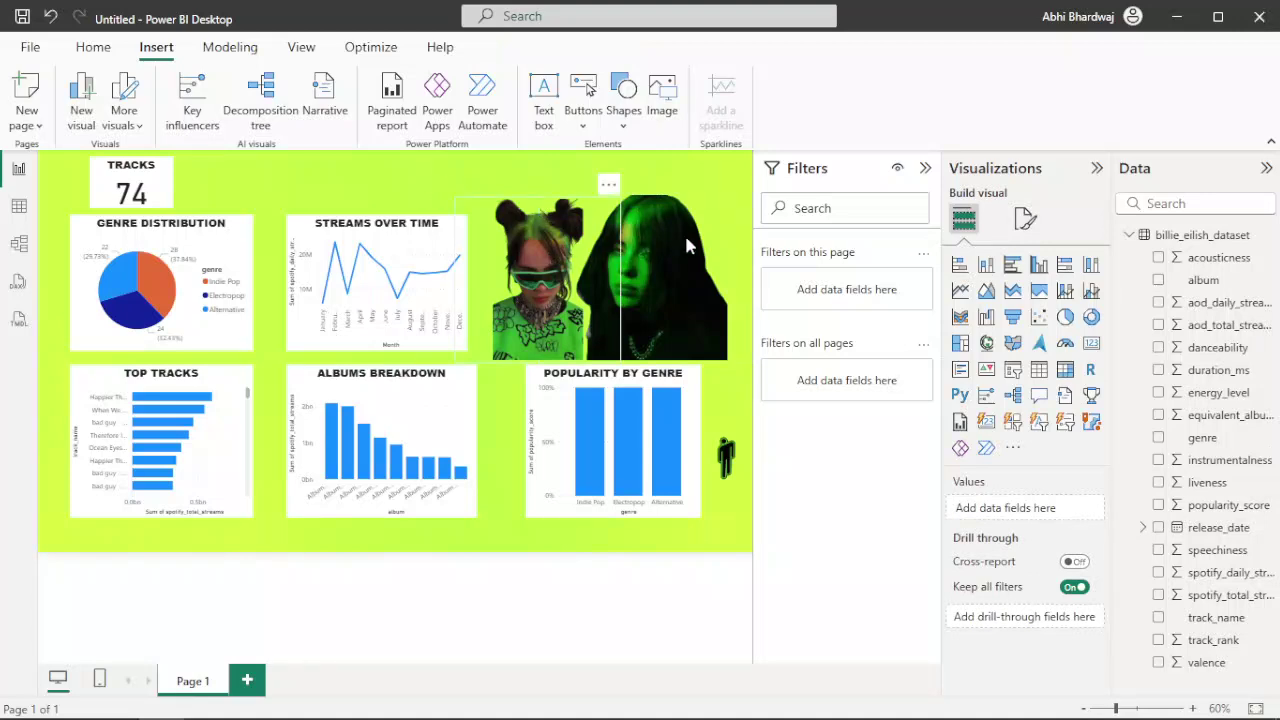
# - Swap the two portraits so the sunglasses portrait sits at the page's right edge with the hooded portrait to its left
pyautogui.click(726, 245)
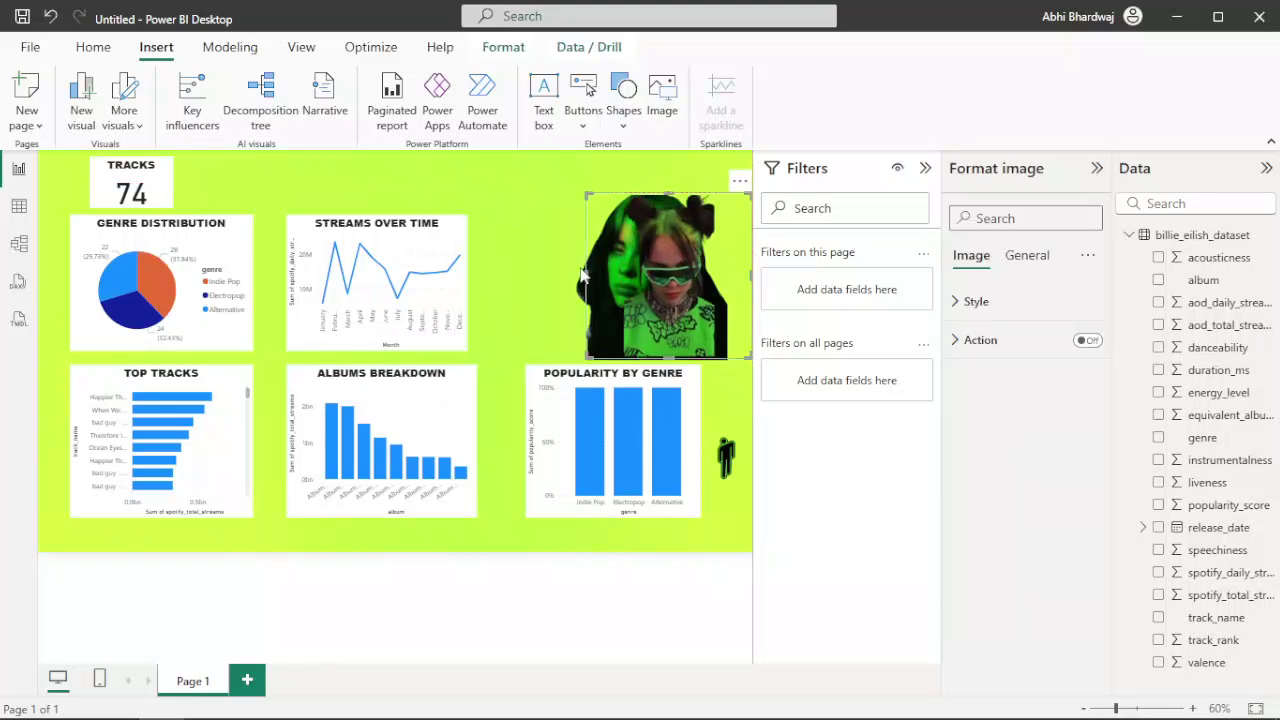
pyautogui.moveTo(570, 280); pyautogui.dragTo(505, 278)
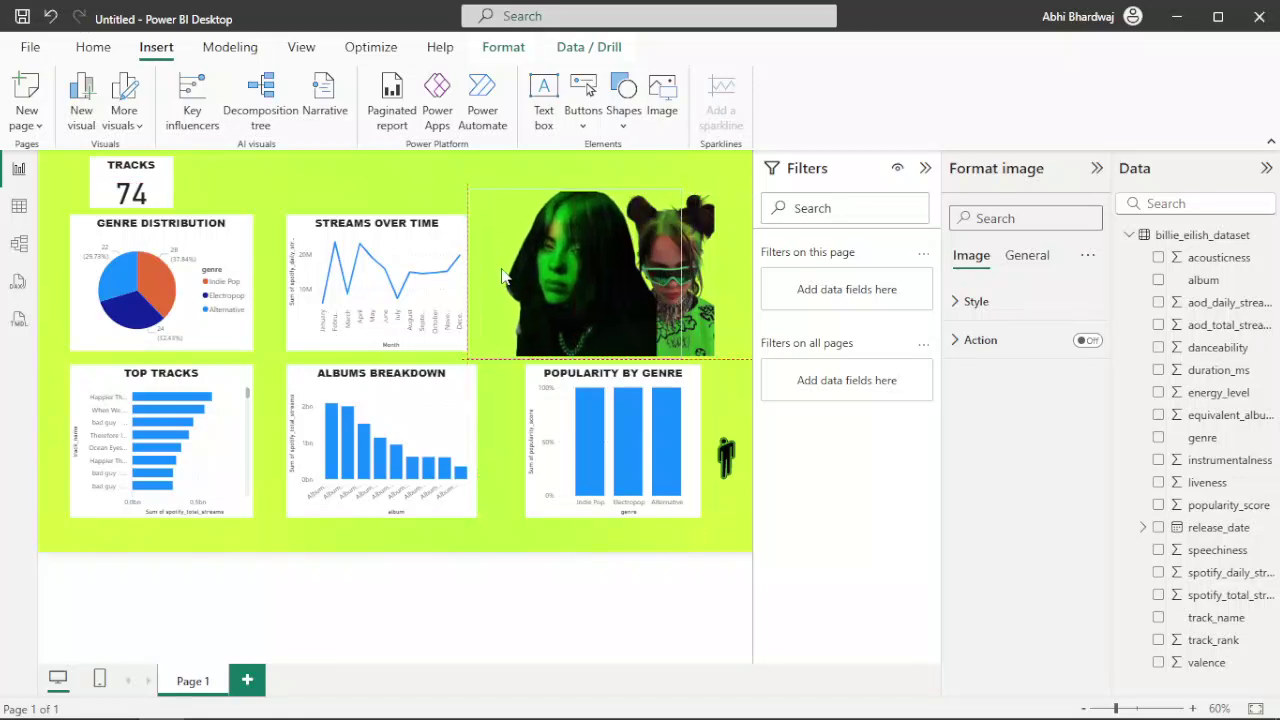
pyautogui.click(390, 175)
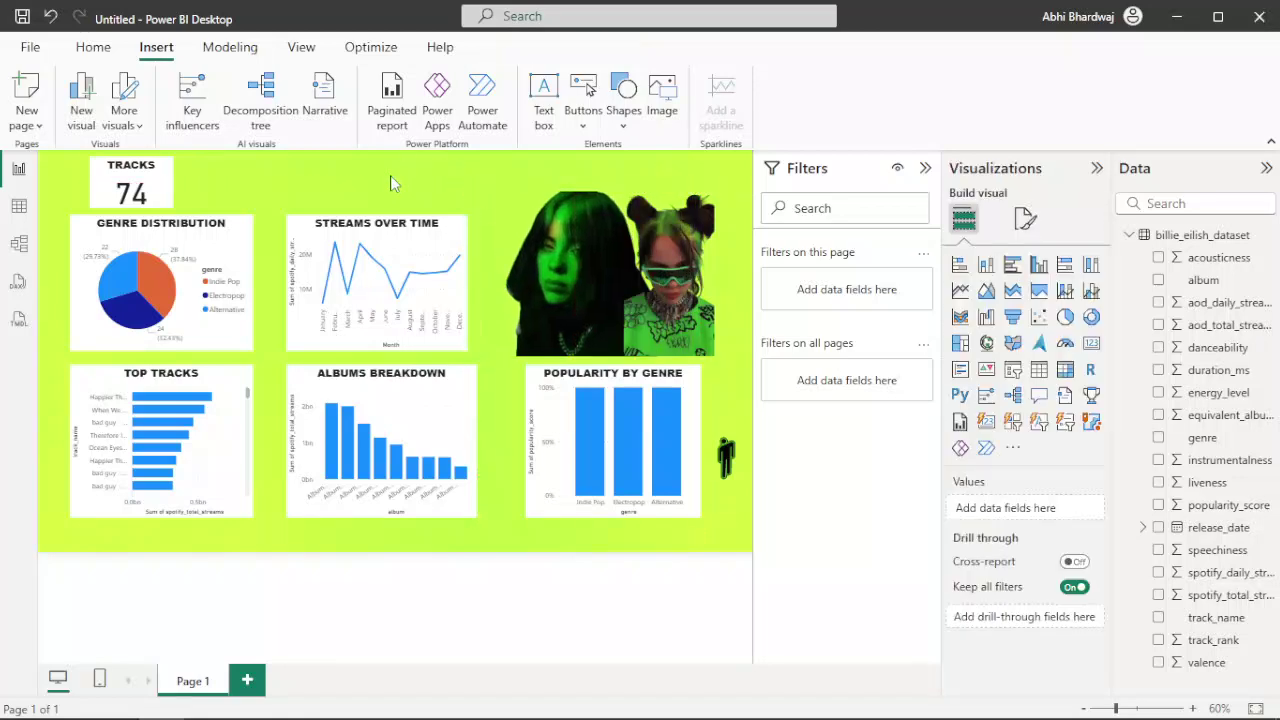
# - Replace the hooded portrait with the green splash image 1 (6).png, resized and placed in the page's upper-right corner
pyautogui.click(665, 248)
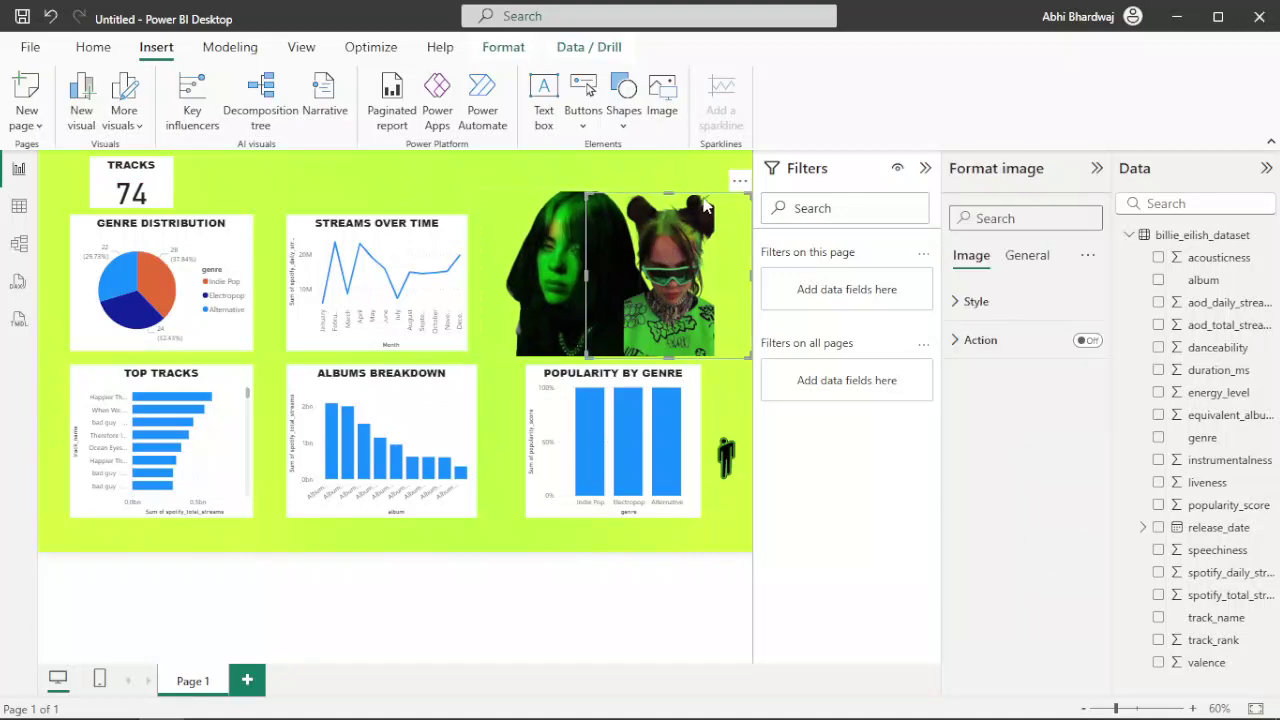
pyautogui.click(672, 179)
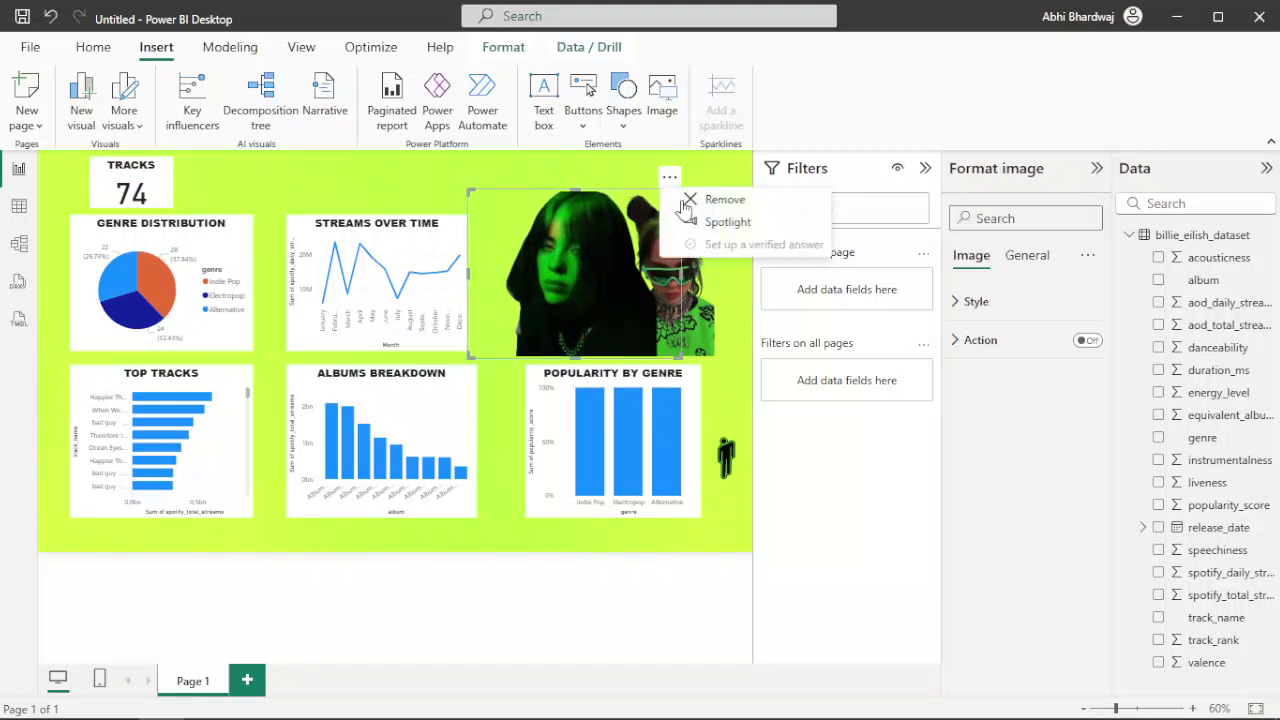
pyautogui.click(662, 100)
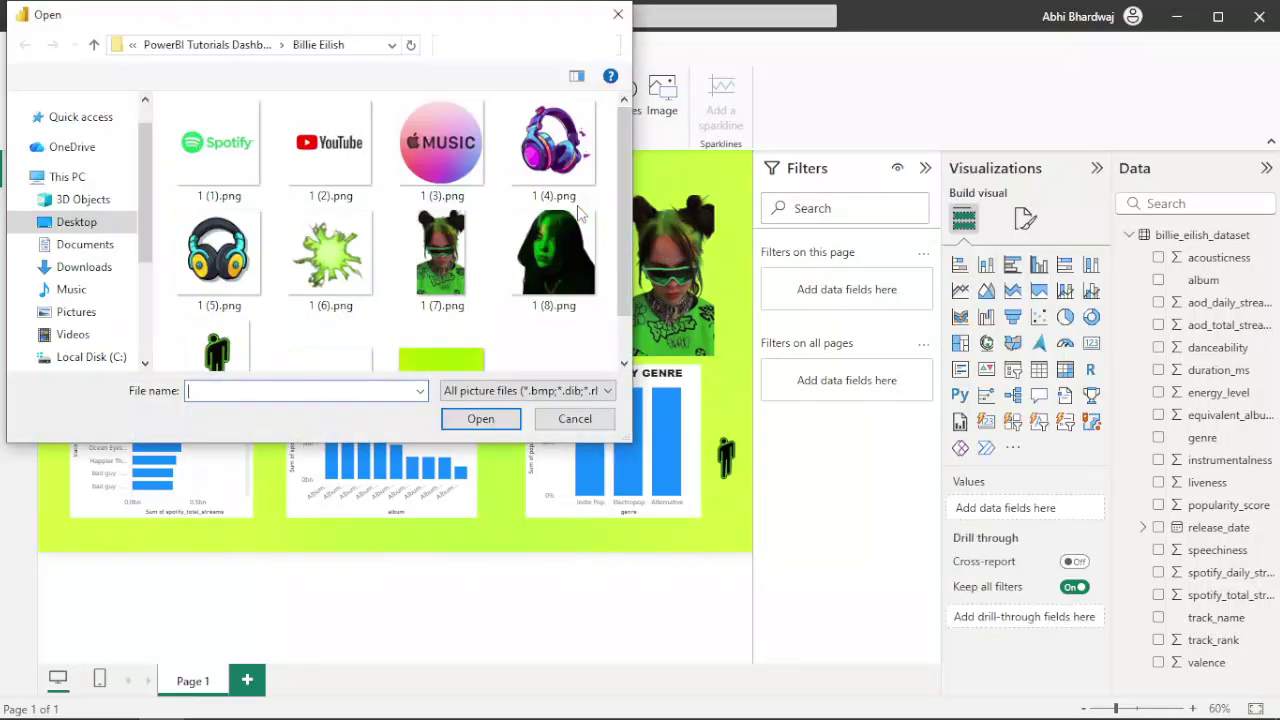
pyautogui.scroll(-1, 459, 274)
pyautogui.click(343, 228)
pyautogui.doubleClick(343, 228)
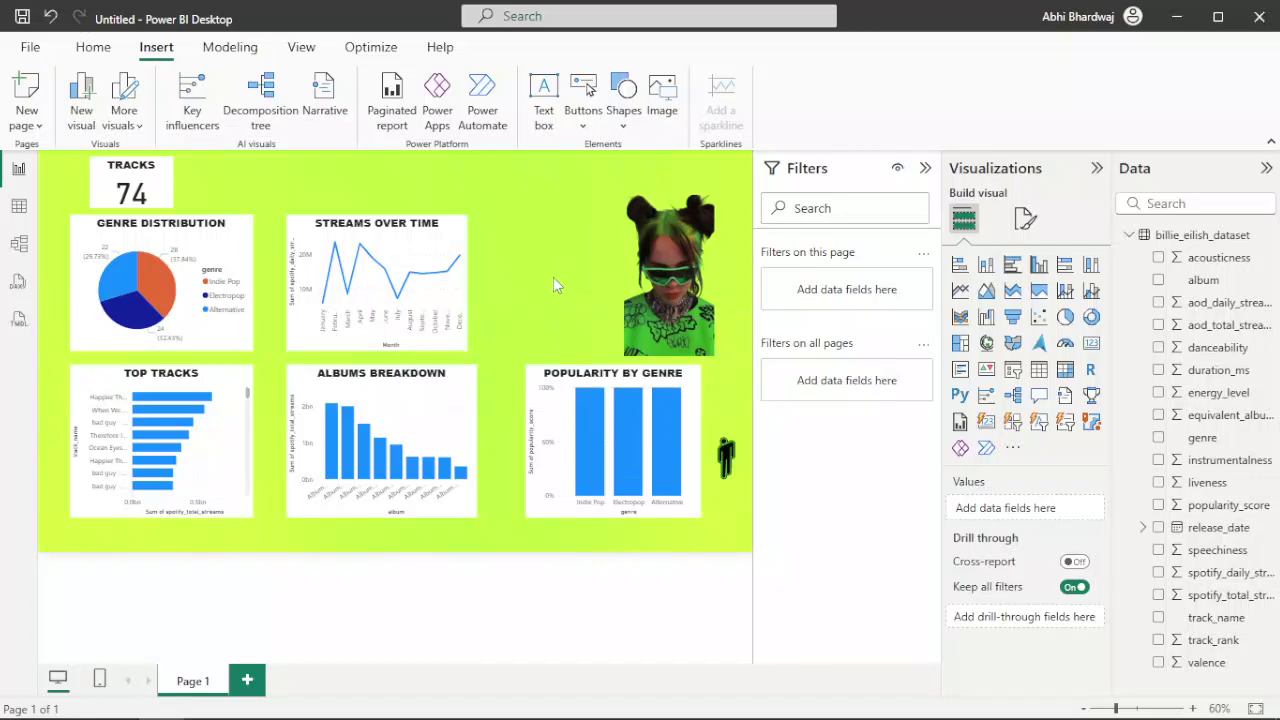
pyautogui.moveTo(555, 245); pyautogui.dragTo(500, 238)
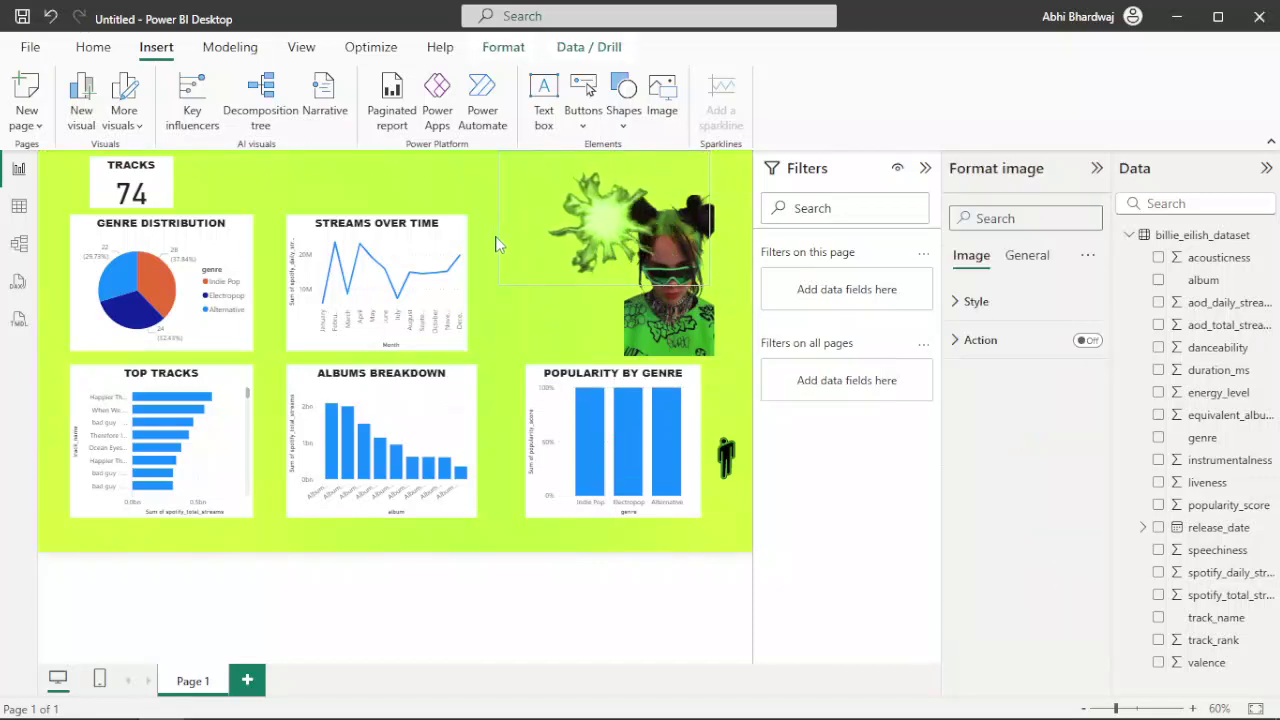
pyautogui.moveTo(651, 224); pyautogui.dragTo(684, 224)
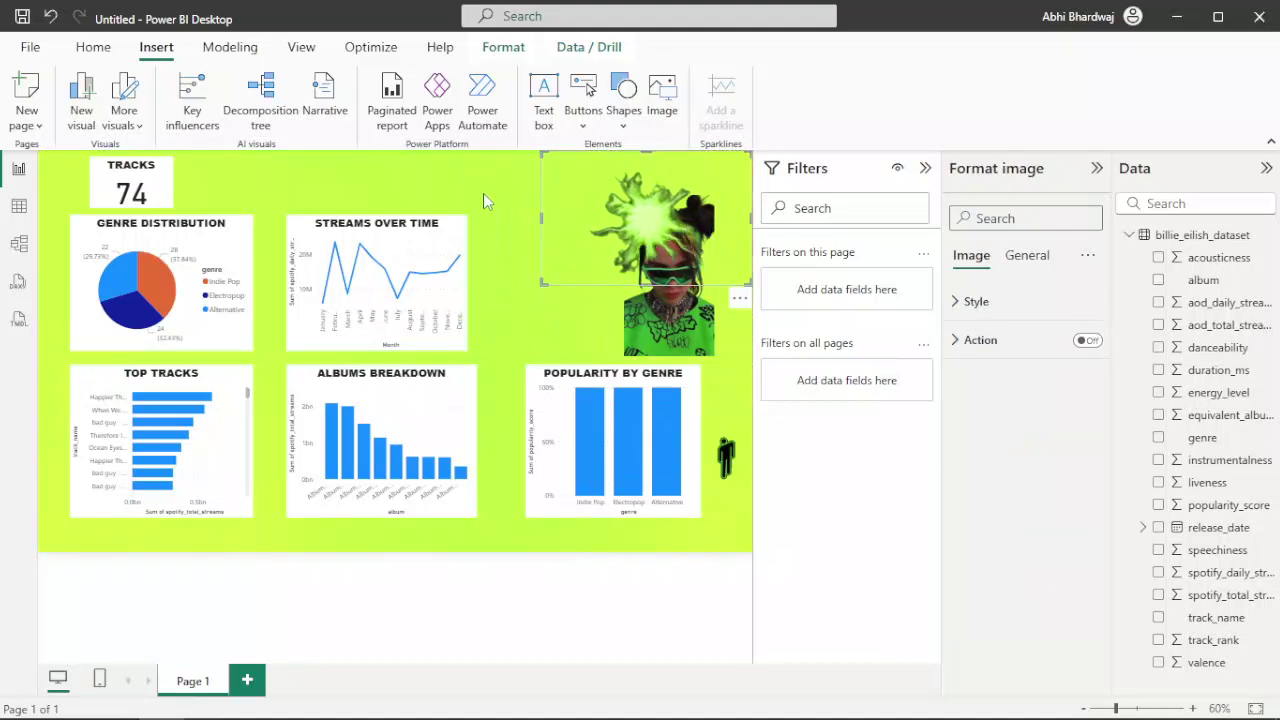
pyautogui.click(483, 193)
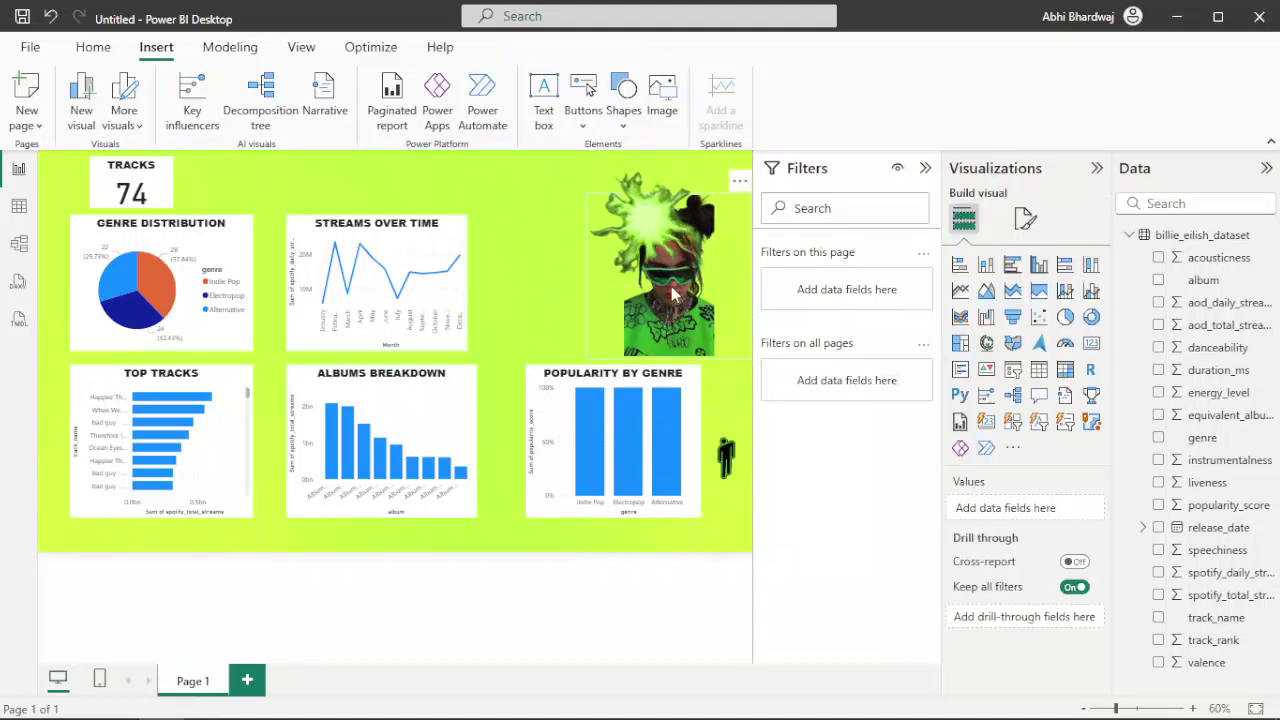
# - Delete the sunglasses portrait behind the green splash image
pyautogui.click(733, 200)
pyautogui.click(739, 181)
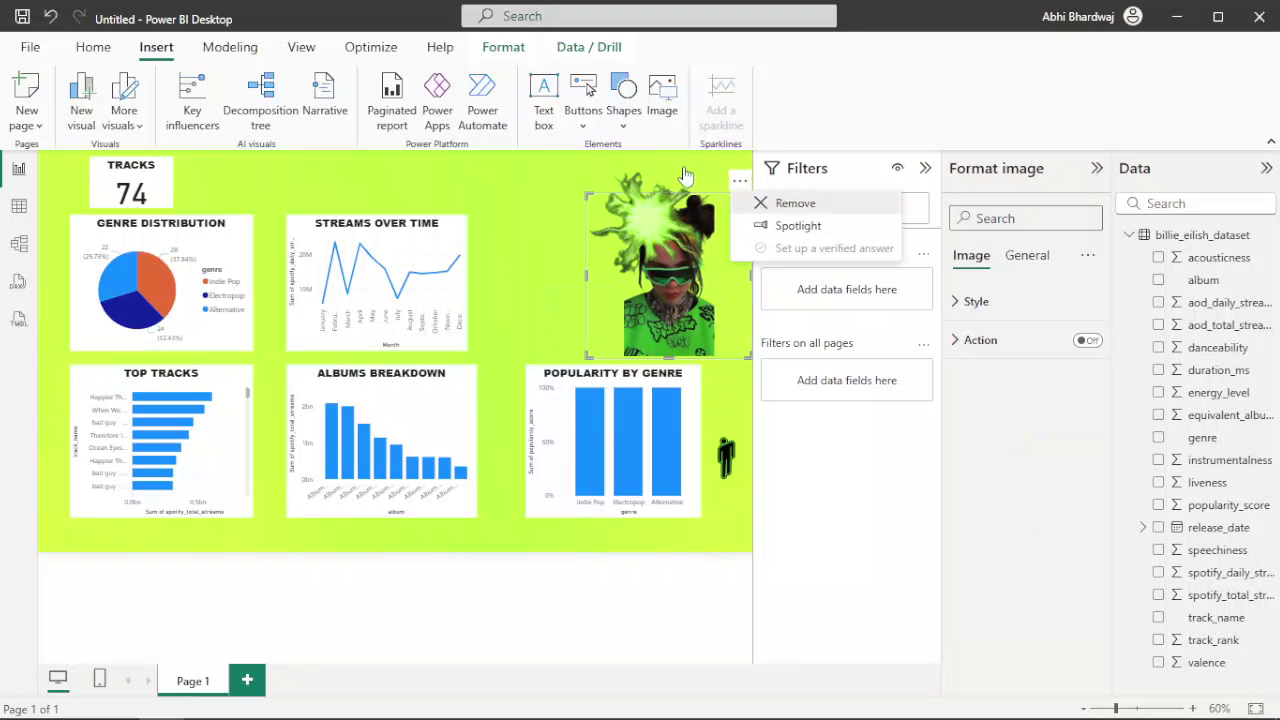
pyautogui.press('Delete')
# - Insert the BILLIE EILISH title image, shrink it and place it above the STREAMS OVER TIME chart
pyautogui.click(664, 104)
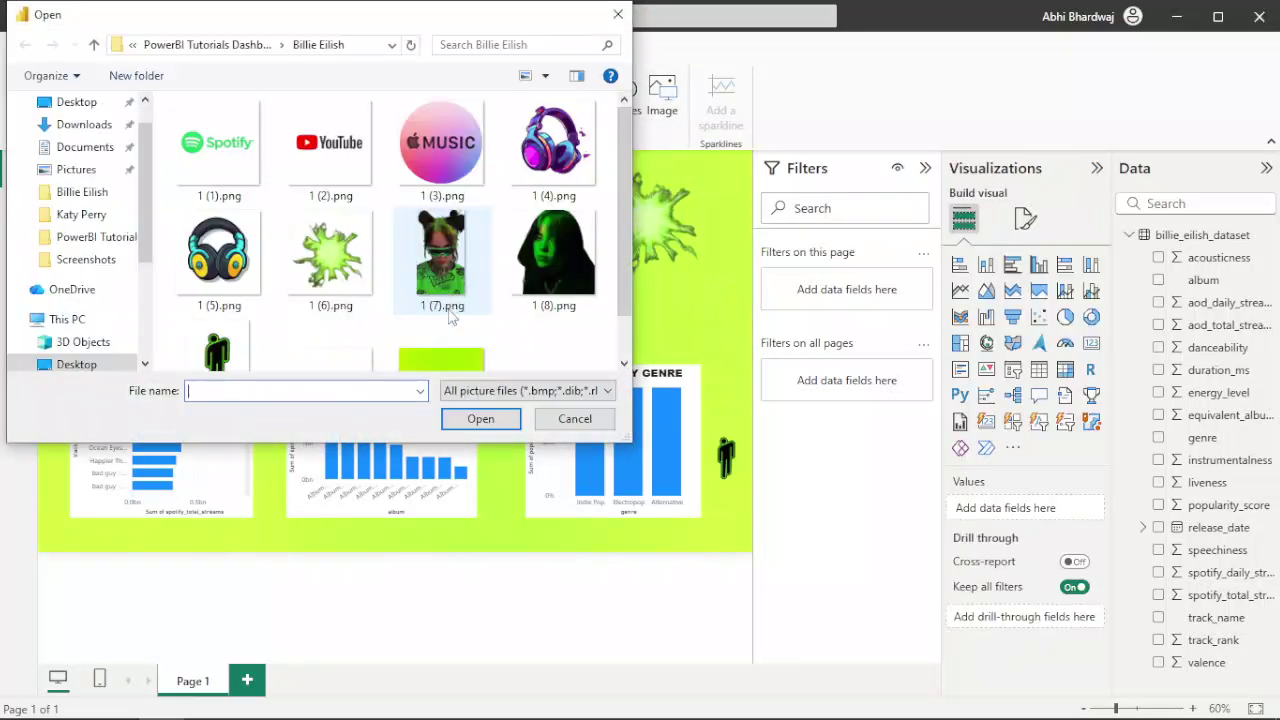
pyautogui.scroll(-1, 416, 313)
pyautogui.doubleClick(330, 322)
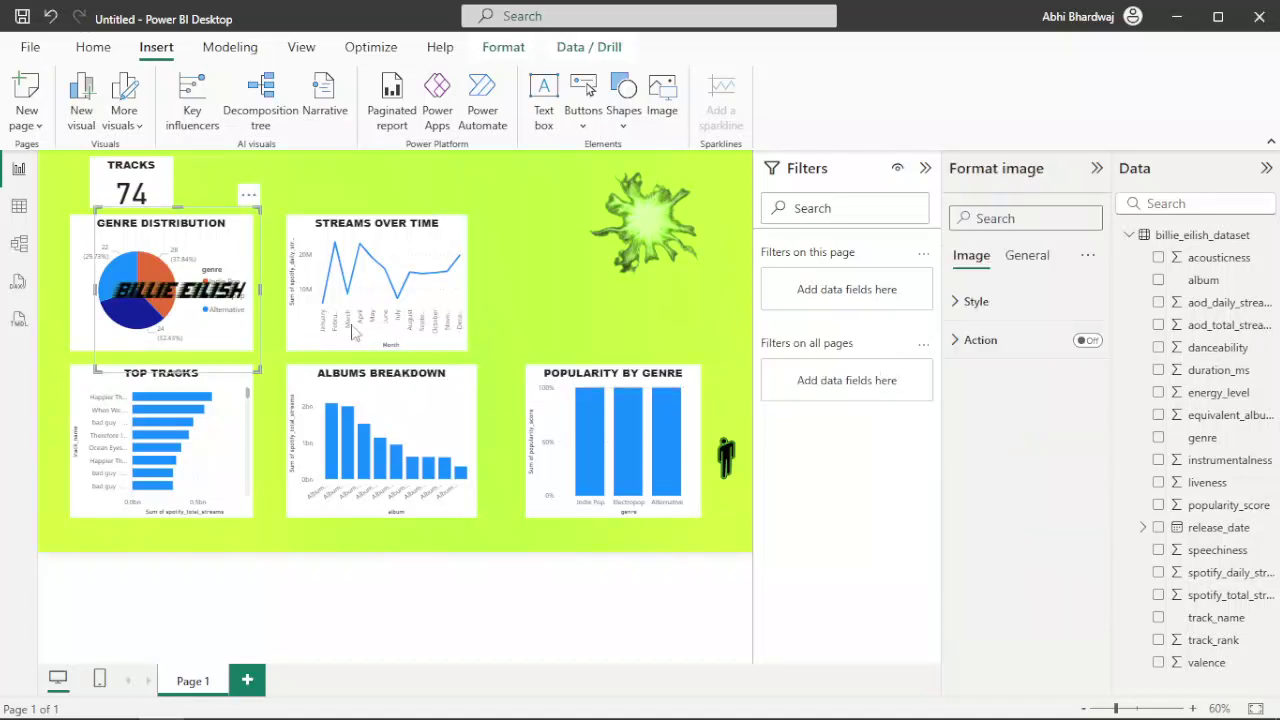
pyautogui.moveTo(241, 353); pyautogui.dragTo(622, 313)
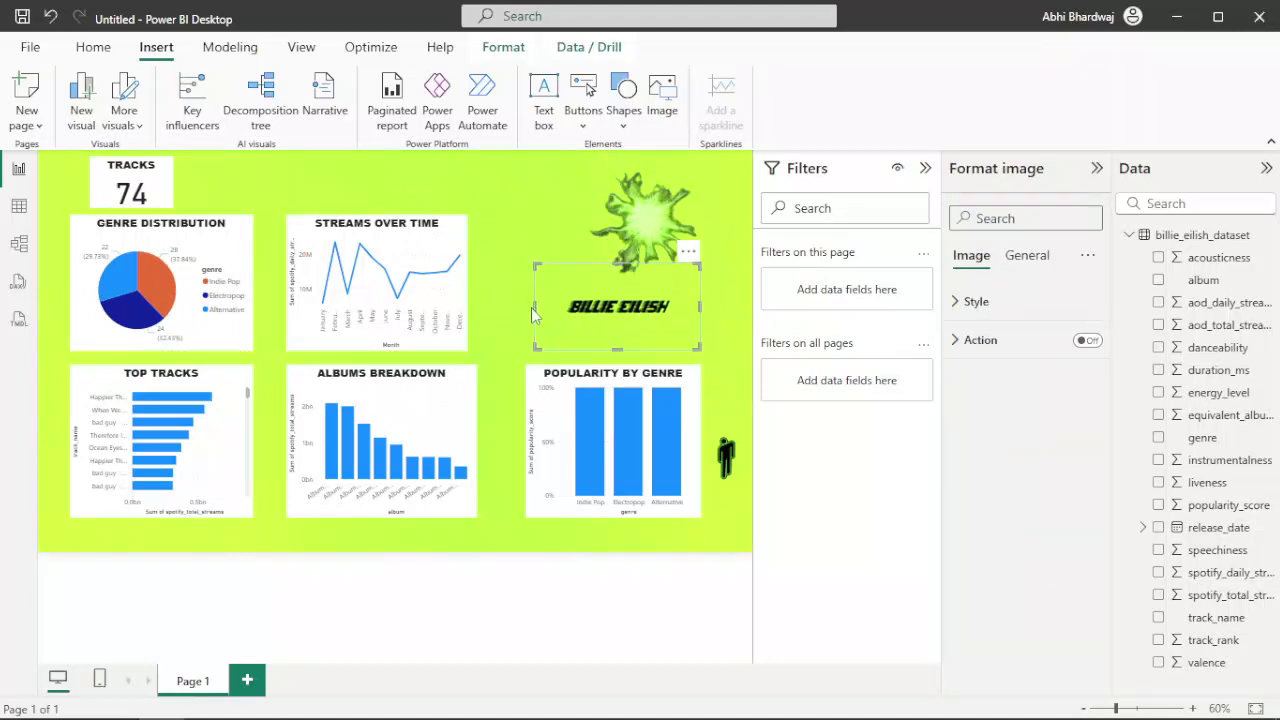
pyautogui.click(380, 178)
pyautogui.moveTo(591, 288); pyautogui.dragTo(390, 220)
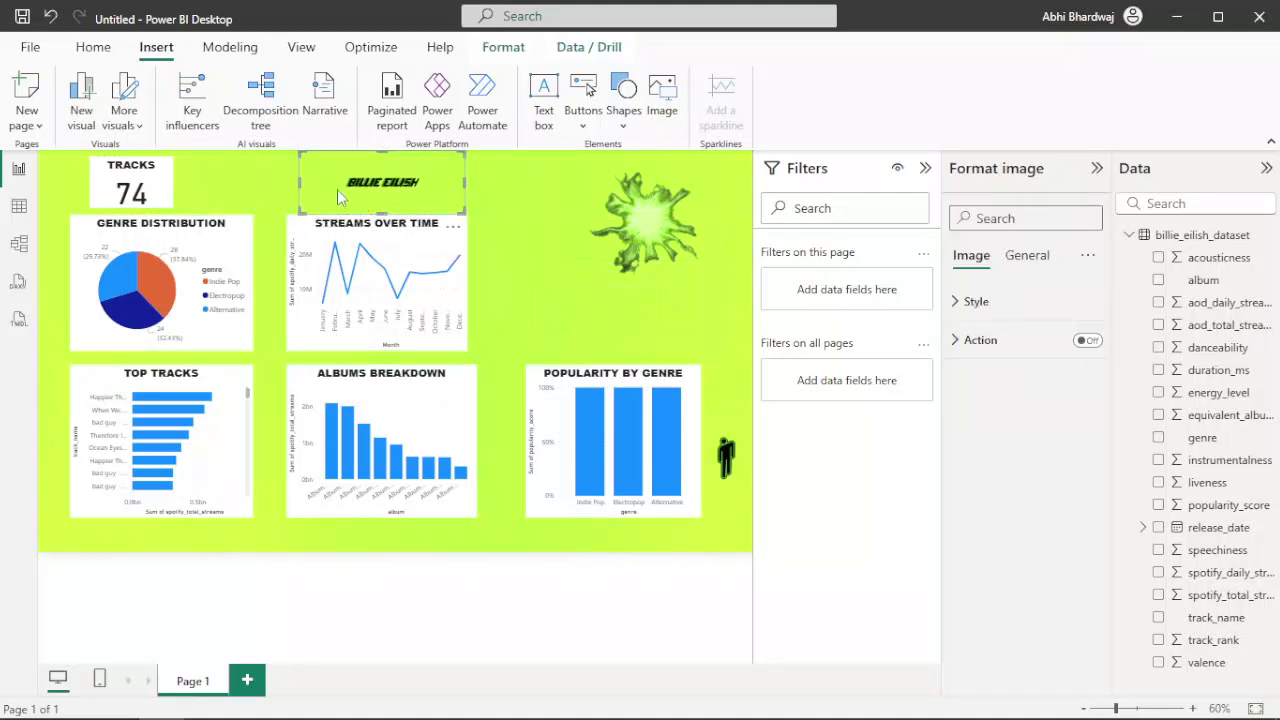
# - Collapse the Filters and Data panes and align the title image's left edge with the STREAMS OVER TIME chart
pyautogui.click(925, 170)
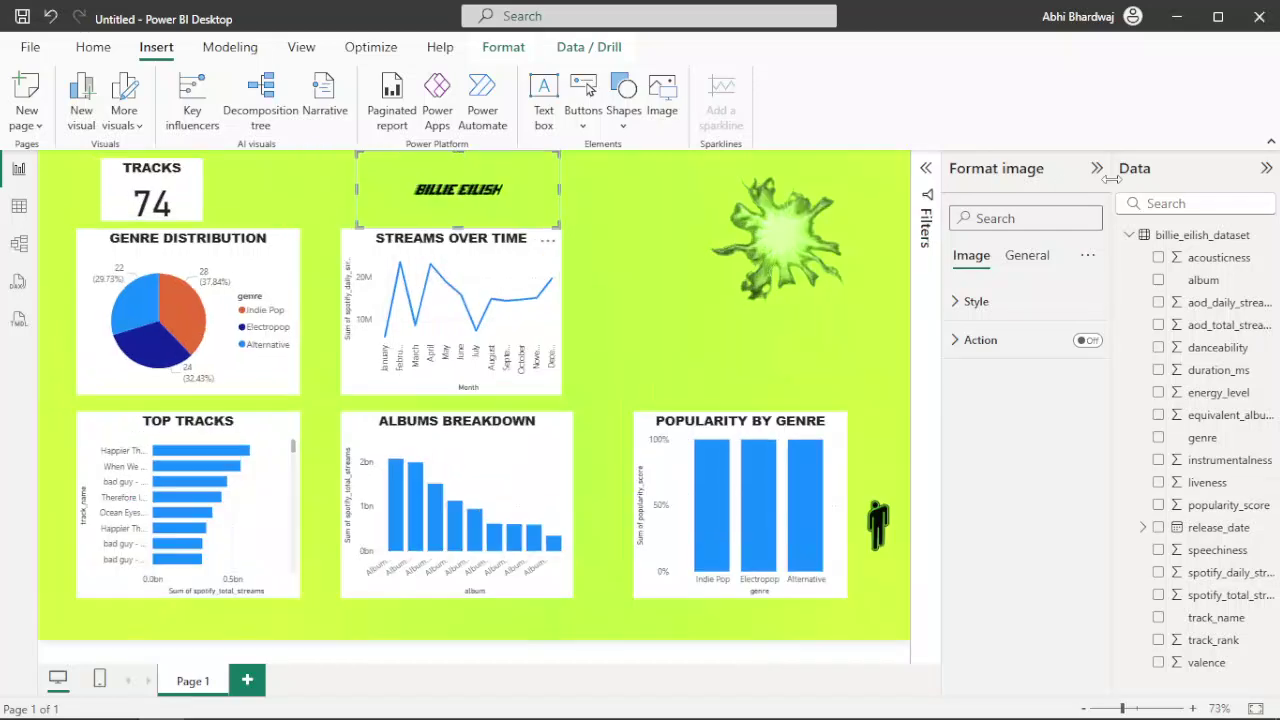
pyautogui.click(1265, 170)
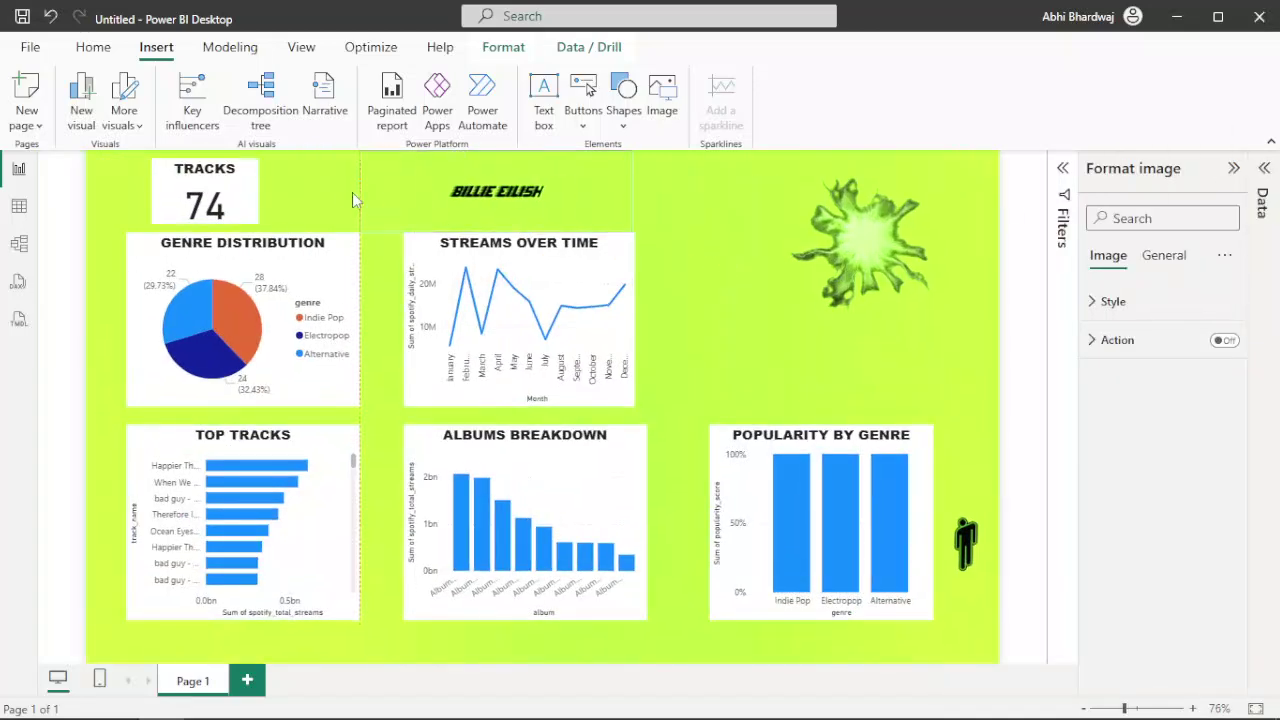
pyautogui.click(408, 193)
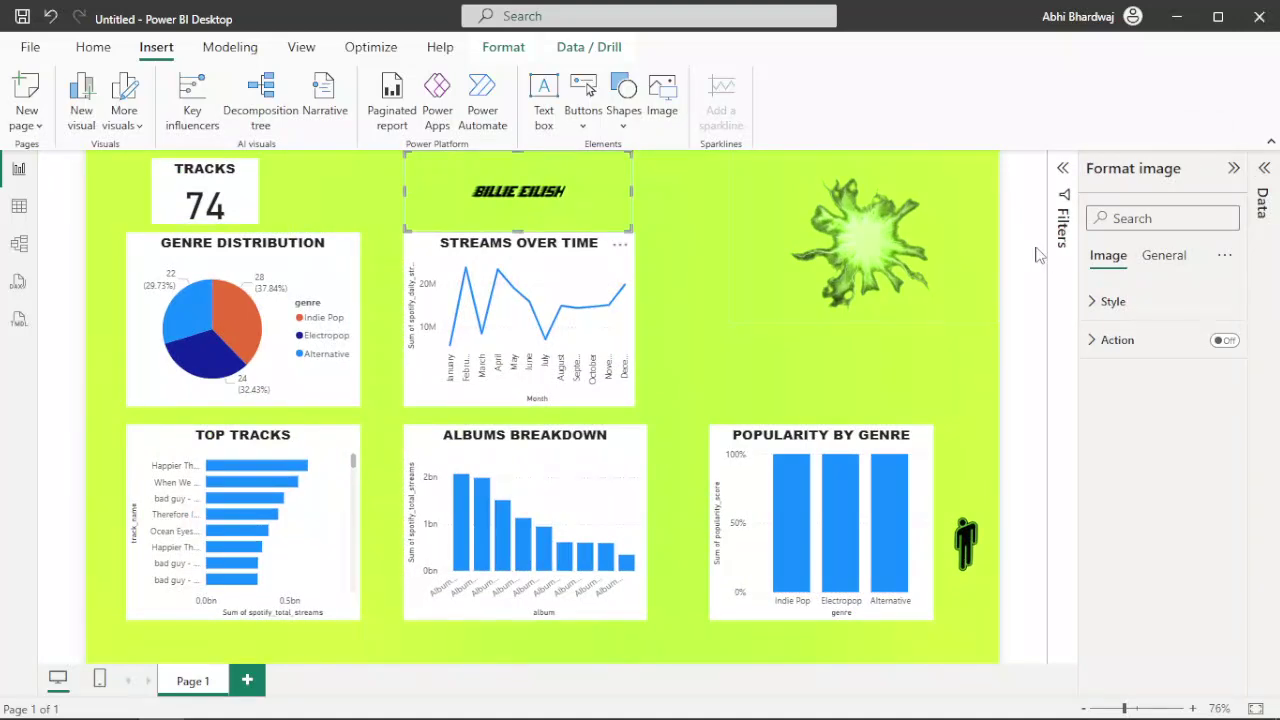
# - Set the BILLIE EILISH title image's height to 200 and reduce it slightly by its lower edge
pyautogui.click(1158, 257)
pyautogui.click(1118, 377)
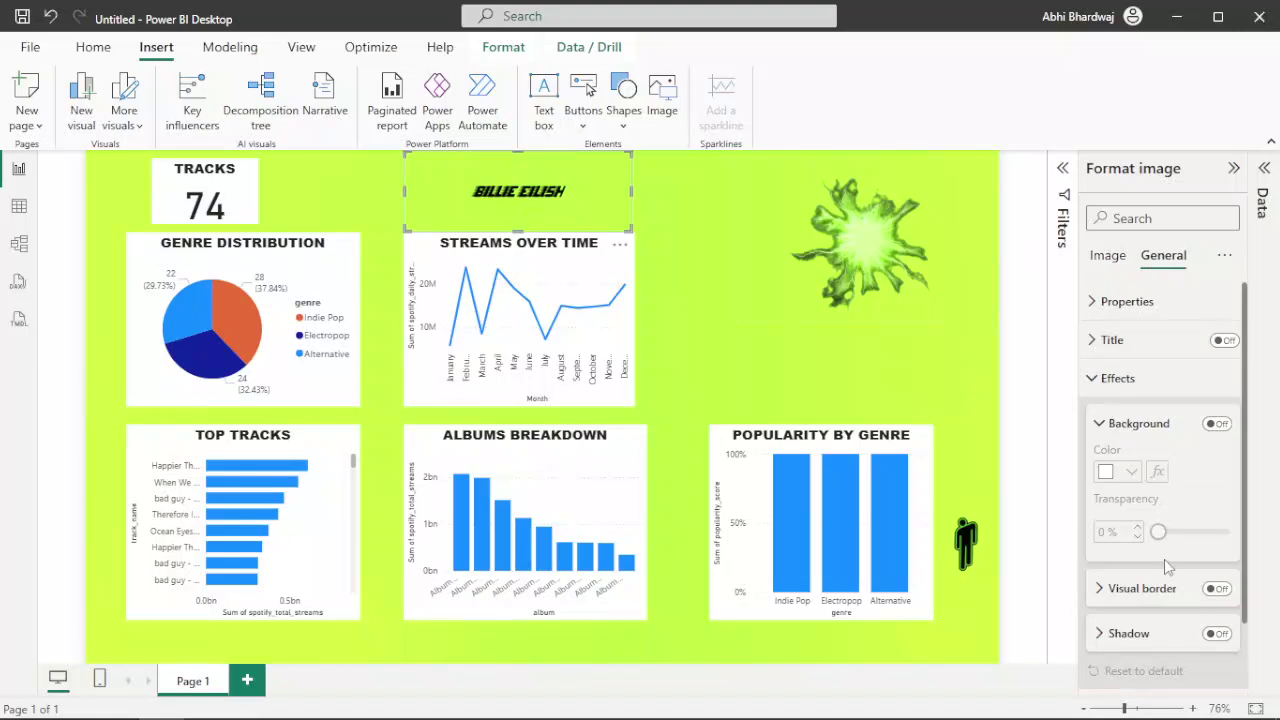
pyautogui.click(1124, 350)
pyautogui.click(1147, 310)
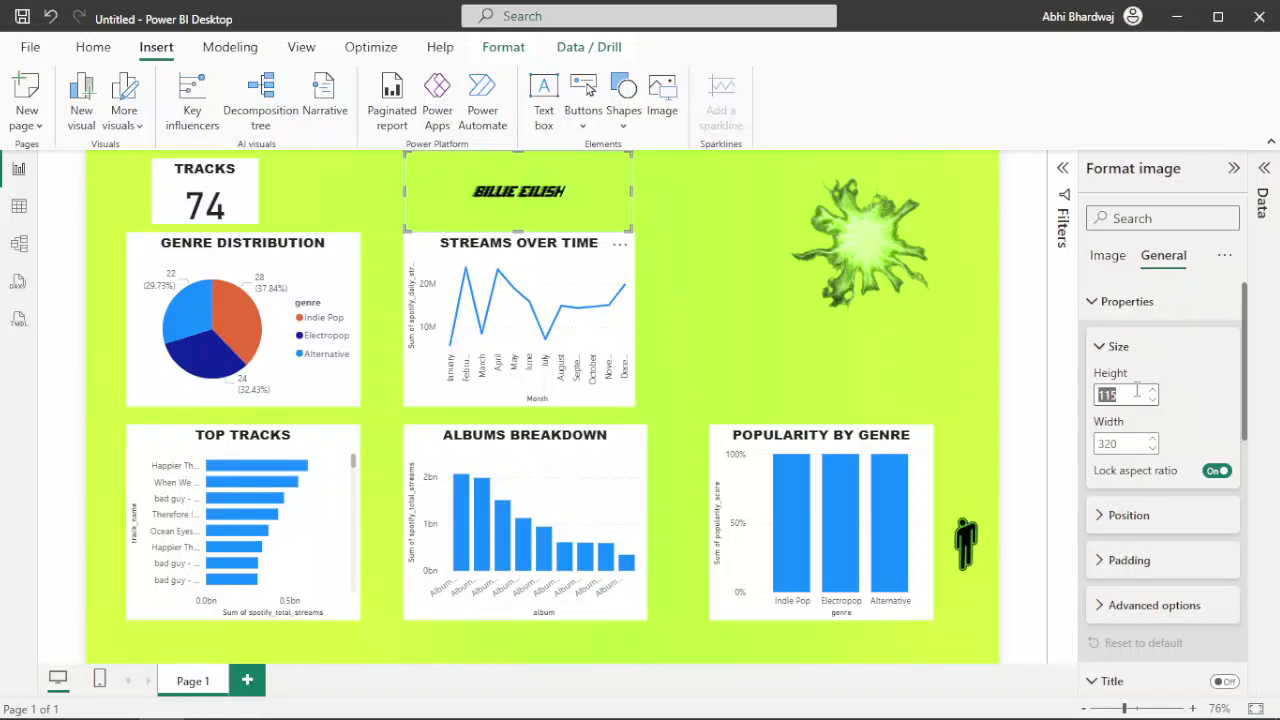
pyautogui.write('200')
pyautogui.press('Return')
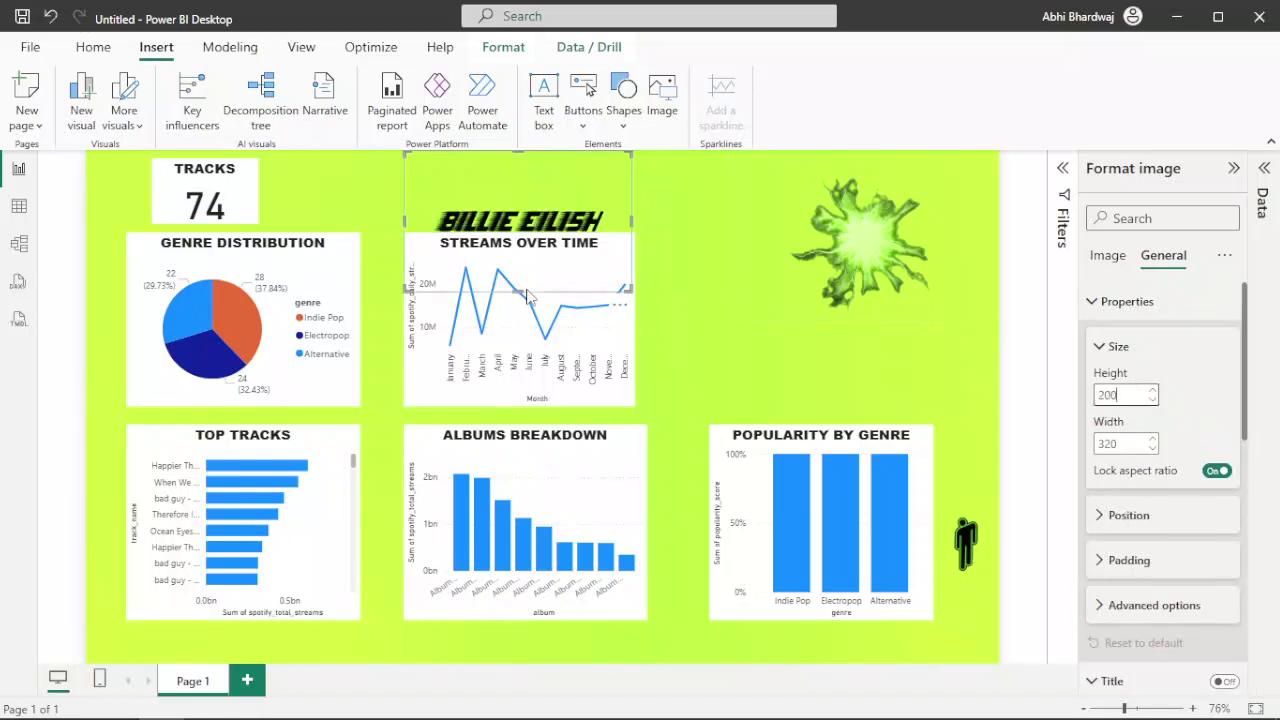
pyautogui.moveTo(524, 254); pyautogui.dragTo(521, 287)
pyautogui.click(696, 272)
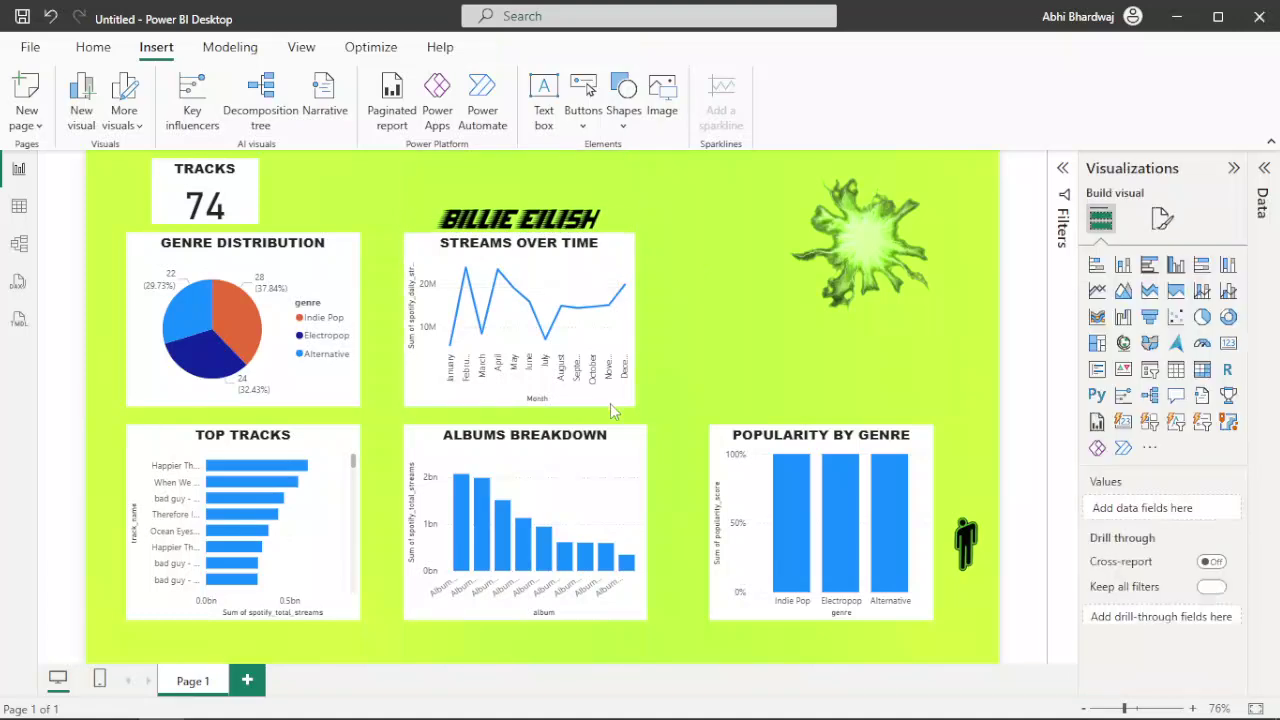
# - Try a height of 400 for the title image, and shrink it back to fit above the STREAMS OVER TIME chart
pyautogui.click(610, 403)
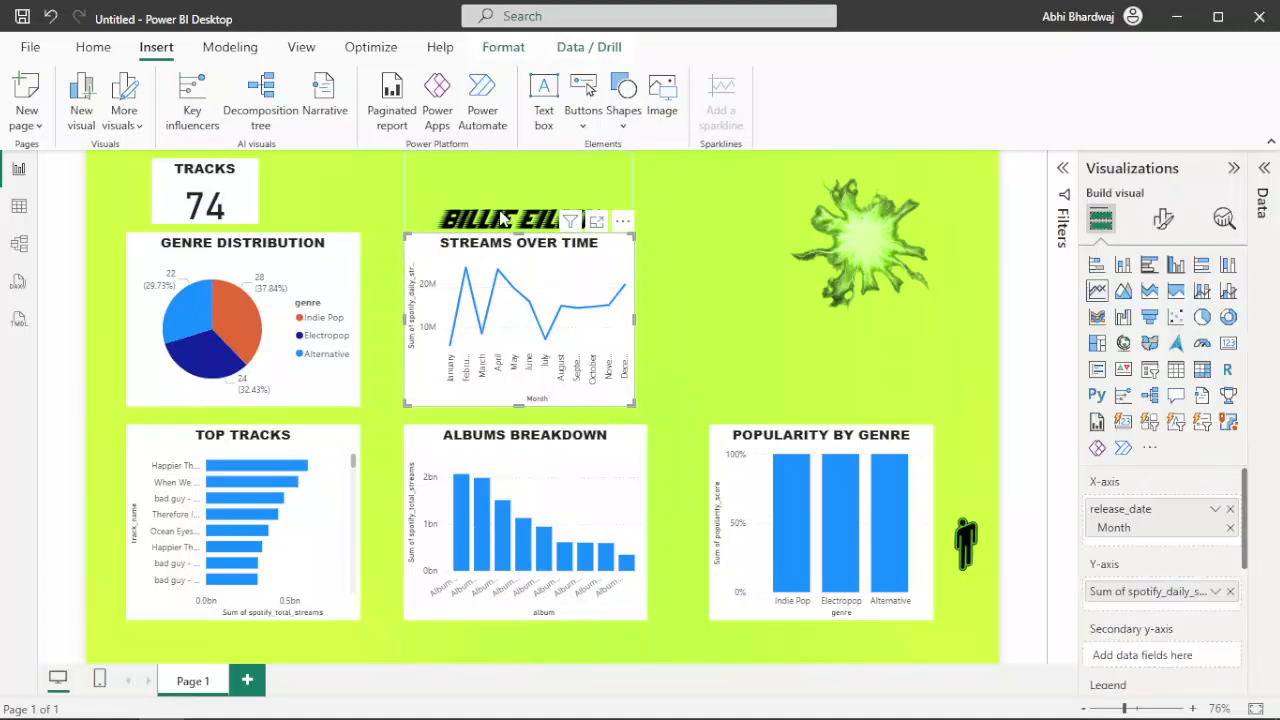
pyautogui.click(515, 220)
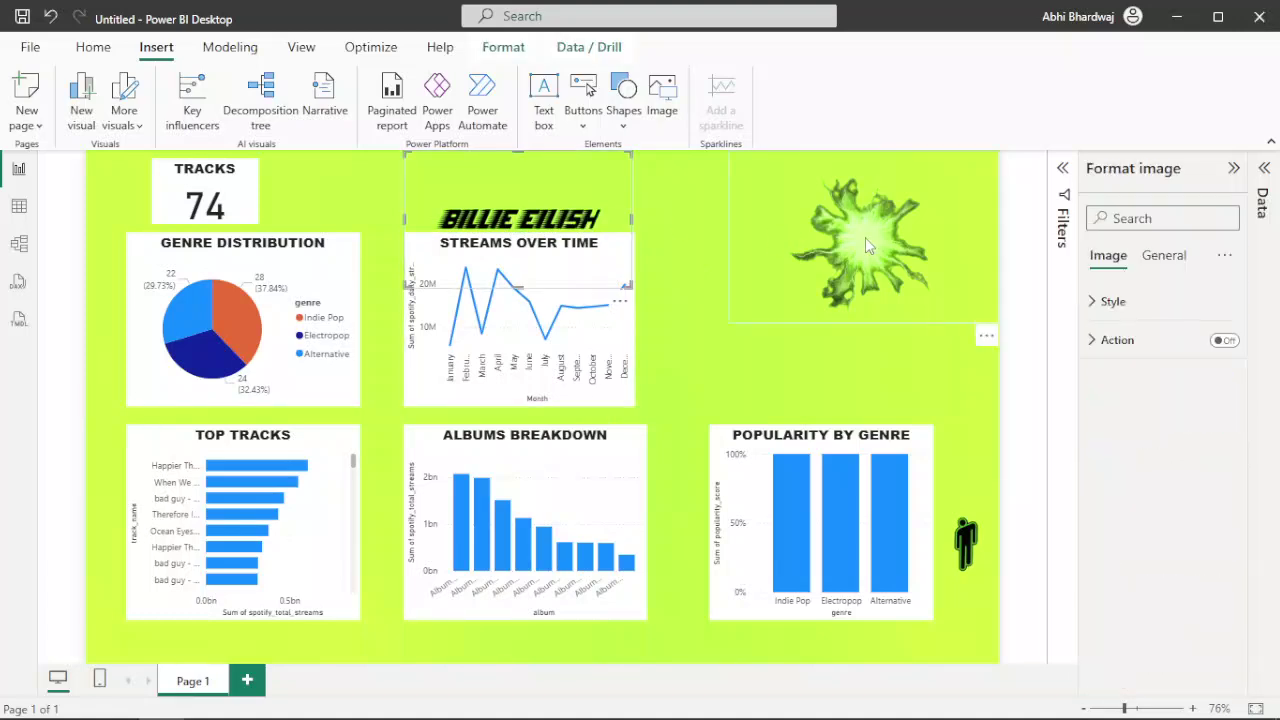
pyautogui.click(1163, 256)
pyautogui.click(1120, 301)
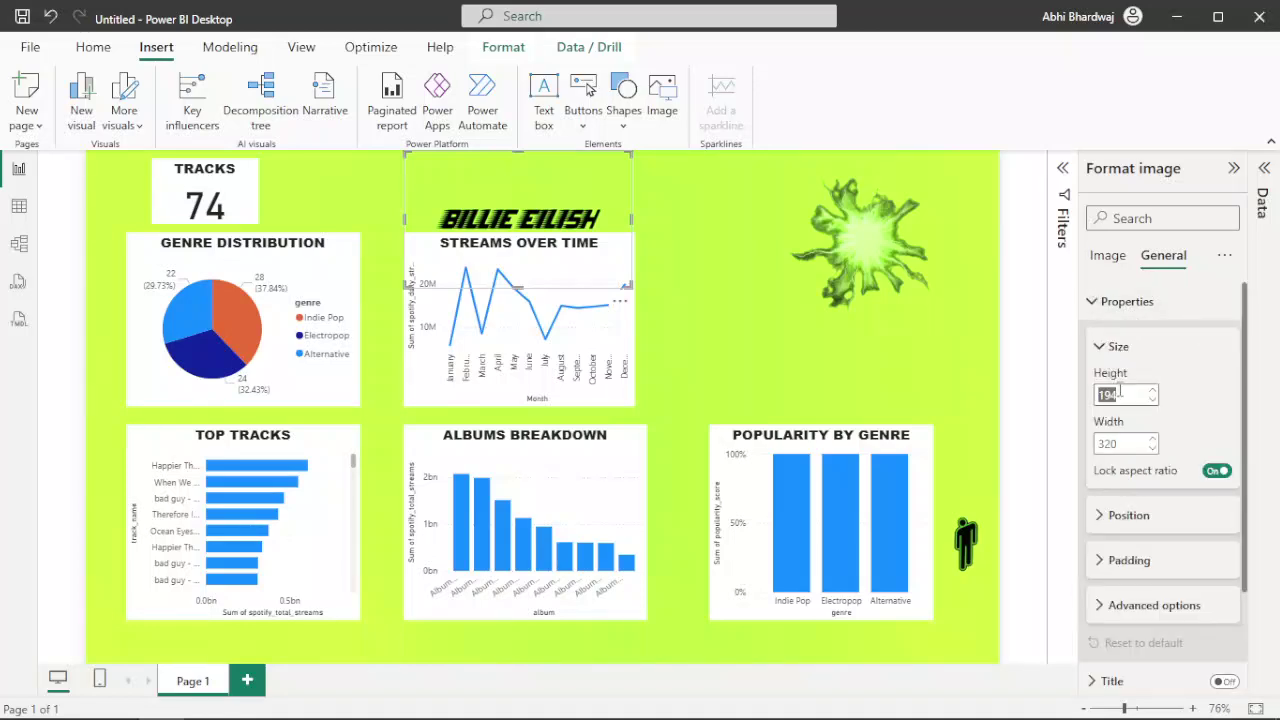
pyautogui.write('400')
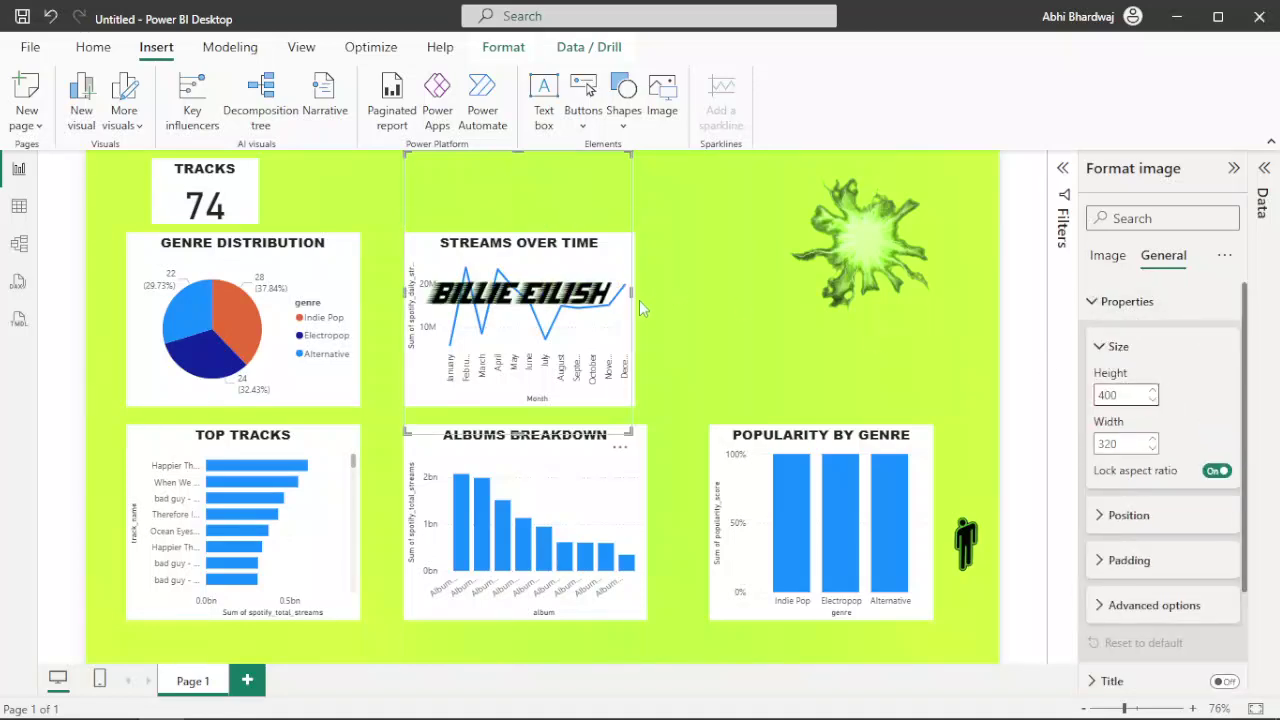
pyautogui.moveTo(518, 432); pyautogui.dragTo(513, 240)
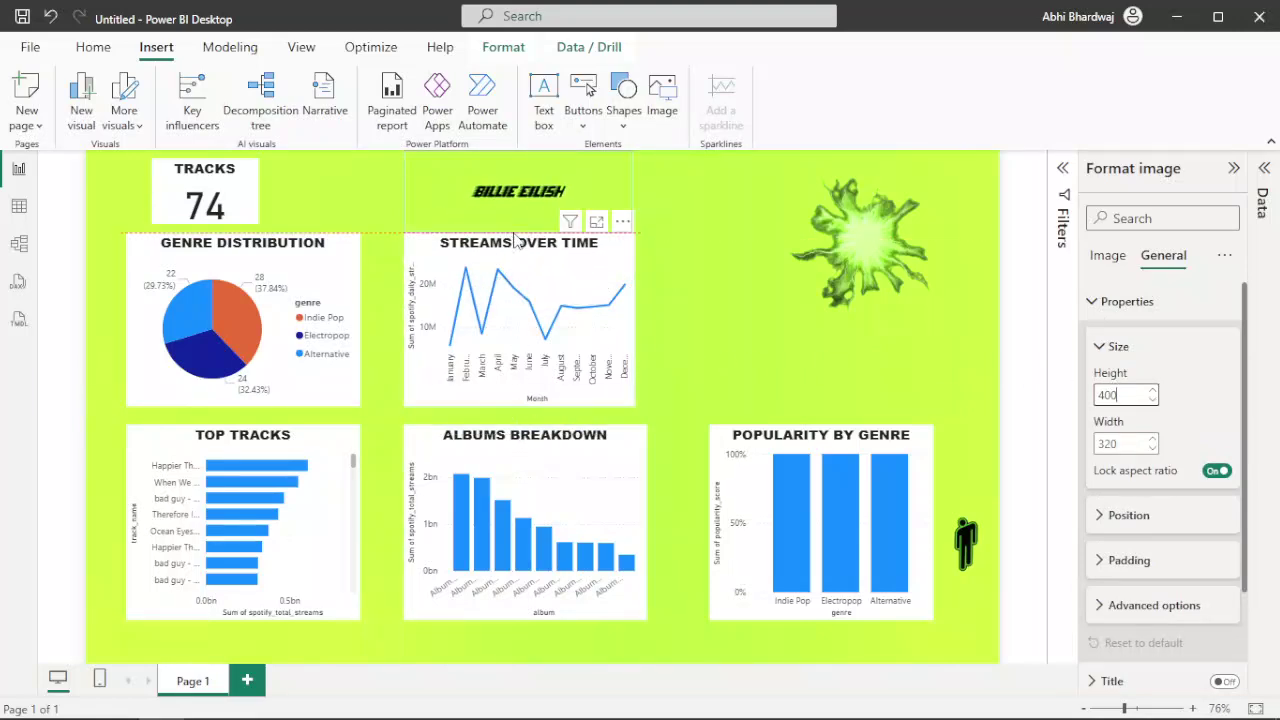
# - Move the BILLIE EILISH title image to the page's upper-right corner over the green splash and enlarge it up to the STREAMS OVER TIME chart's edge
pyautogui.moveTo(586, 182); pyautogui.dragTo(951, 180)
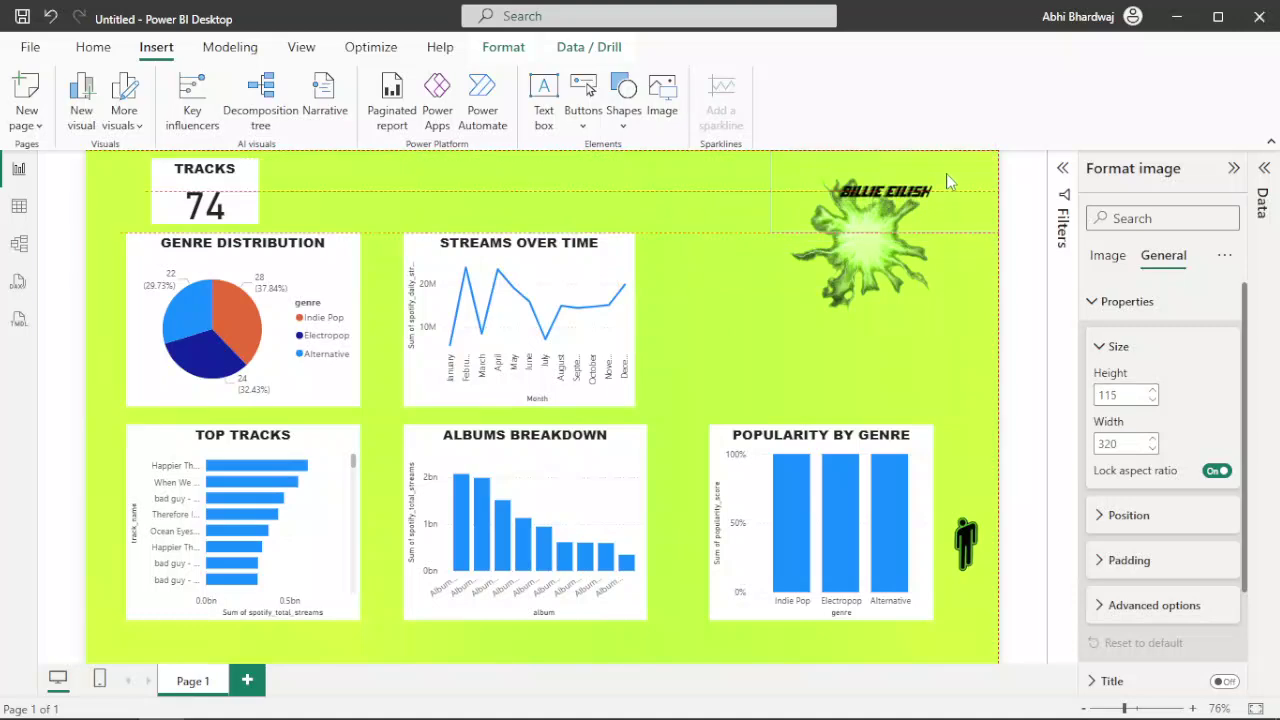
pyautogui.moveTo(772, 233); pyautogui.dragTo(638, 232)
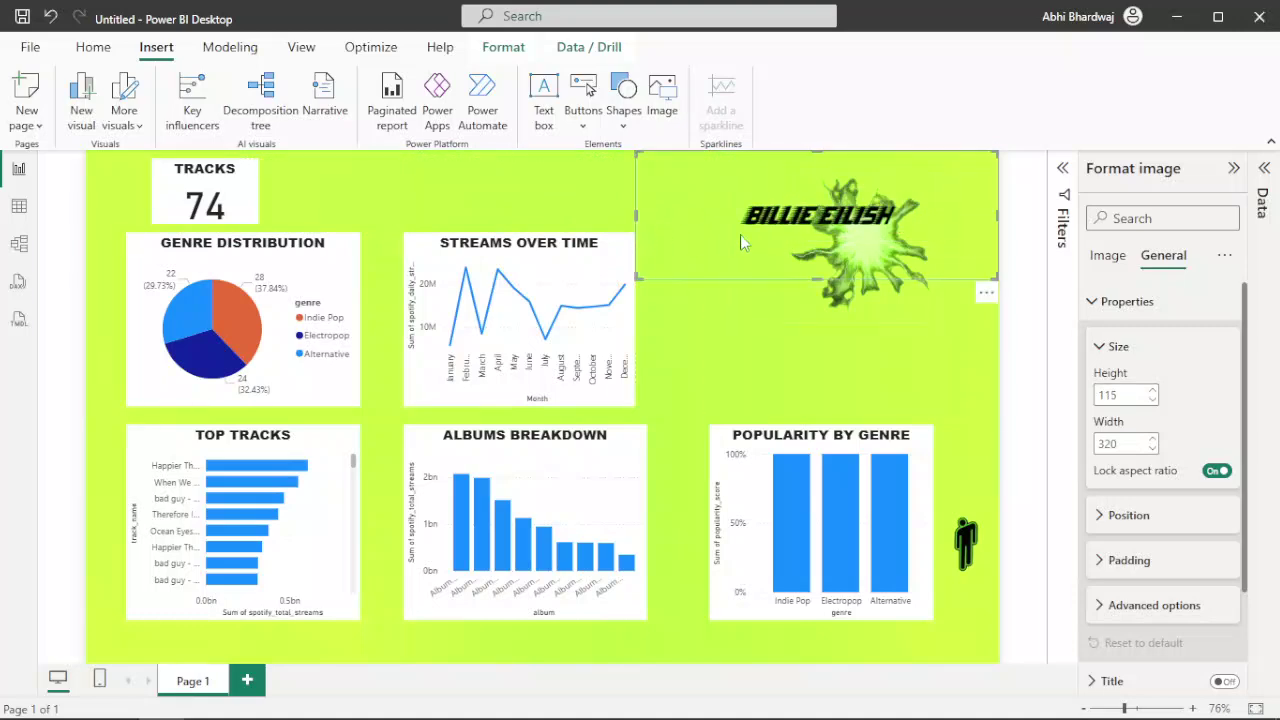
# - Try the green splash slightly farther left, return it to the page's upper-right corner, and move the title image above the STREAMS OVER TIME chart
pyautogui.click(741, 363)
pyautogui.click(805, 276)
pyautogui.moveTo(805, 274); pyautogui.dragTo(828, 273)
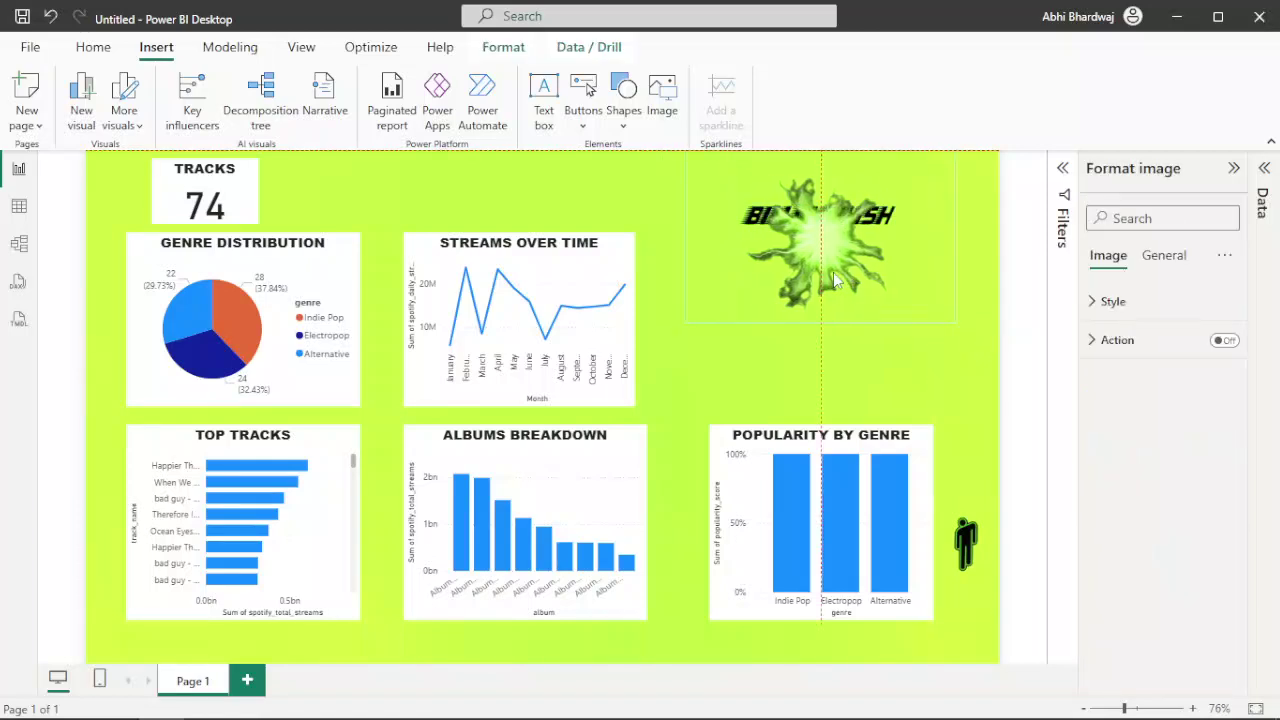
pyautogui.click(789, 386)
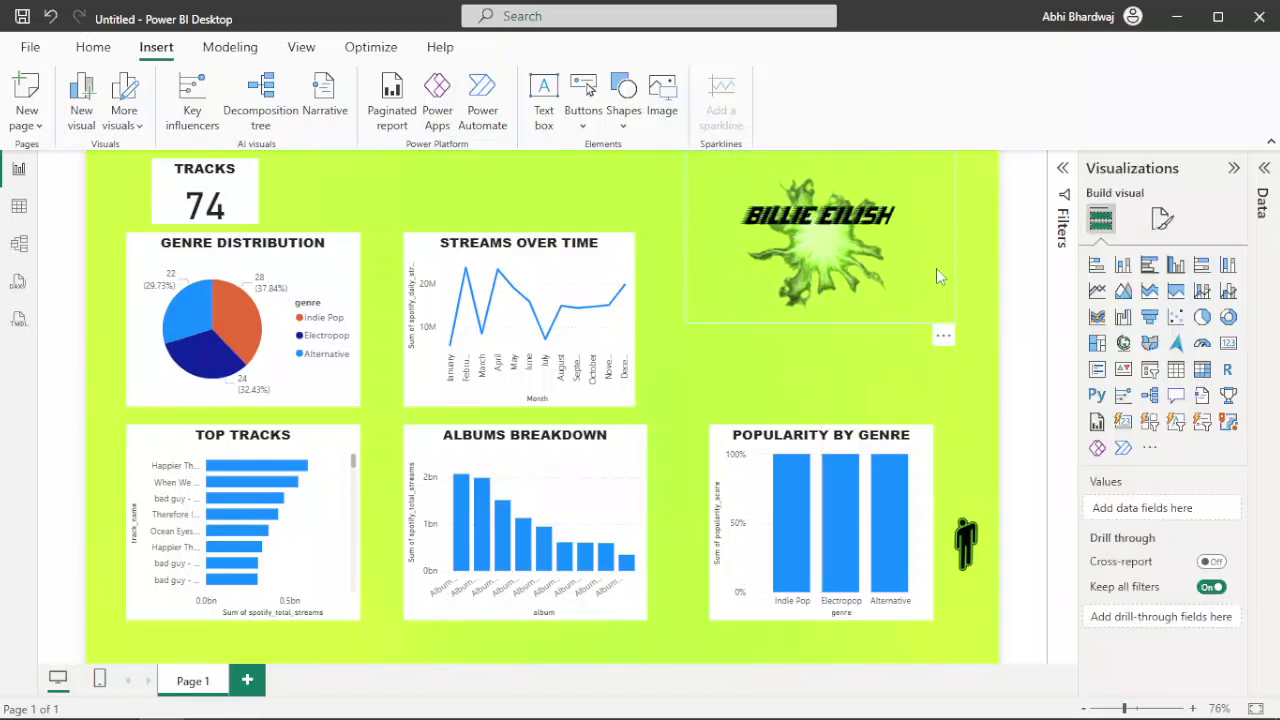
pyautogui.moveTo(953, 266); pyautogui.dragTo(996, 266)
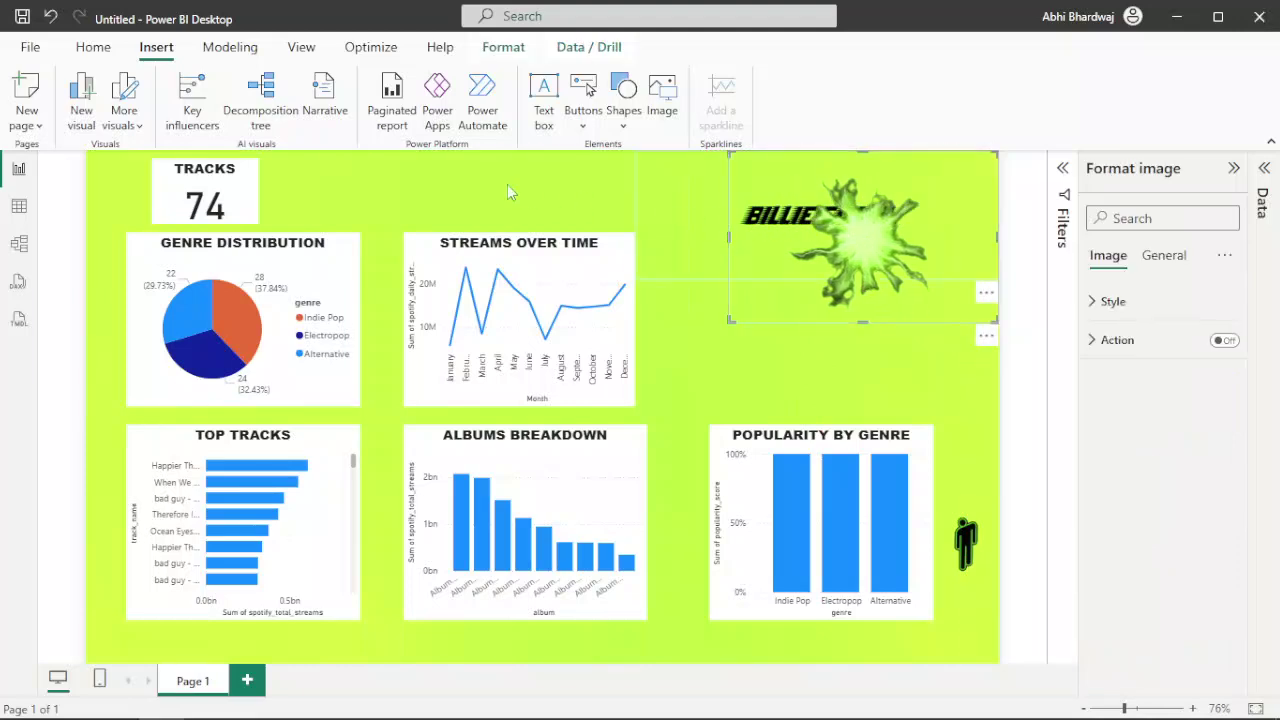
pyautogui.moveTo(528, 196); pyautogui.dragTo(524, 206)
pyautogui.moveTo(520, 286); pyautogui.dragTo(512, 235)
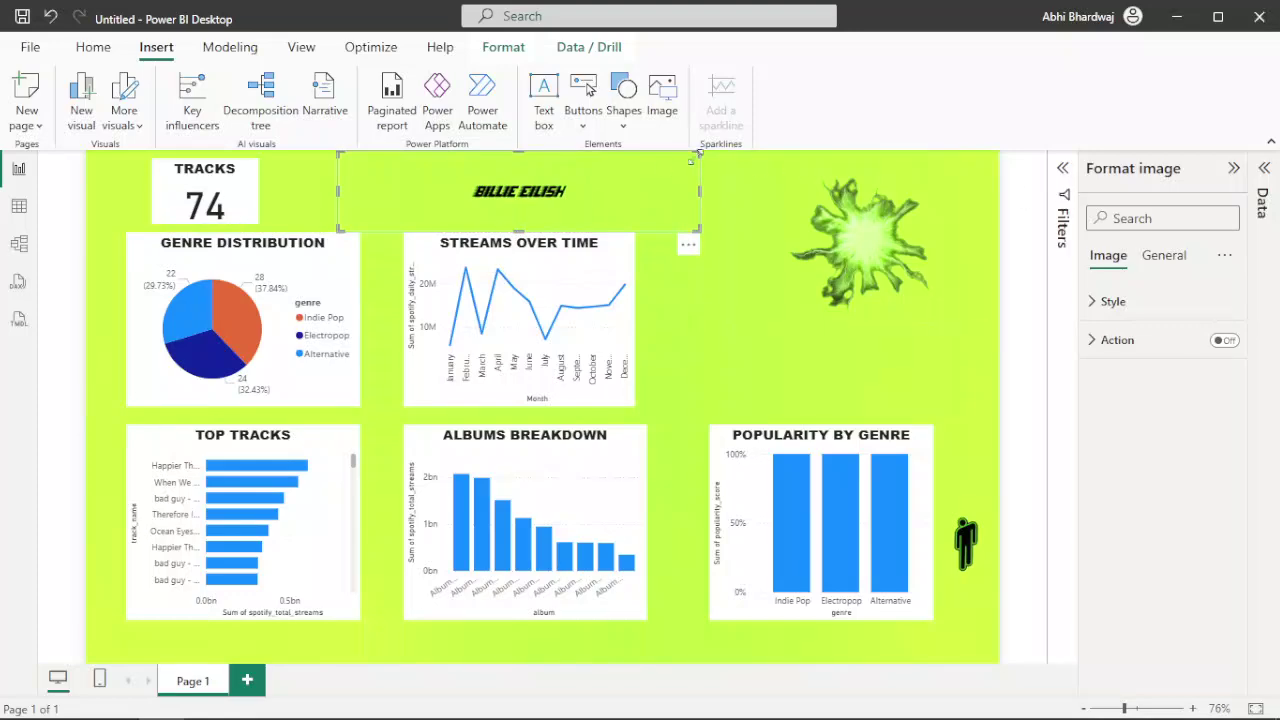
# - Insert the portraits 1 (8).png and 1 (7).png and place them side by side above the POPULARITY BY GENRE chart
pyautogui.click(666, 106)
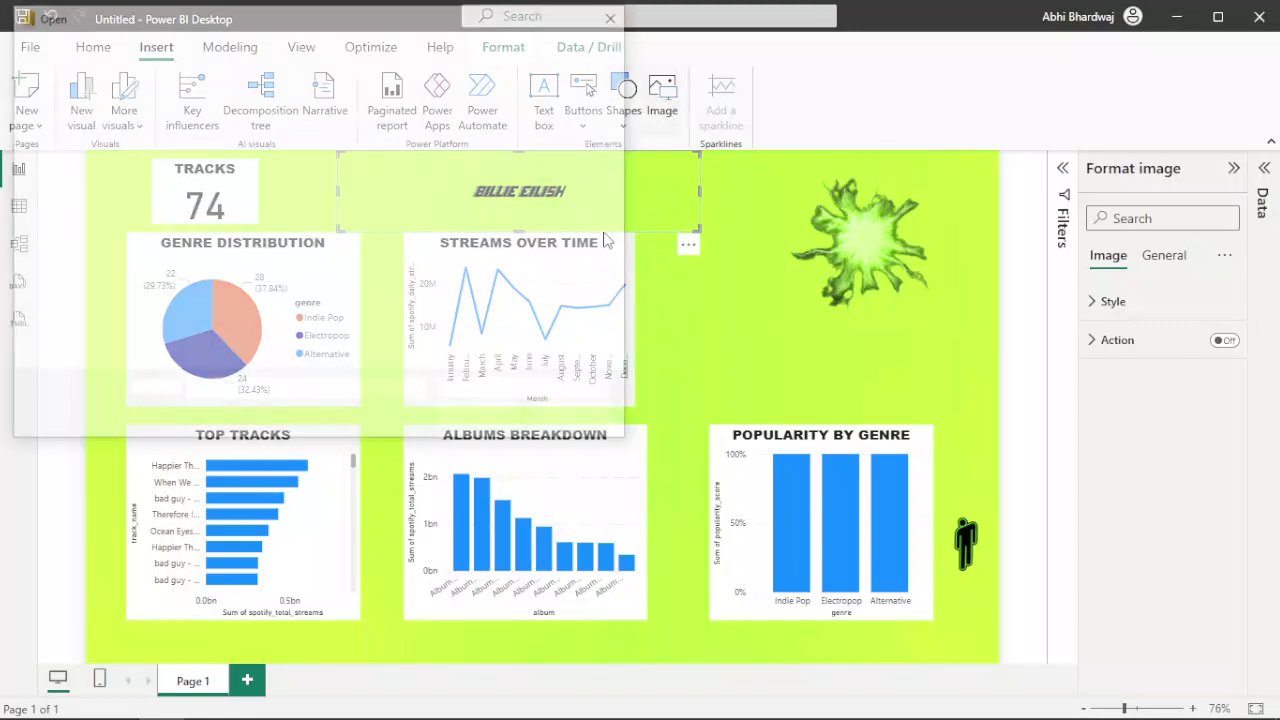
pyautogui.click(540, 290)
pyautogui.doubleClick(540, 290)
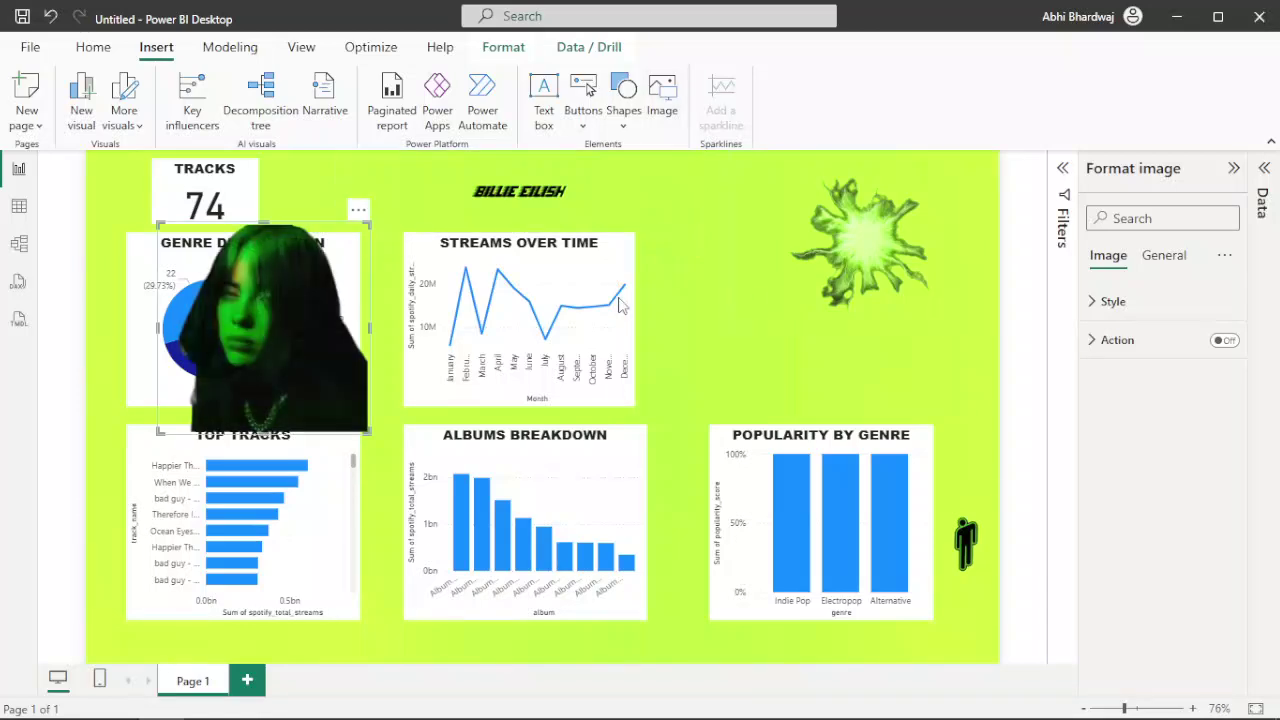
pyautogui.moveTo(289, 299); pyautogui.dragTo(921, 292)
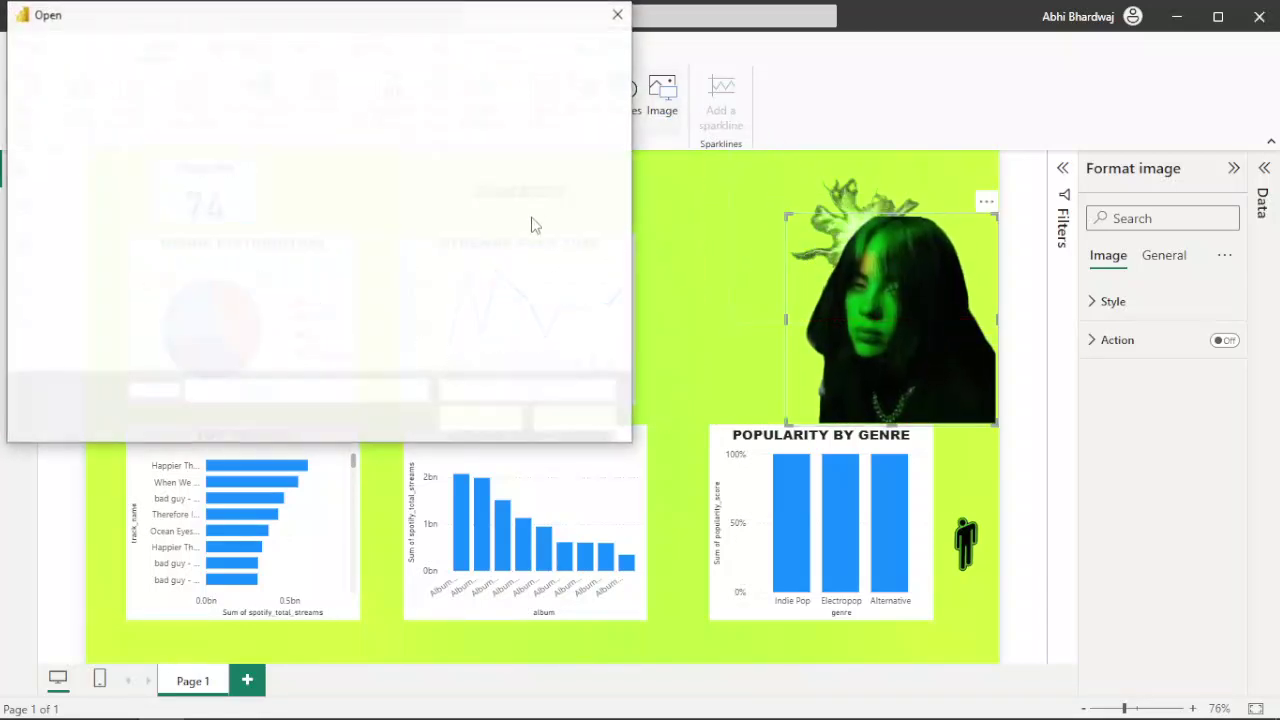
pyautogui.doubleClick(425, 290)
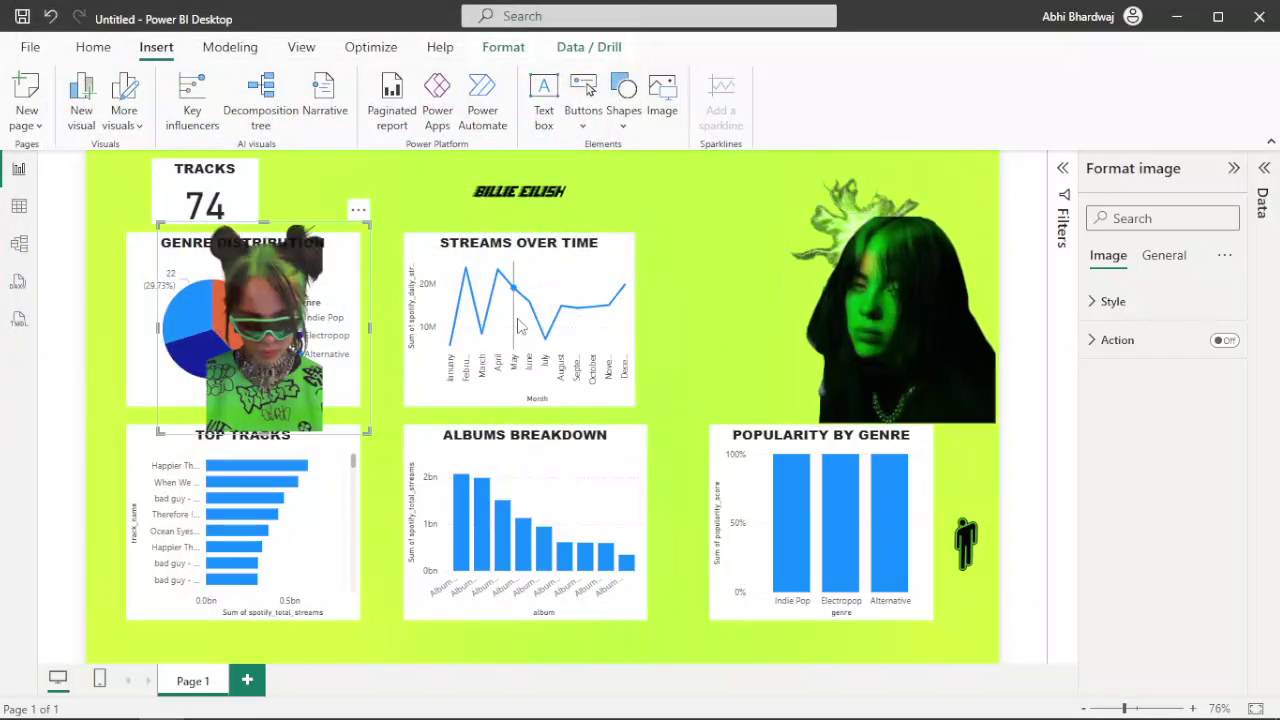
pyautogui.moveTo(301, 315); pyautogui.dragTo(823, 304)
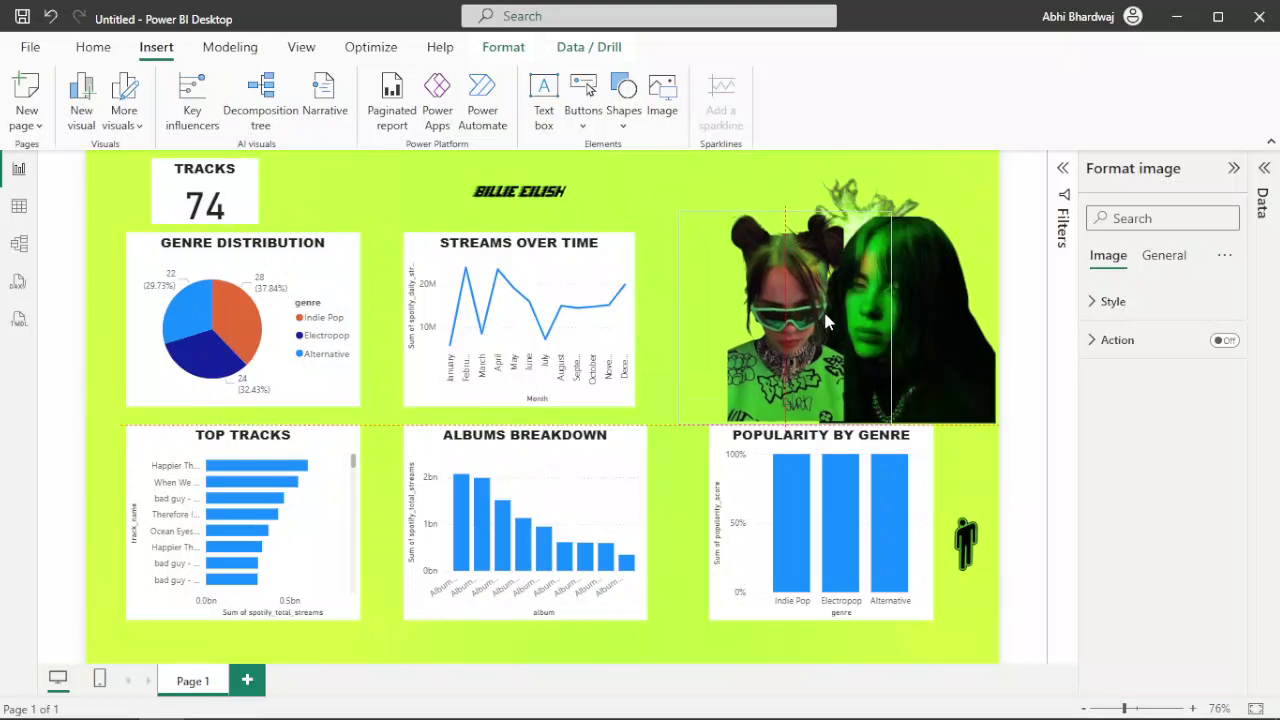
# - Shrink the green splash image and position it behind the two portraits' heads
pyautogui.click(903, 175)
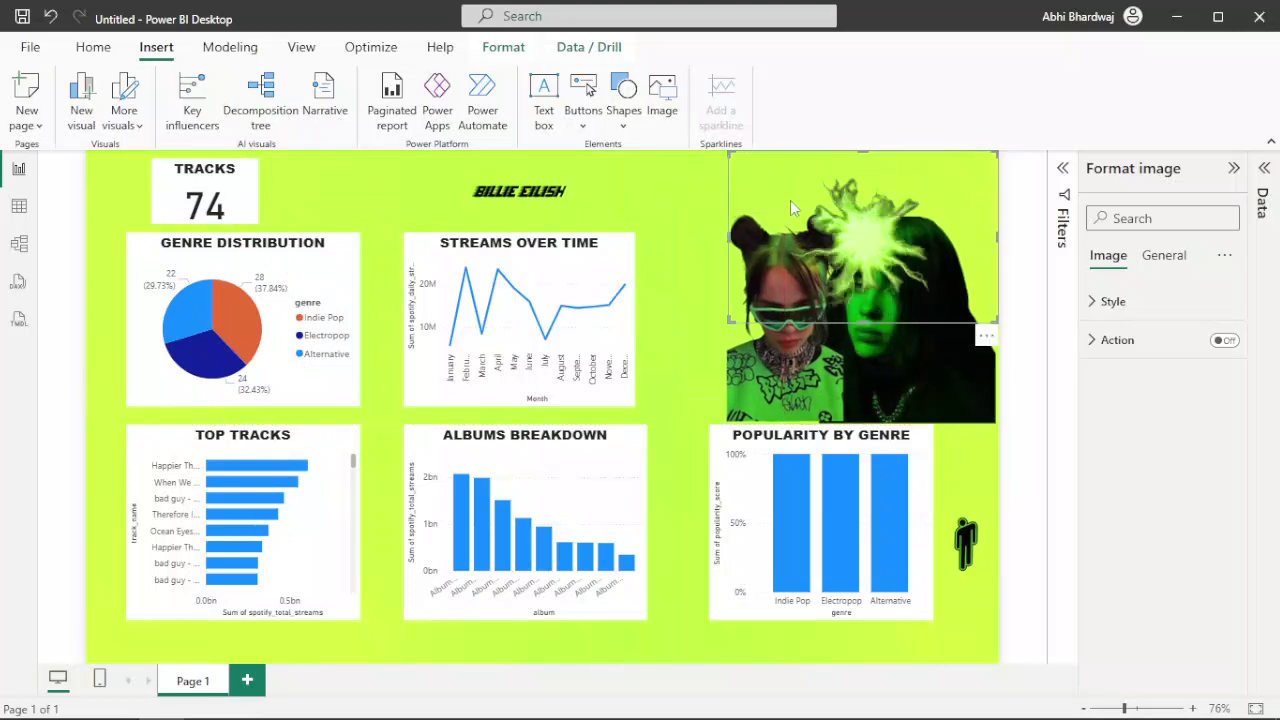
pyautogui.click(728, 242)
pyautogui.click(853, 185)
pyautogui.moveTo(995, 326); pyautogui.dragTo(946, 285)
pyautogui.moveTo(938, 270); pyautogui.dragTo(895, 222)
# - Try the BILLIE EILISH title image in a narrower frame beside the TRACKS card, and remove it from the page
pyautogui.click(660, 173)
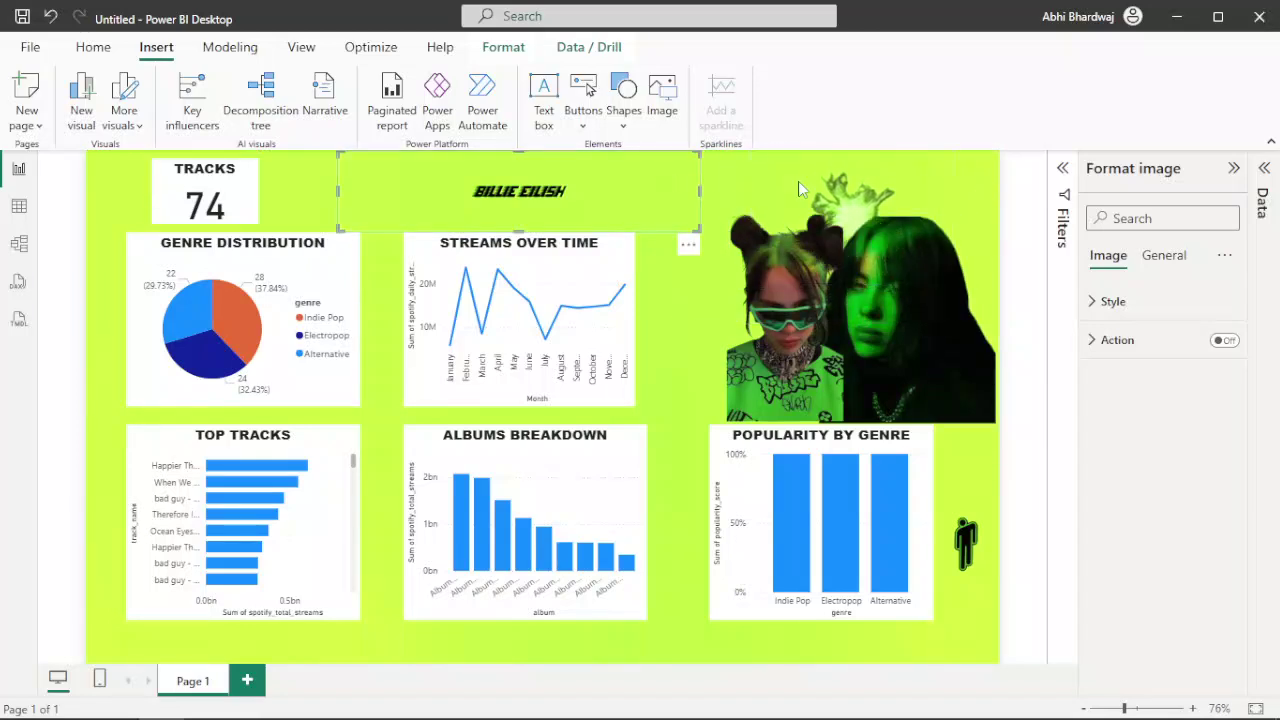
pyautogui.moveTo(634, 194); pyautogui.dragTo(962, 172)
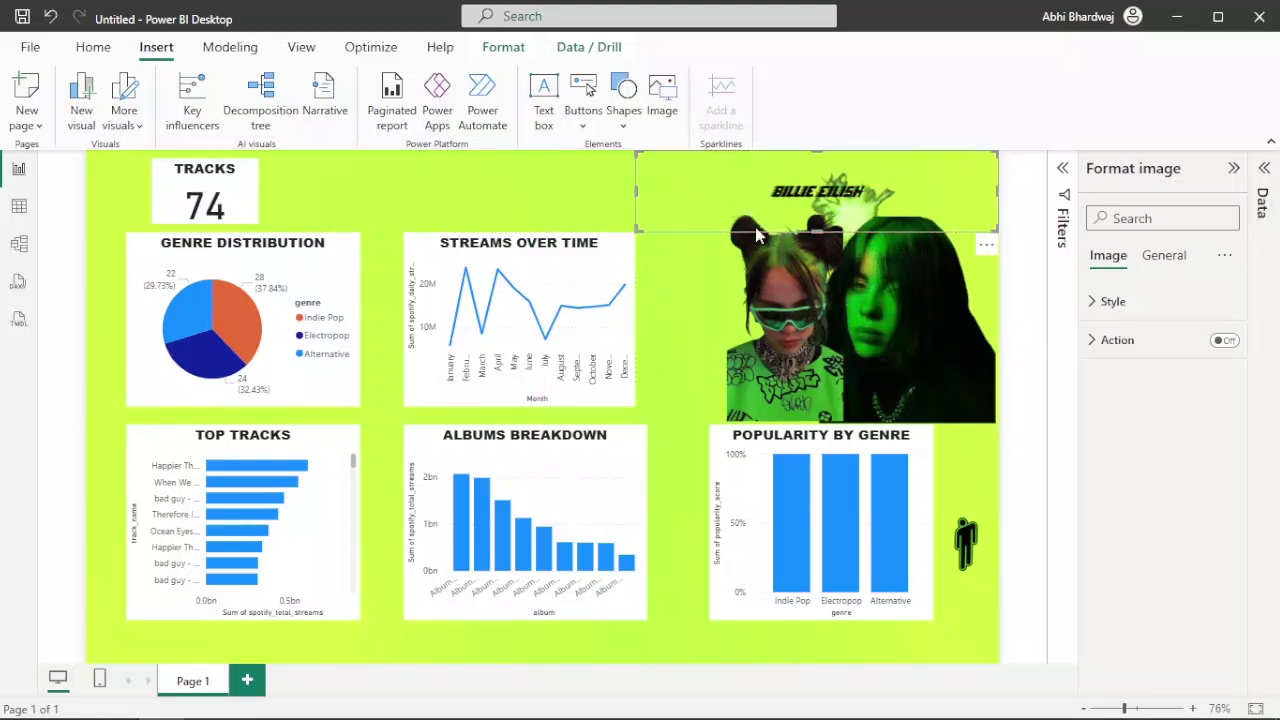
pyautogui.moveTo(638, 231); pyautogui.dragTo(888, 342)
pyautogui.moveTo(918, 281); pyautogui.dragTo(443, 163)
pyautogui.moveTo(430, 322); pyautogui.dragTo(432, 270)
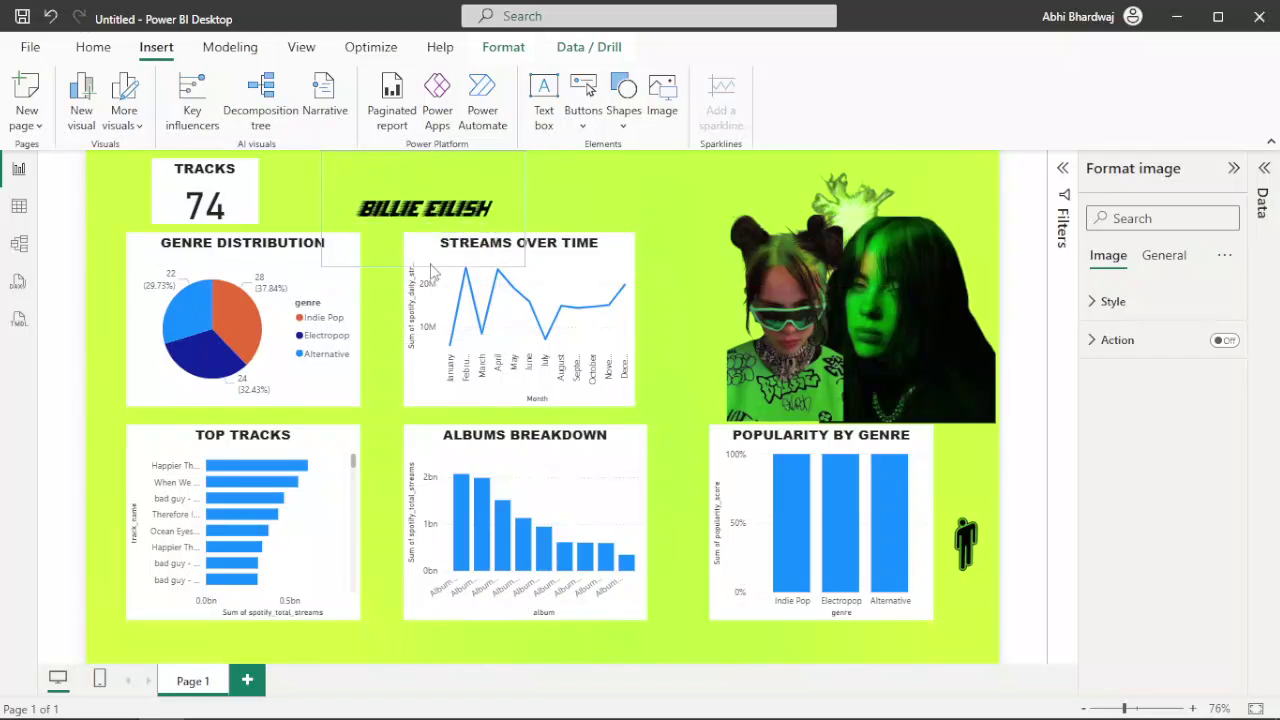
pyautogui.click(513, 279)
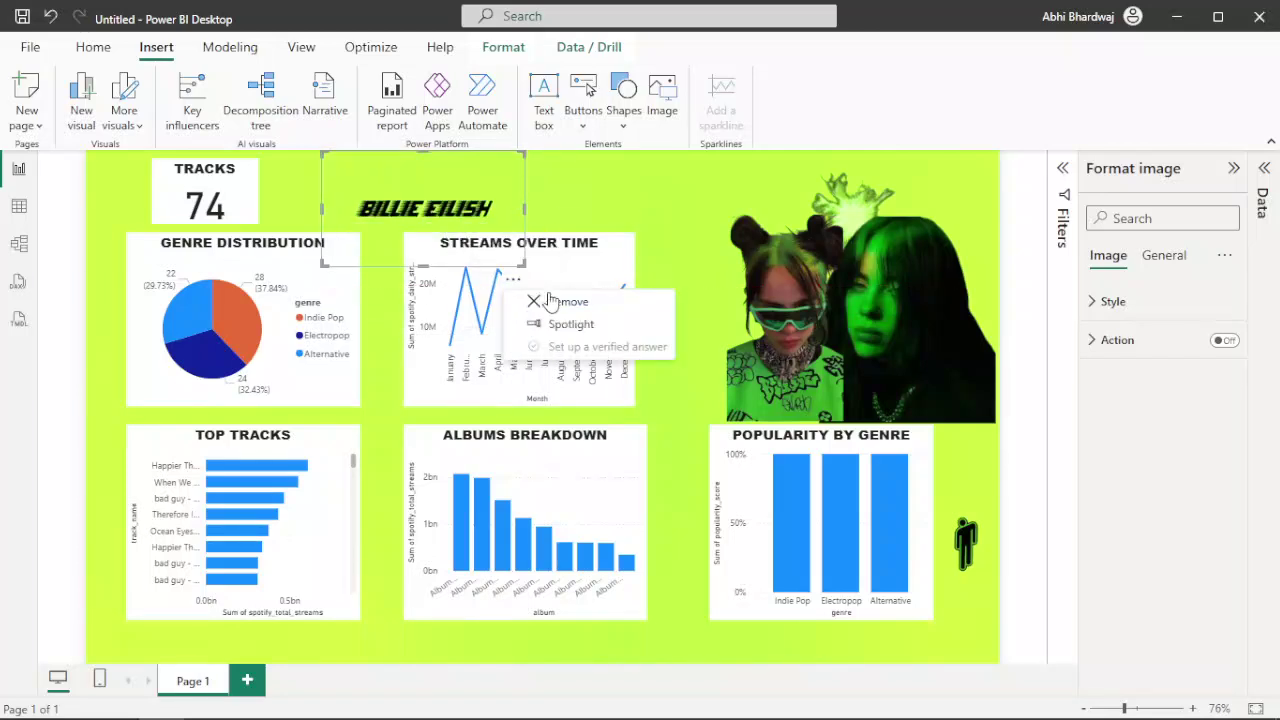
# - Insert the Spotify logo 1 (1).png, shrink it and place it in the page's upper-right corner above the portraits
pyautogui.click(670, 100)
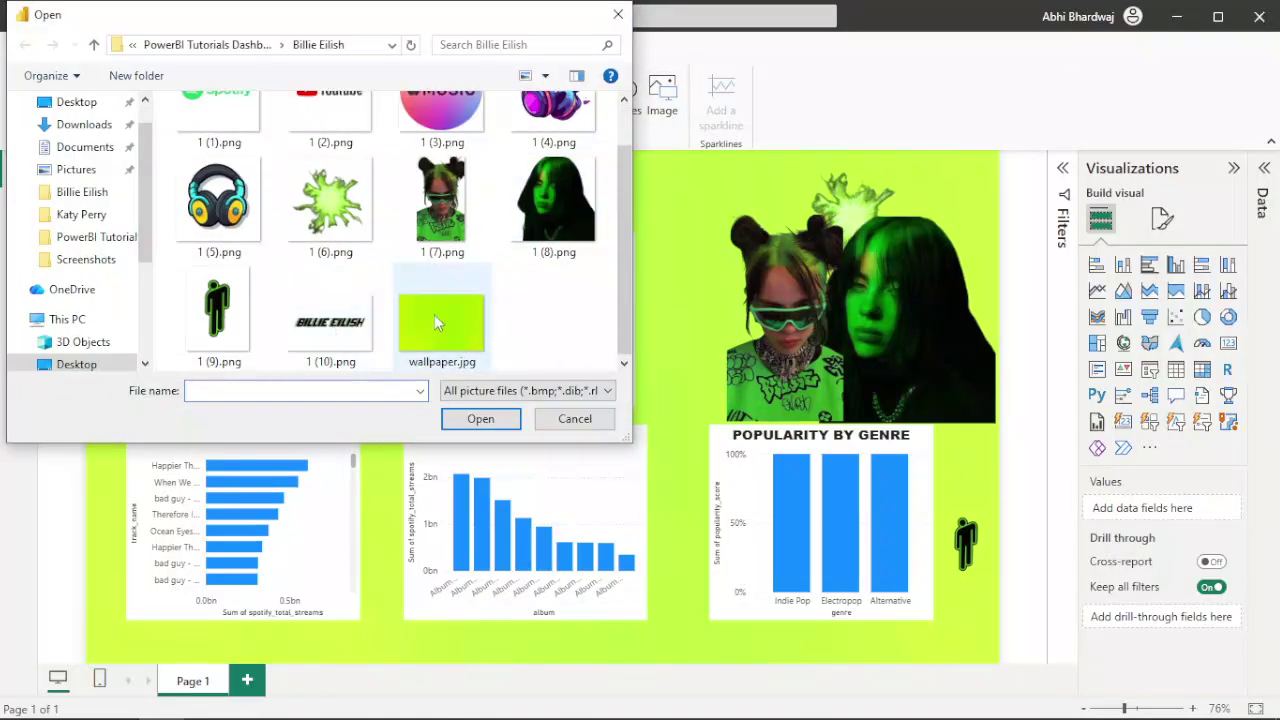
pyautogui.doubleClick(216, 162)
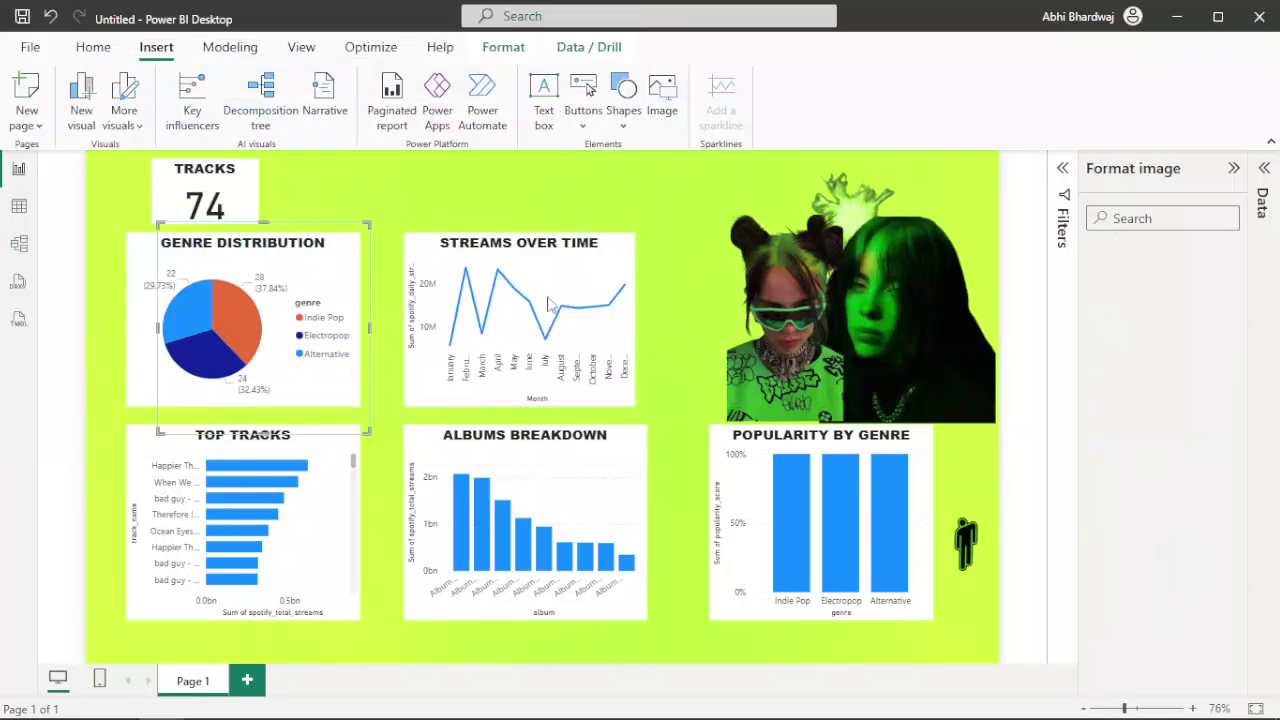
pyautogui.moveTo(283, 317); pyautogui.dragTo(789, 296)
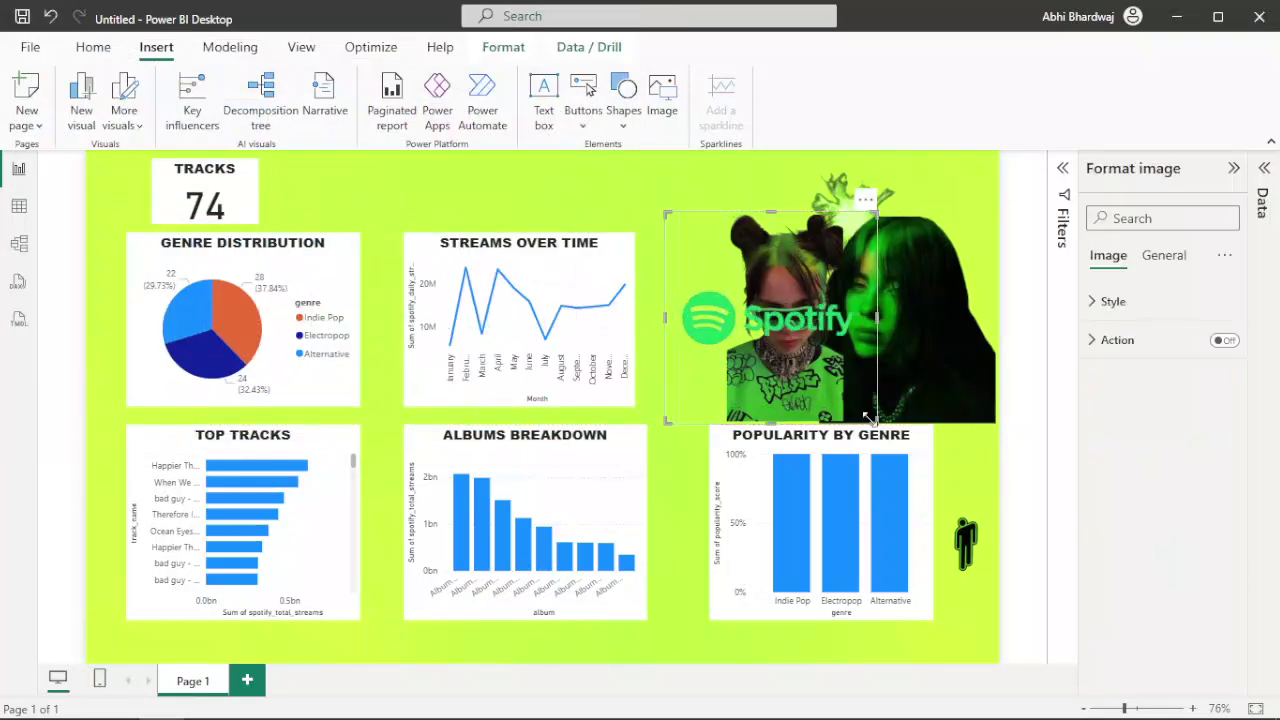
pyautogui.moveTo(803, 396); pyautogui.dragTo(771, 652)
pyautogui.moveTo(845, 456); pyautogui.dragTo(978, 601)
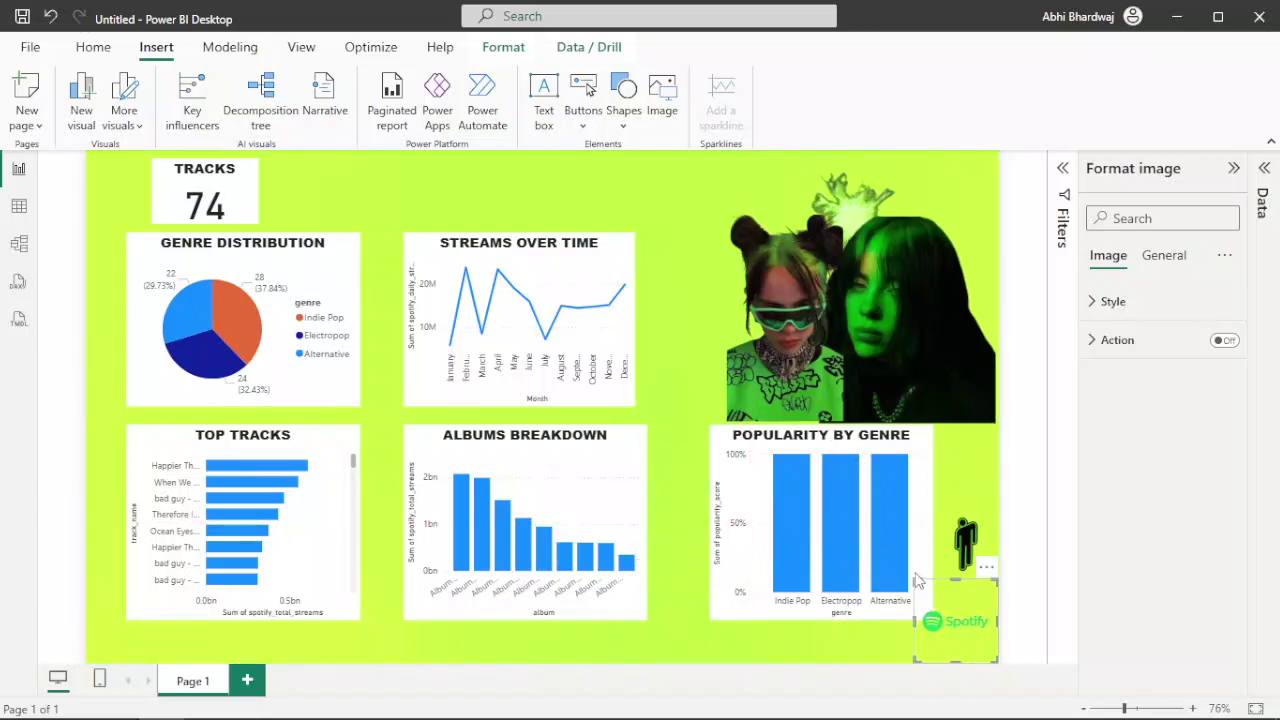
pyautogui.click(962, 603)
pyautogui.moveTo(957, 604); pyautogui.dragTo(872, 232)
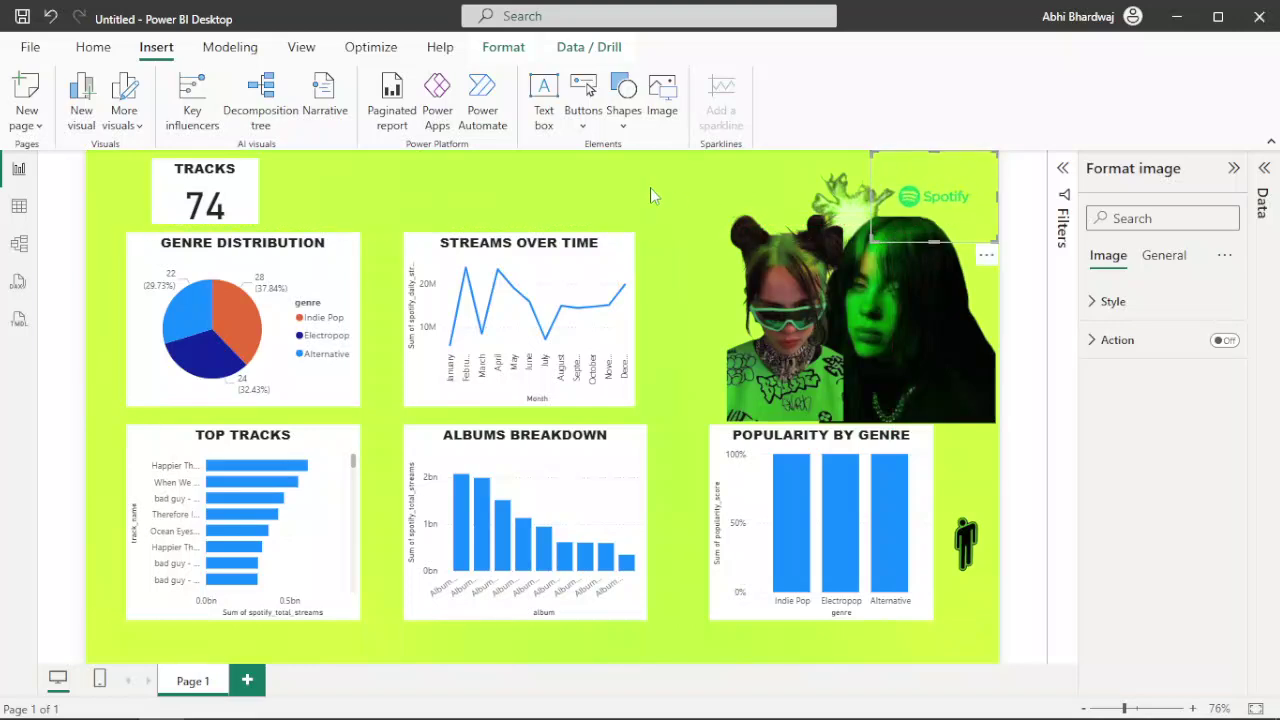
pyautogui.click(554, 182)
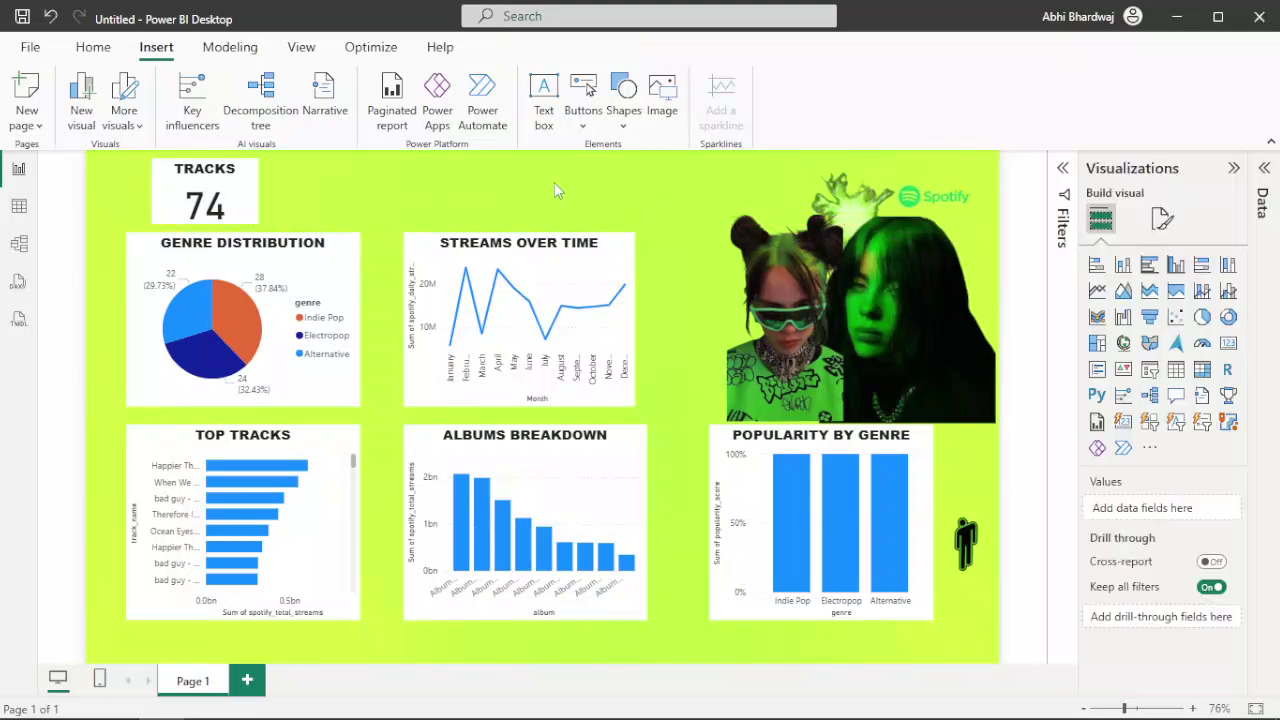
# - Shift the green-glasses portrait closer to the dark portrait, with its lower edge on the top of the POPULARITY BY GENRE chart
pyautogui.moveTo(781, 278); pyautogui.dragTo(815, 276)
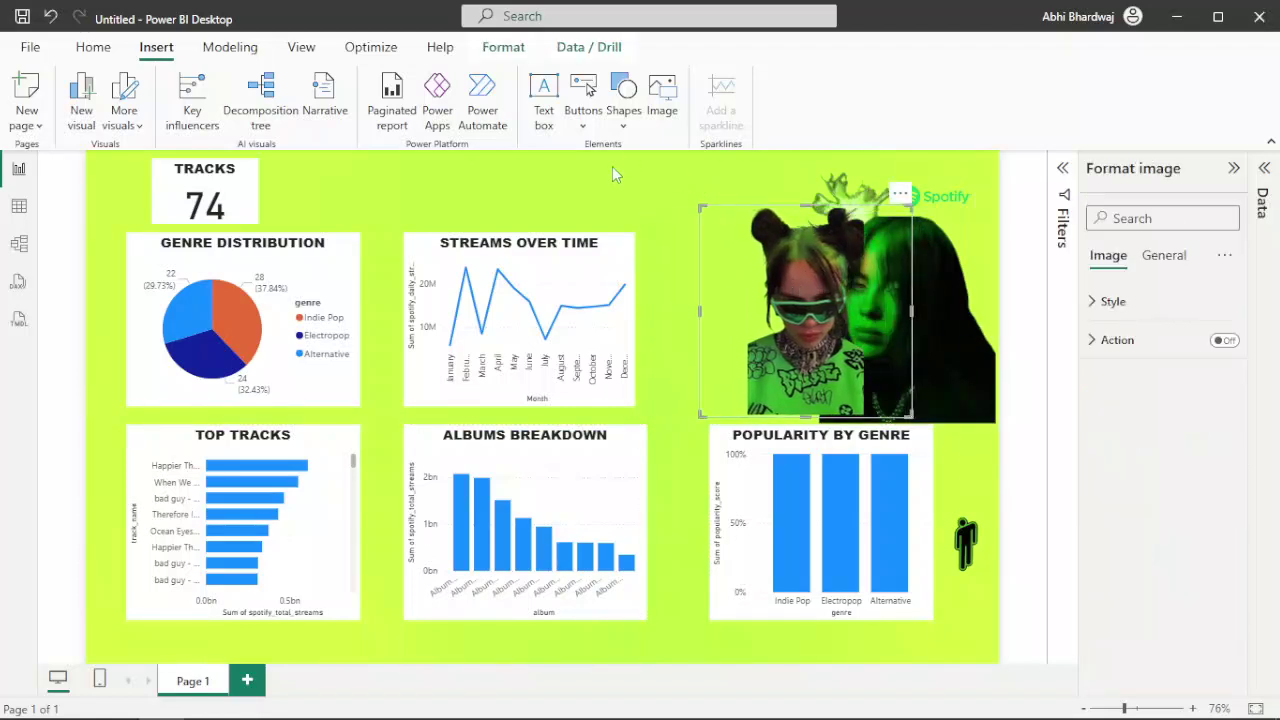
pyautogui.click(612, 166)
pyautogui.click(826, 320)
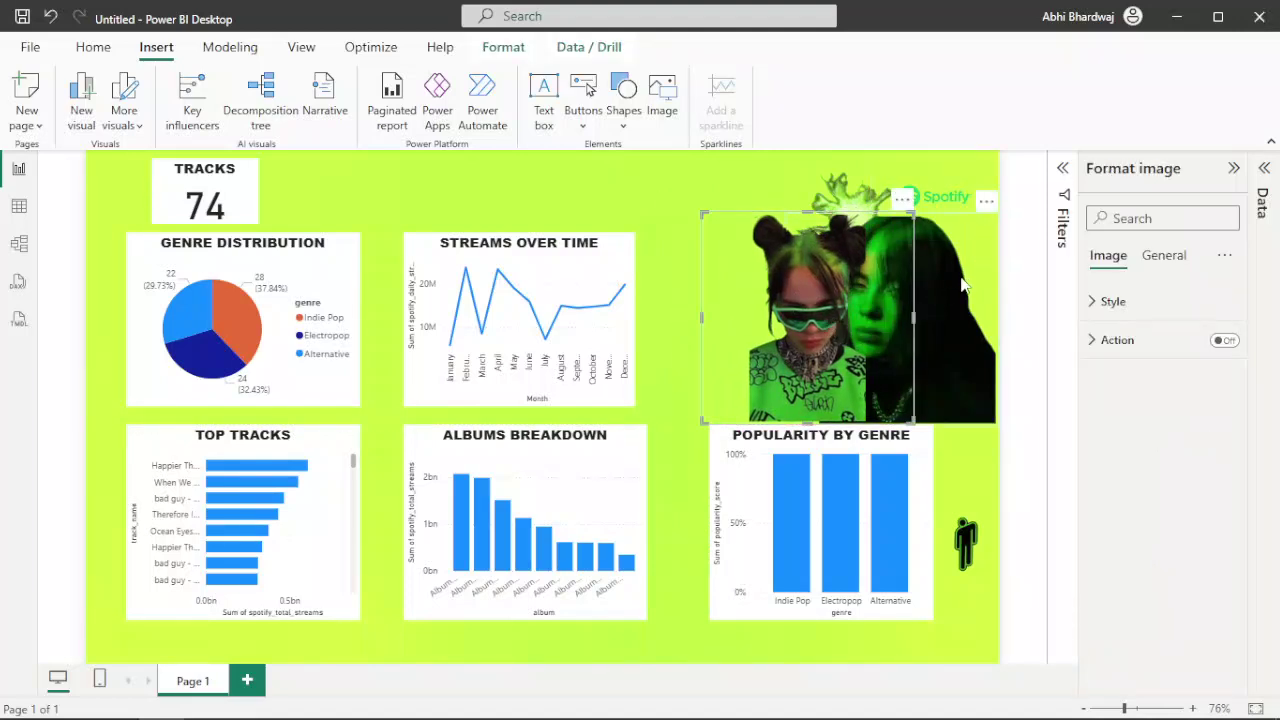
# - Remove the dark portrait, insert 1 (8).png again in the same place, and set the green-glasses portrait to its left
pyautogui.click(986, 200)
pyautogui.click(1022, 224)
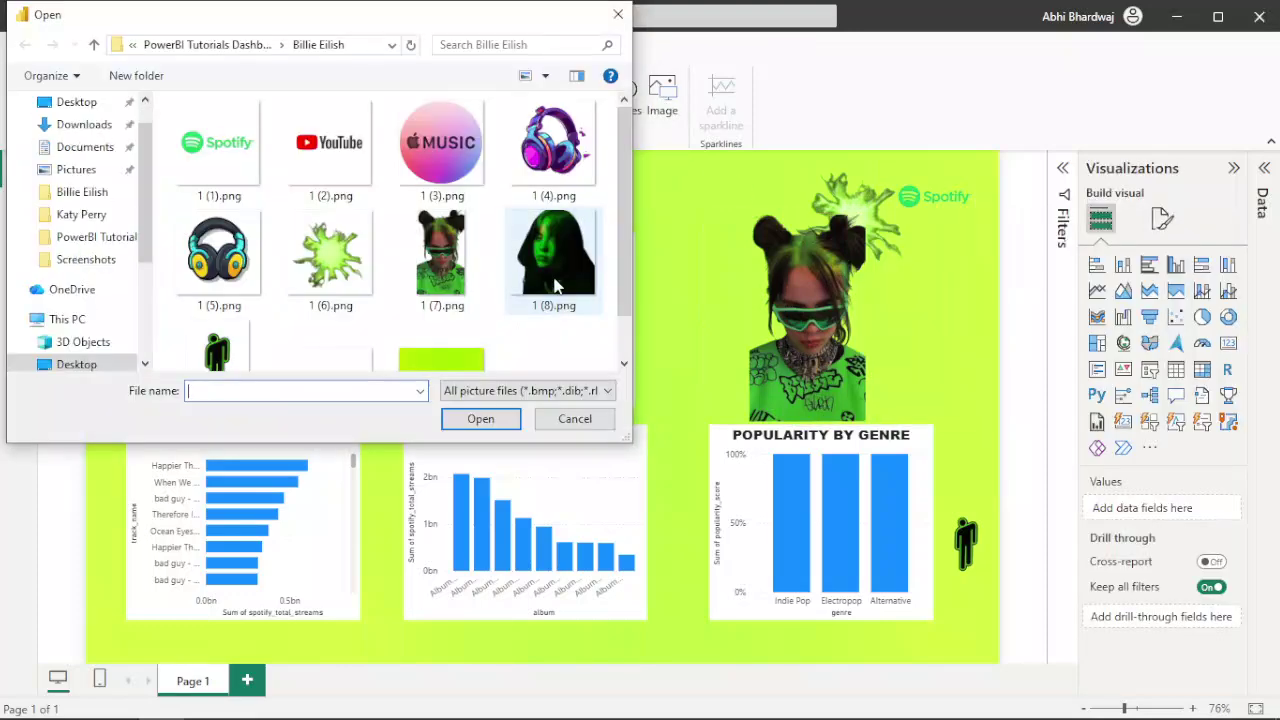
pyautogui.doubleClick(554, 278)
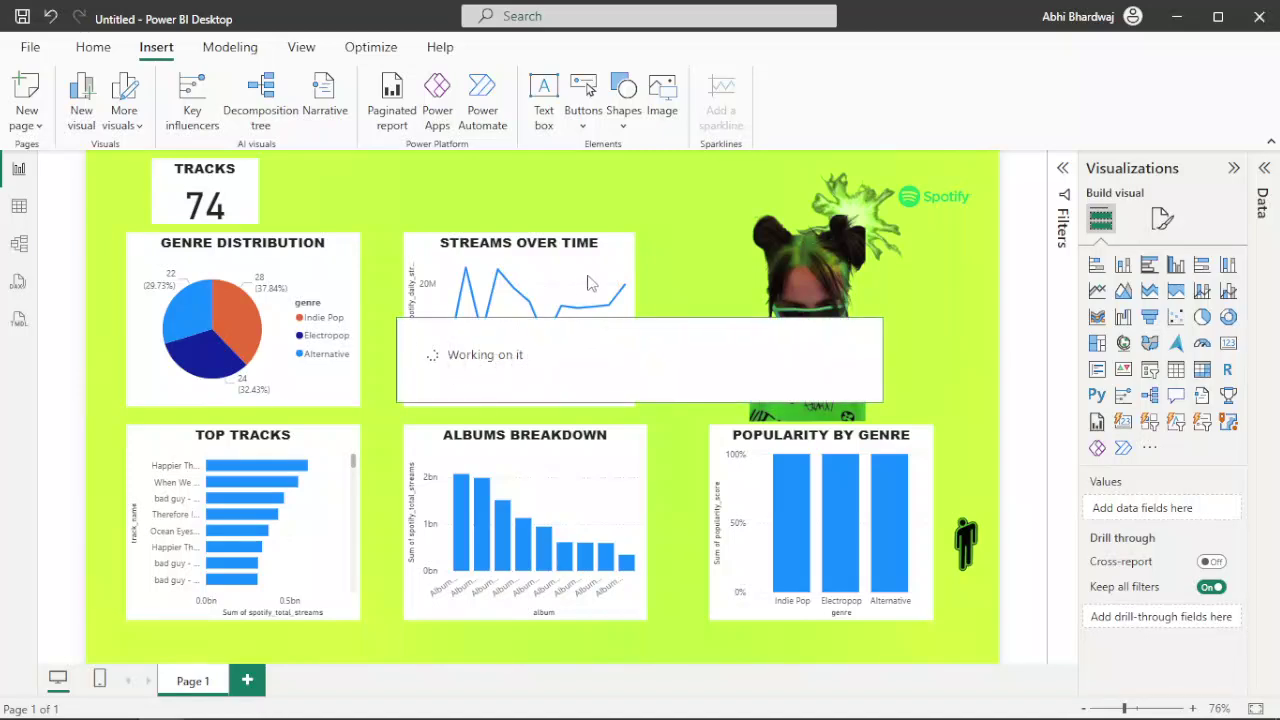
pyautogui.moveTo(262, 325); pyautogui.dragTo(1016, 320)
pyautogui.moveTo(748, 311); pyautogui.dragTo(742, 311)
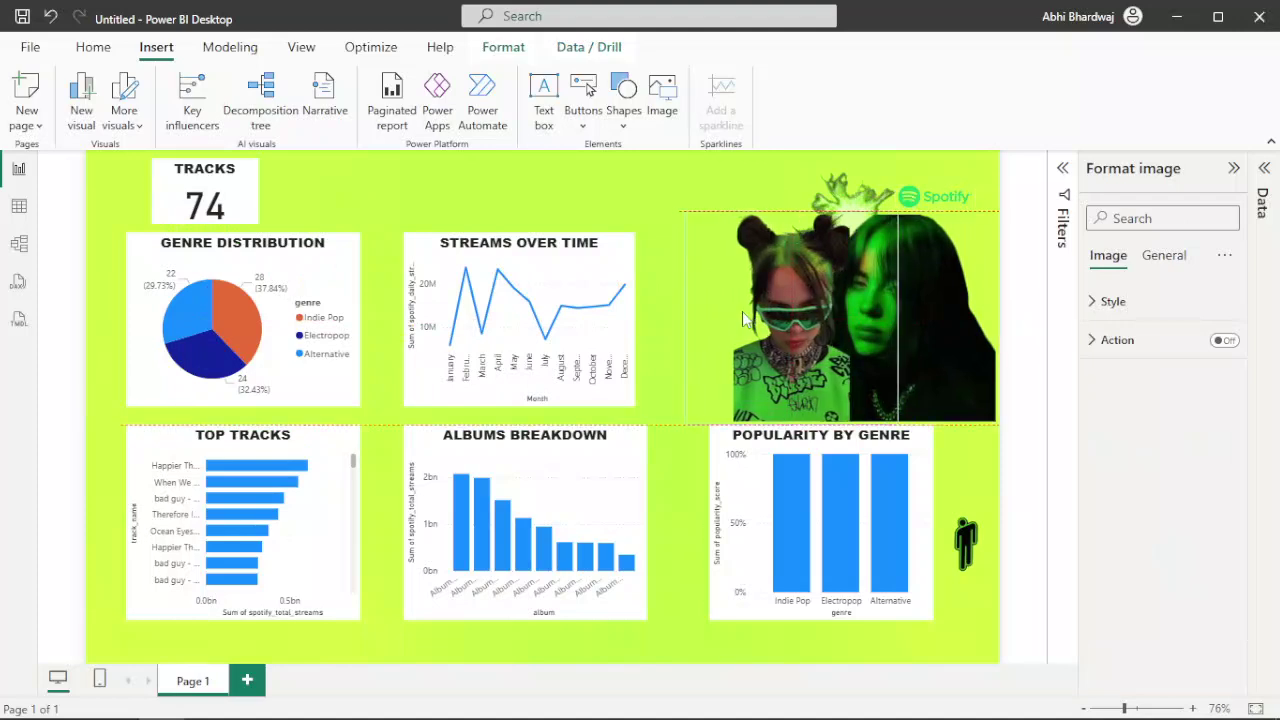
pyautogui.click(516, 172)
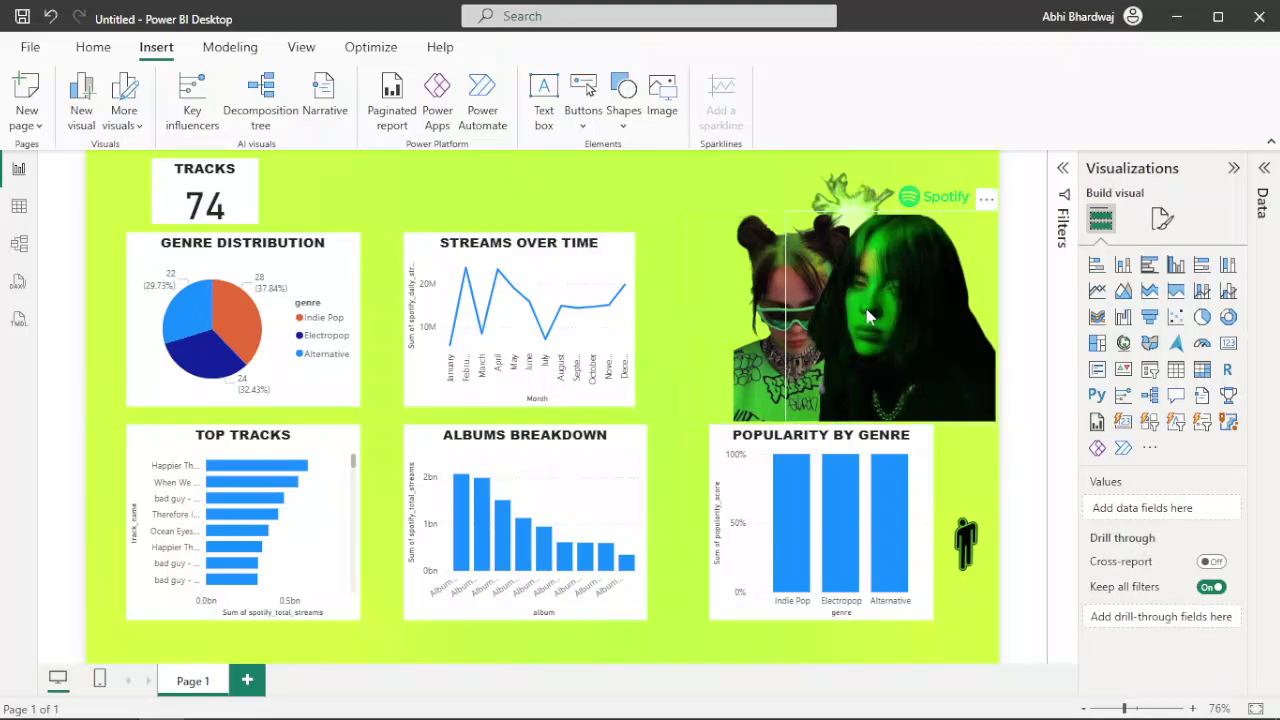
# - Swap the two portraits' places, with the dark one on the left overlapping the green-glasses one on the right
pyautogui.moveTo(737, 298); pyautogui.dragTo(784, 288)
pyautogui.moveTo(945, 293); pyautogui.dragTo(989, 286)
pyautogui.moveTo(746, 306); pyautogui.dragTo(821, 303)
pyautogui.click(576, 207)
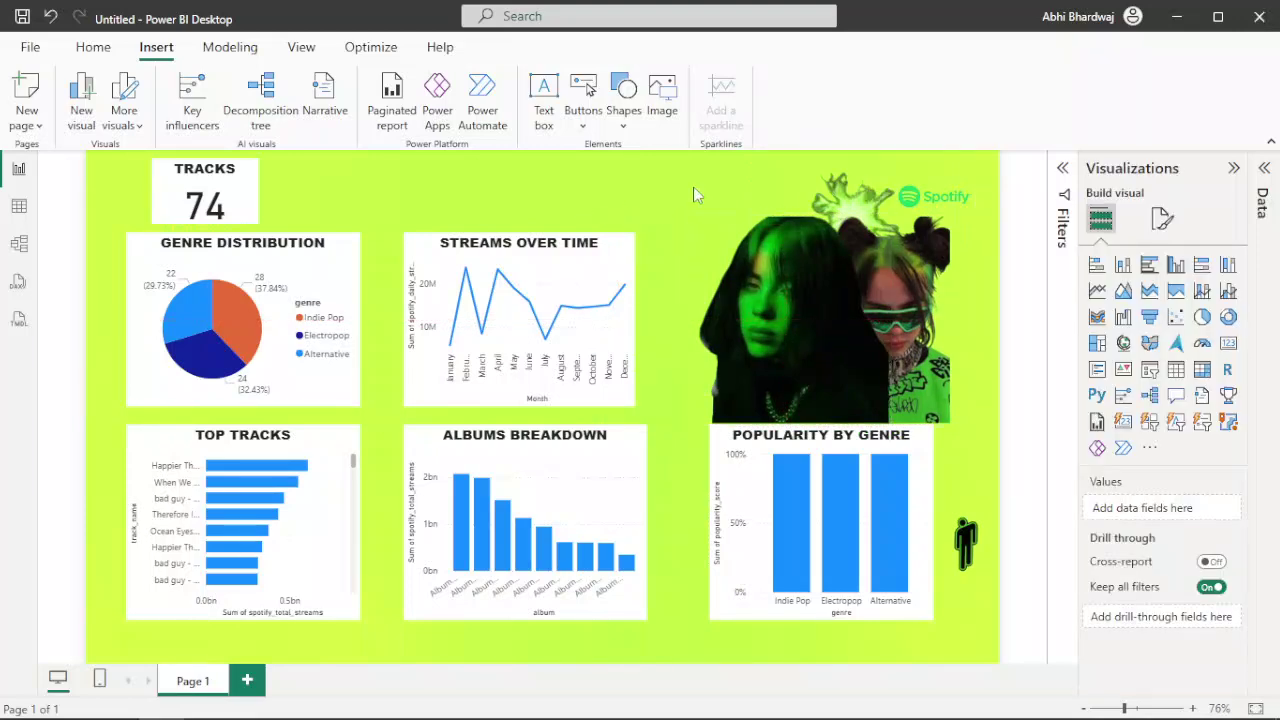
pyautogui.moveTo(778, 280); pyautogui.dragTo(790, 281)
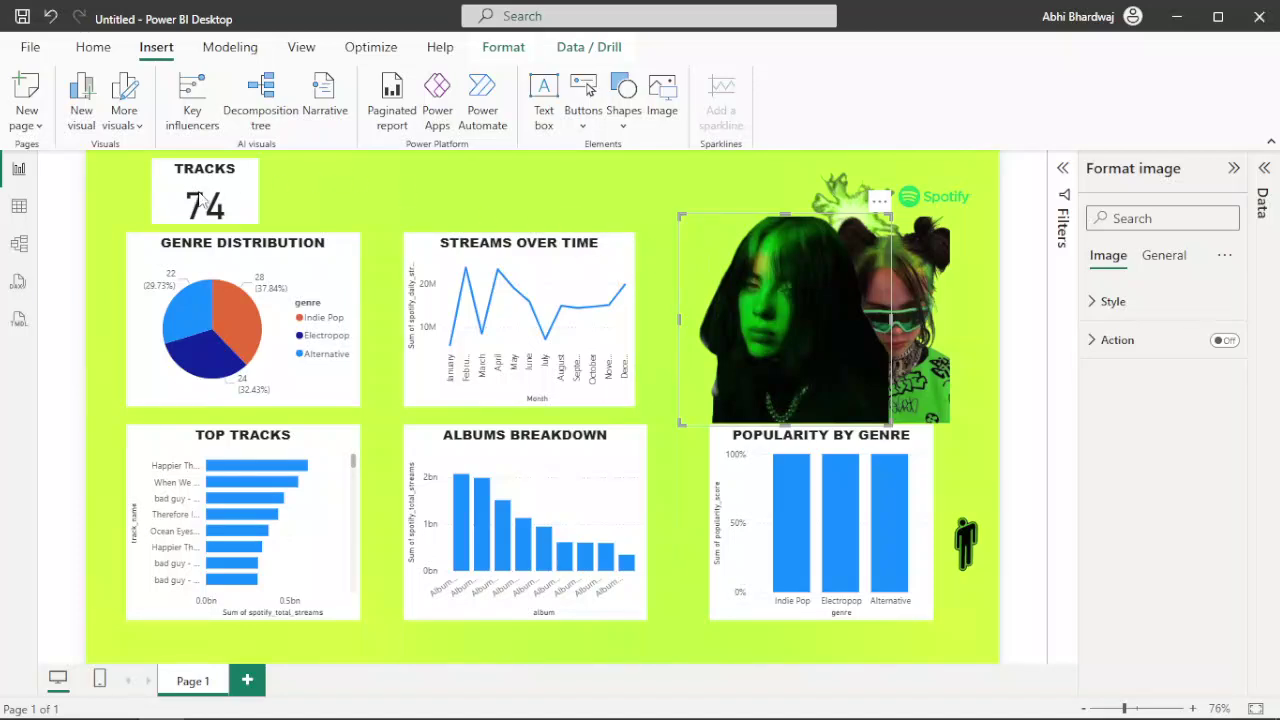
# - Set the GENRE DISTRIBUTION chart's background to bright green with 85% transparency
pyautogui.click(341, 273)
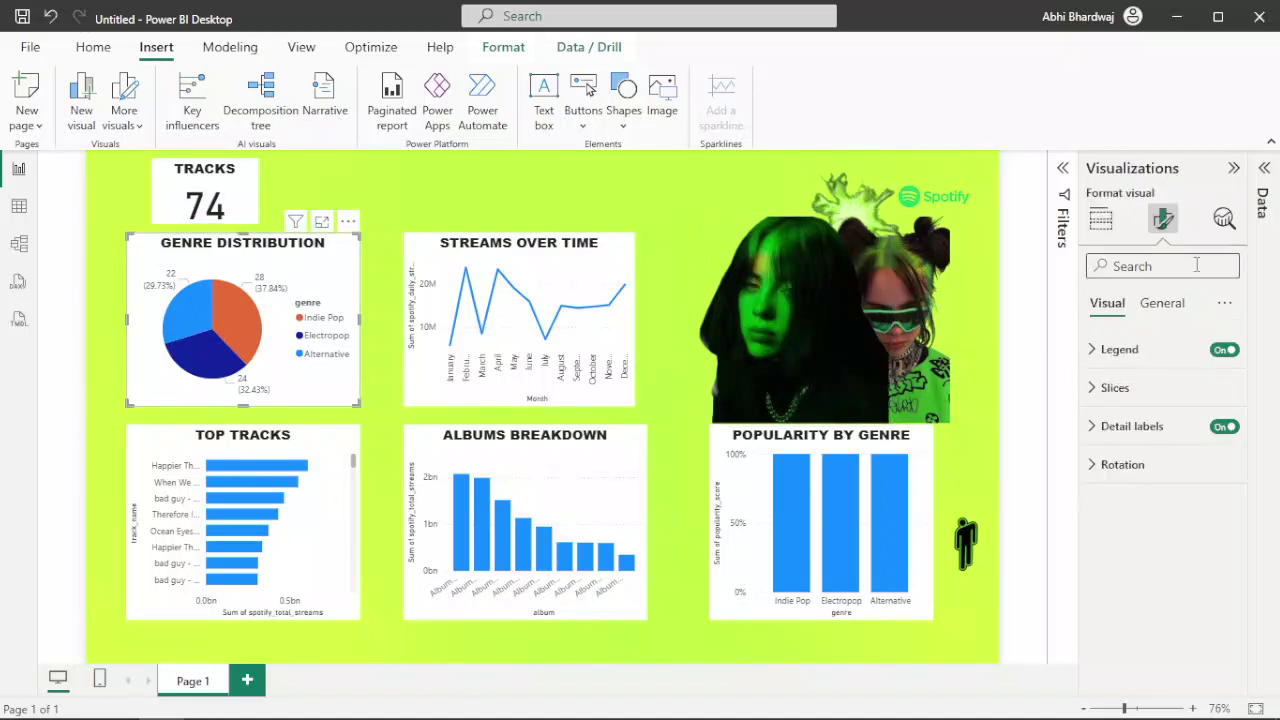
pyautogui.click(1162, 303)
pyautogui.click(1117, 426)
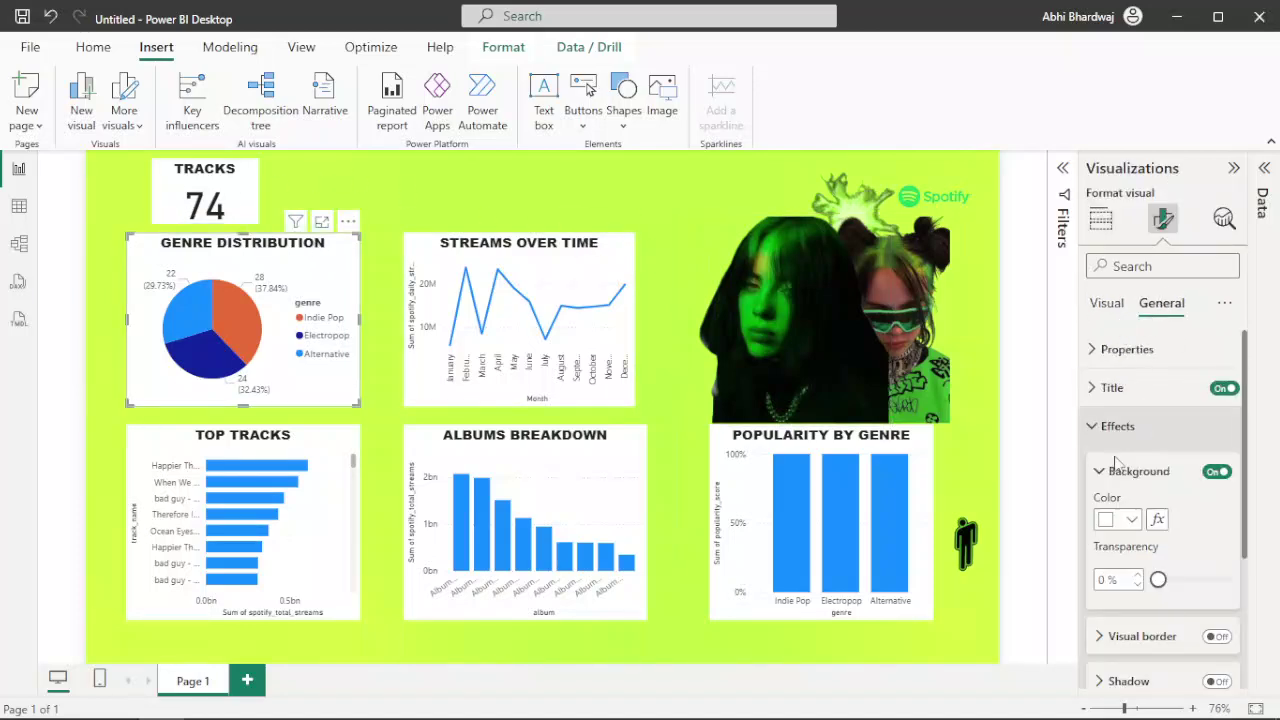
pyautogui.click(1131, 519)
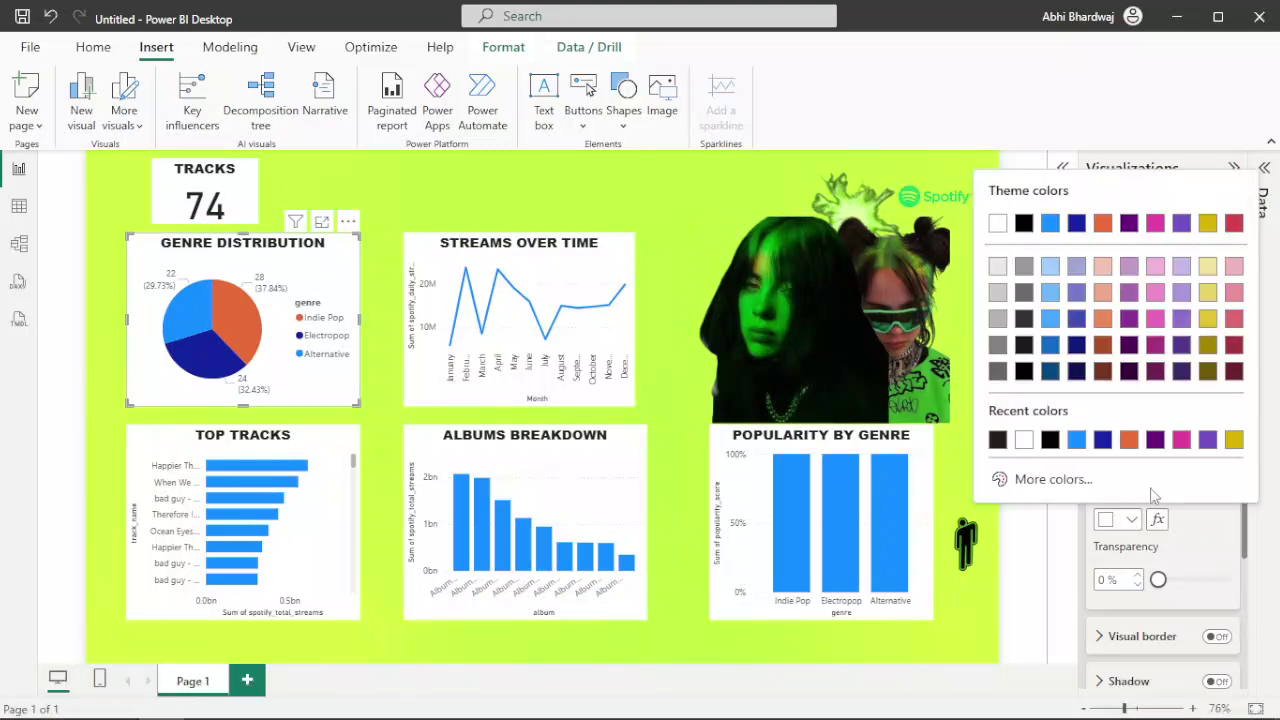
pyautogui.click(1062, 480)
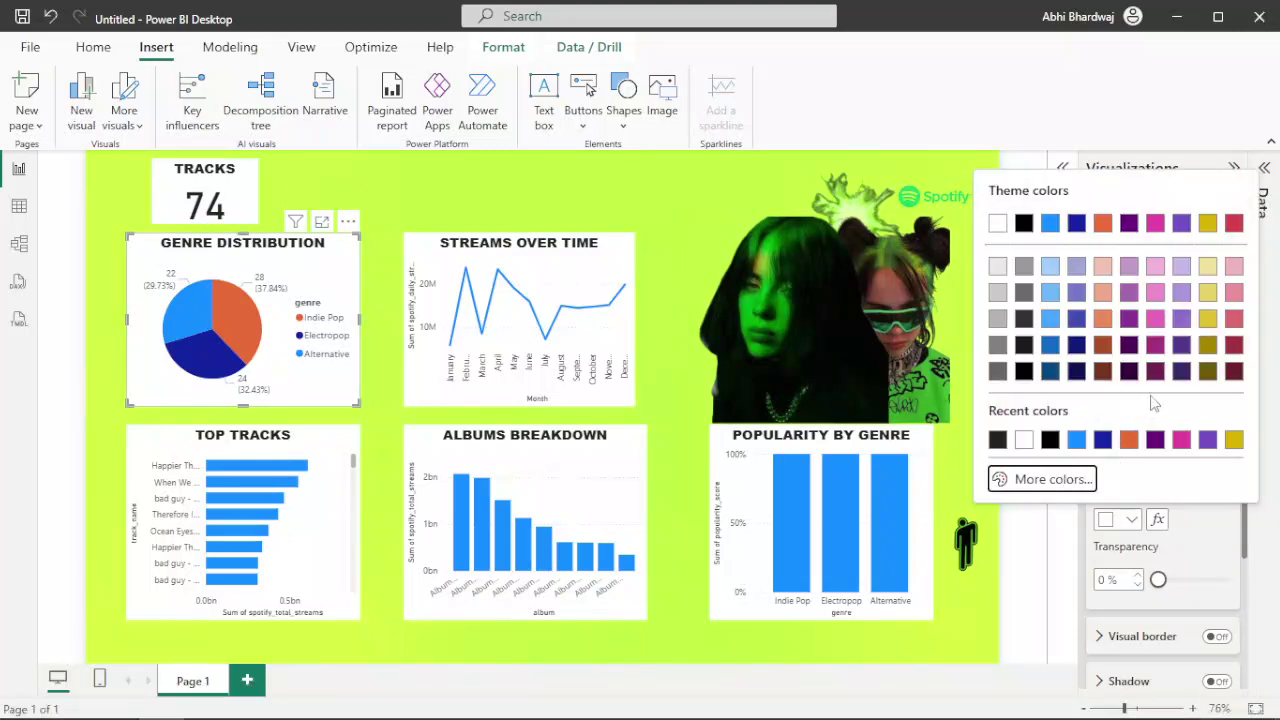
pyautogui.click(1081, 415)
pyautogui.moveTo(1205, 225); pyautogui.dragTo(1235, 186)
pyautogui.click(1202, 594)
pyautogui.moveTo(1164, 585); pyautogui.dragTo(1219, 588)
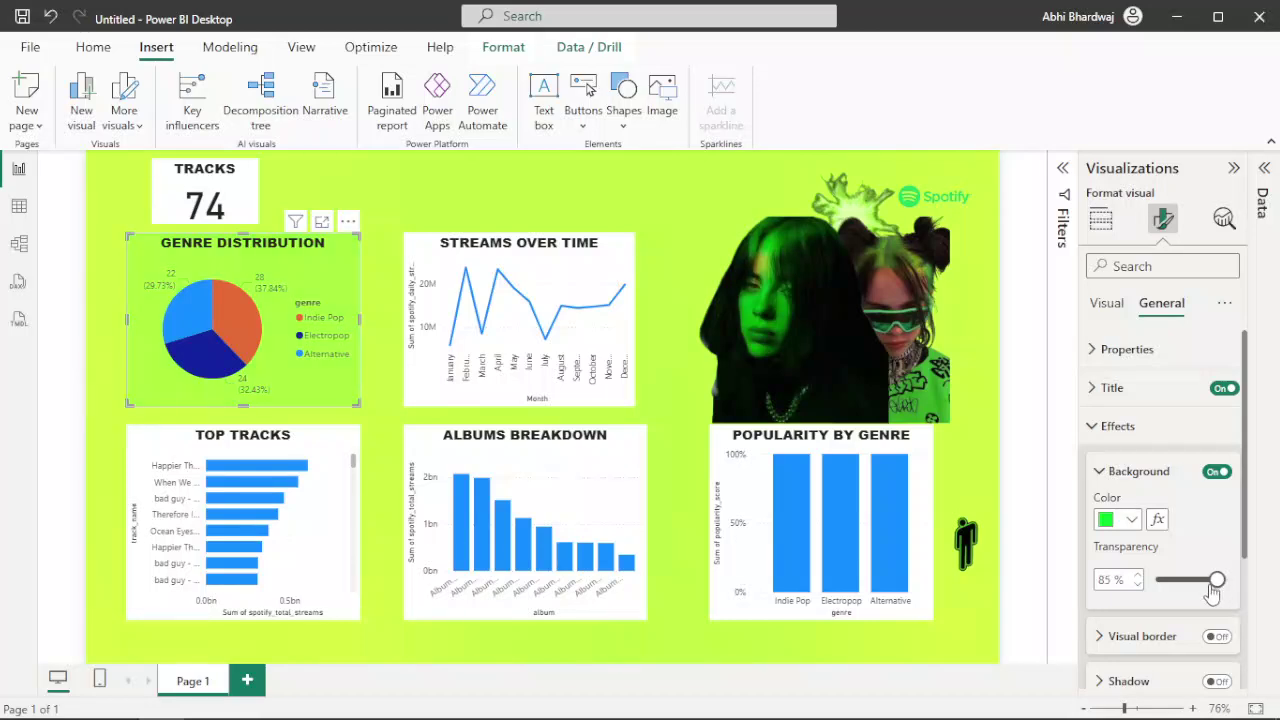
# - Give the GENRE DISTRIBUTION chart a white visual border with 30 px rounded corners and turn on its shadow
pyautogui.click(1217, 636)
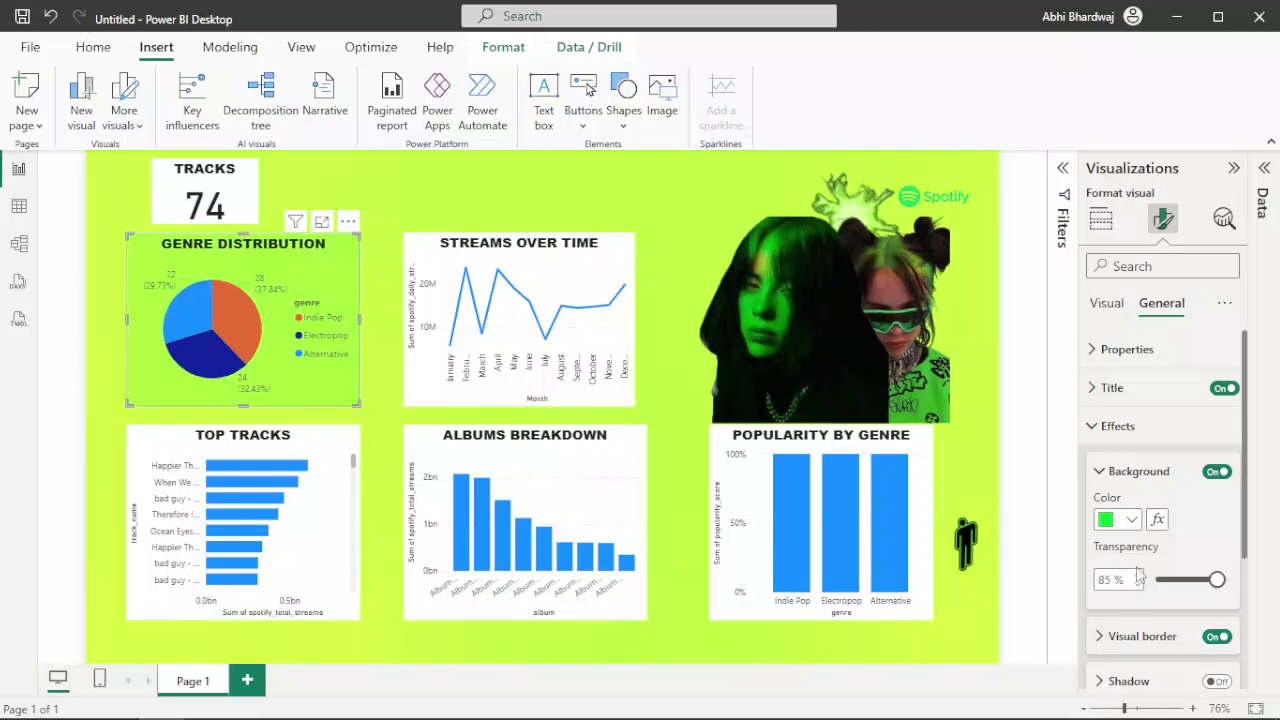
pyautogui.scroll(-2, 1140, 590)
pyautogui.click(1143, 543)
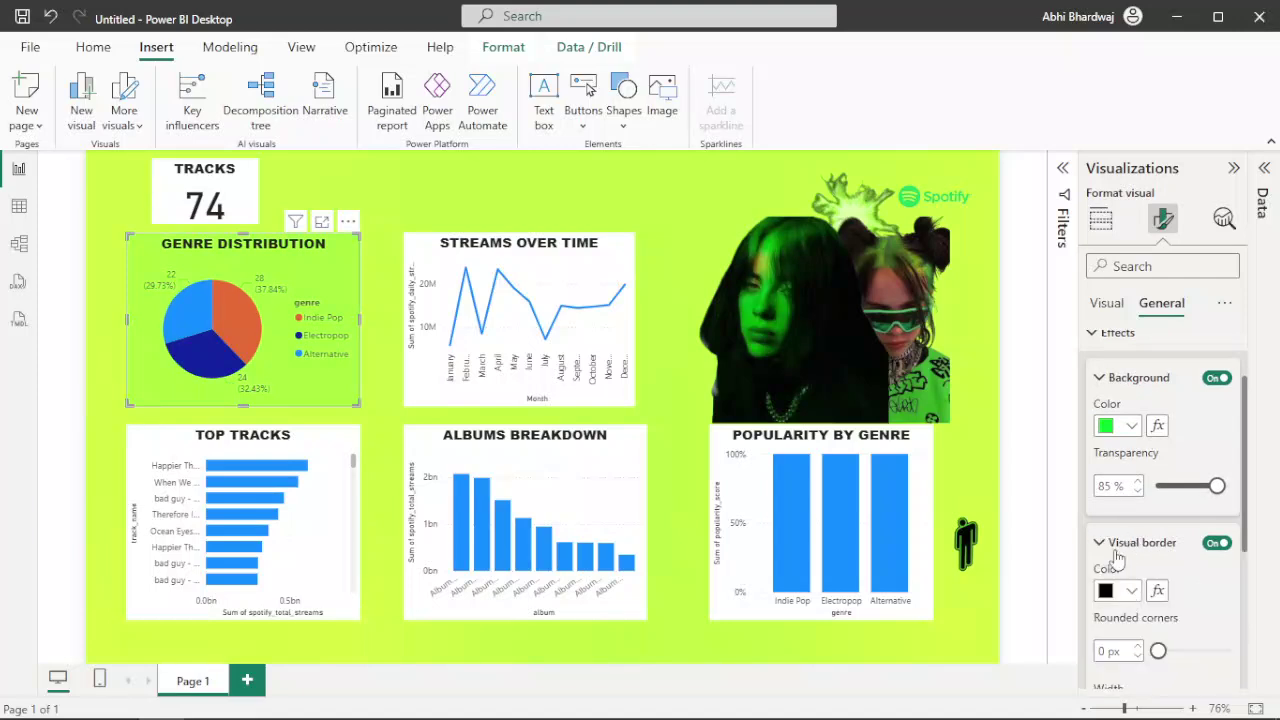
pyautogui.click(1124, 591)
pyautogui.click(1050, 511)
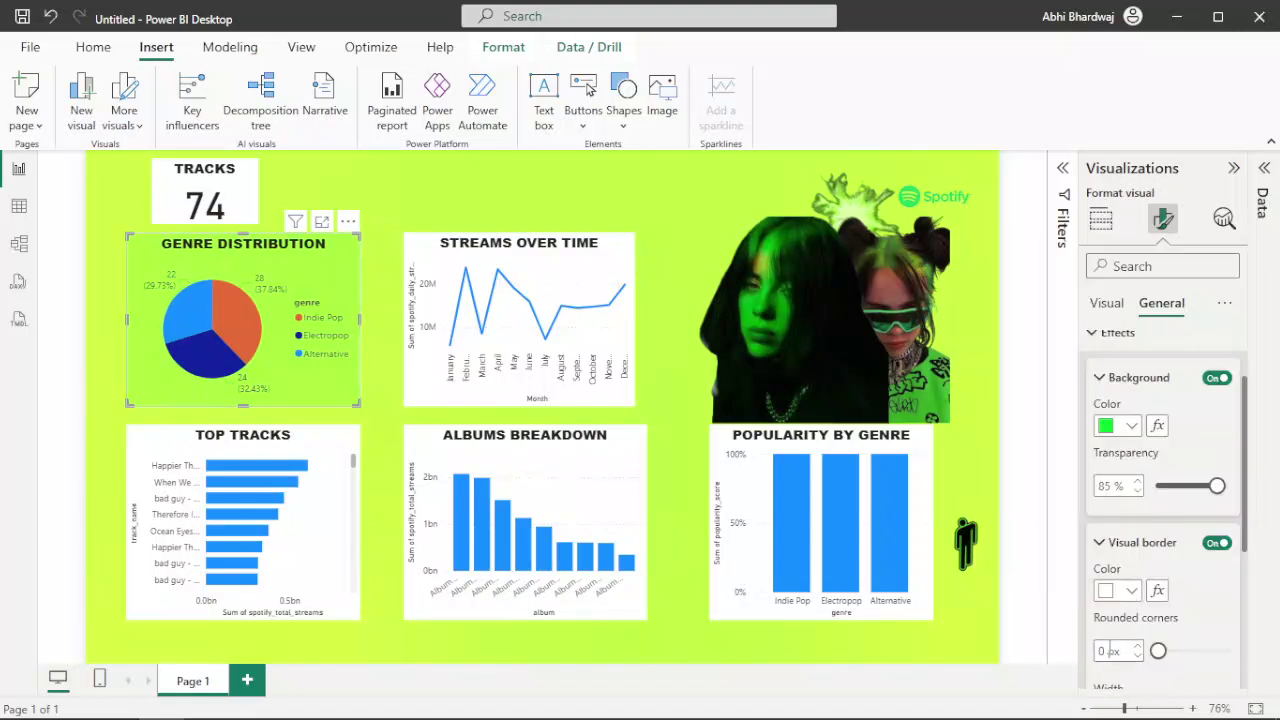
pyautogui.moveTo(1157, 652); pyautogui.dragTo(1225, 652)
pyautogui.scroll(-3, 1205, 605)
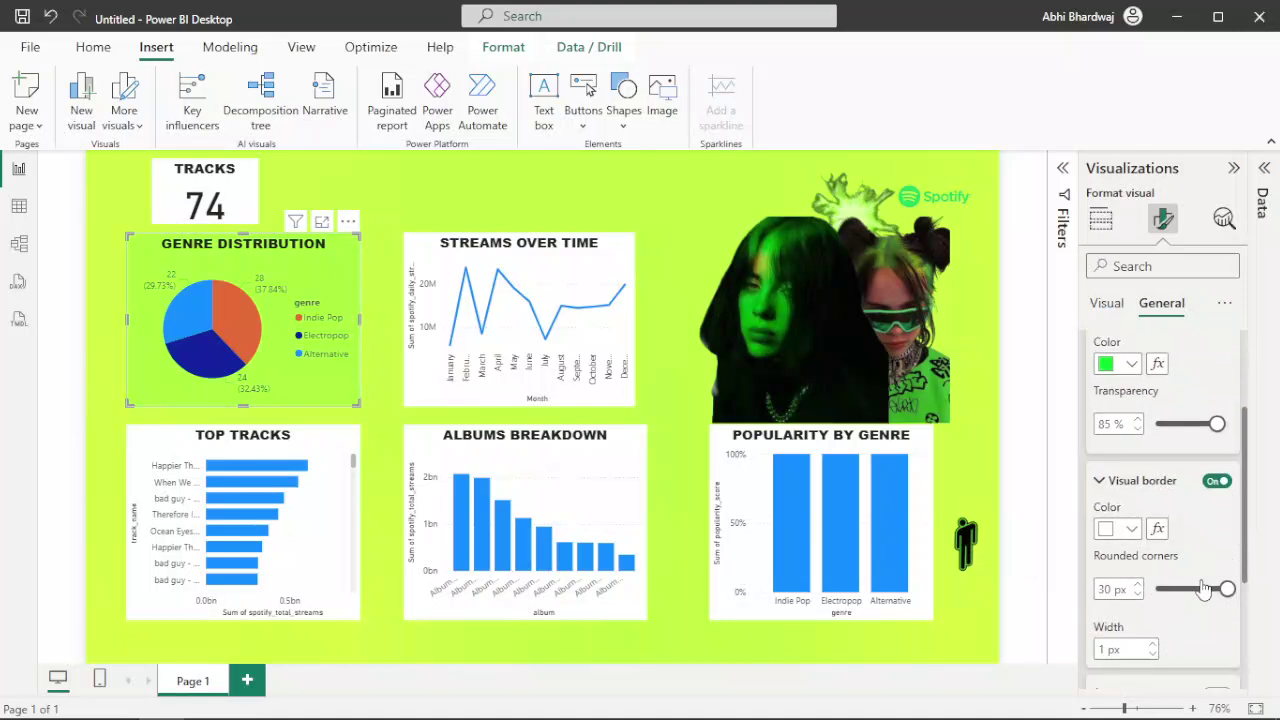
pyautogui.click(1216, 569)
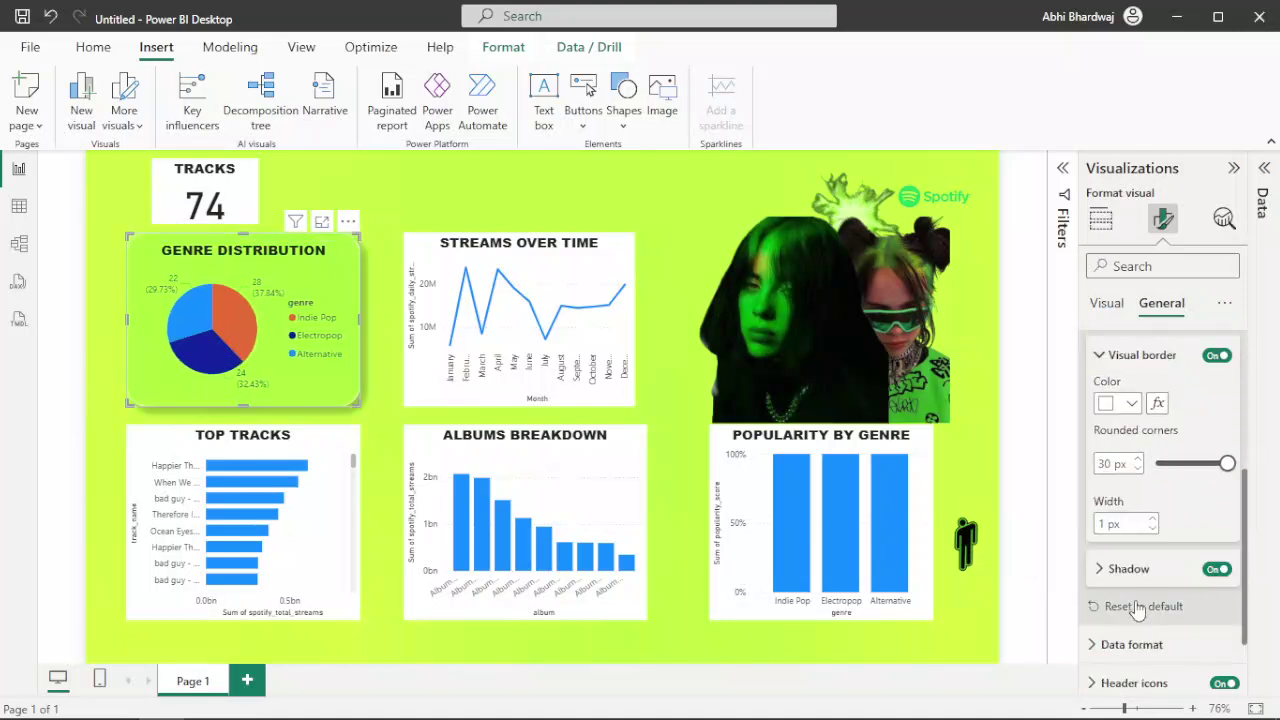
# - Set the GENRE DISTRIBUTION chart's background to custom green #00F127 with 89% transparency
pyautogui.scroll(3, 1150, 400)
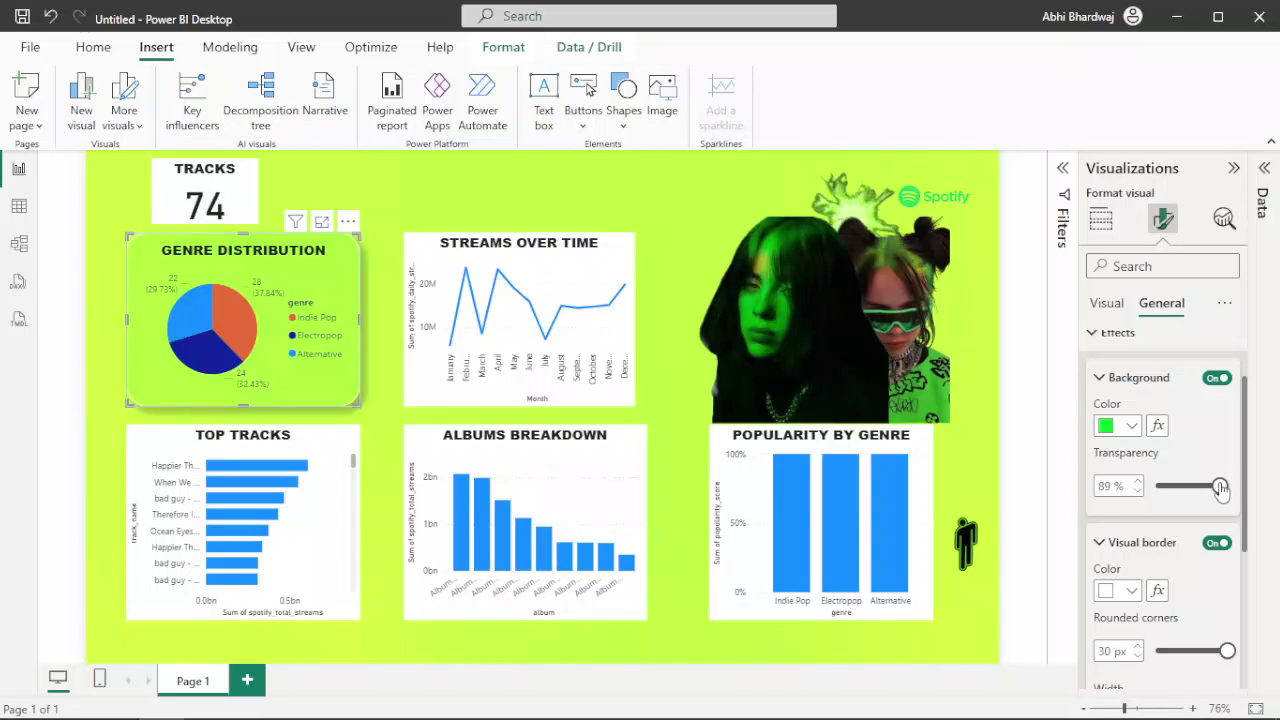
pyautogui.click(1120, 427)
pyautogui.click(1088, 387)
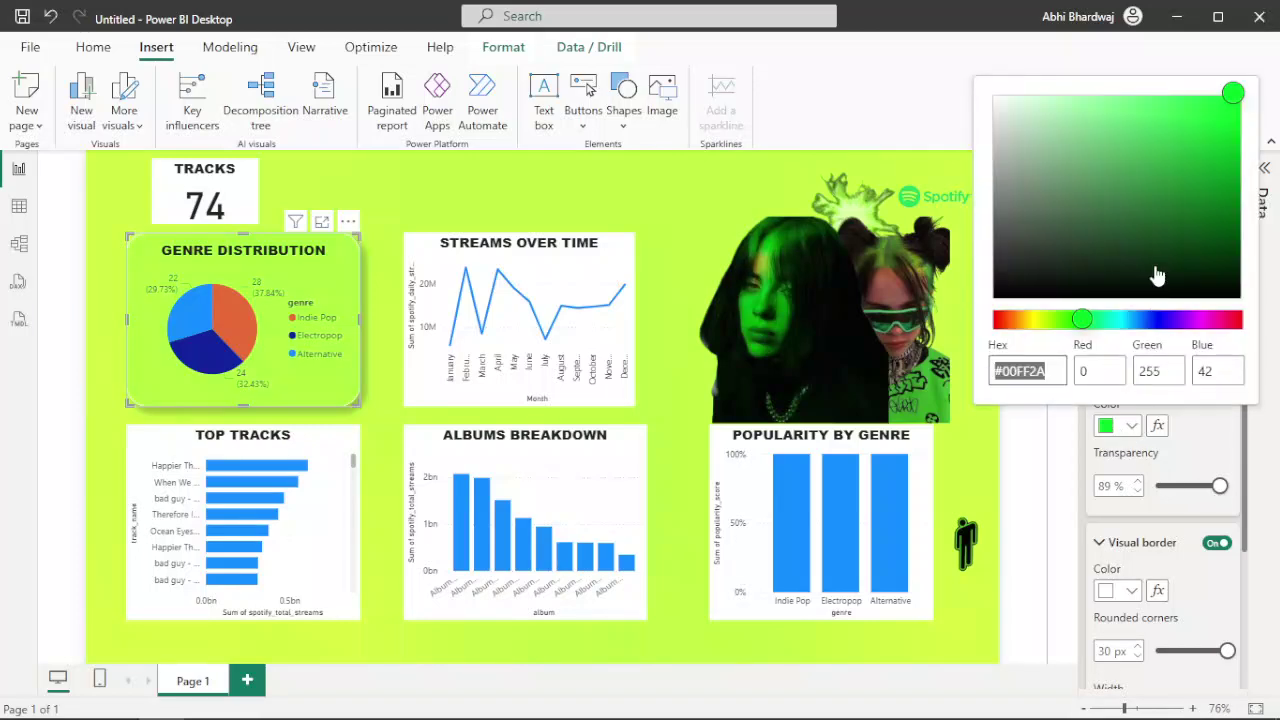
pyautogui.click(1193, 96)
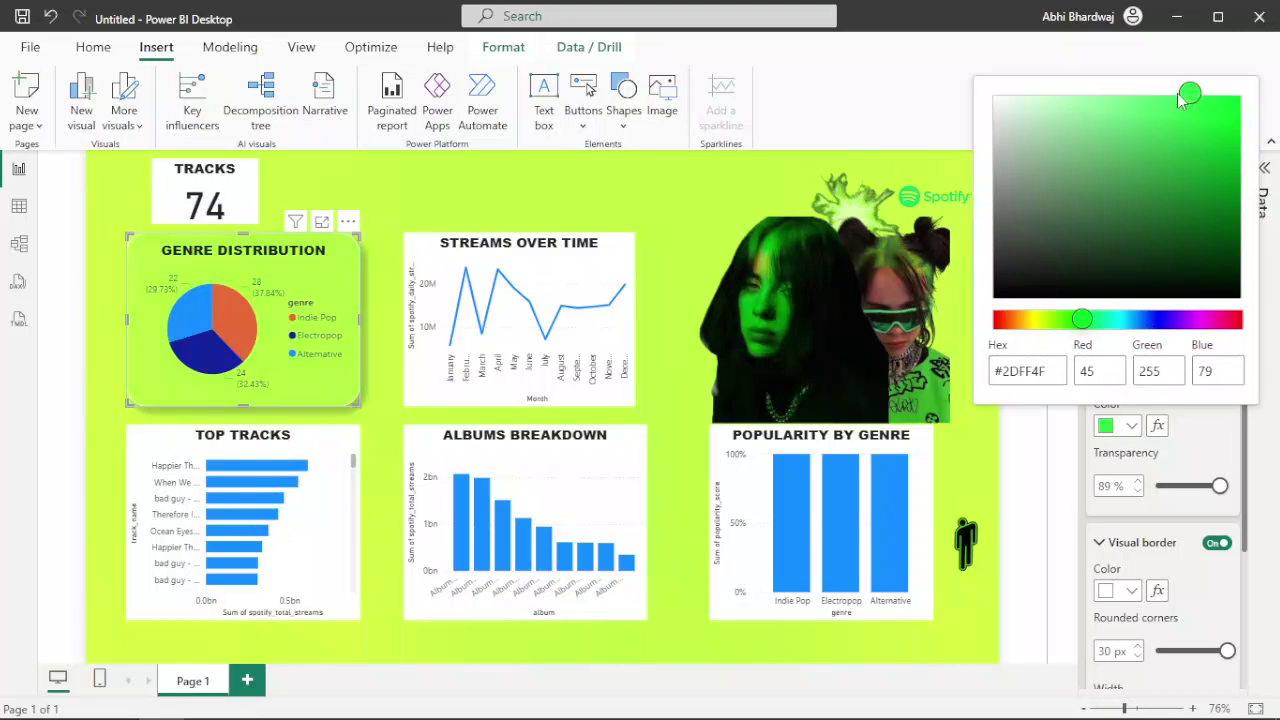
pyautogui.click(1146, 96)
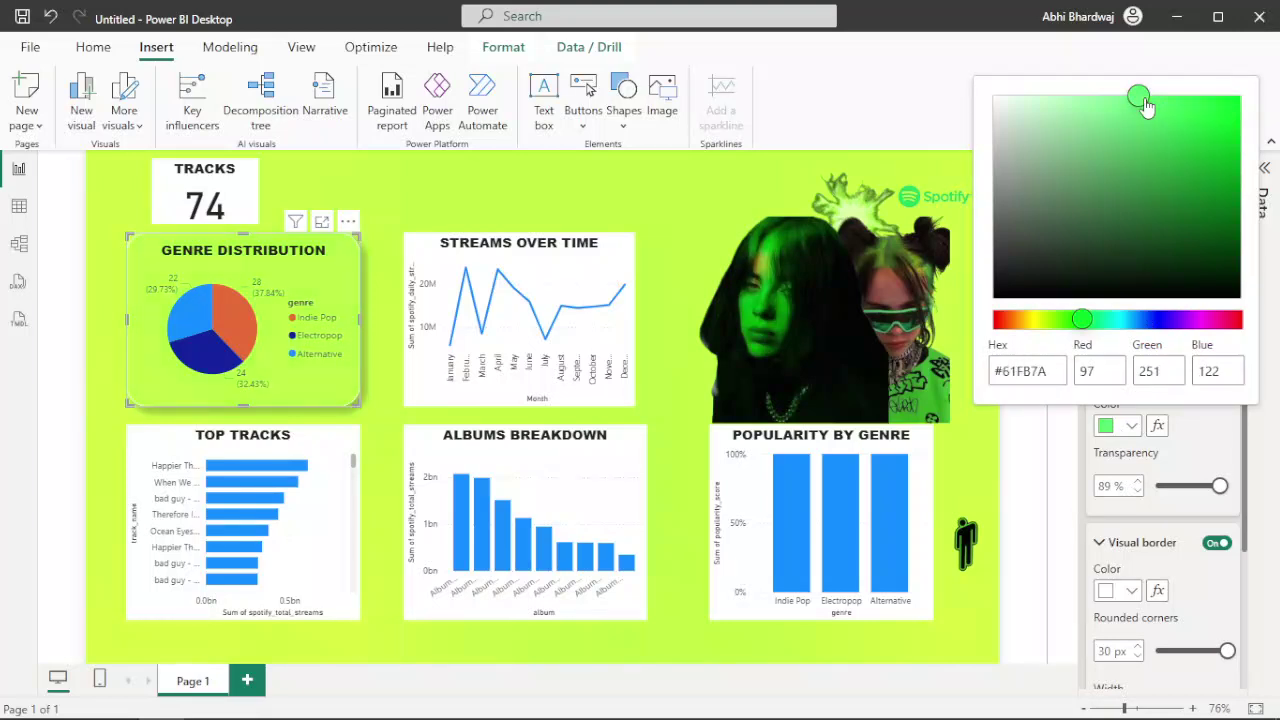
pyautogui.click(1236, 104)
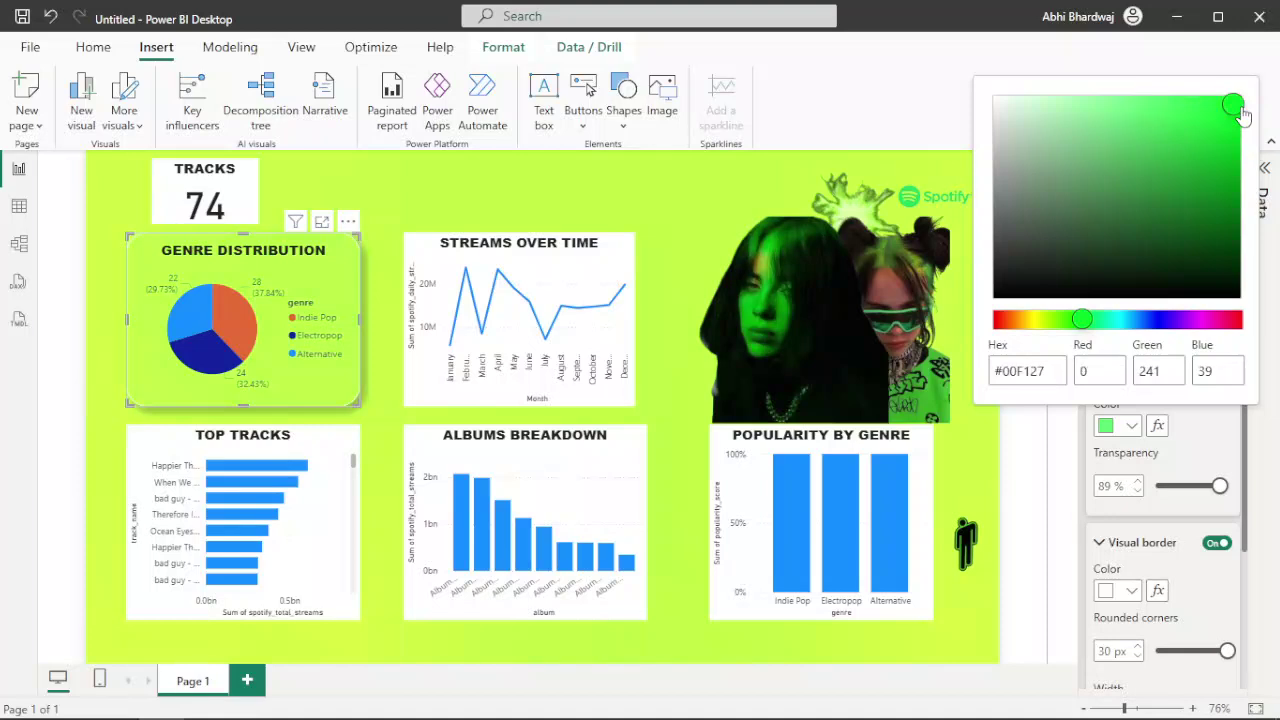
pyautogui.click(1270, 242)
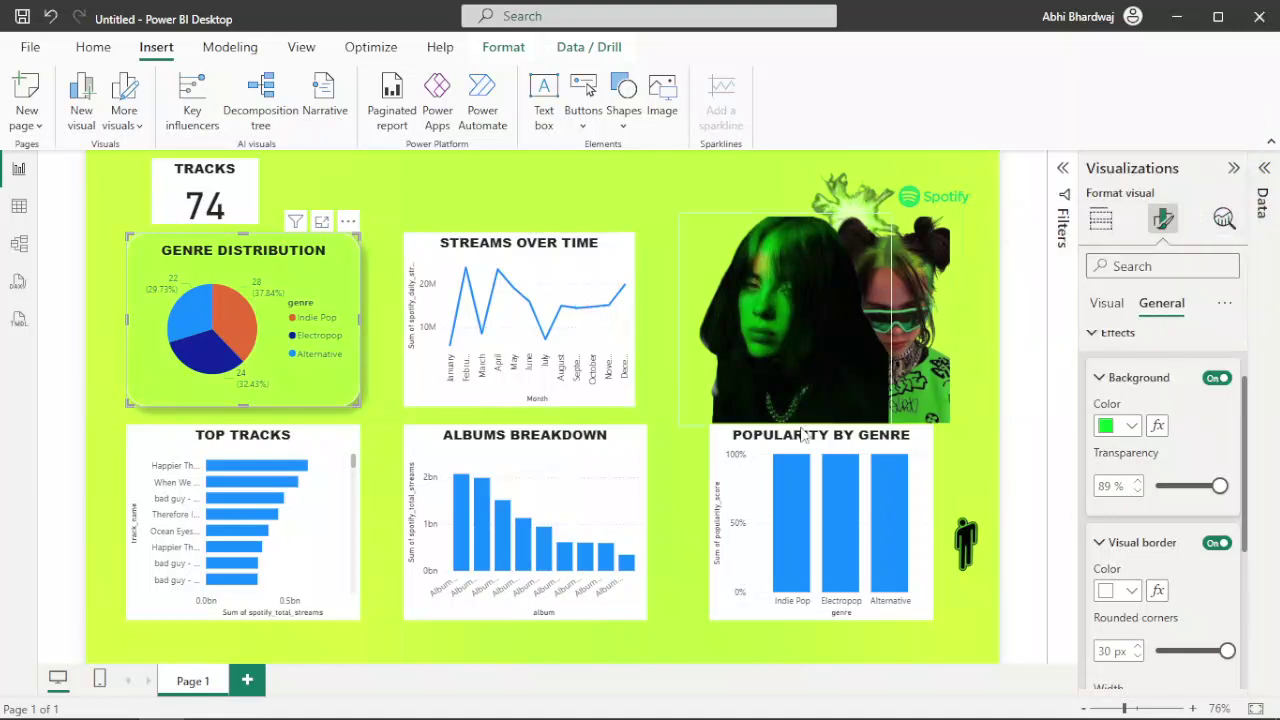
# - Thicken the white visual border of the GENRE DISTRIBUTION chart
pyautogui.scroll(-1, 1122, 568)
pyautogui.scroll(-1, 1137, 595)
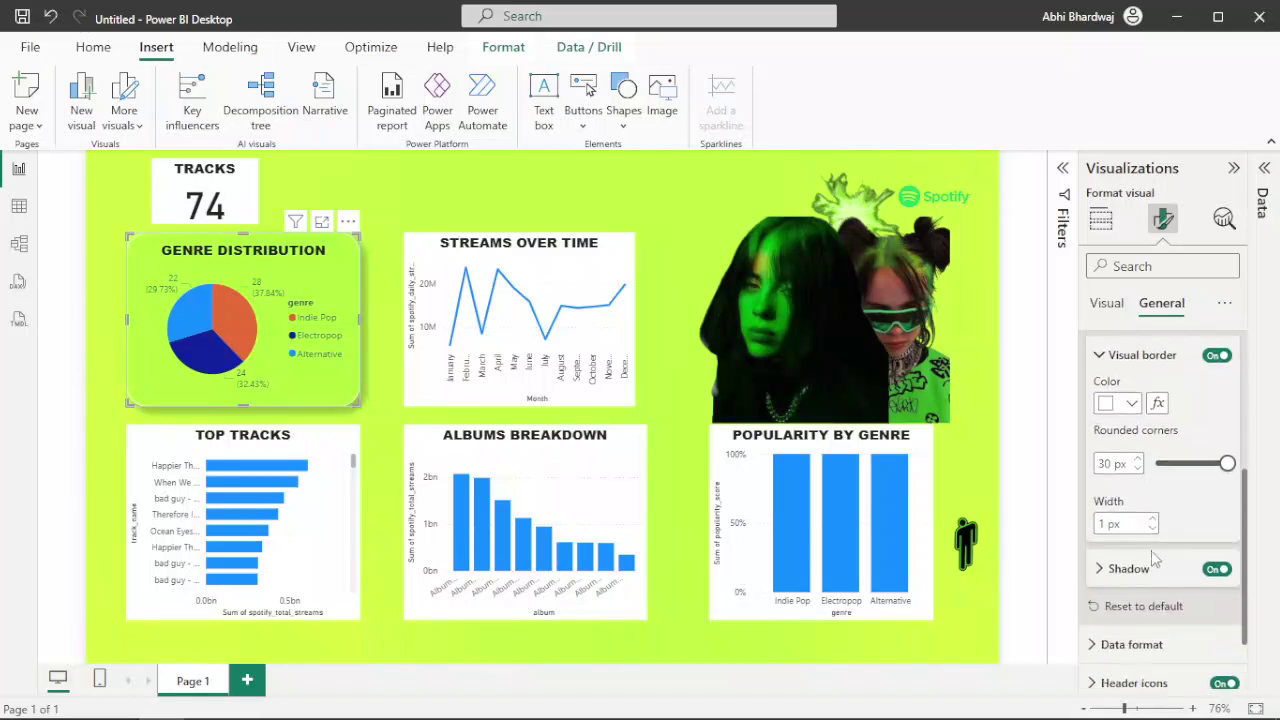
pyautogui.click(1152, 519)
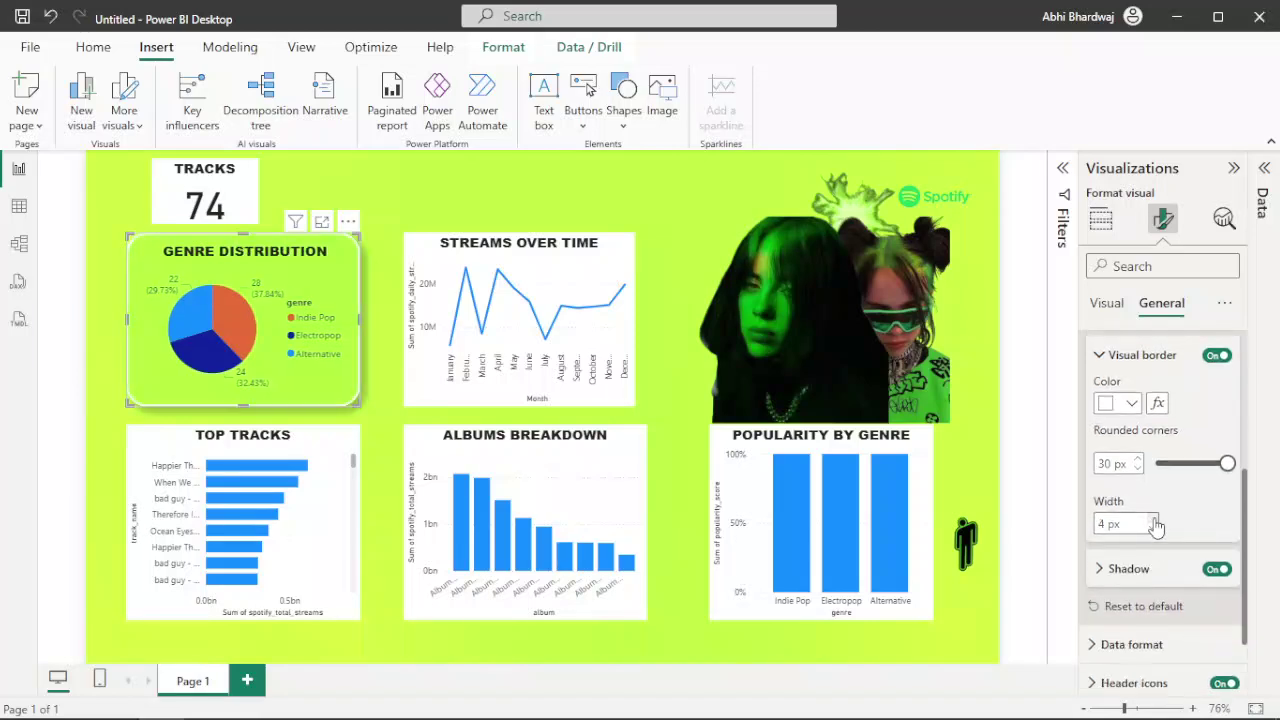
# - Turn on the STREAMS OVER TIME chart's shadow and give it a thick white visual border with 30 px rounded corners
pyautogui.click(414, 393)
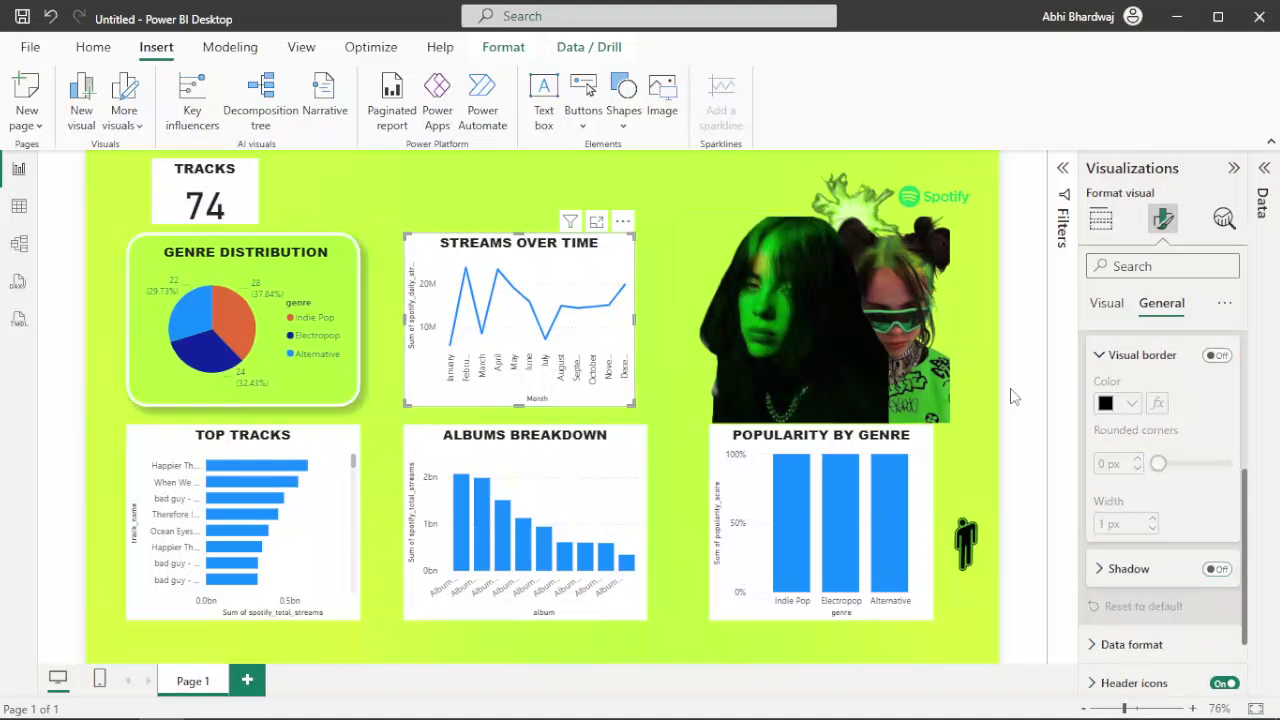
pyautogui.click(1217, 355)
pyautogui.click(1217, 568)
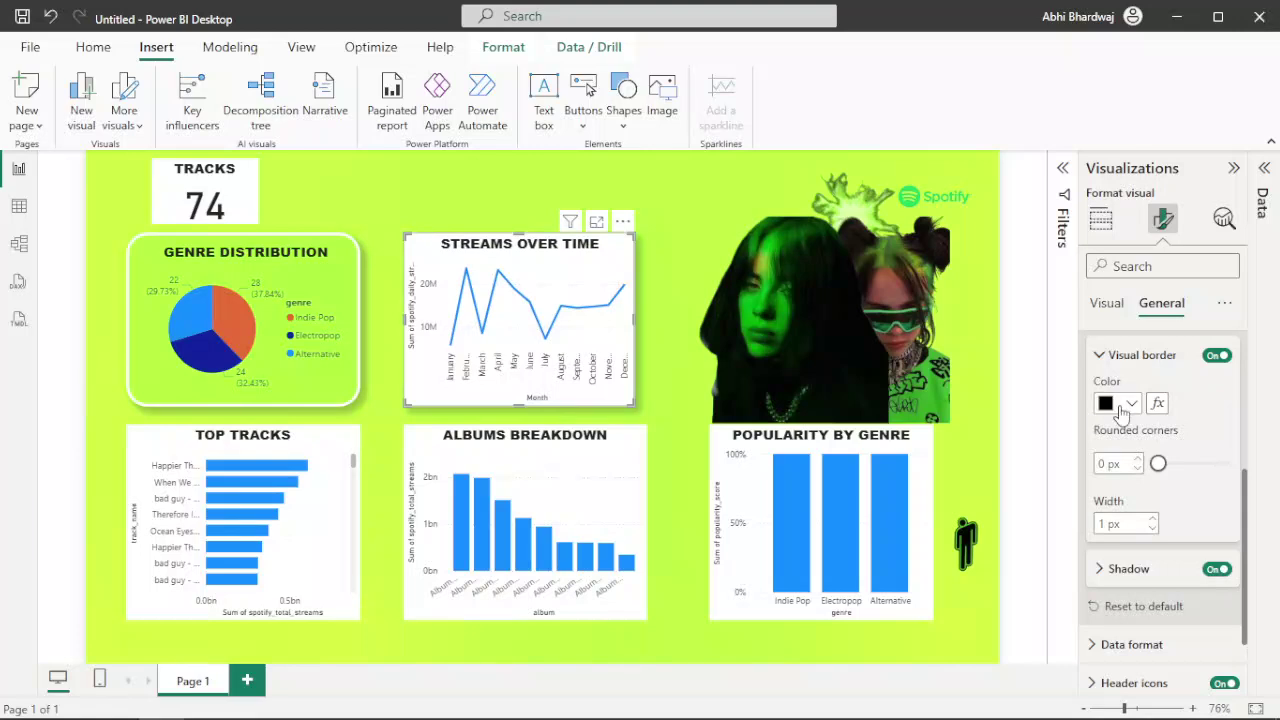
pyautogui.click(1115, 405)
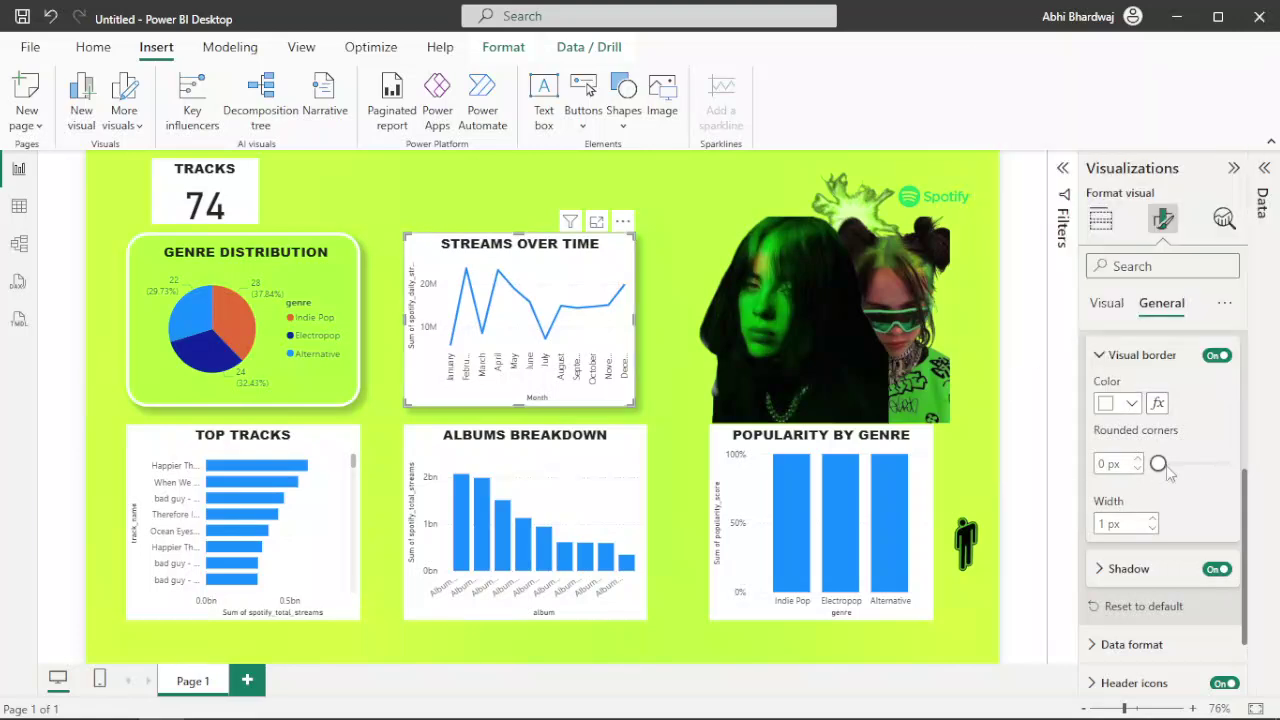
pyautogui.moveTo(1158, 464); pyautogui.dragTo(1228, 463)
pyautogui.click(1152, 519)
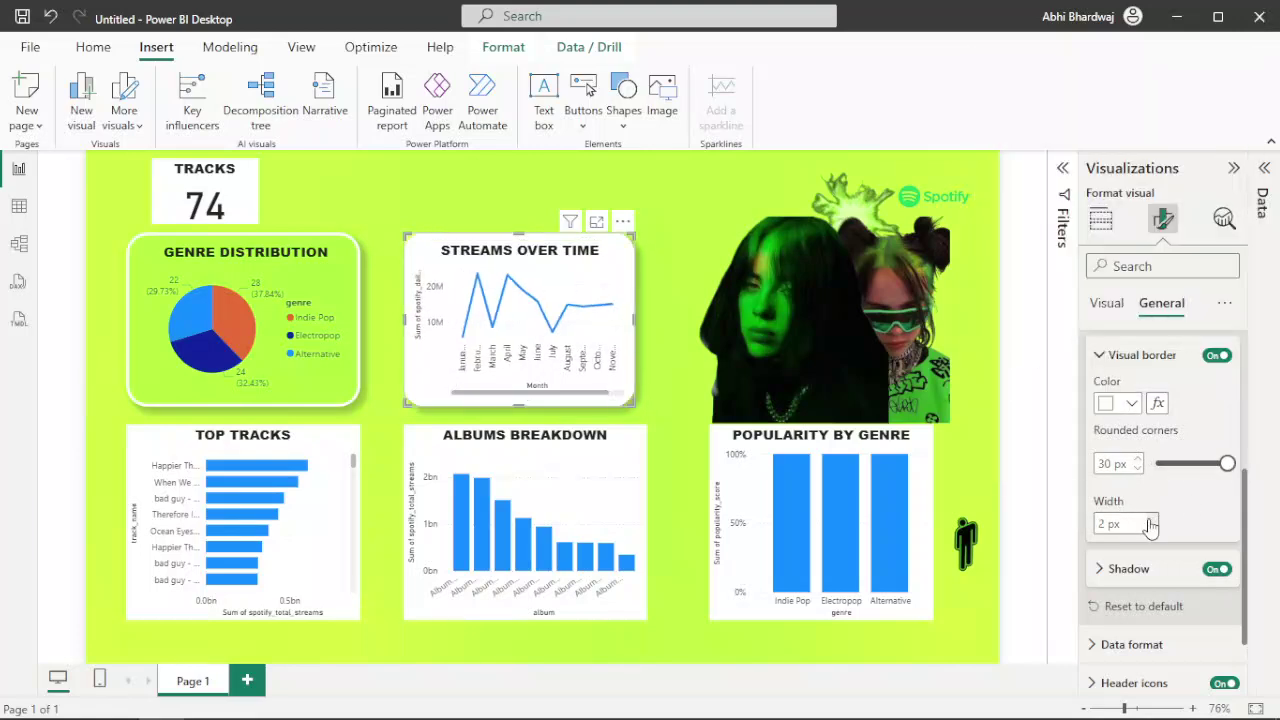
pyautogui.click(1152, 519)
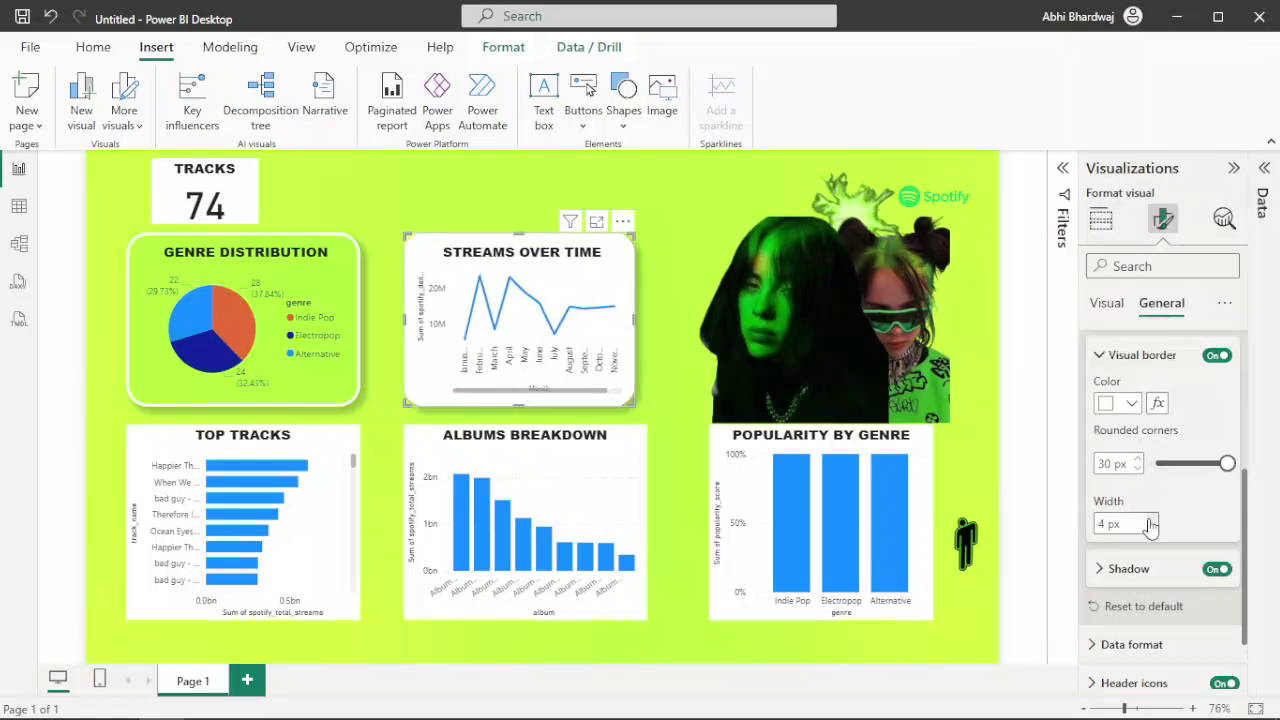
# - Set the STREAMS OVER TIME chart's shadow color to white
pyautogui.click(1140, 572)
pyautogui.click(1131, 617)
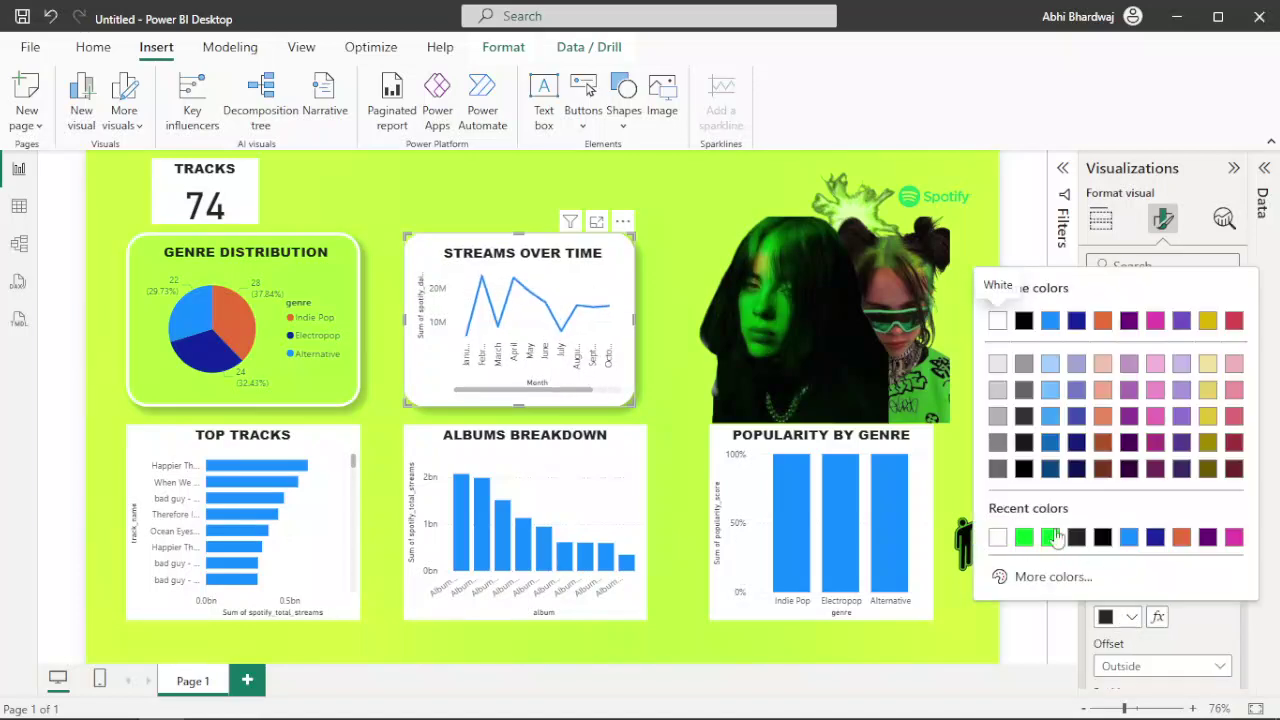
pyautogui.click(1140, 410)
# - Set the STREAMS OVER TIME chart's background to bright green with 88% transparency
pyautogui.scroll(2, 1158, 405)
pyautogui.scroll(2, 1158, 405)
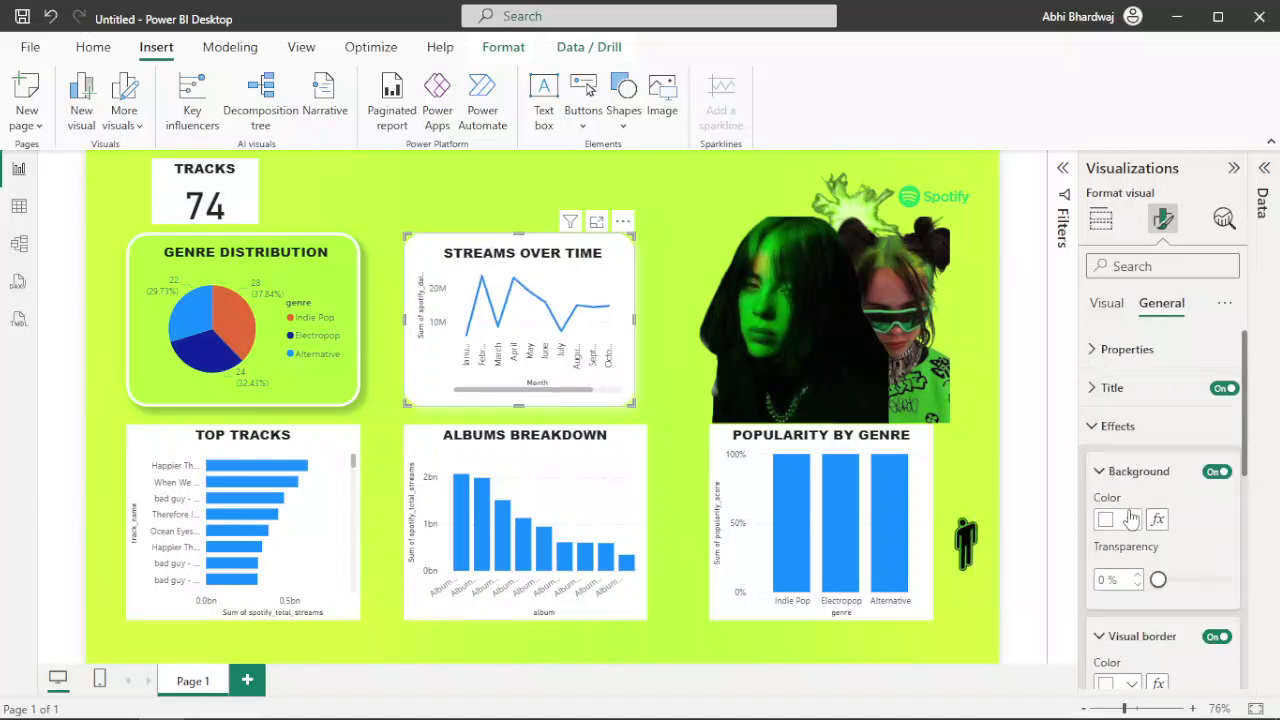
pyautogui.click(1131, 519)
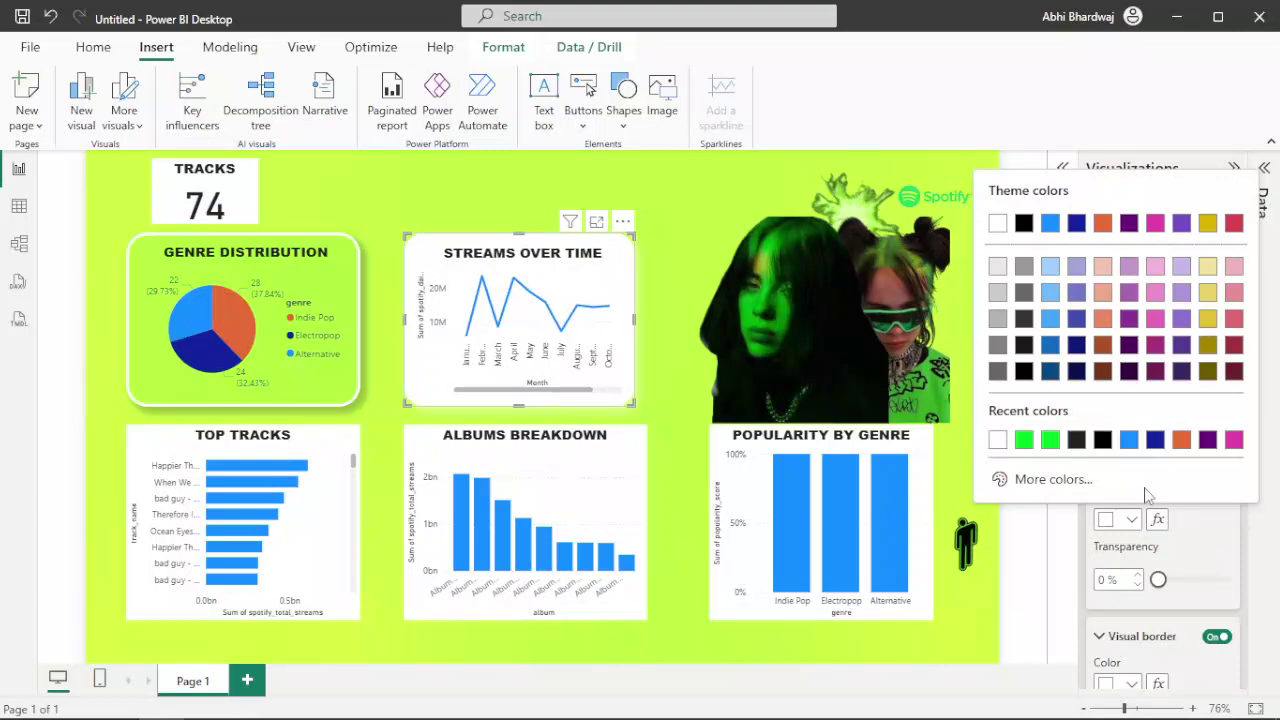
pyautogui.click(1158, 580)
pyautogui.moveTo(1158, 580); pyautogui.dragTo(1221, 590)
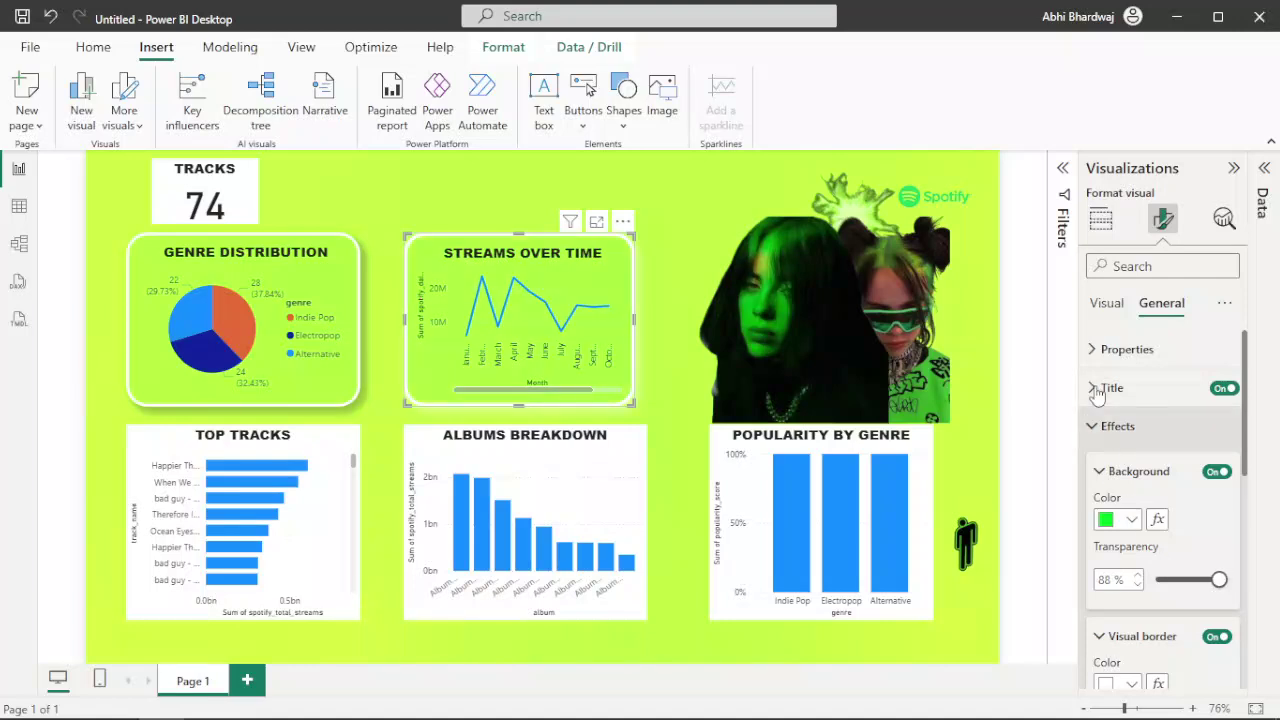
# - Set the TOP TRACKS chart's background to bright green with 84% transparency
pyautogui.click(150, 618)
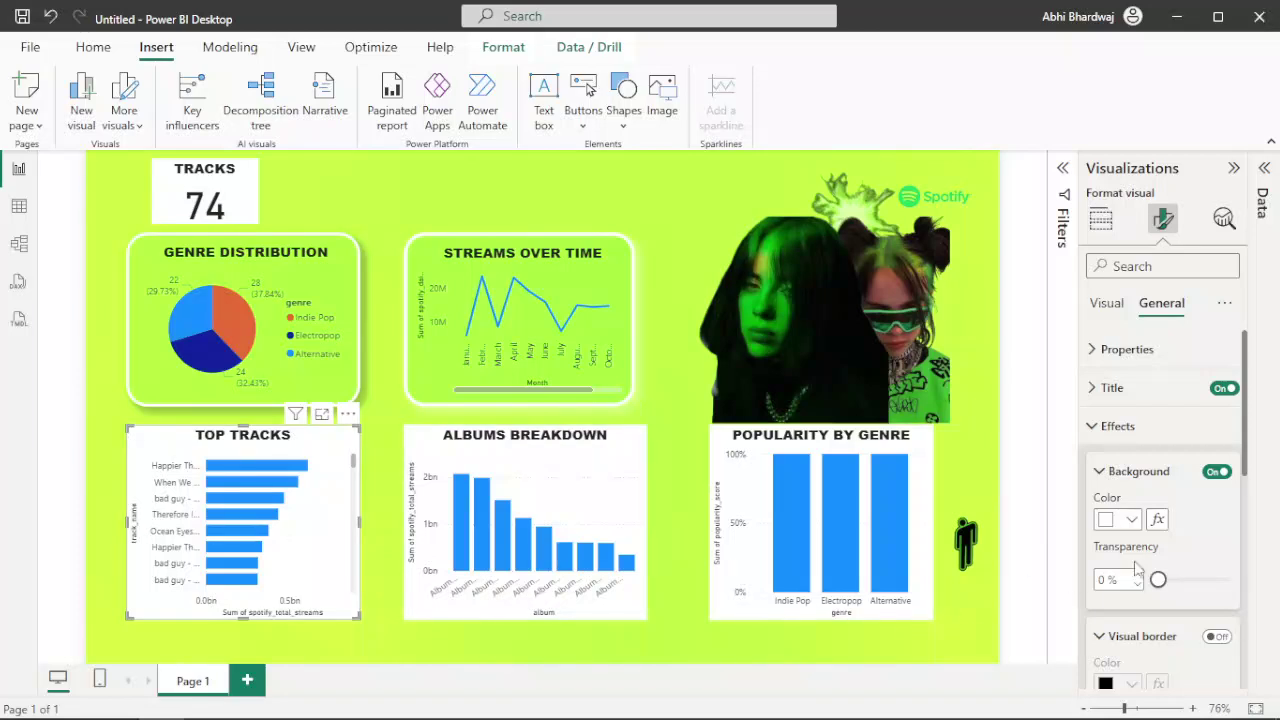
pyautogui.click(1132, 520)
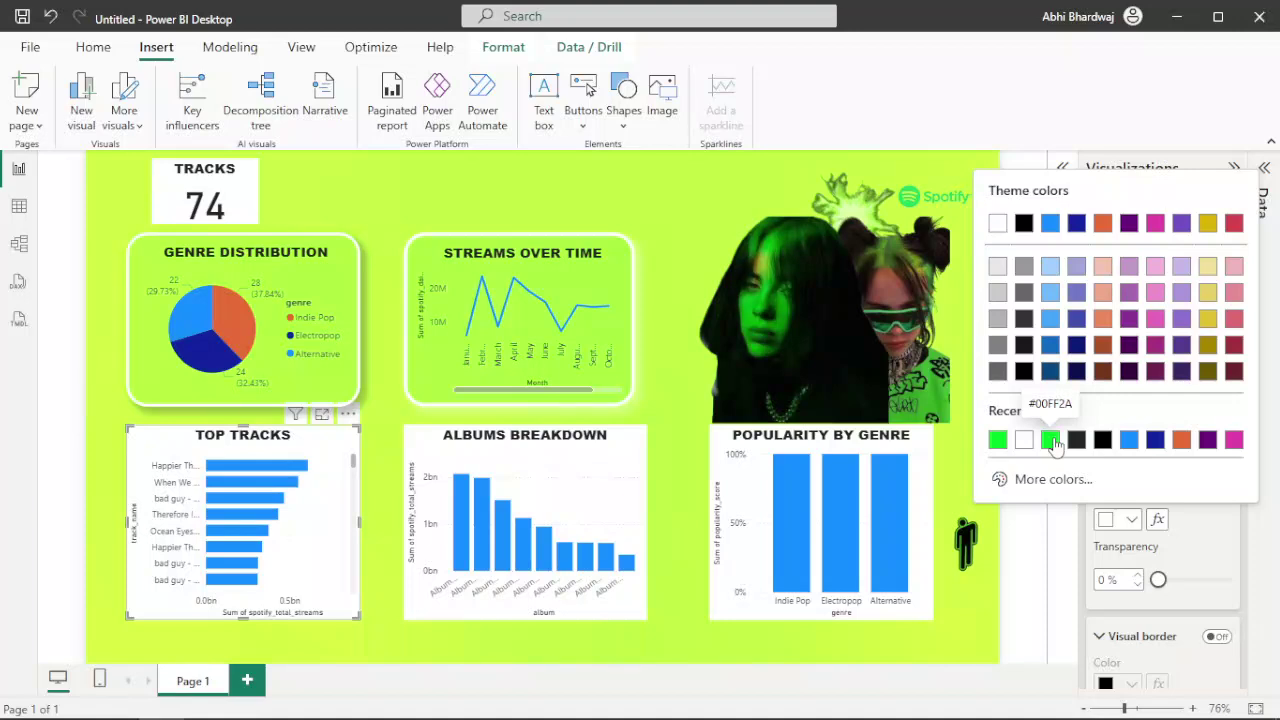
pyautogui.moveTo(1158, 579); pyautogui.dragTo(1224, 590)
# - Give the TOP TRACKS chart a 5 px white visual border with 30 px rounded corners and turn on its shadow
pyautogui.scroll(-2, 1215, 590)
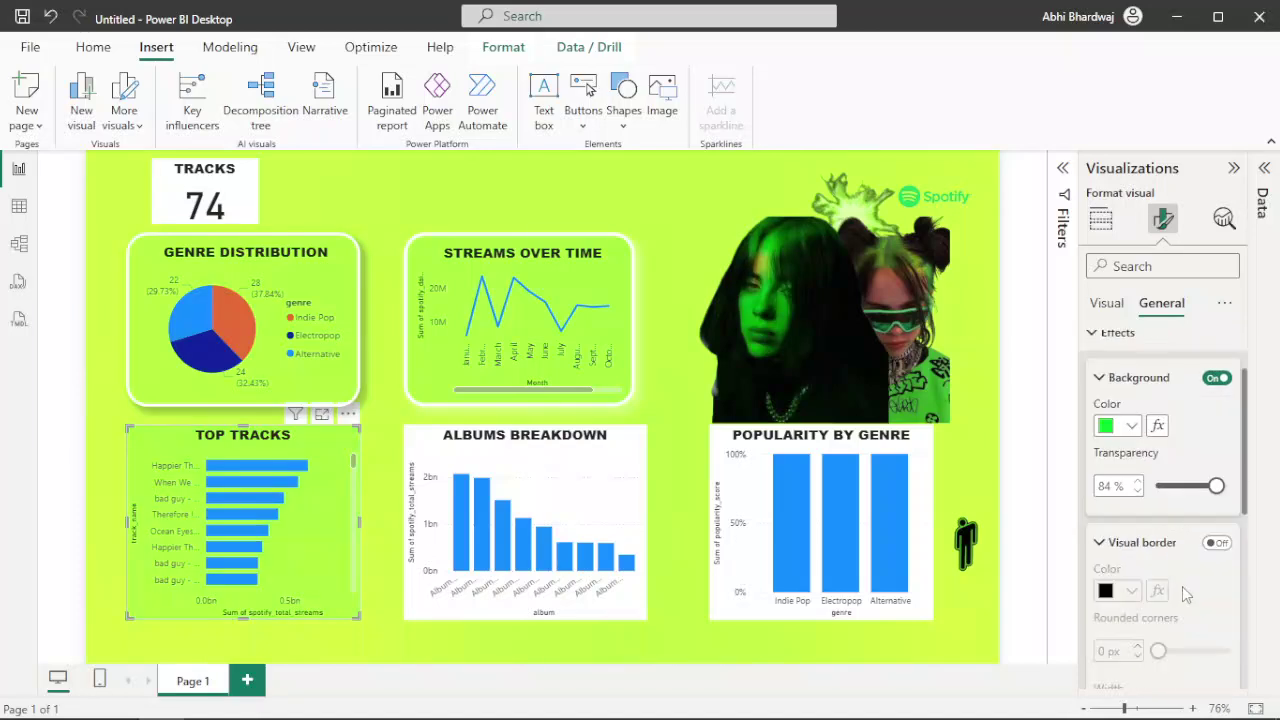
pyautogui.click(1218, 544)
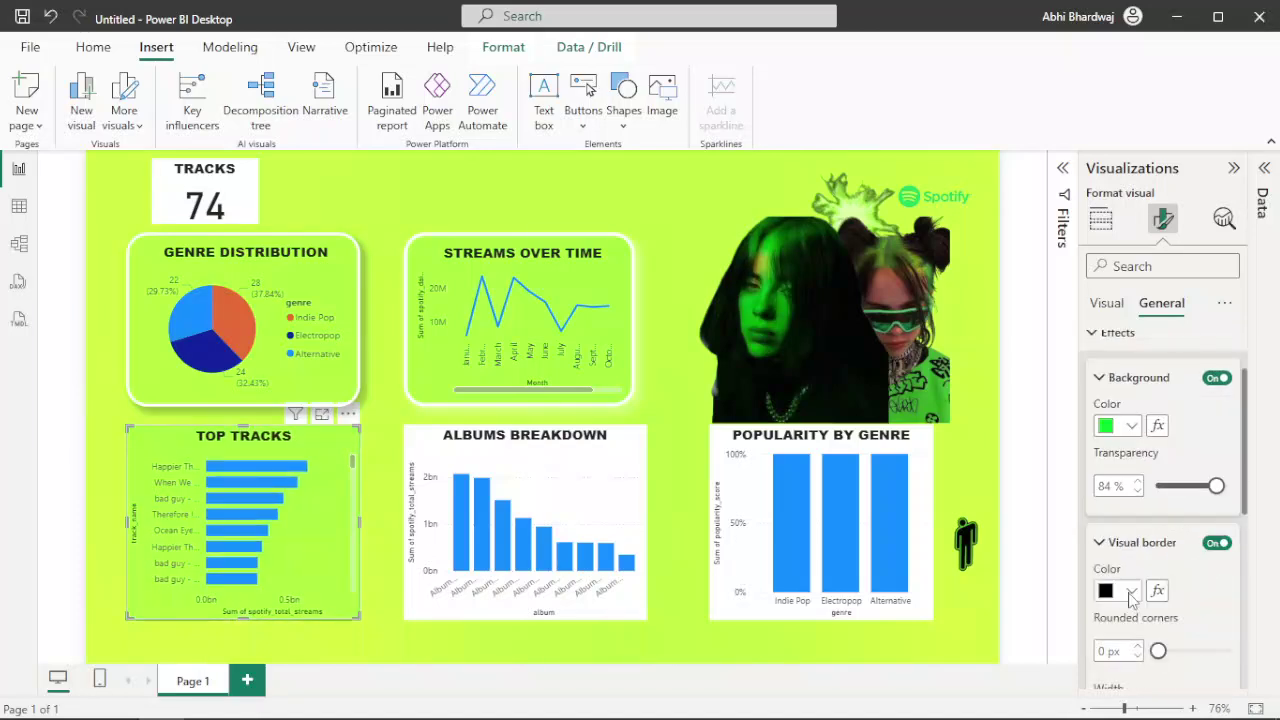
pyautogui.click(1129, 592)
pyautogui.click(1049, 511)
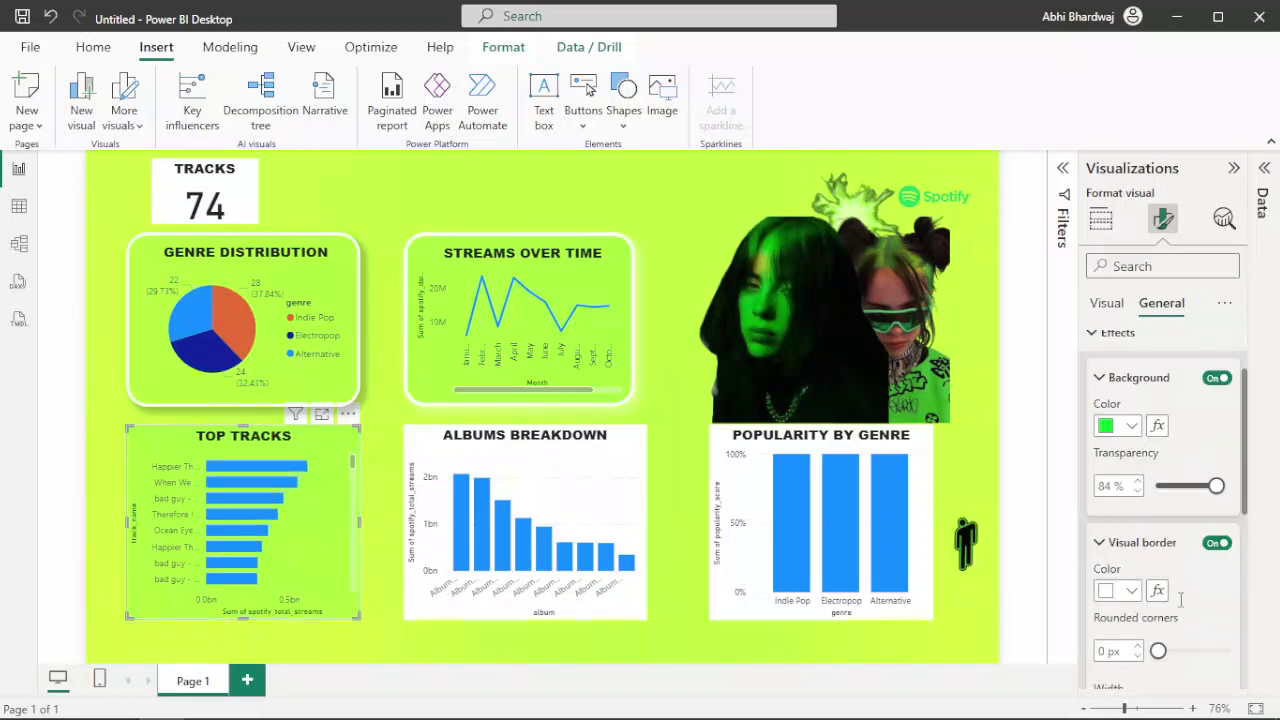
pyautogui.scroll(-4, 1165, 540)
pyautogui.moveTo(1158, 464); pyautogui.dragTo(1227, 463)
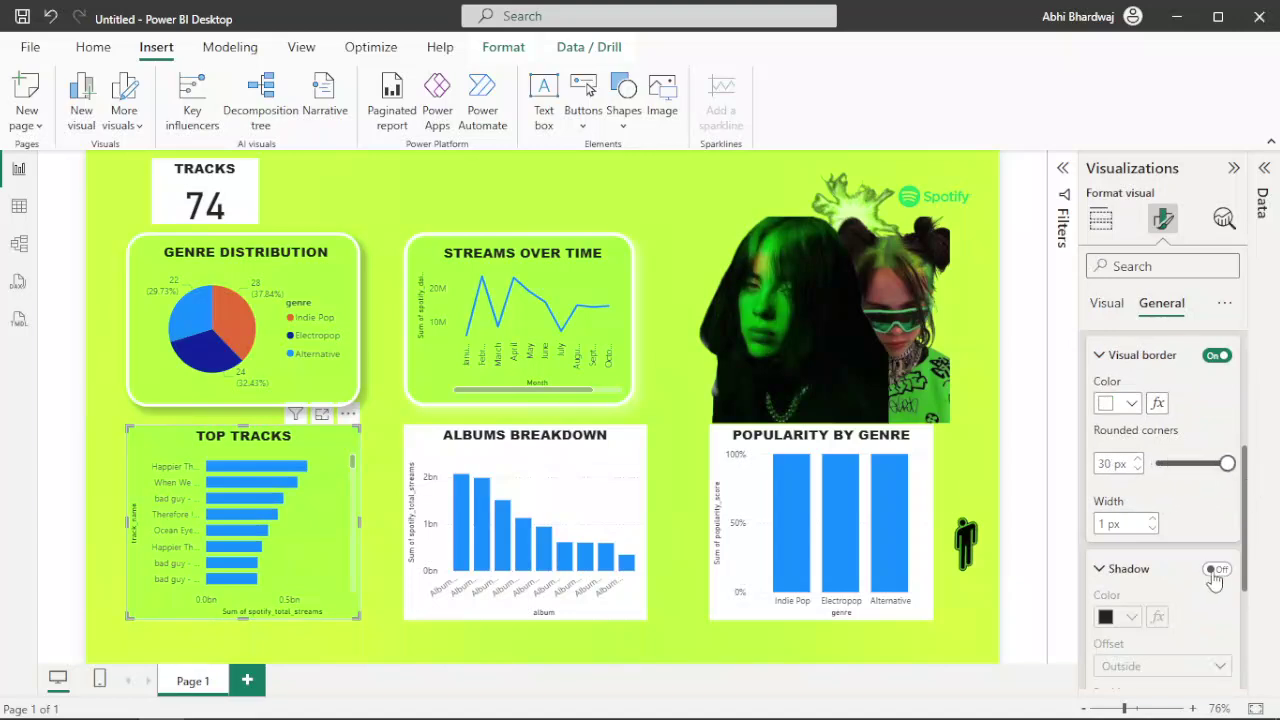
pyautogui.click(1214, 569)
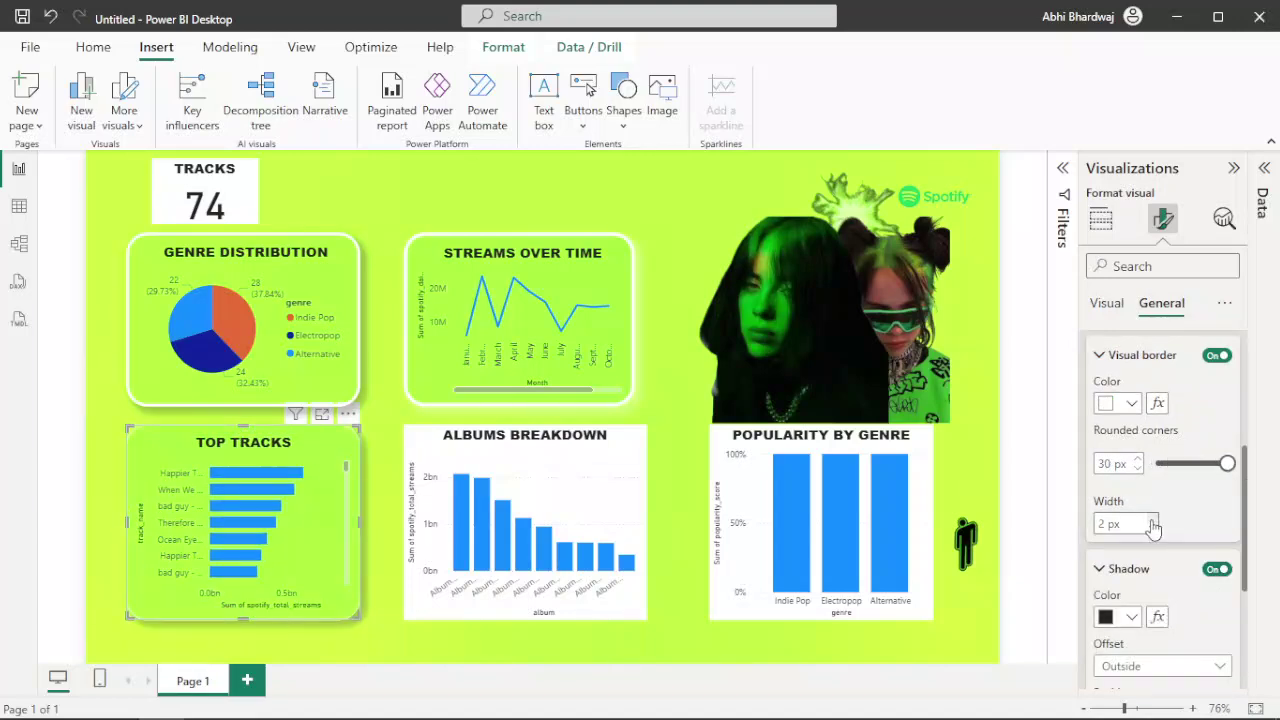
# - Set the TOP TRACKS chart's shadow color to white
pyautogui.click(1132, 616)
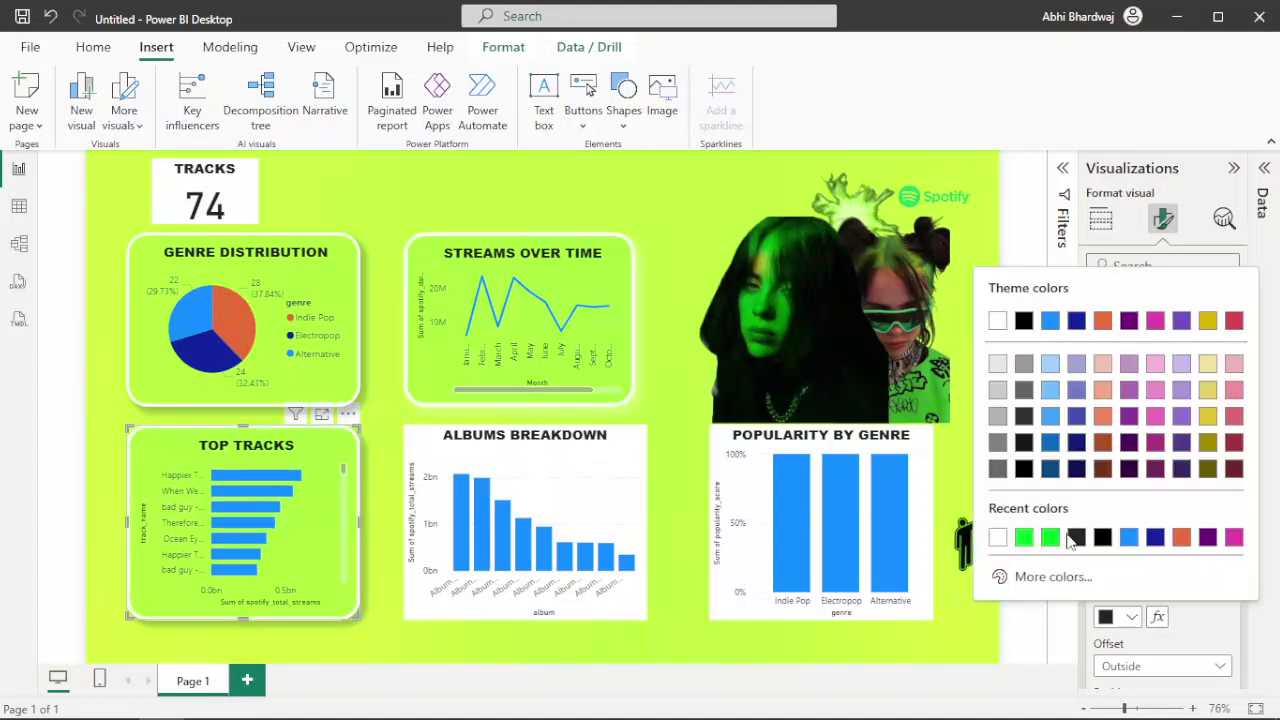
pyautogui.click(998, 538)
pyautogui.scroll(-5, 1176, 616)
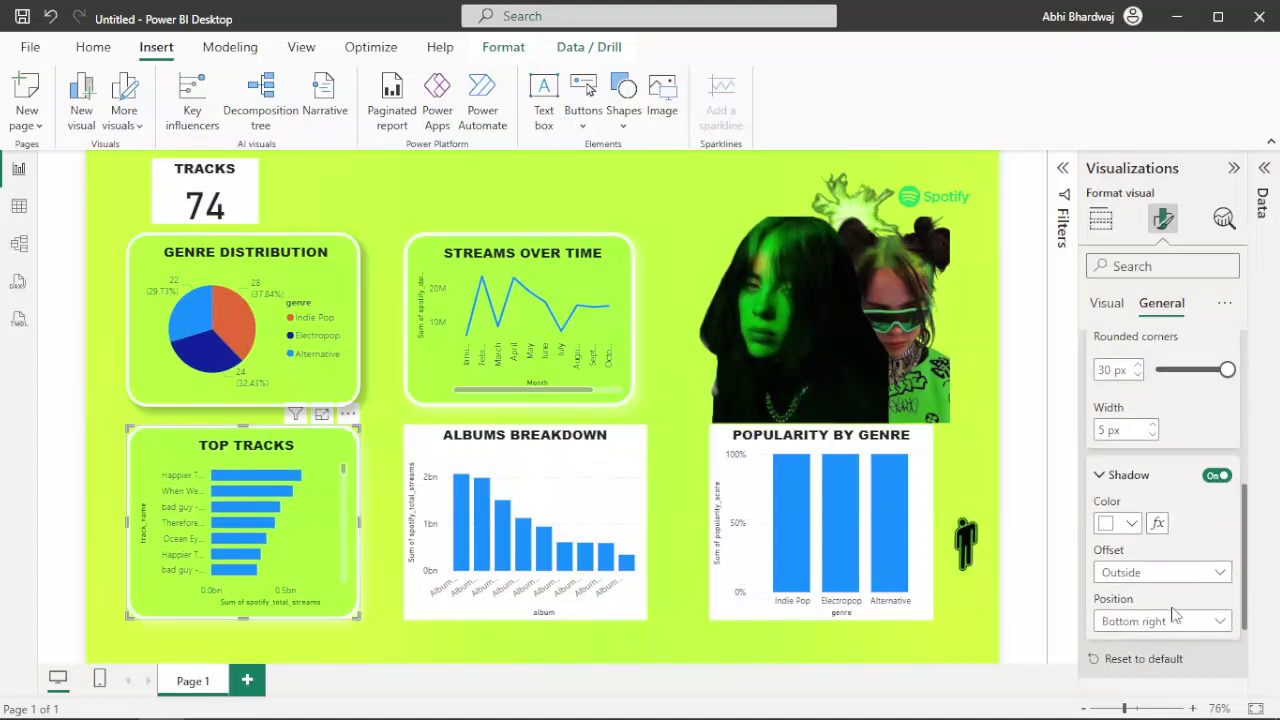
# - Turn on the shadow of the ALBUMS BREAKDOWN chart and make it white
pyautogui.click(620, 478)
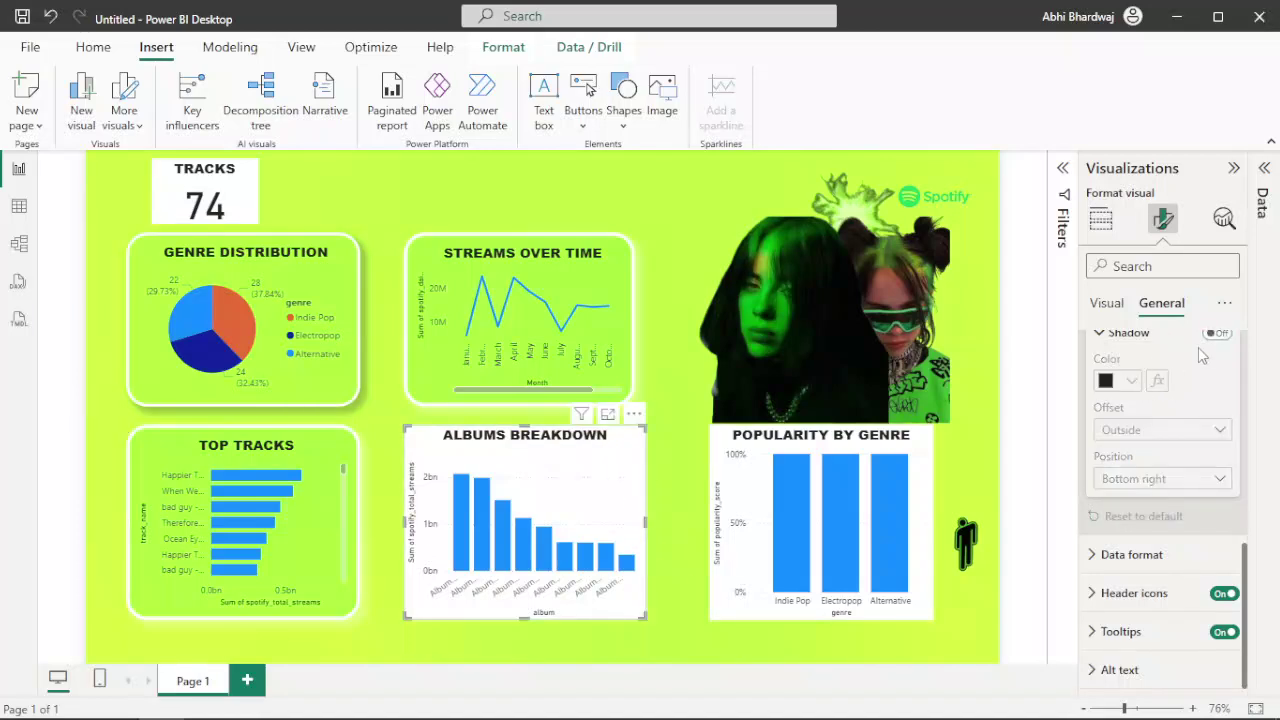
pyautogui.click(1222, 336)
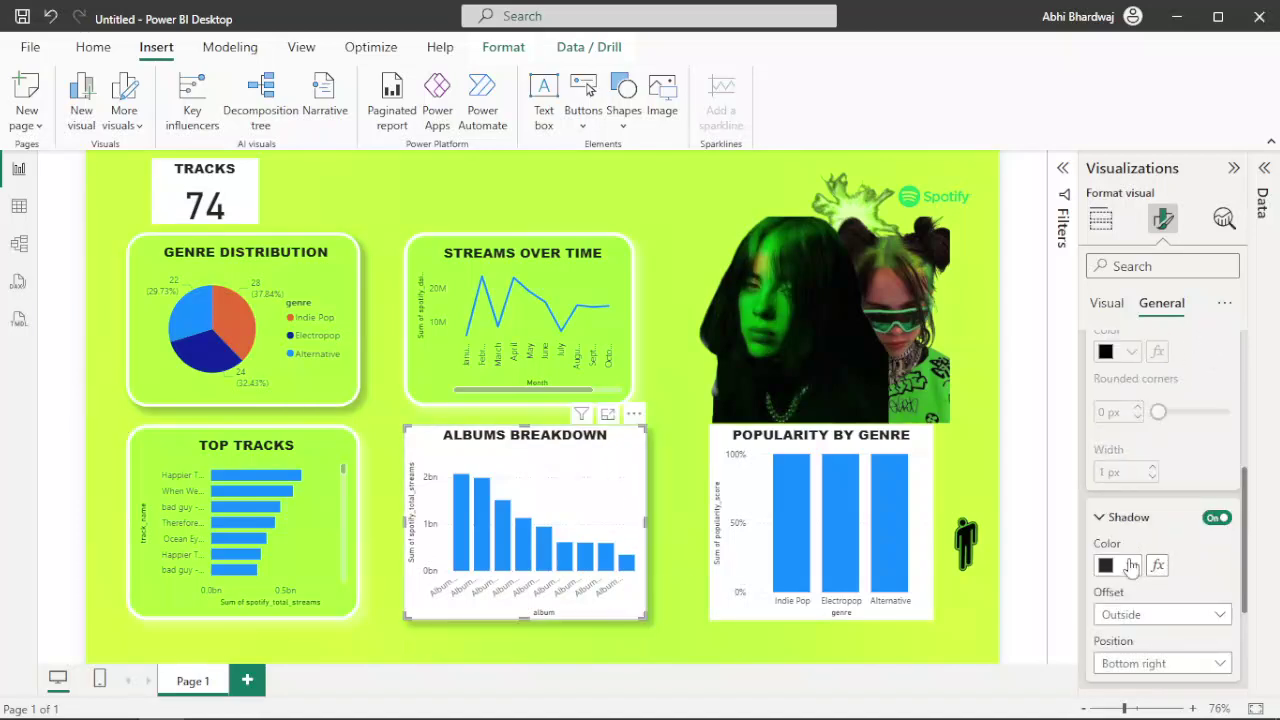
pyautogui.click(1124, 565)
pyautogui.click(998, 485)
# - Give the ALBUMS BREAKDOWN chart a 5 px white visual border with 30 px rounded corners
pyautogui.scroll(2, 1171, 514)
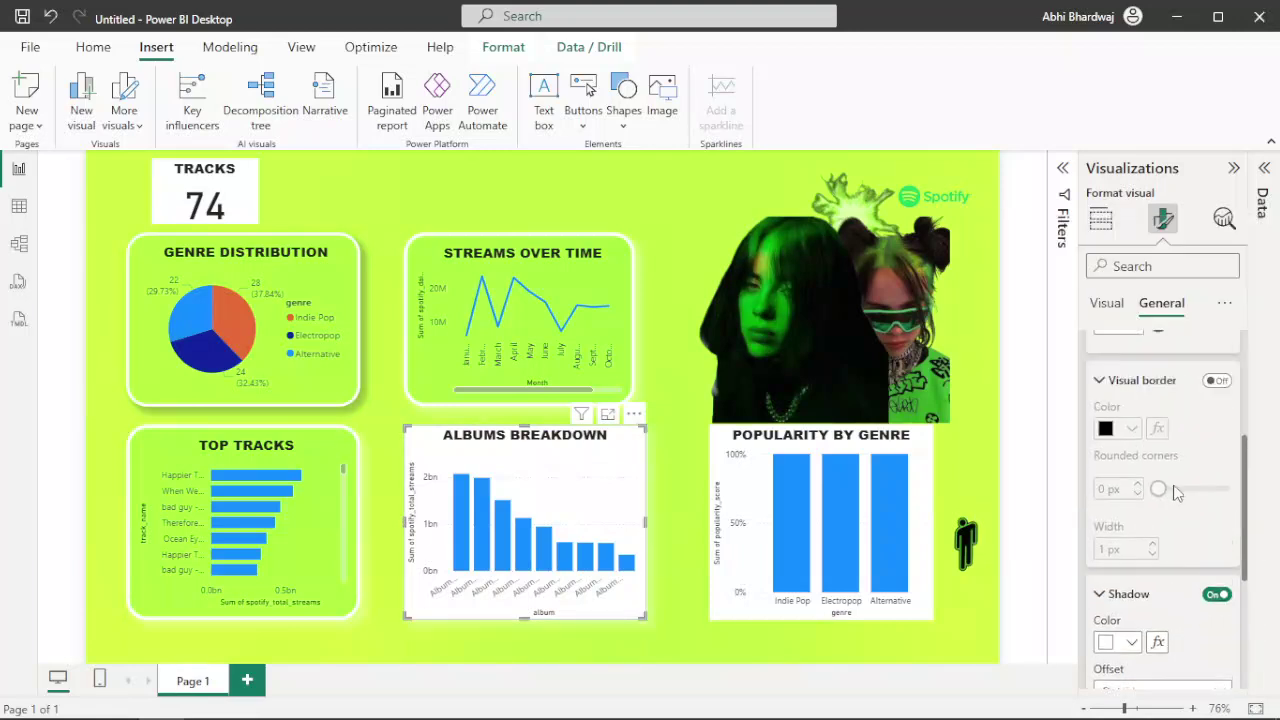
pyautogui.click(1220, 399)
pyautogui.click(1129, 447)
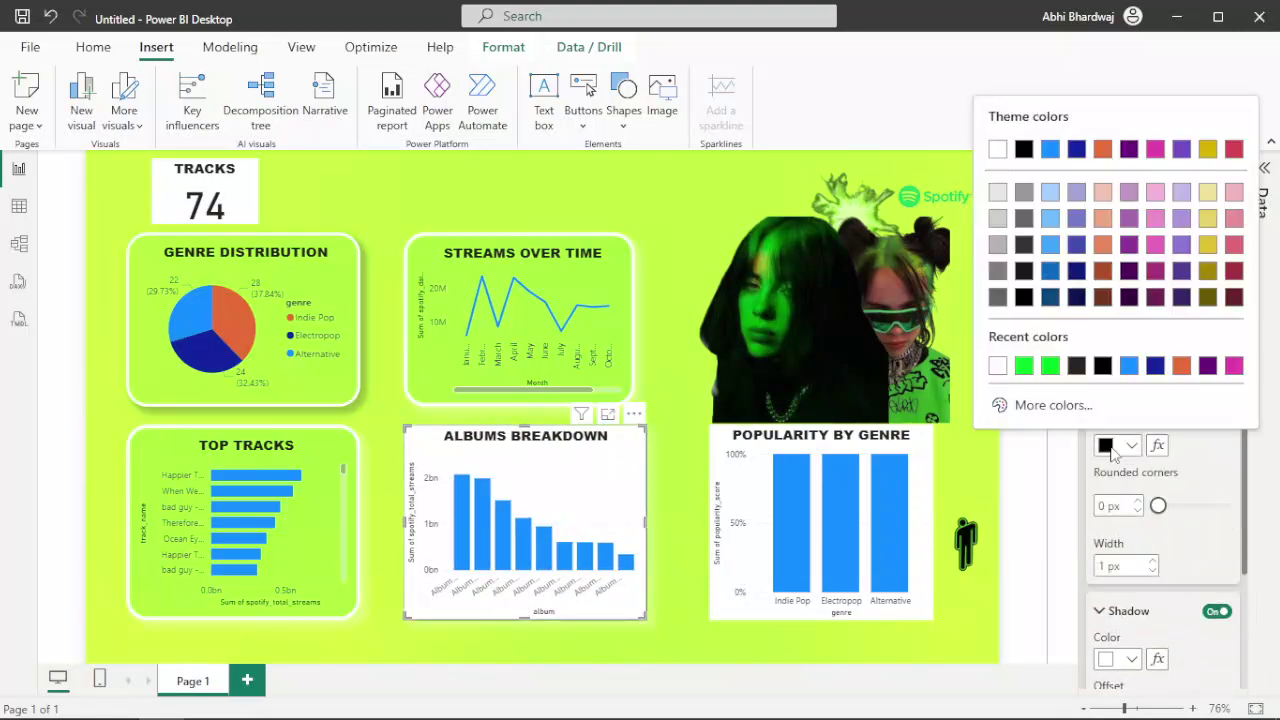
pyautogui.click(998, 365)
pyautogui.moveTo(1158, 505); pyautogui.dragTo(1260, 512)
# - Set the ALBUMS BREAKDOWN chart's background to bright green with 89% transparency
pyautogui.scroll(2, 1196, 492)
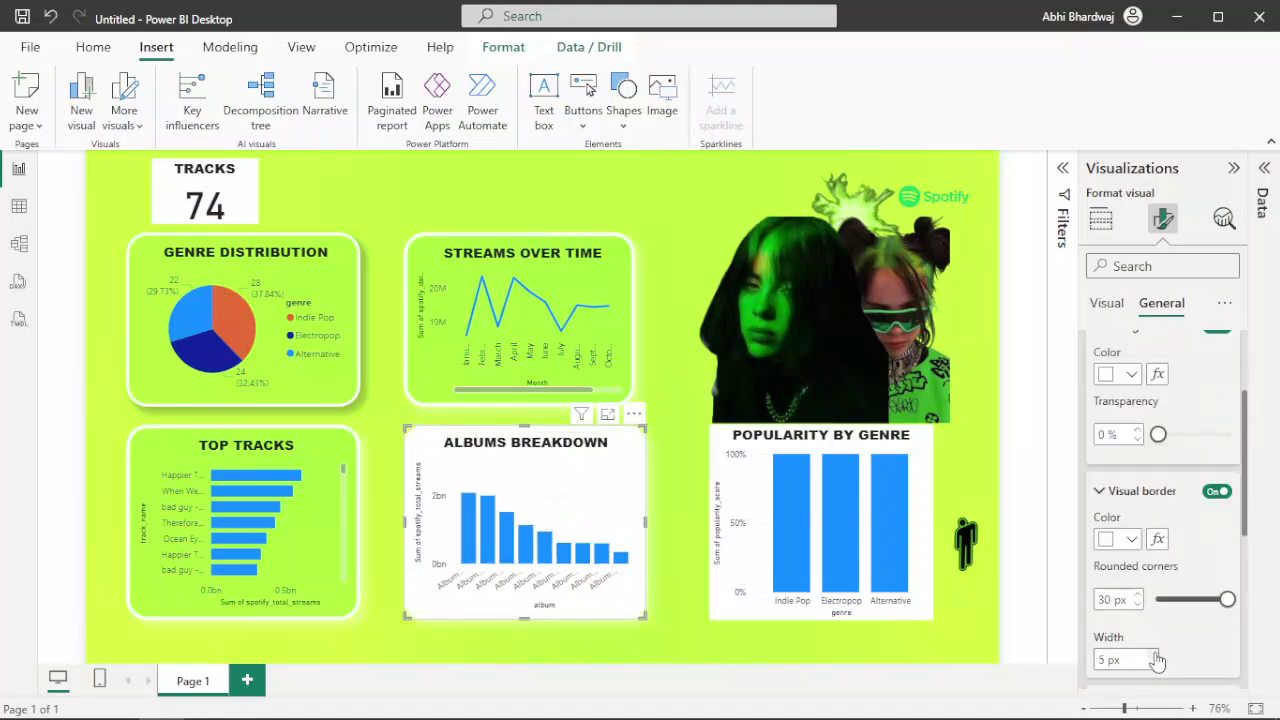
pyautogui.moveTo(1158, 435); pyautogui.dragTo(1220, 438)
pyautogui.scroll(1, 1190, 450)
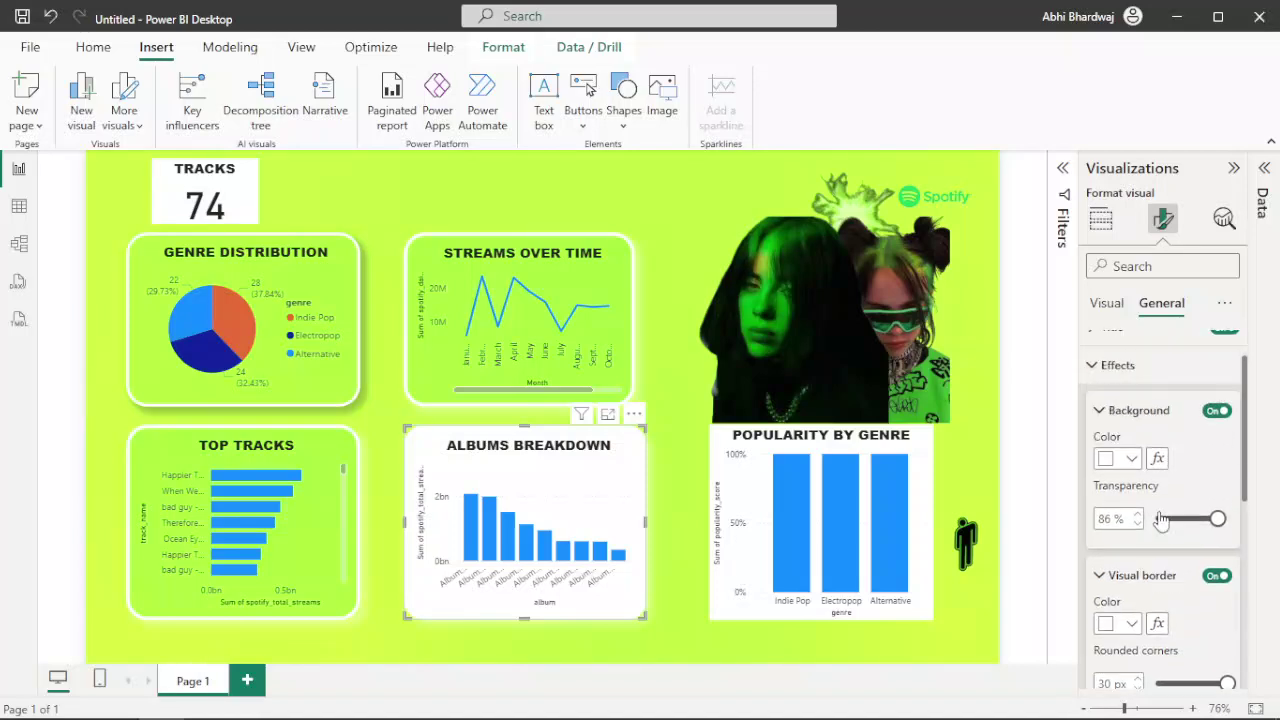
pyautogui.click(1134, 468)
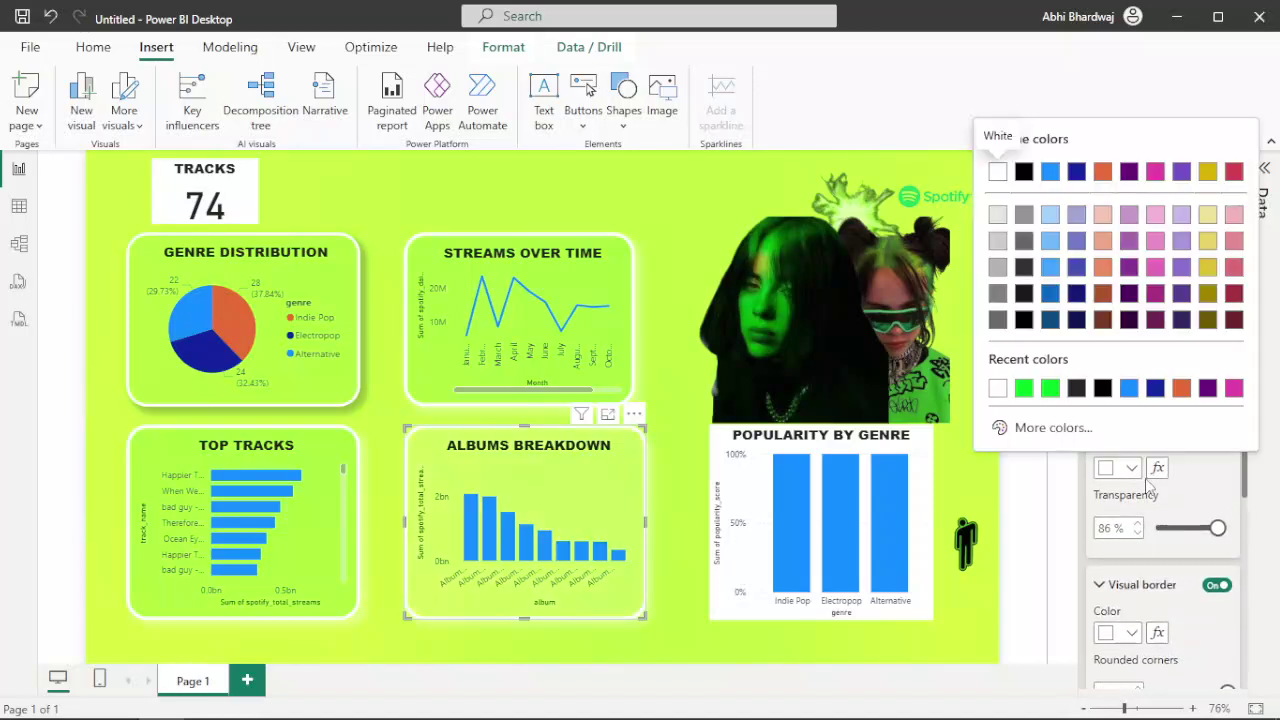
pyautogui.click(1050, 388)
pyautogui.moveTo(1217, 528); pyautogui.dragTo(1220, 528)
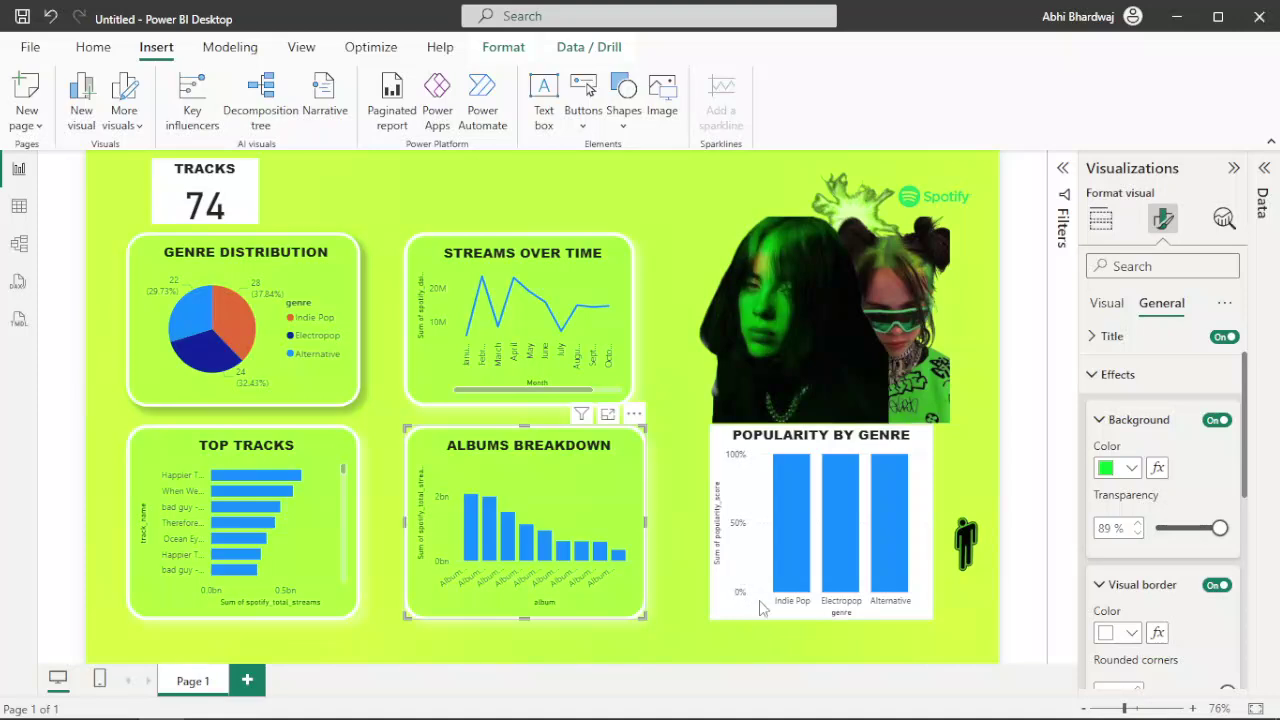
# - Set the POPULARITY BY GENRE chart's background to bright green with 84% transparency
pyautogui.click(754, 612)
pyautogui.click(1118, 467)
pyautogui.click(998, 388)
pyautogui.moveTo(1158, 528); pyautogui.dragTo(1217, 536)
# - Give the POPULARITY BY GENRE chart a 5 px white visual border with 30 px rounded corners
pyautogui.click(1125, 633)
pyautogui.click(1125, 633)
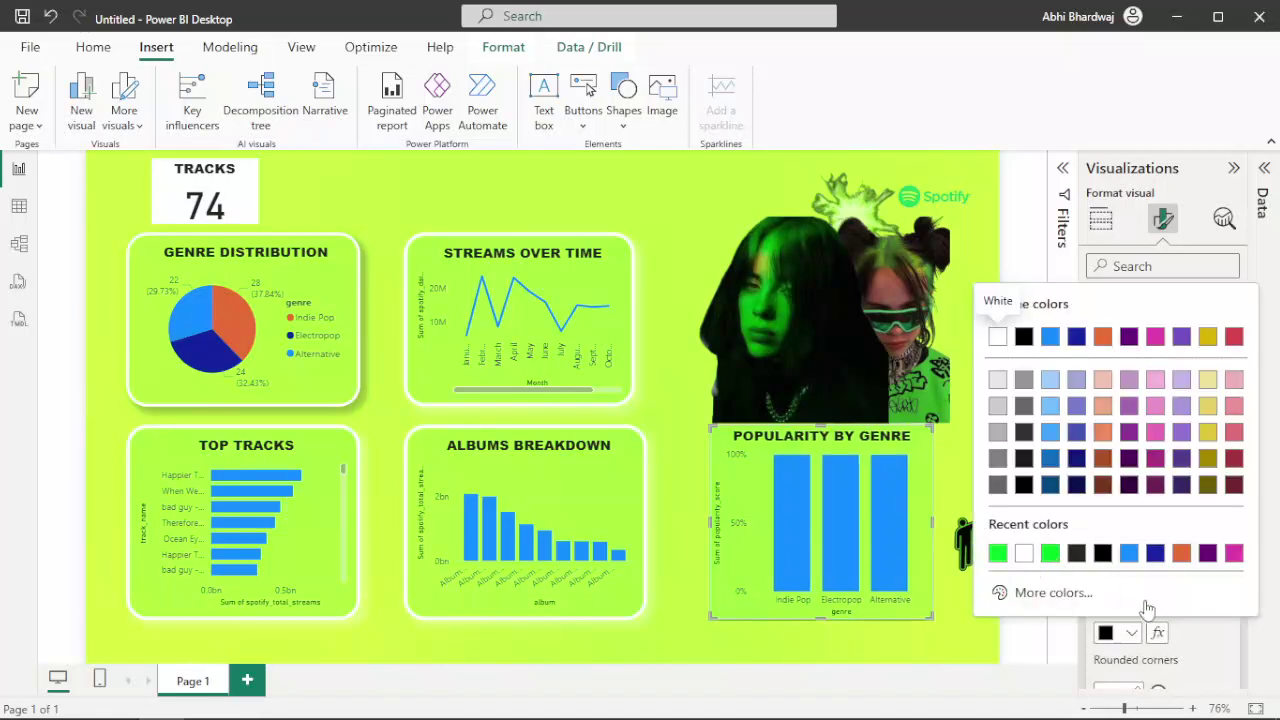
pyautogui.click(998, 336)
pyautogui.scroll(-3, 1175, 600)
pyautogui.moveTo(1160, 505); pyautogui.dragTo(1252, 512)
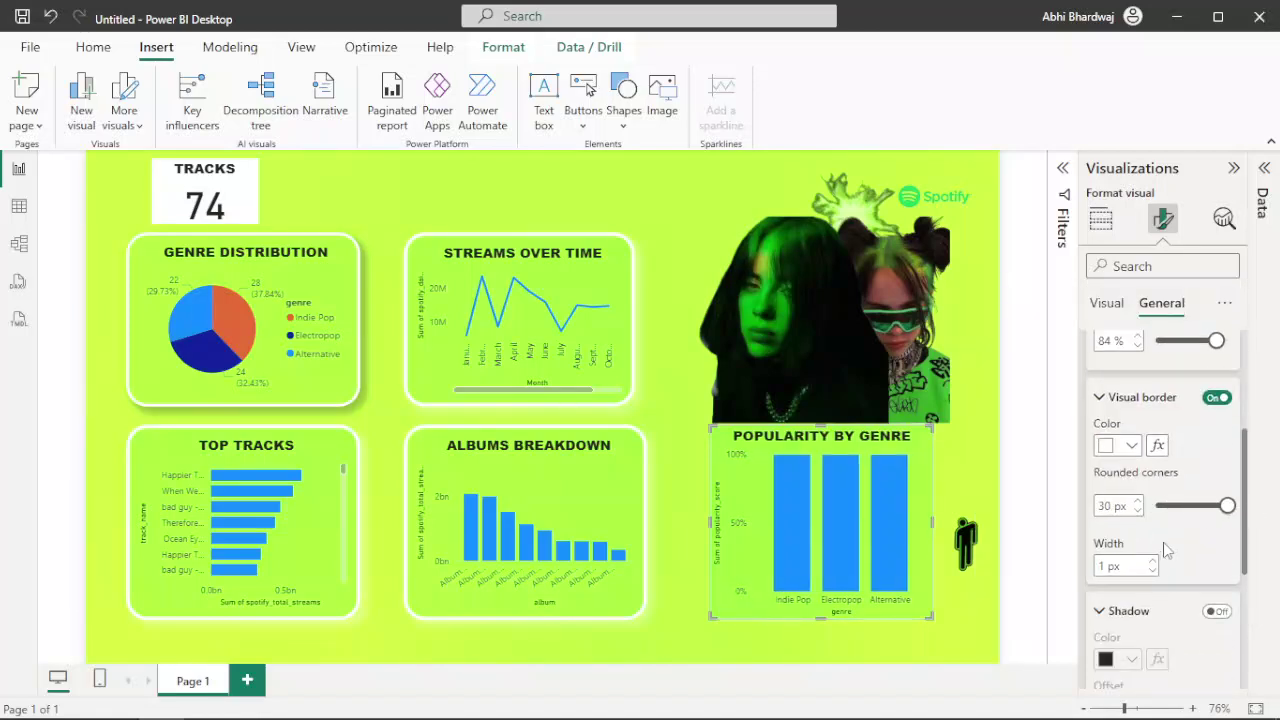
pyautogui.click(1156, 563)
pyautogui.click(1156, 563)
pyautogui.click(1157, 562)
# - Turn on the POPULARITY BY GENRE chart's shadow and color it white
pyautogui.click(1222, 612)
pyautogui.click(1133, 662)
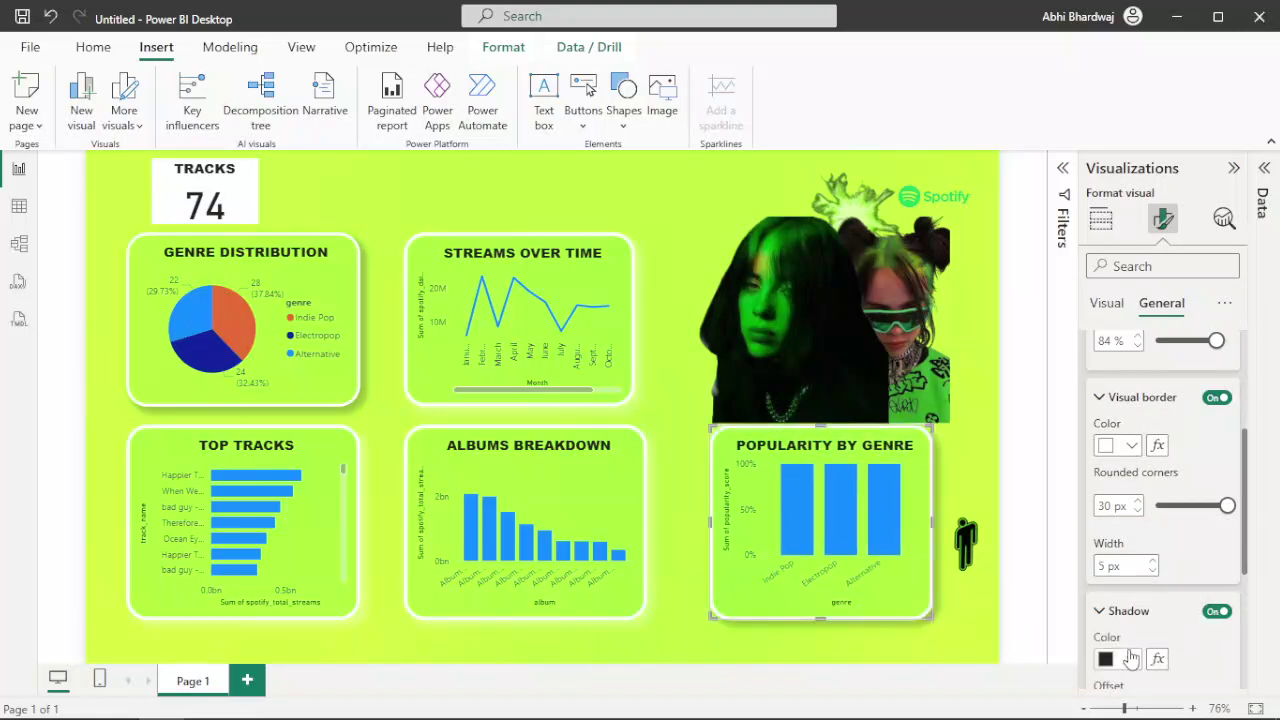
pyautogui.click(999, 581)
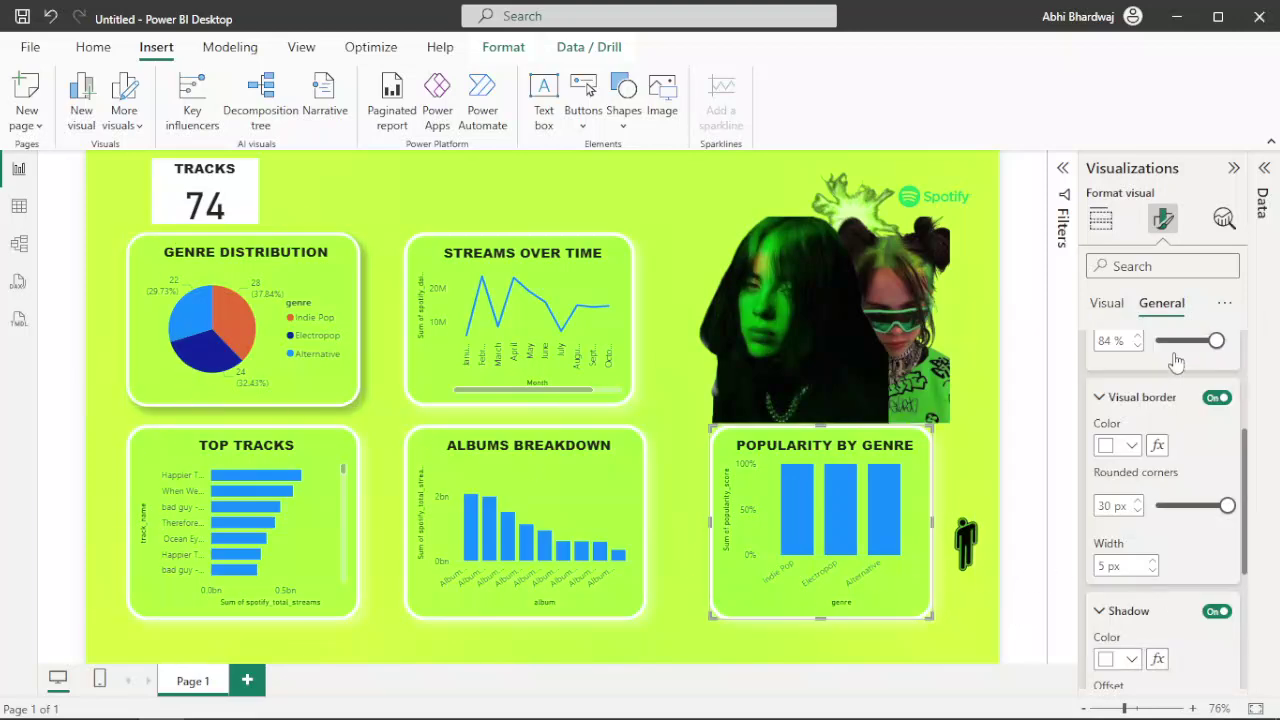
# - Change the POPULARITY BY GENRE title's text color to white
pyautogui.scroll(3, 1148, 405)
pyautogui.click(1112, 388)
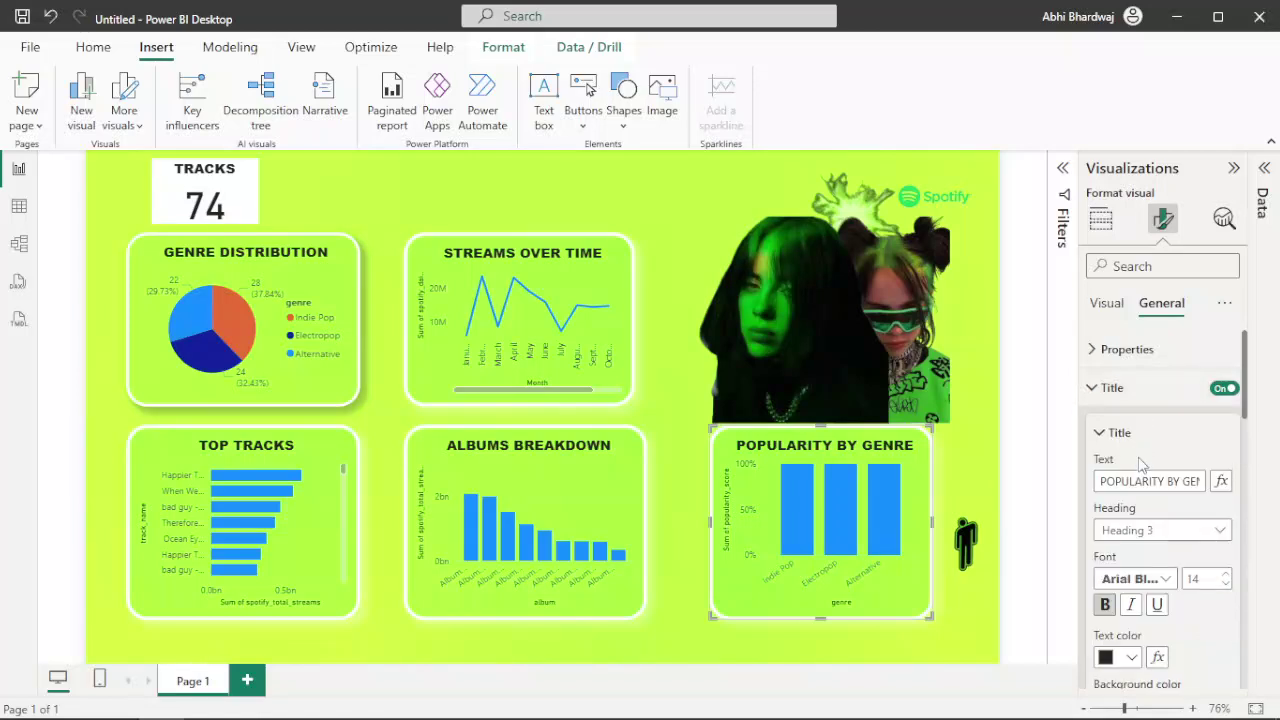
pyautogui.click(1133, 580)
pyautogui.click(1198, 608)
pyautogui.click(1124, 660)
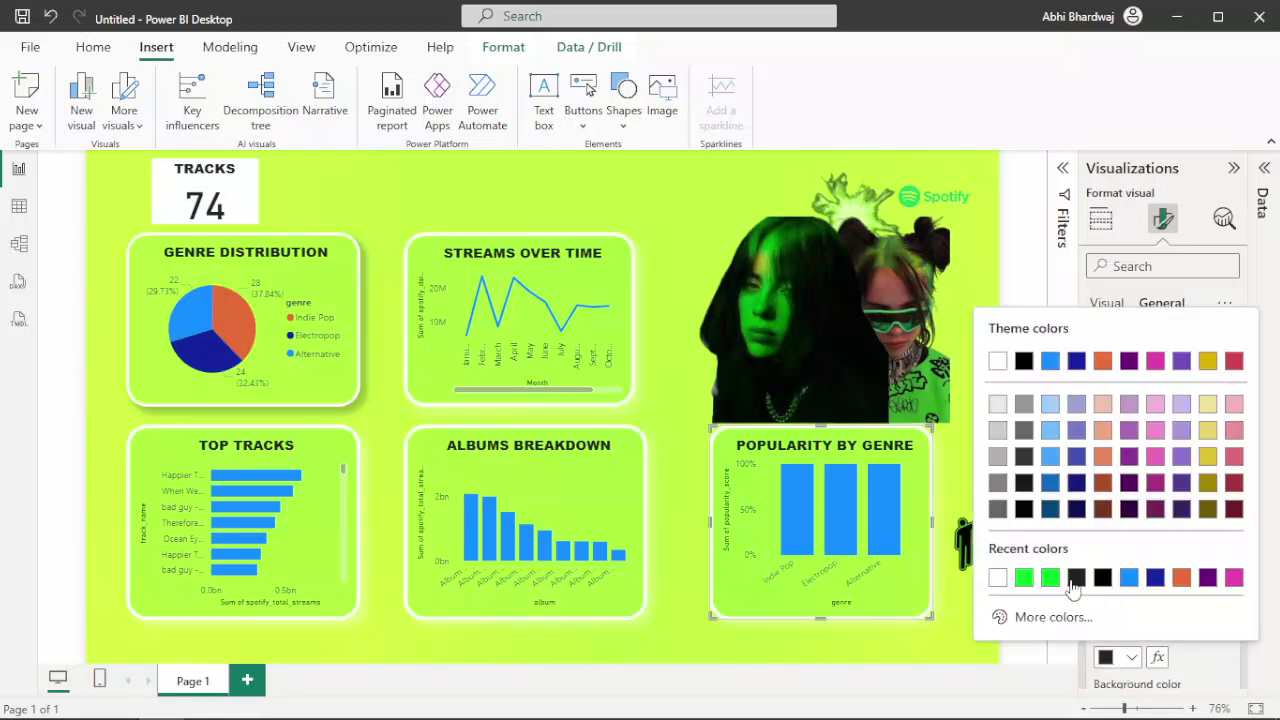
pyautogui.click(998, 580)
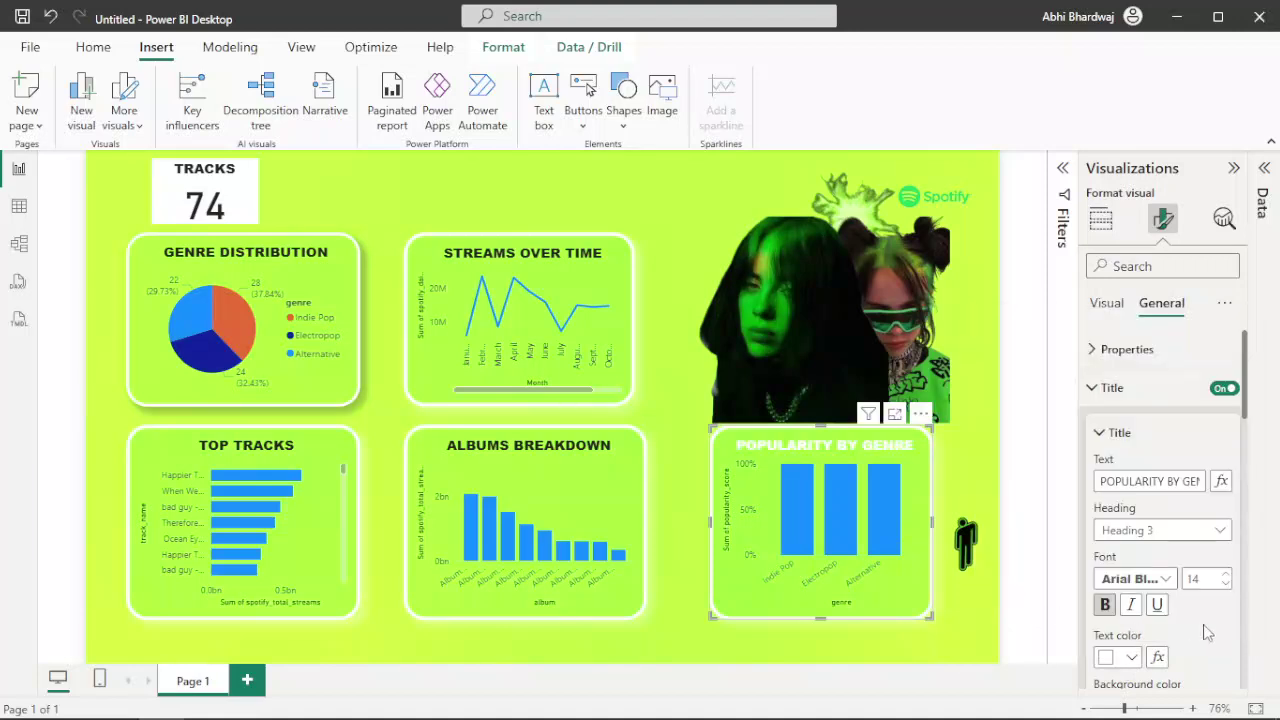
# - Turn off the Y-axis title of the POPULARITY BY GENRE chart and make its Y-axis values white
pyautogui.scroll(-1, 1207, 632)
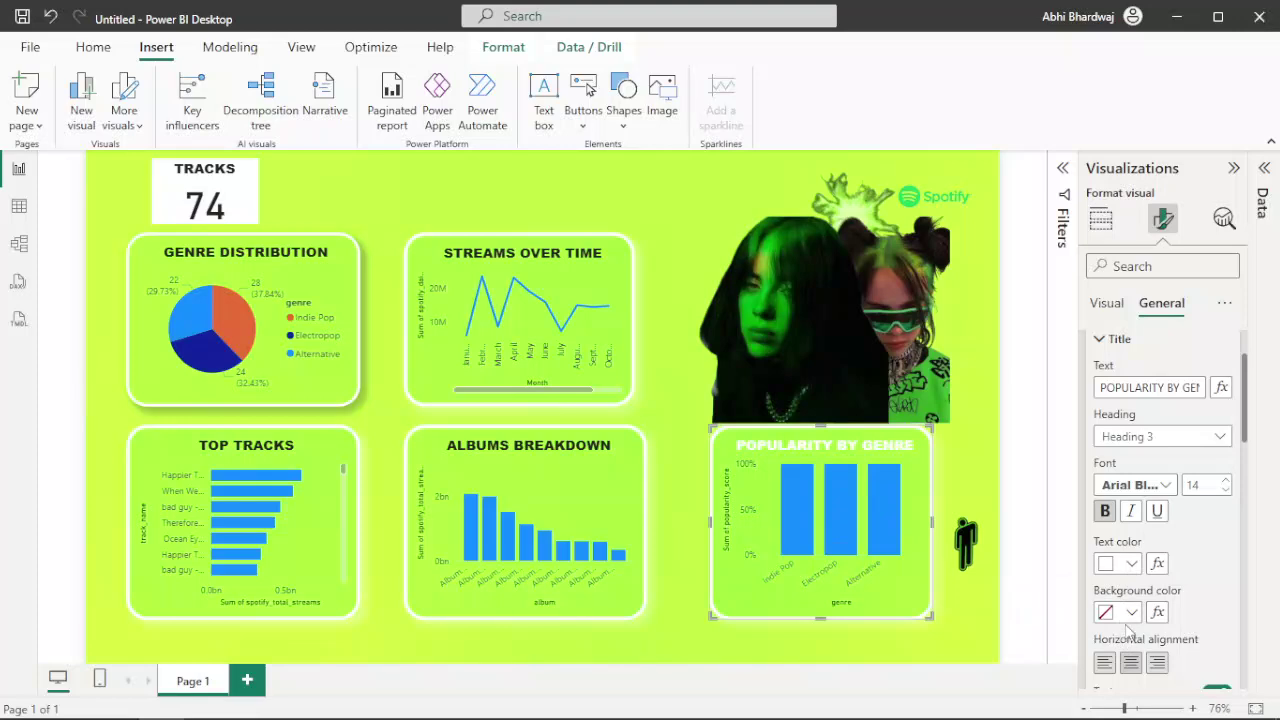
pyautogui.scroll(-1, 1174, 590)
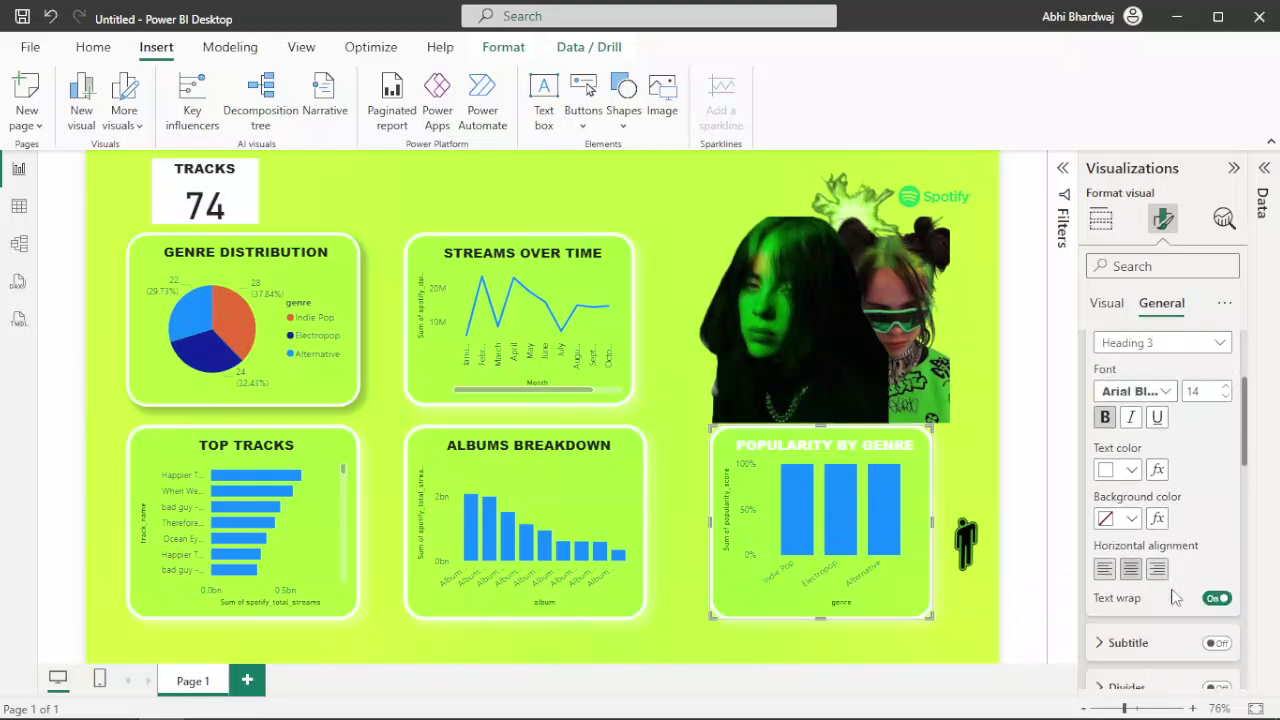
pyautogui.click(1108, 306)
pyautogui.click(1134, 363)
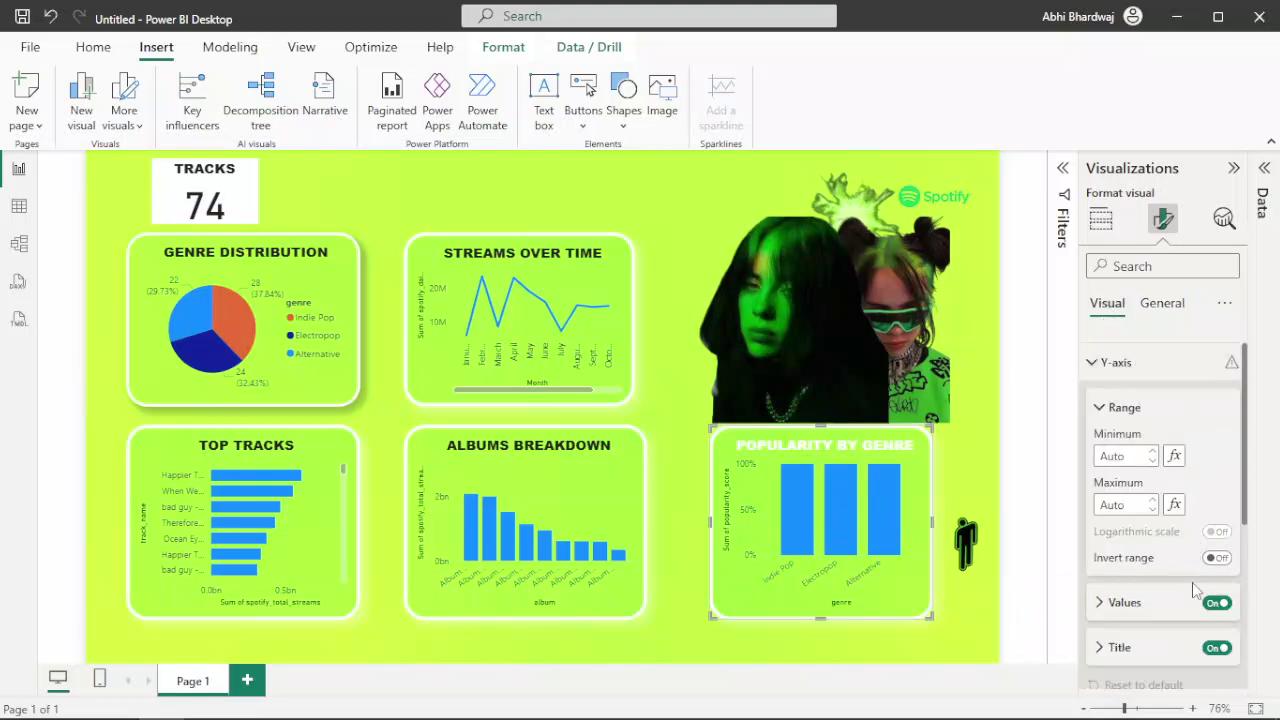
pyautogui.scroll(-1, 1195, 590)
pyautogui.click(1216, 554)
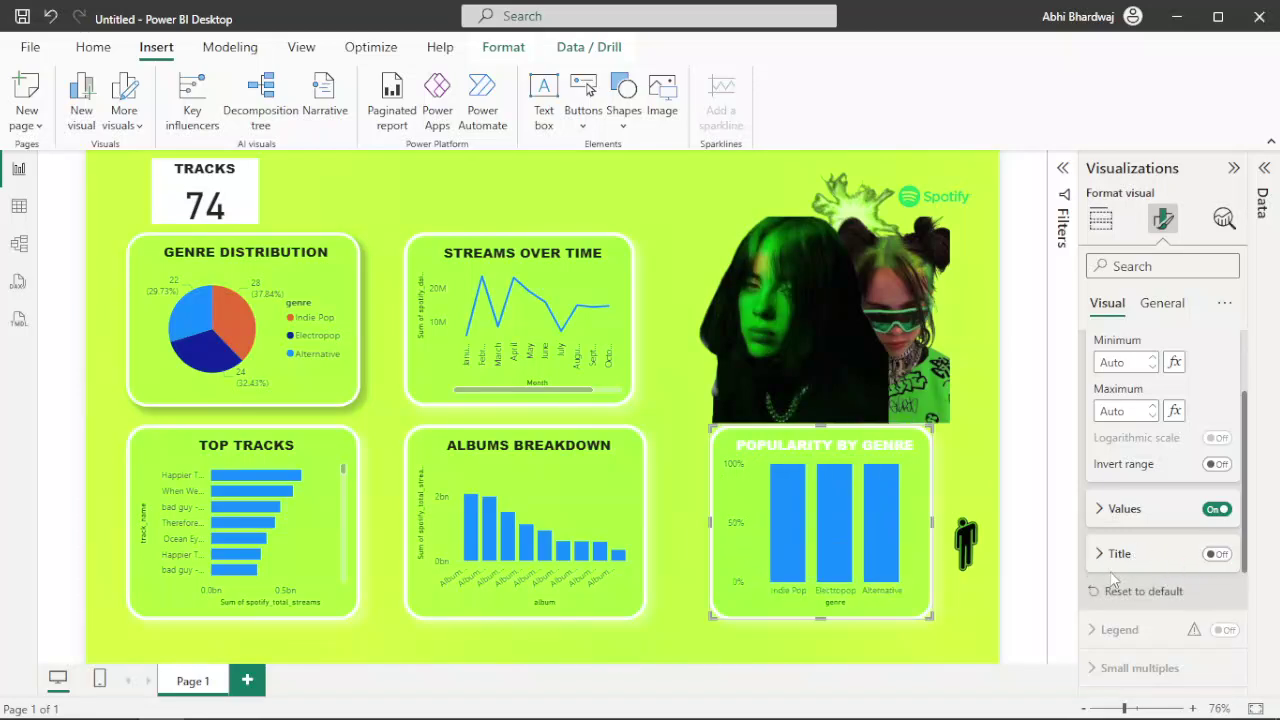
pyautogui.click(1120, 515)
pyautogui.click(1128, 637)
pyautogui.click(997, 557)
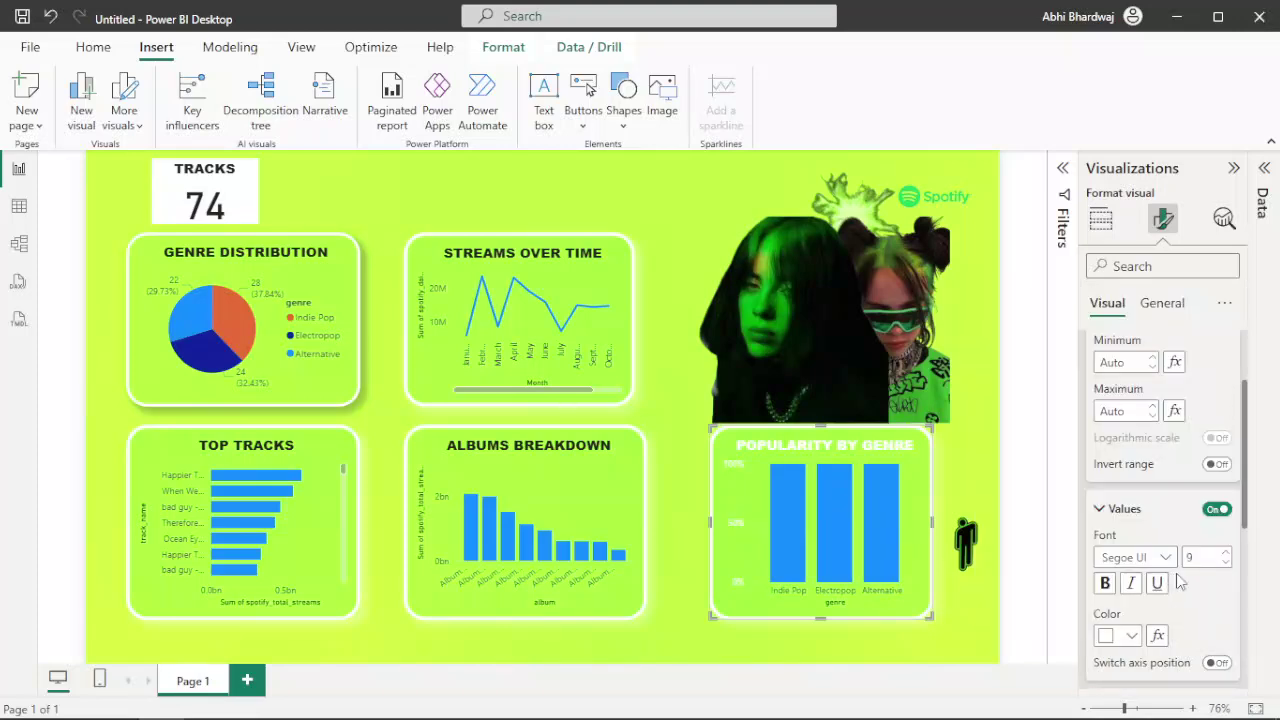
# - Make the POPULARITY BY GENRE chart's X-axis values white and turn off its X-axis title
pyautogui.scroll(-2, 1180, 582)
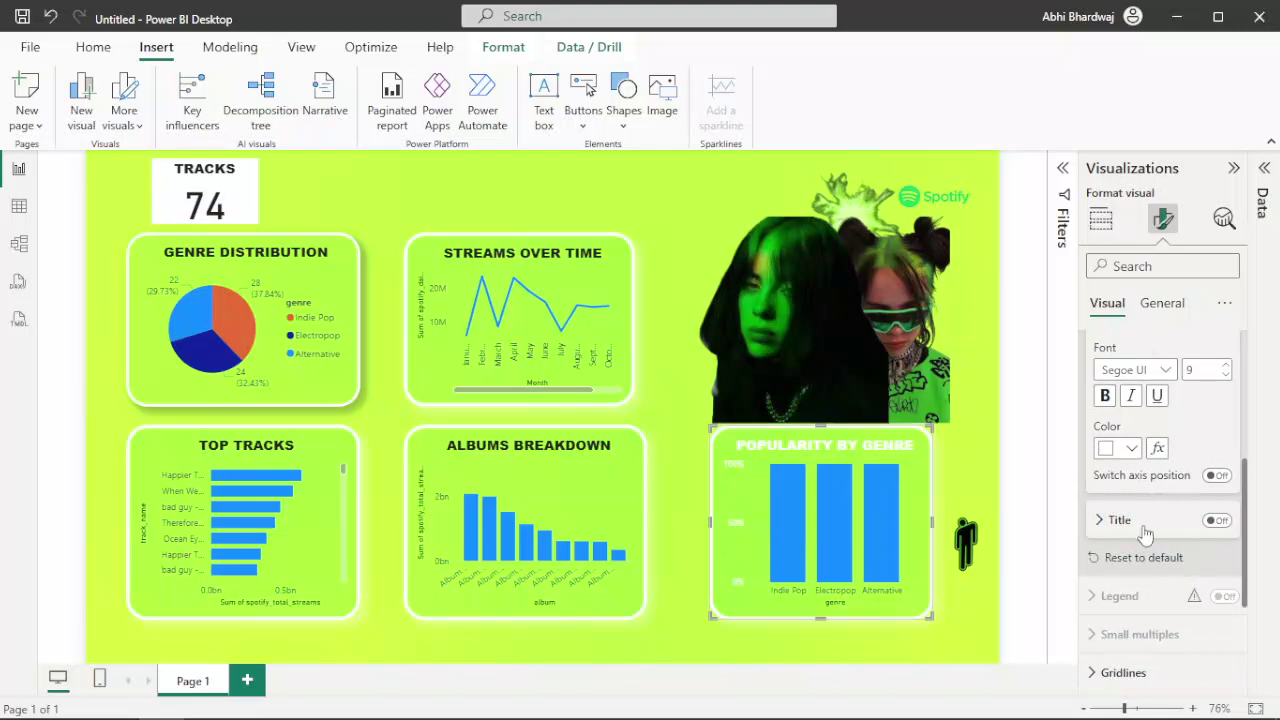
pyautogui.scroll(3, 1132, 528)
pyautogui.click(1112, 352)
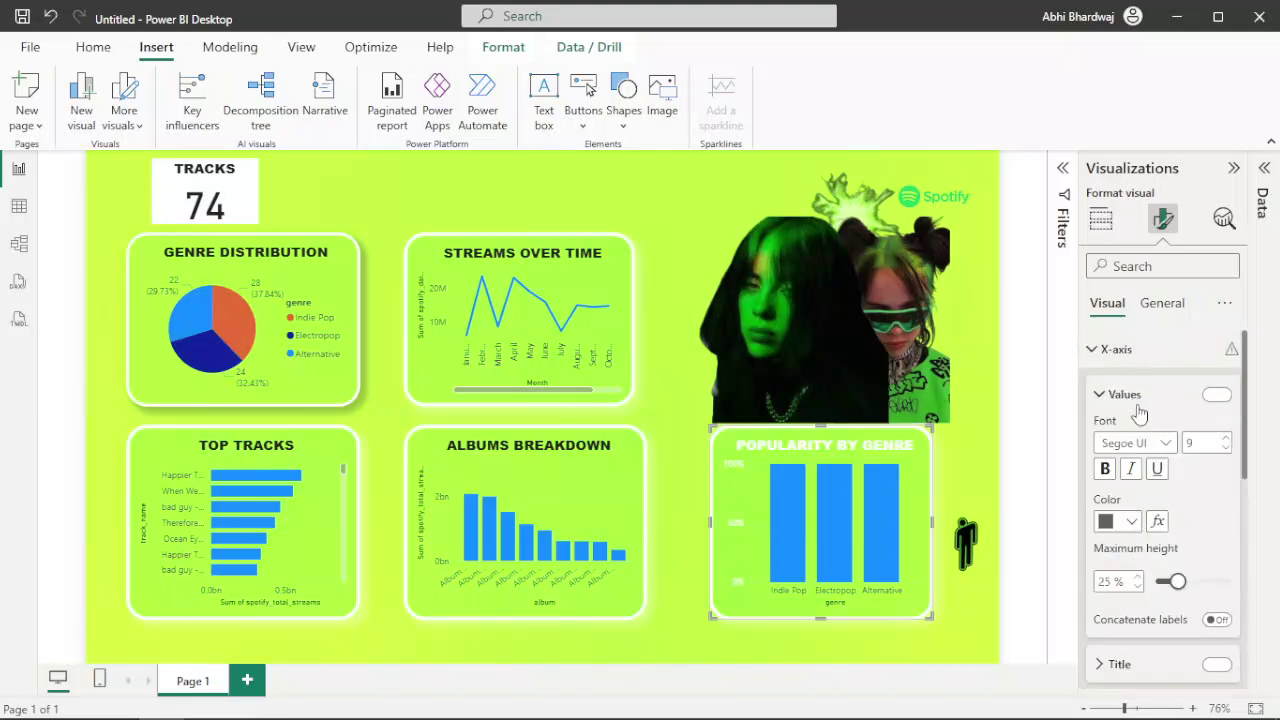
pyautogui.click(1128, 522)
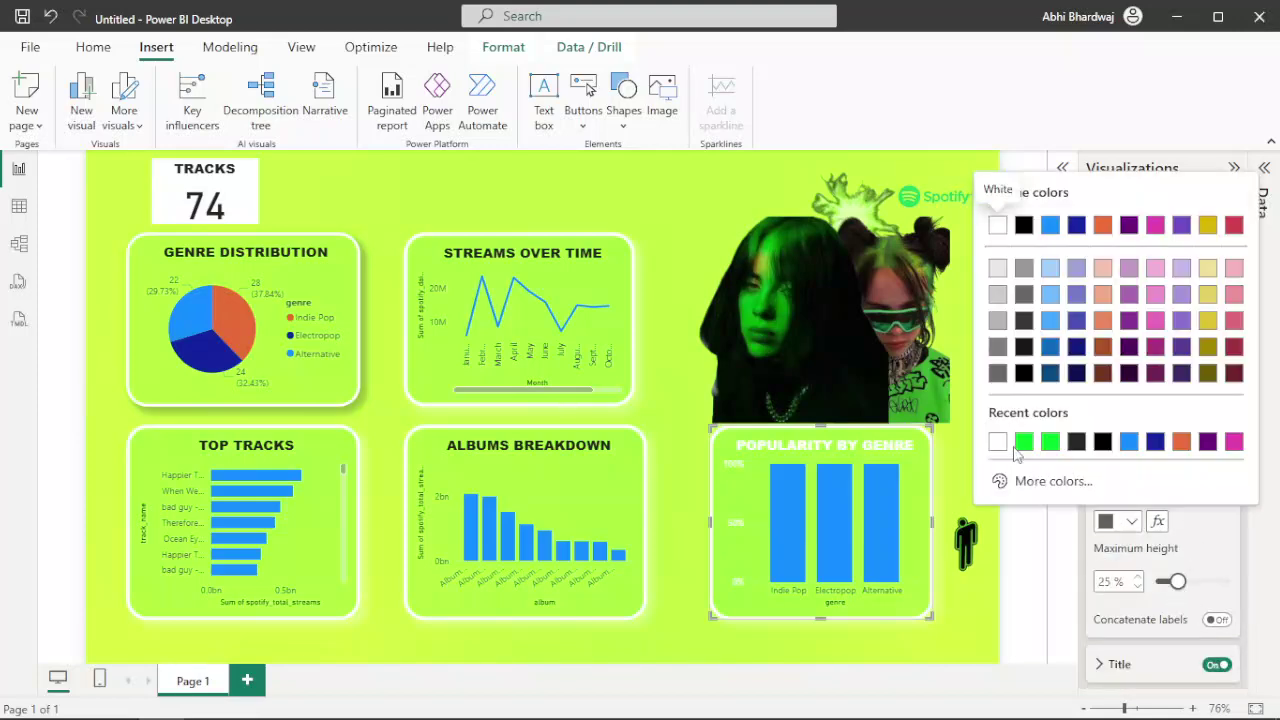
pyautogui.click(997, 443)
pyautogui.click(1217, 664)
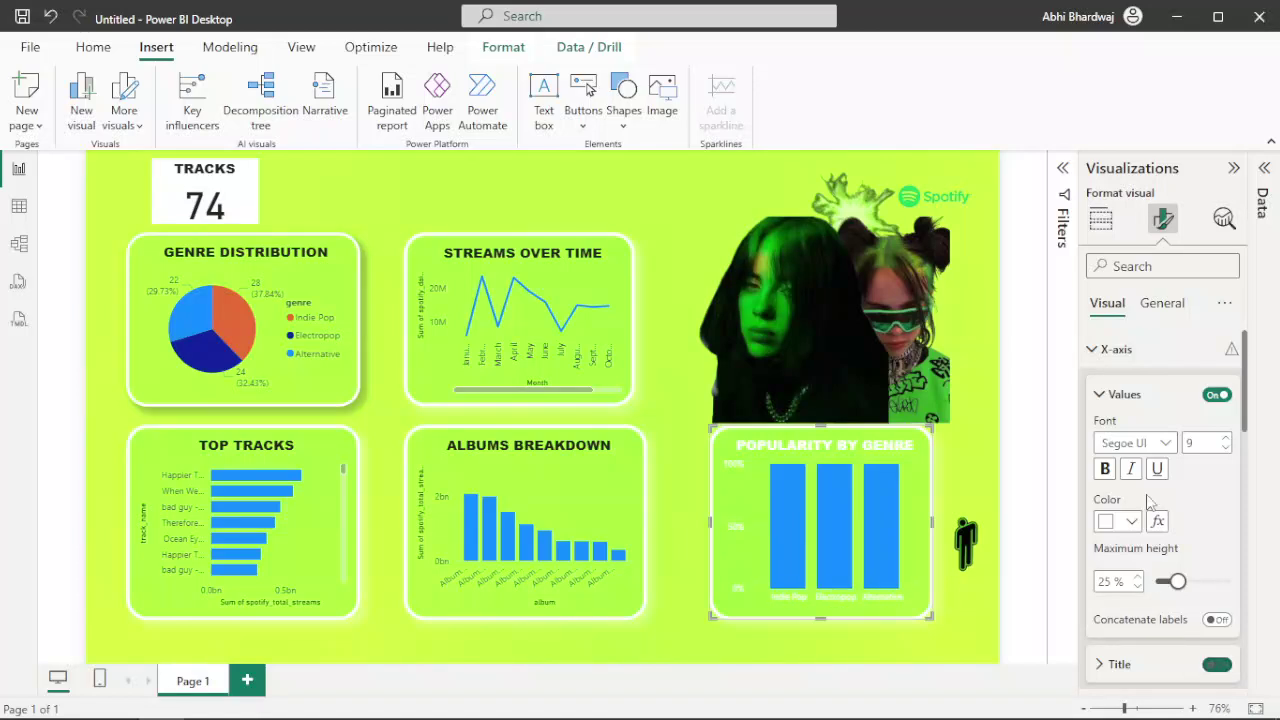
# - Color the POPULARITY BY GENRE columns spring green (#0FFF87) with 66% transparency
pyautogui.scroll(-6, 1160, 583)
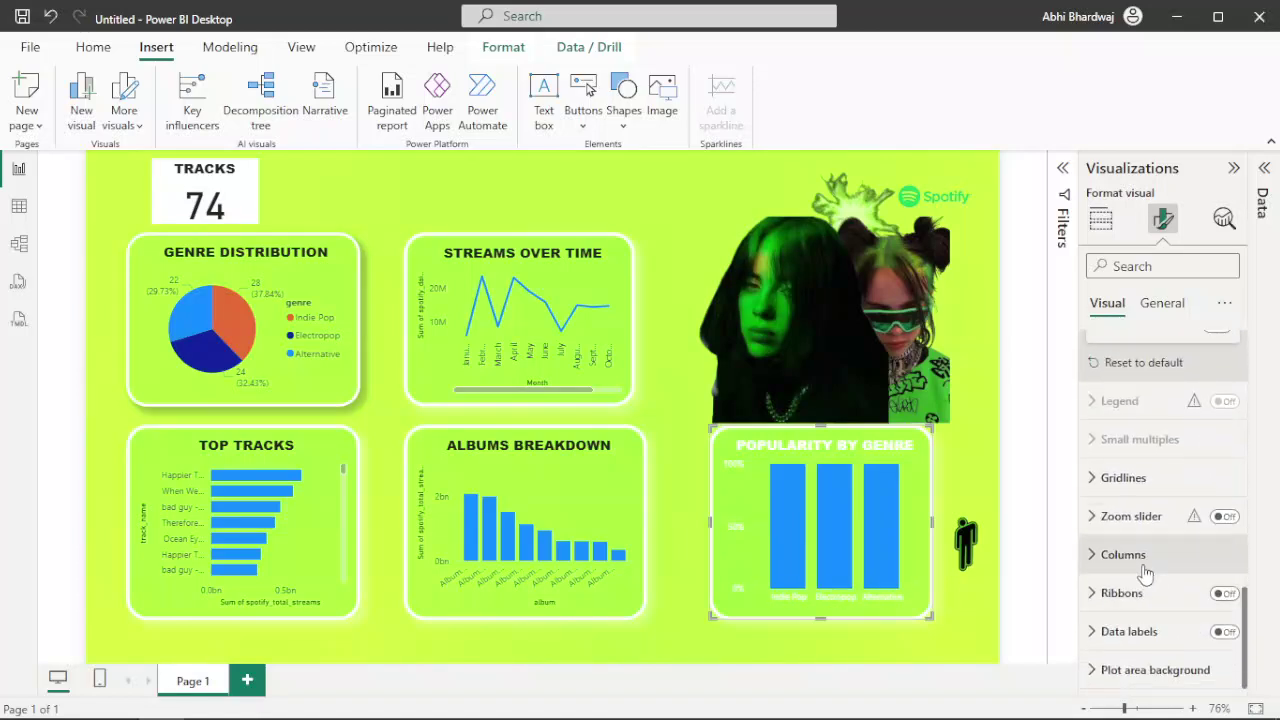
pyautogui.click(1123, 555)
pyautogui.scroll(-3, 1150, 590)
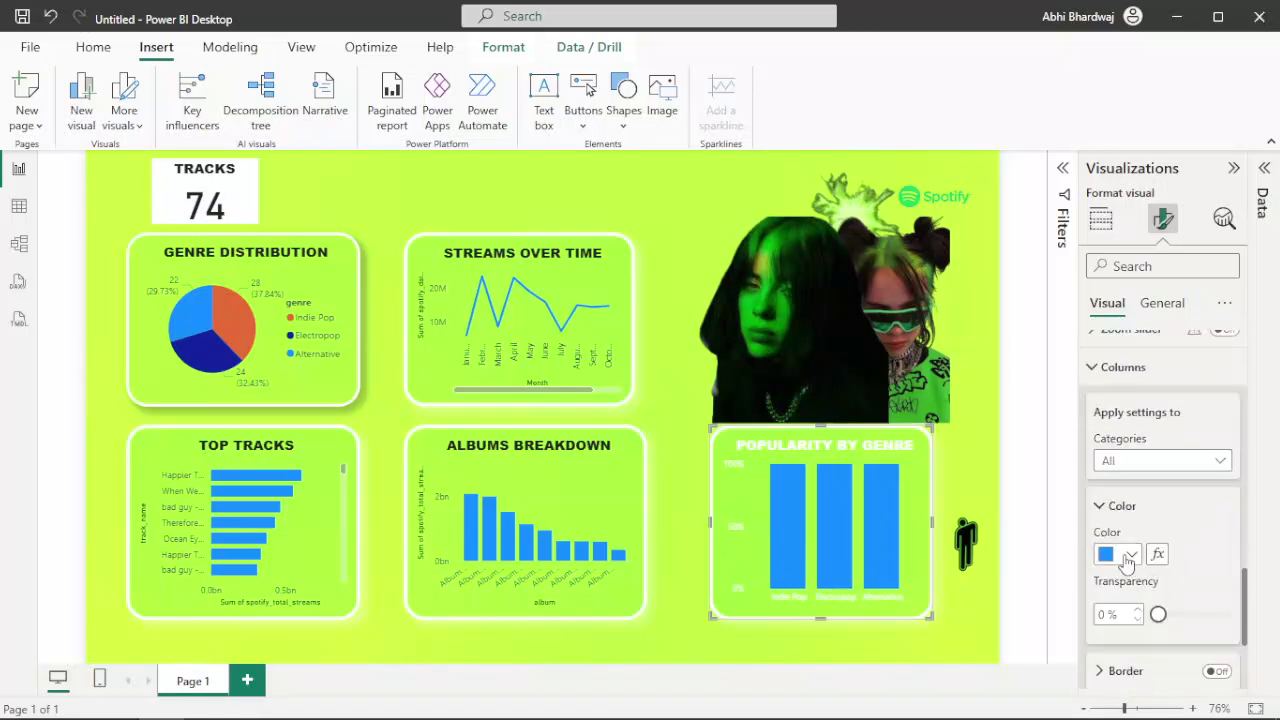
pyautogui.click(1128, 555)
pyautogui.click(1073, 516)
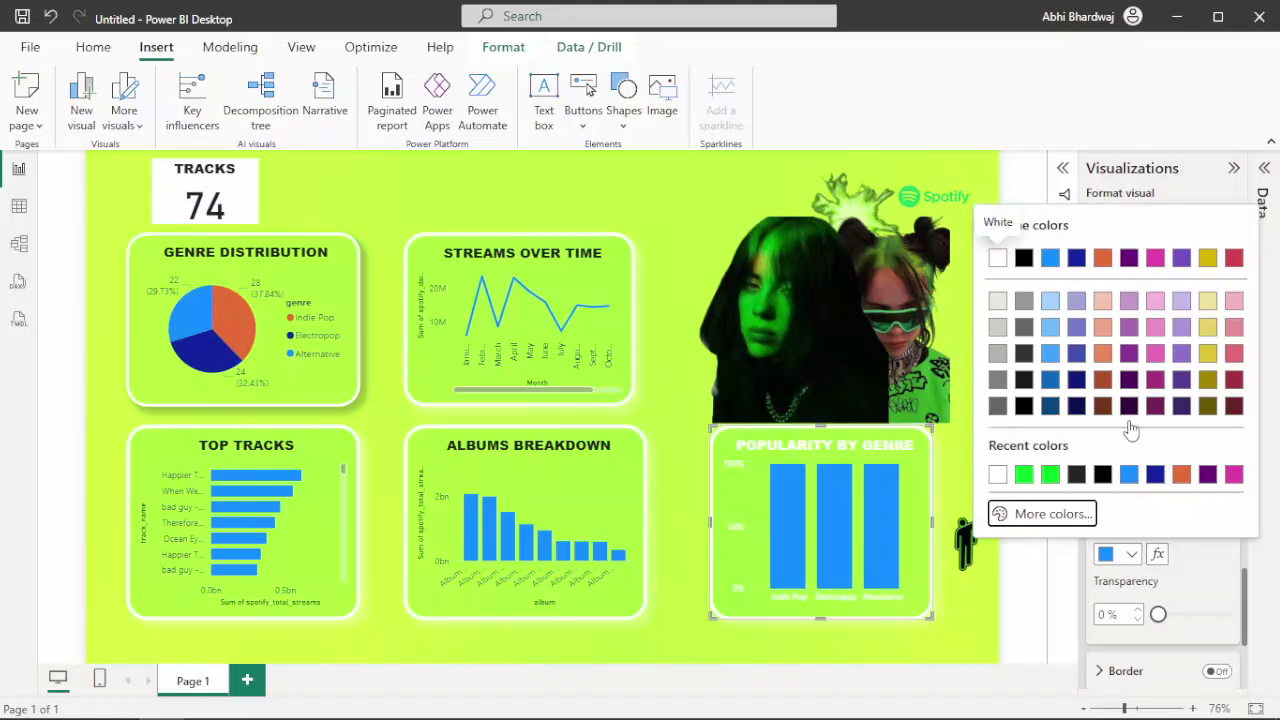
pyautogui.click(1095, 449)
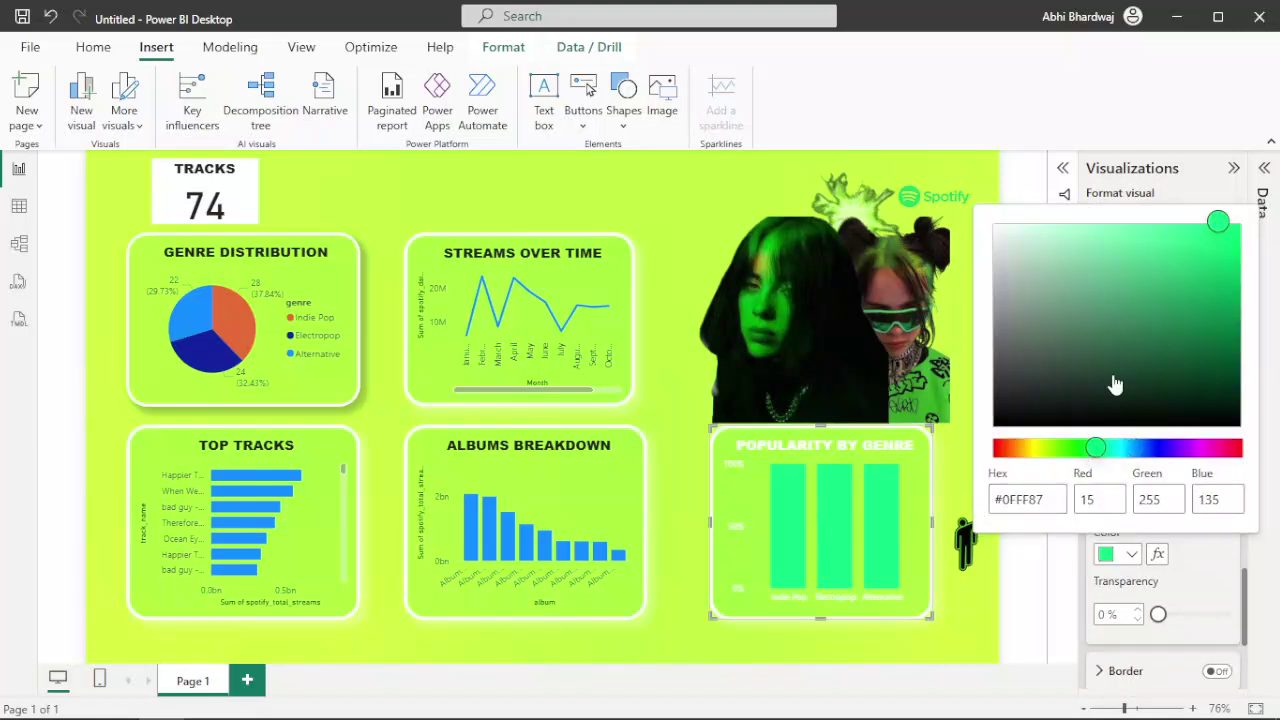
pyautogui.moveTo(1158, 614); pyautogui.dragTo(1205, 618)
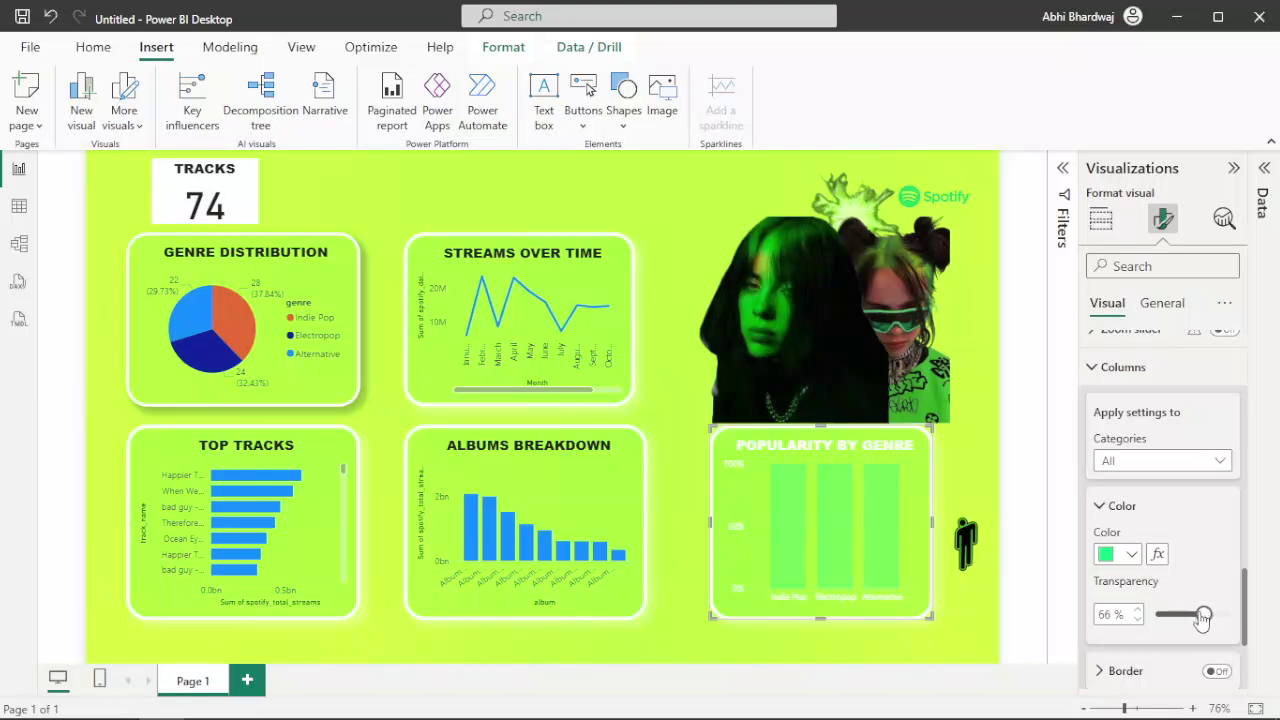
# - Color the ALBUMS BREAKDOWN columns with the same recent spring green and set their transparency to 51%
pyautogui.click(583, 608)
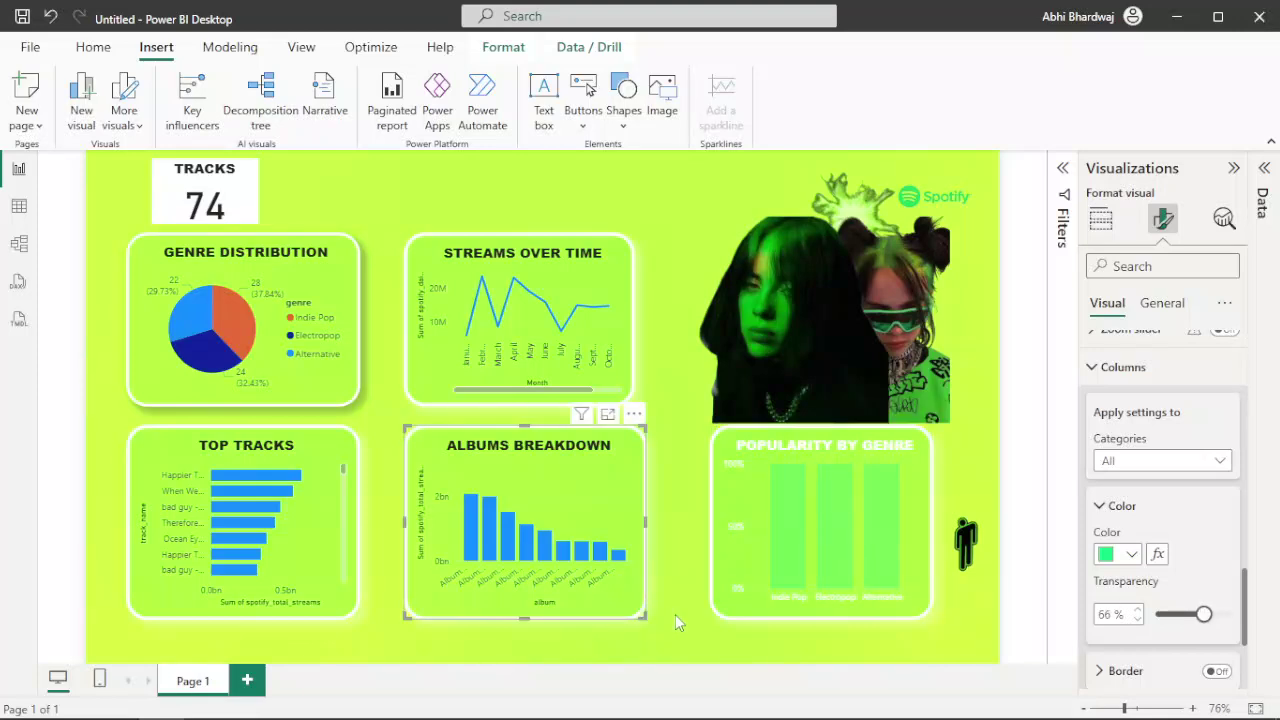
pyautogui.click(1113, 562)
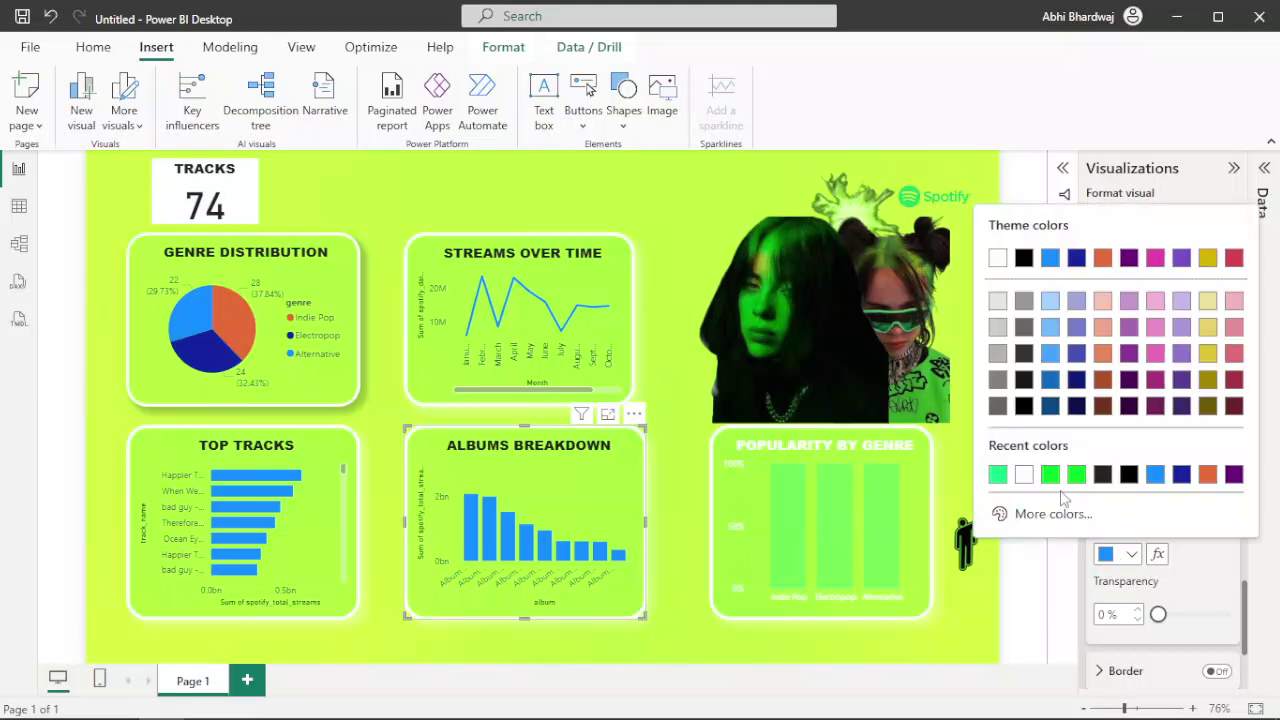
pyautogui.click(1005, 487)
pyautogui.moveTo(1158, 616); pyautogui.dragTo(1196, 624)
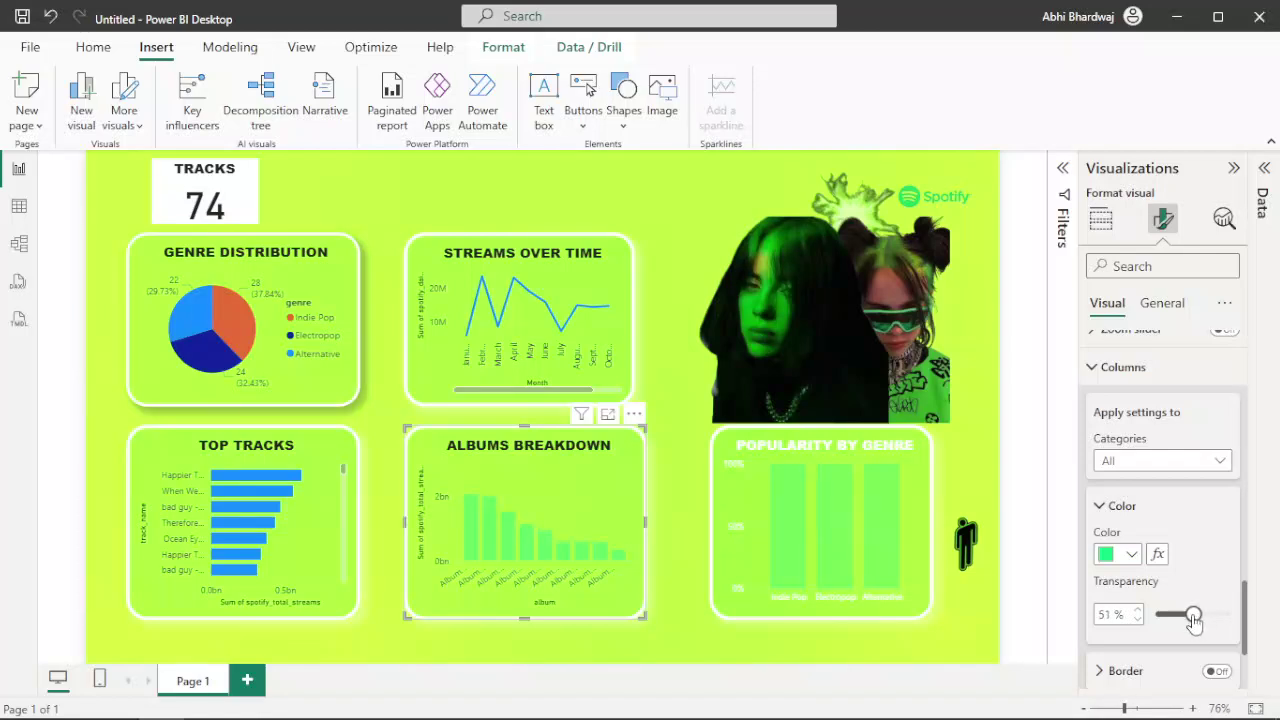
# - Turn off the Y-axis title of the ALBUMS BREAKDOWN chart and make its Y-axis values white
pyautogui.scroll(5, 1150, 485)
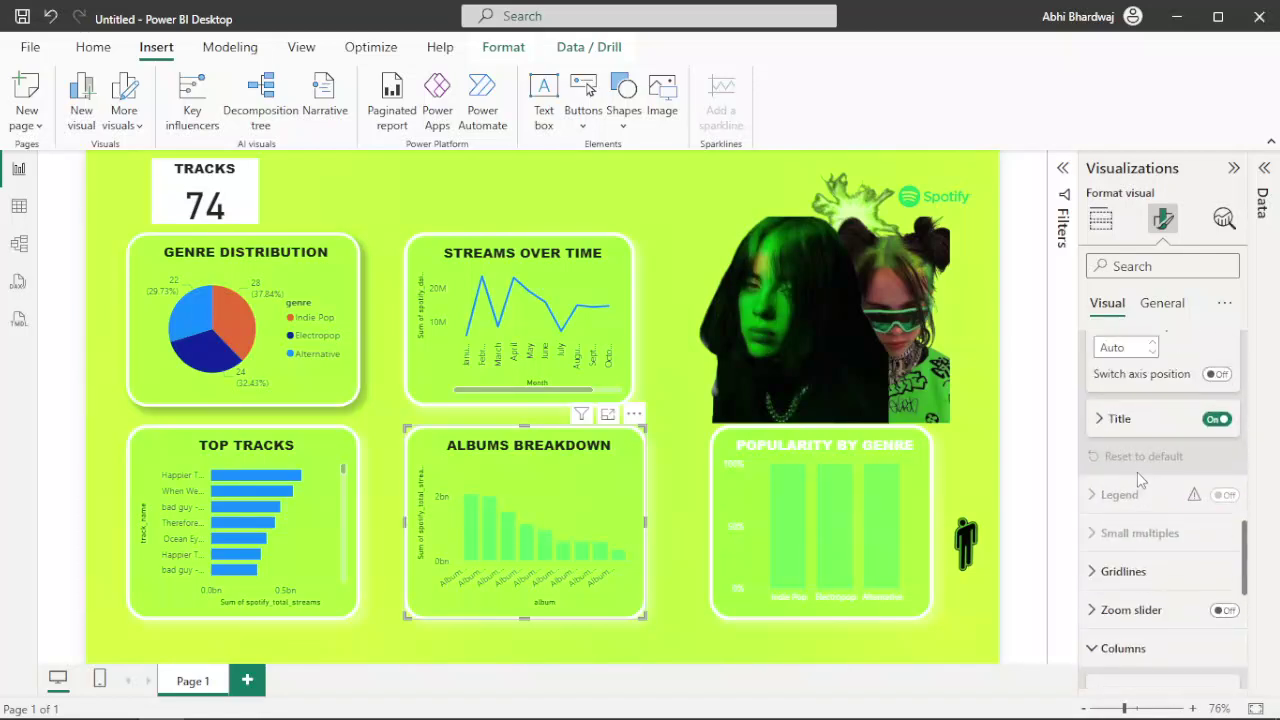
pyautogui.click(1216, 419)
pyautogui.scroll(3, 1112, 480)
pyautogui.click(1129, 441)
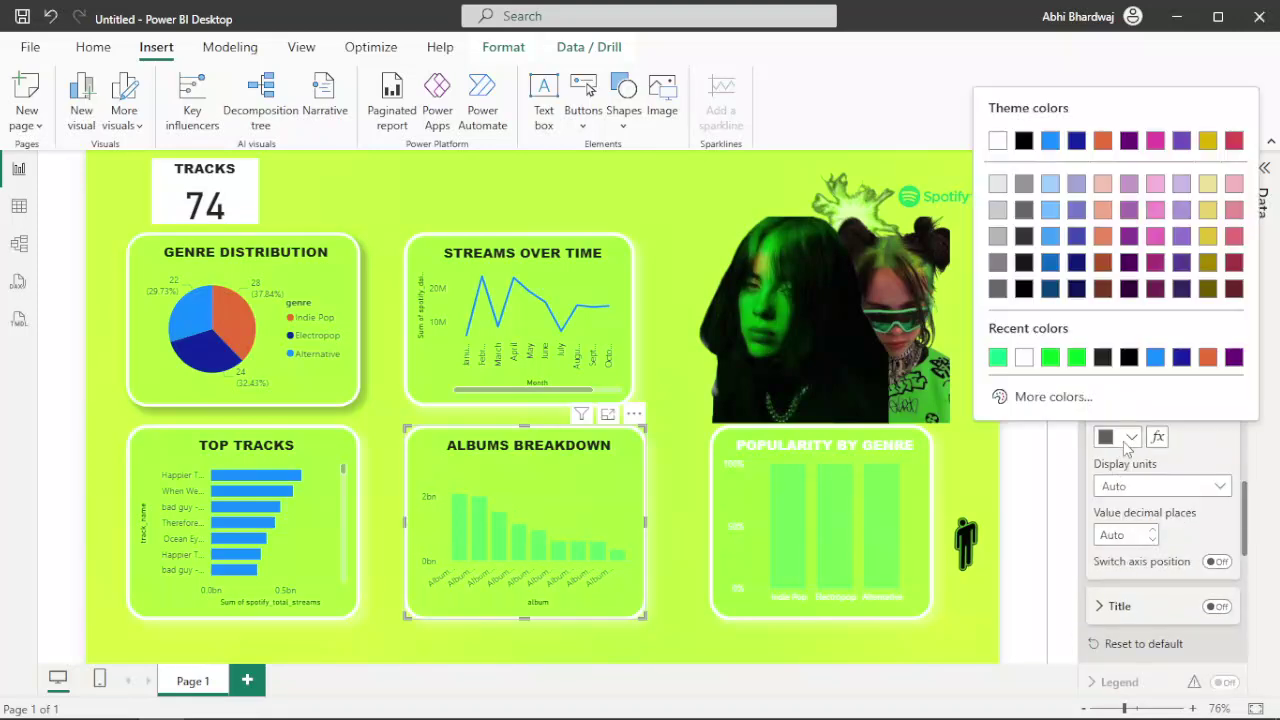
pyautogui.click(1023, 357)
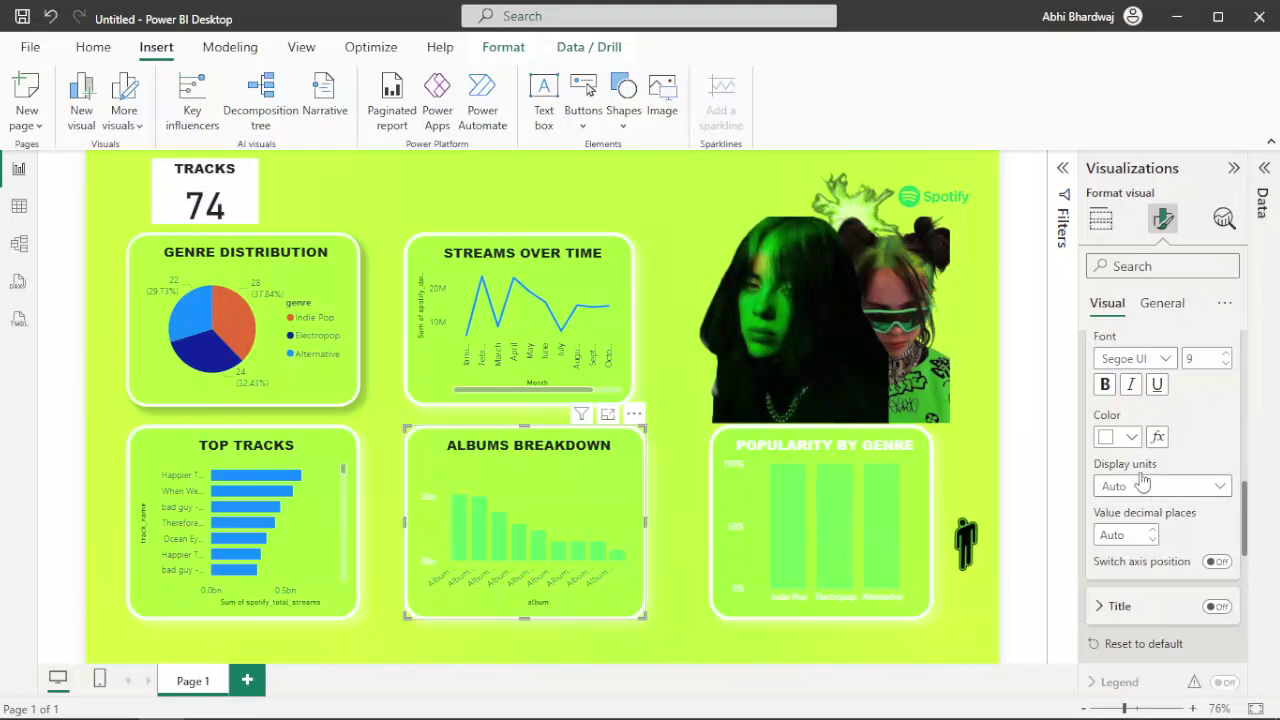
# - Make the ALBUMS BREAKDOWN chart's Y-axis values bold and set their font to Arial Black
pyautogui.scroll(2, 1140, 490)
pyautogui.click(1105, 478)
pyautogui.click(1140, 452)
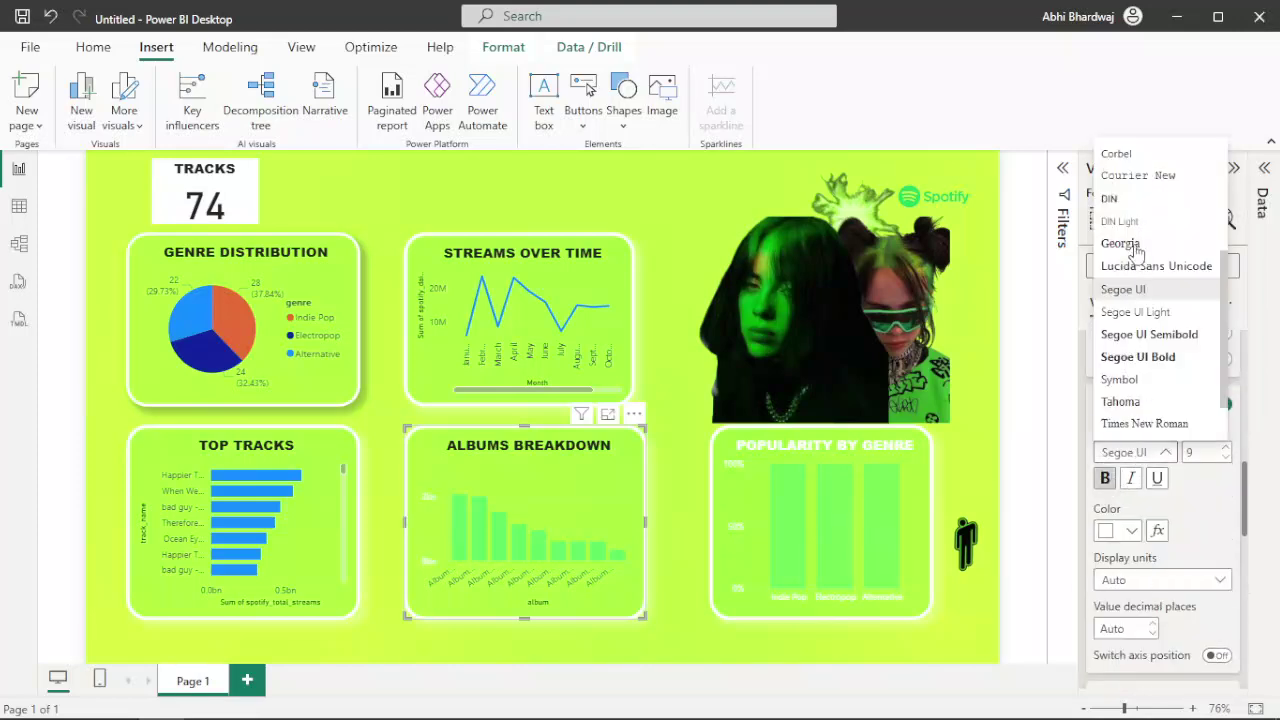
pyautogui.scroll(5, 1143, 200)
pyautogui.click(1140, 170)
pyautogui.scroll(1, 1185, 451)
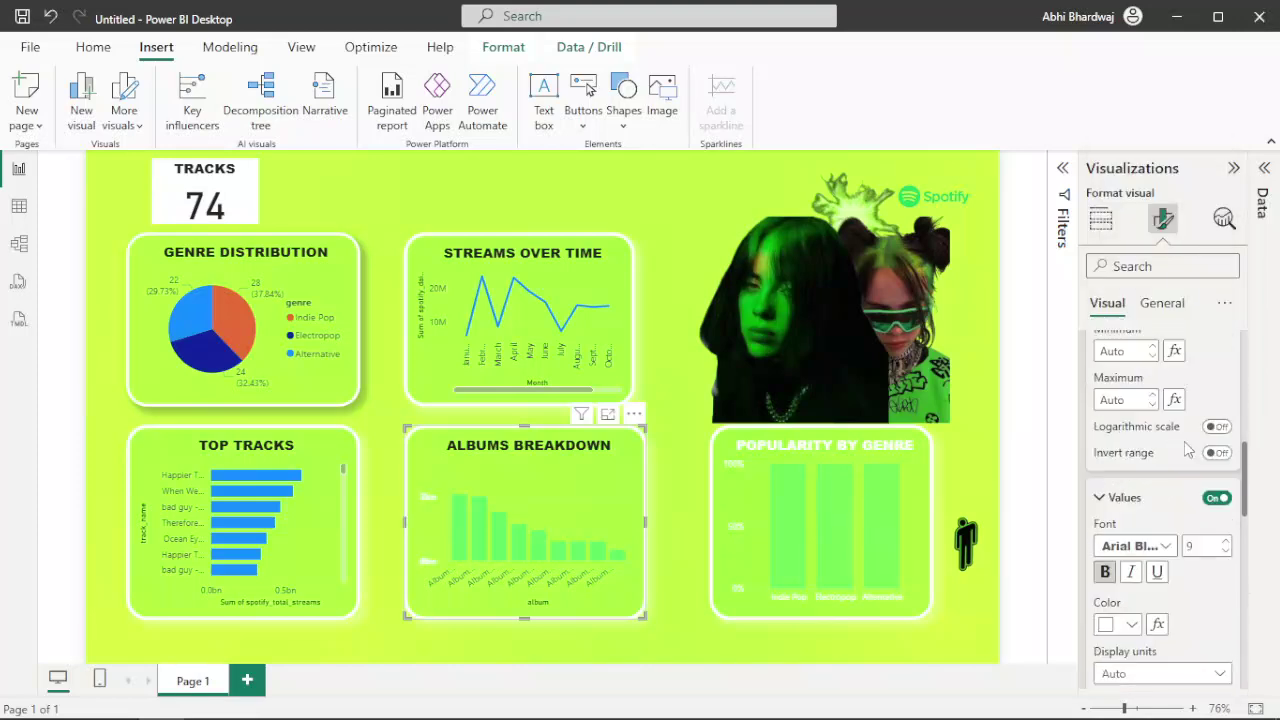
# - Turn off the X-axis title of the ALBUMS BREAKDOWN chart and make its X-axis values white
pyautogui.scroll(4, 1180, 450)
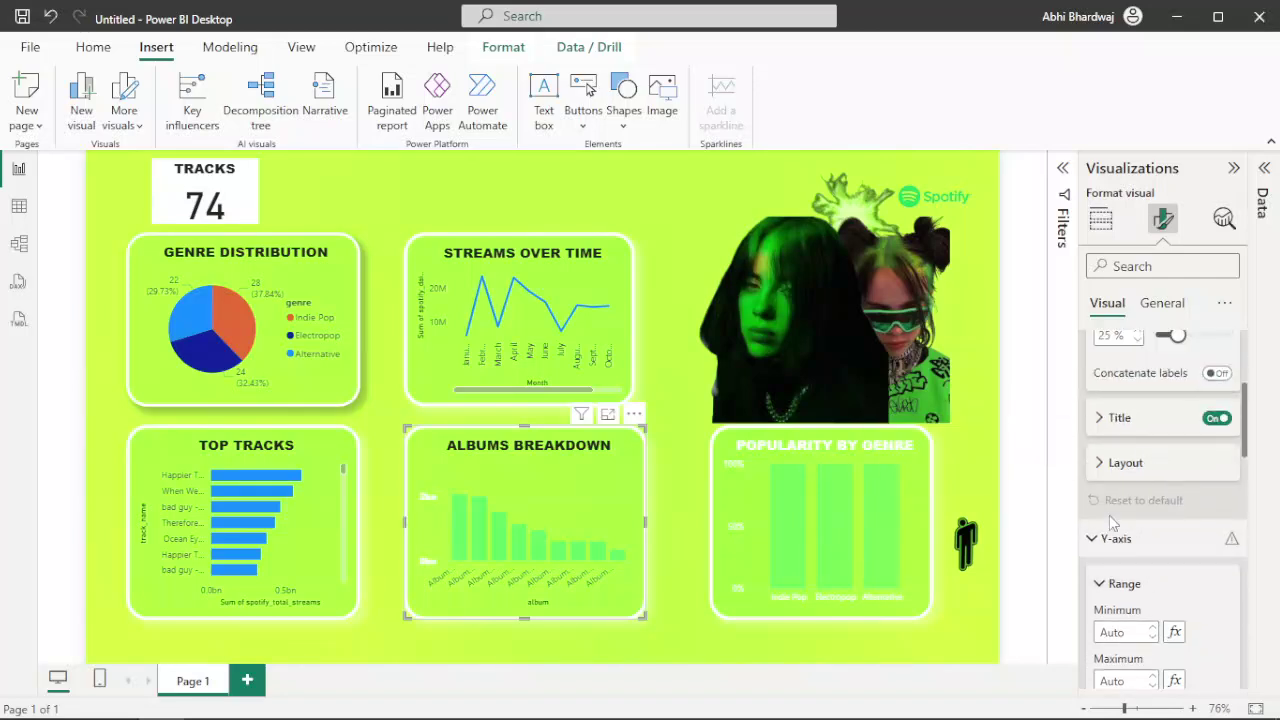
pyautogui.click(1217, 498)
pyautogui.scroll(1, 1130, 420)
pyautogui.click(1116, 374)
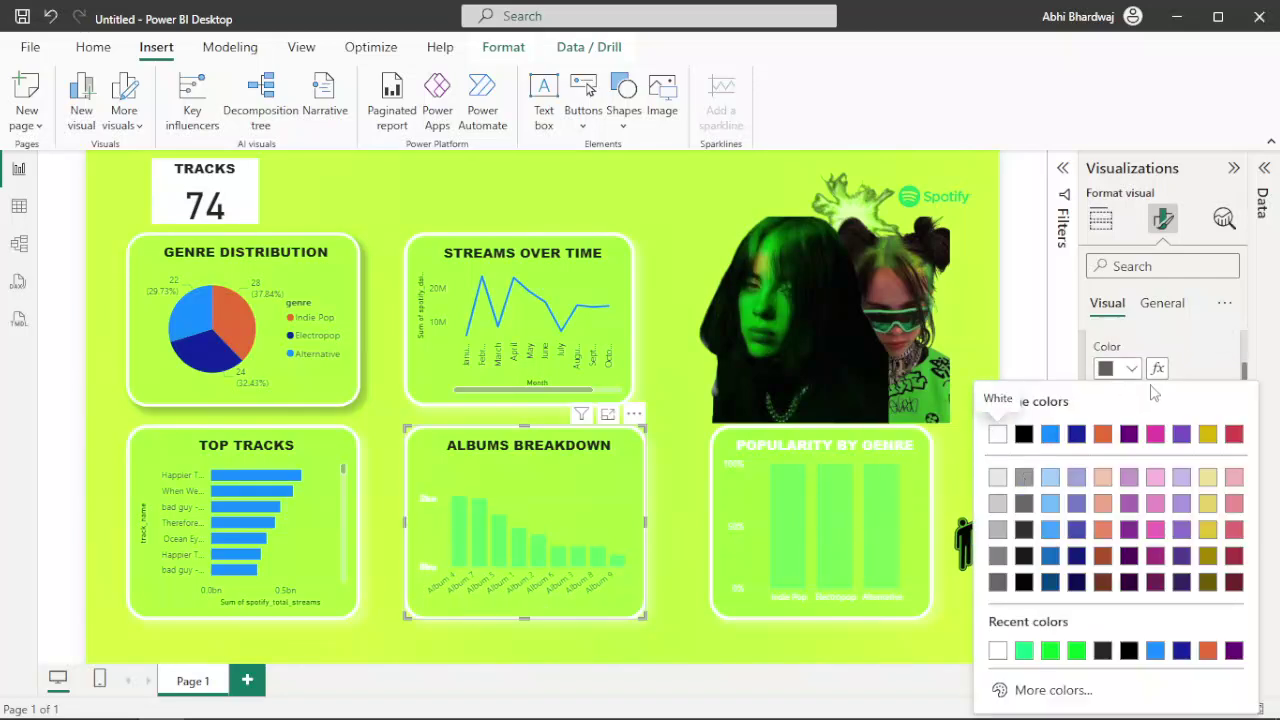
pyautogui.click(992, 436)
pyautogui.scroll(3, 1133, 452)
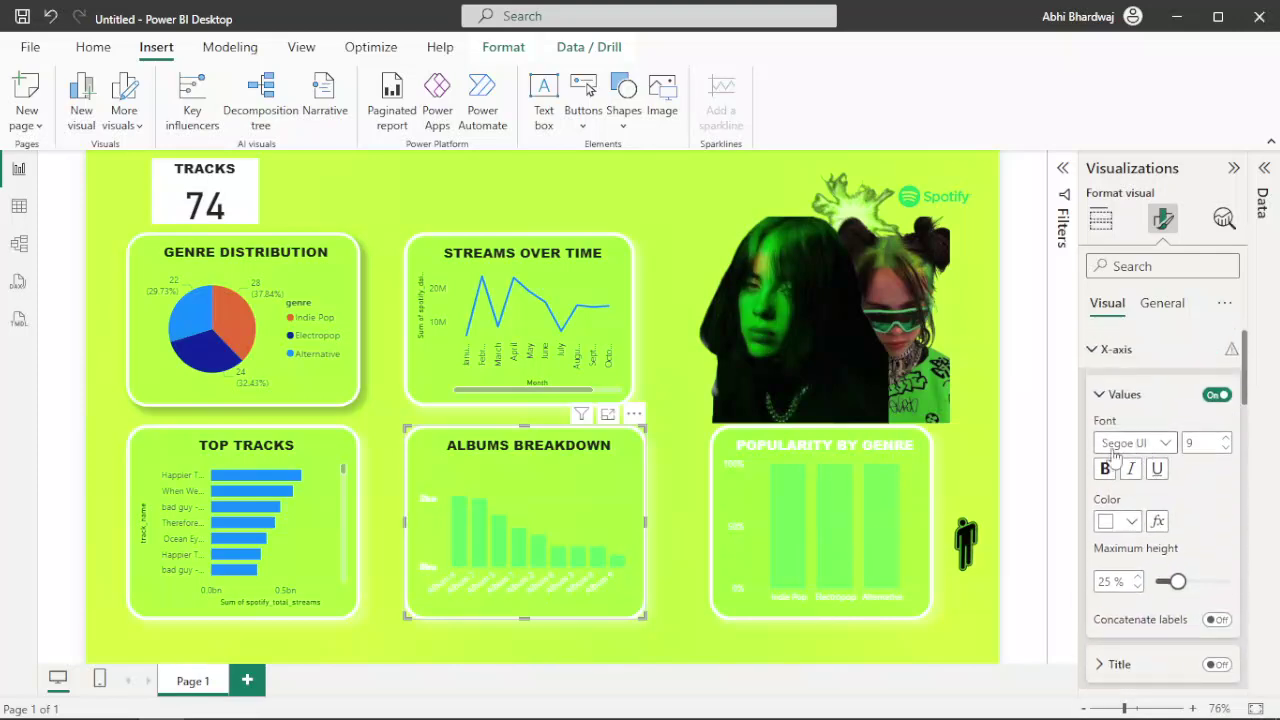
# - Make the ALBUMS BREAKDOWN chart's X-axis values bold and set their font to Arial Black
pyautogui.click(1104, 470)
pyautogui.click(1137, 443)
pyautogui.scroll(5, 1160, 300)
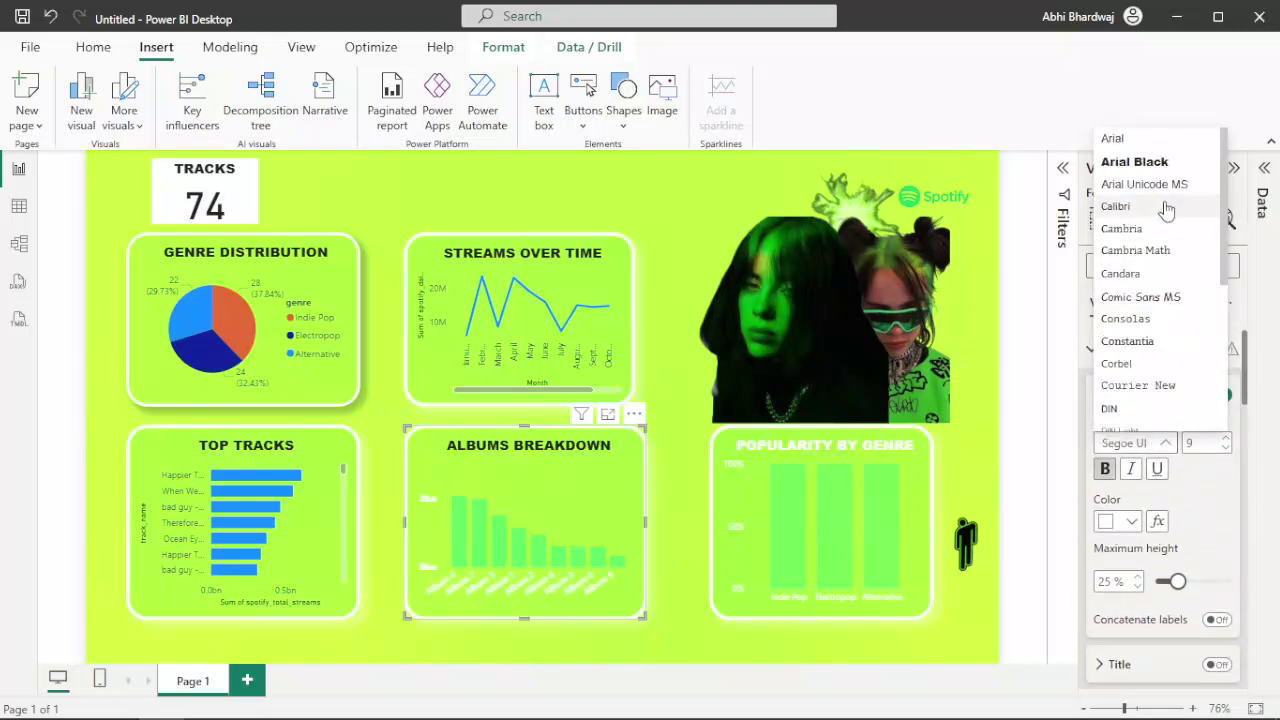
pyautogui.click(1166, 173)
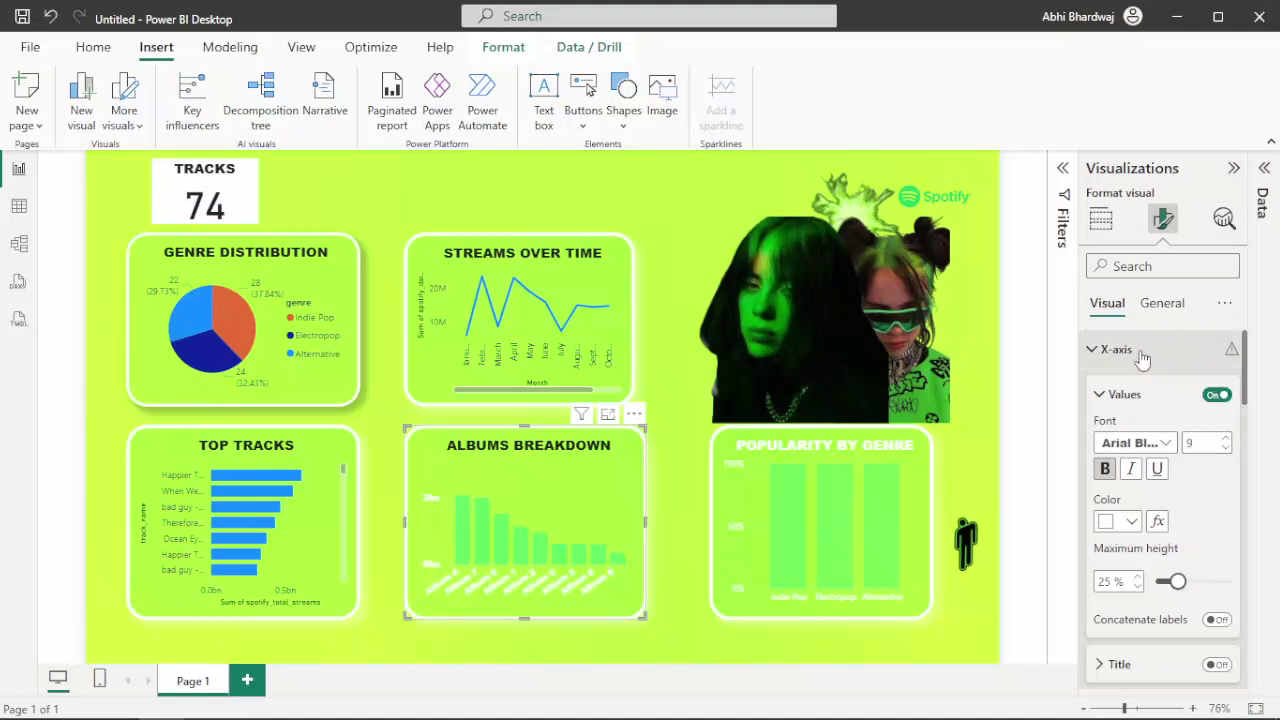
# - Set the title text color of the ALBUMS BREAKDOWN and TOP TRACKS charts to white
pyautogui.click(1175, 310)
pyautogui.click(1131, 389)
pyautogui.click(1131, 391)
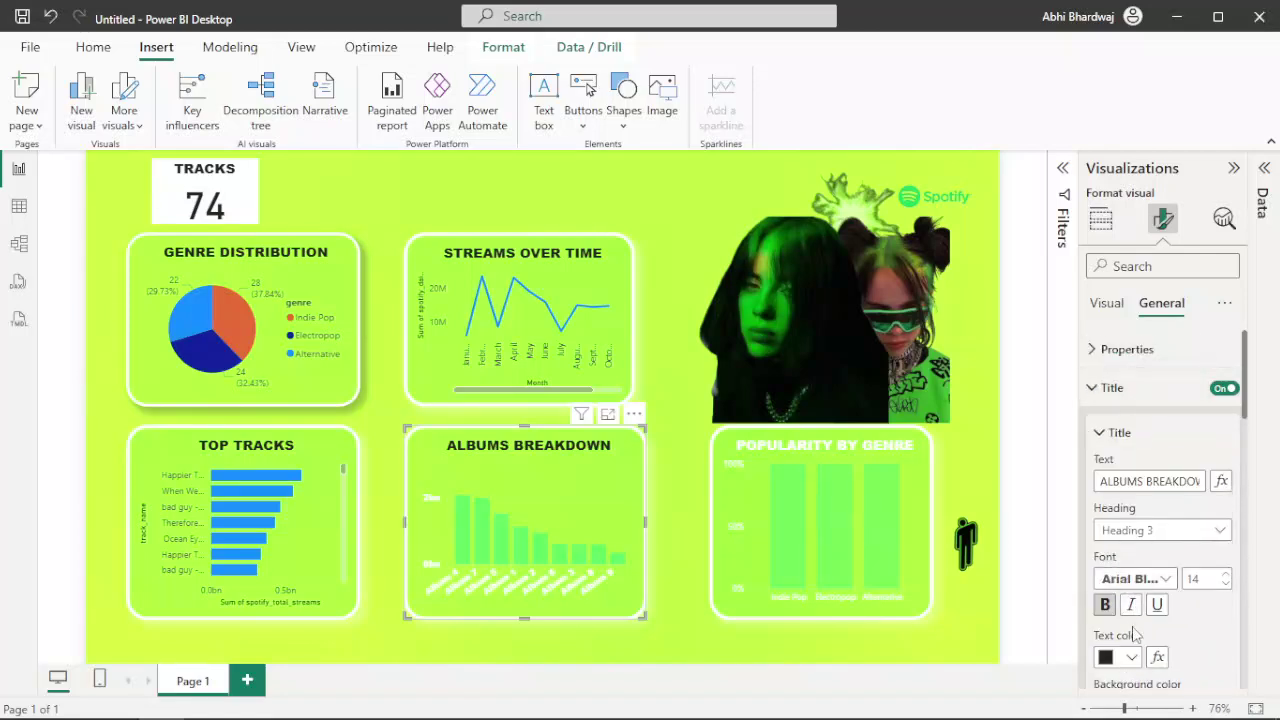
pyautogui.scroll(-2, 1135, 628)
pyautogui.click(1130, 563)
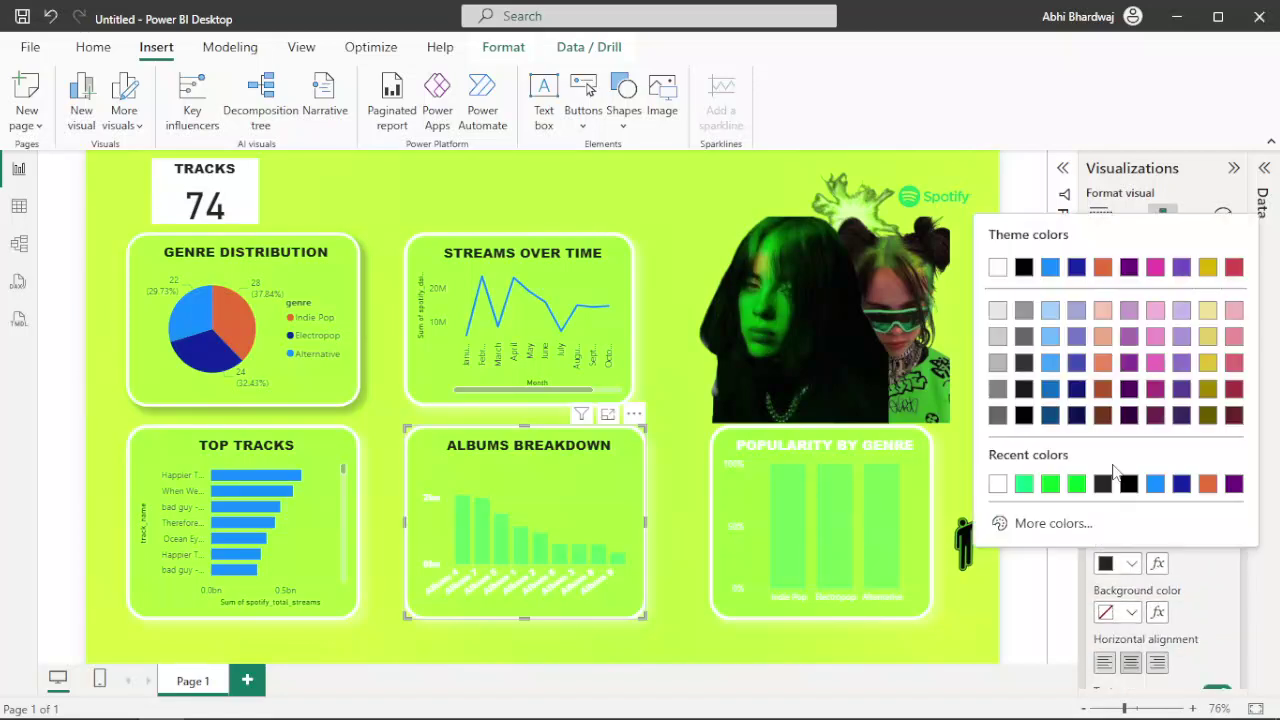
pyautogui.click(998, 485)
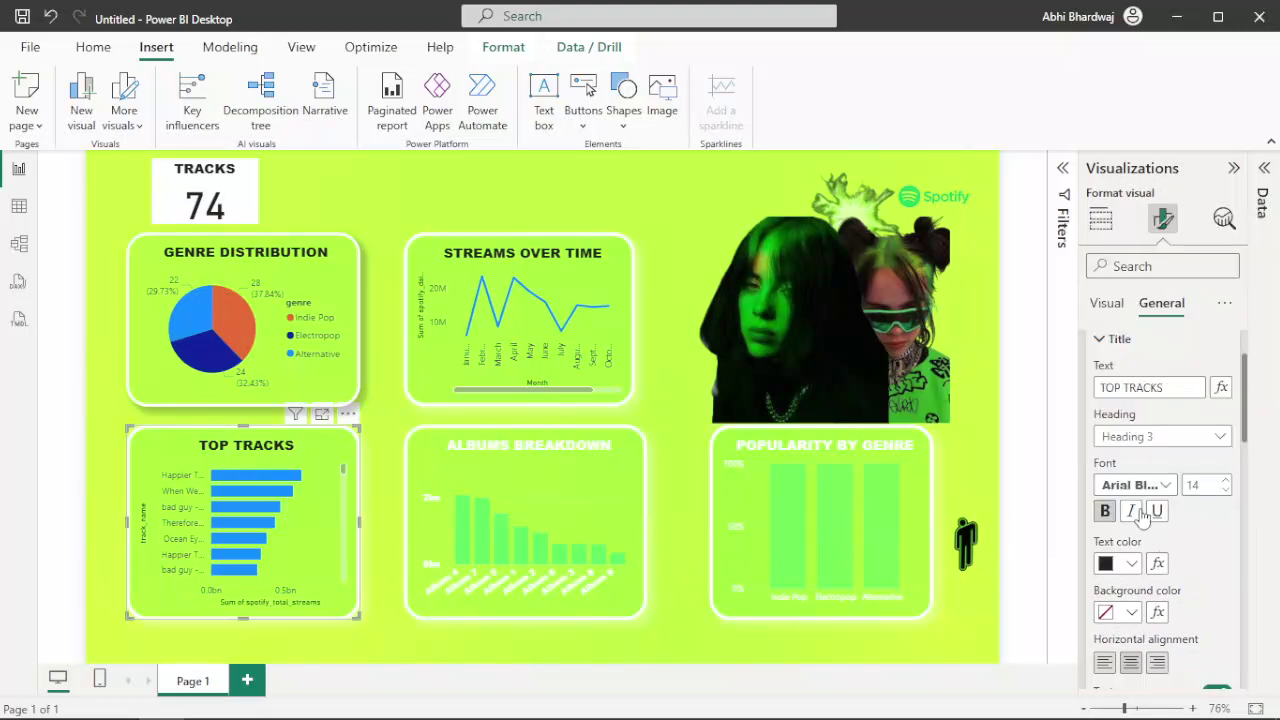
pyautogui.click(1130, 563)
pyautogui.click(1001, 270)
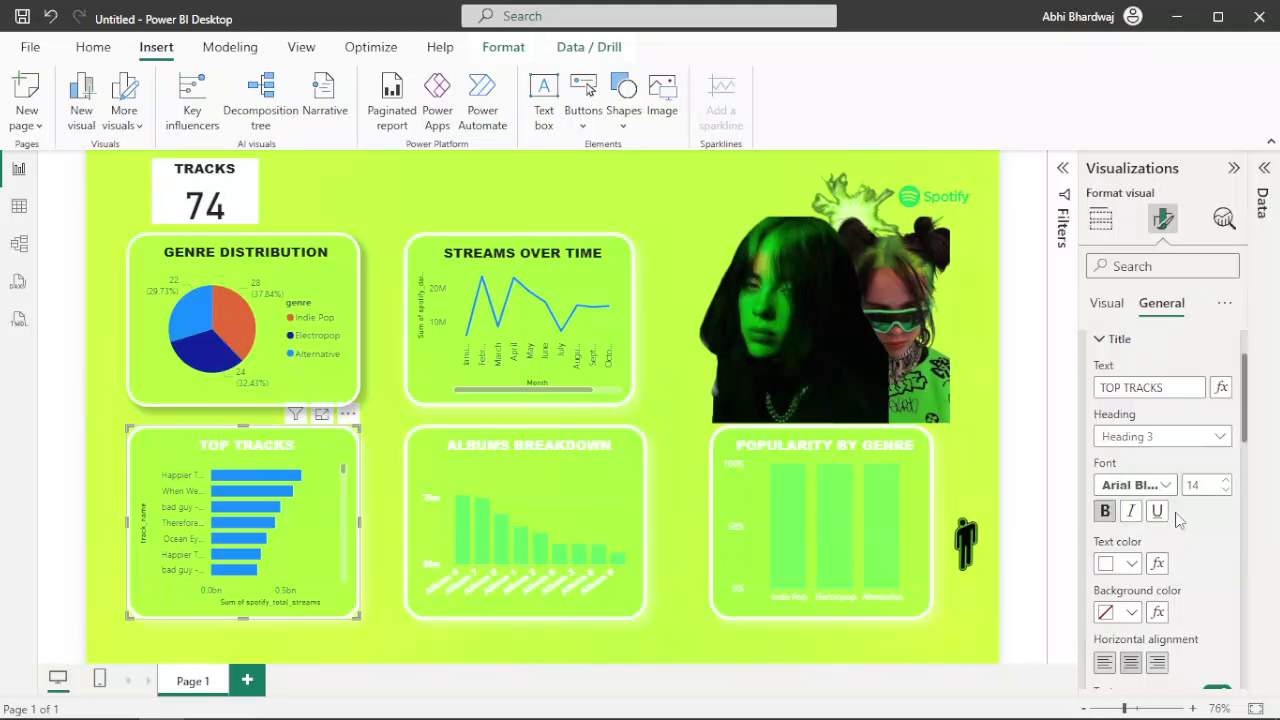
# - Format the TOP TRACKS chart's Y-axis values as white, bold Arial Black and turn off the Y-axis title
pyautogui.click(1107, 304)
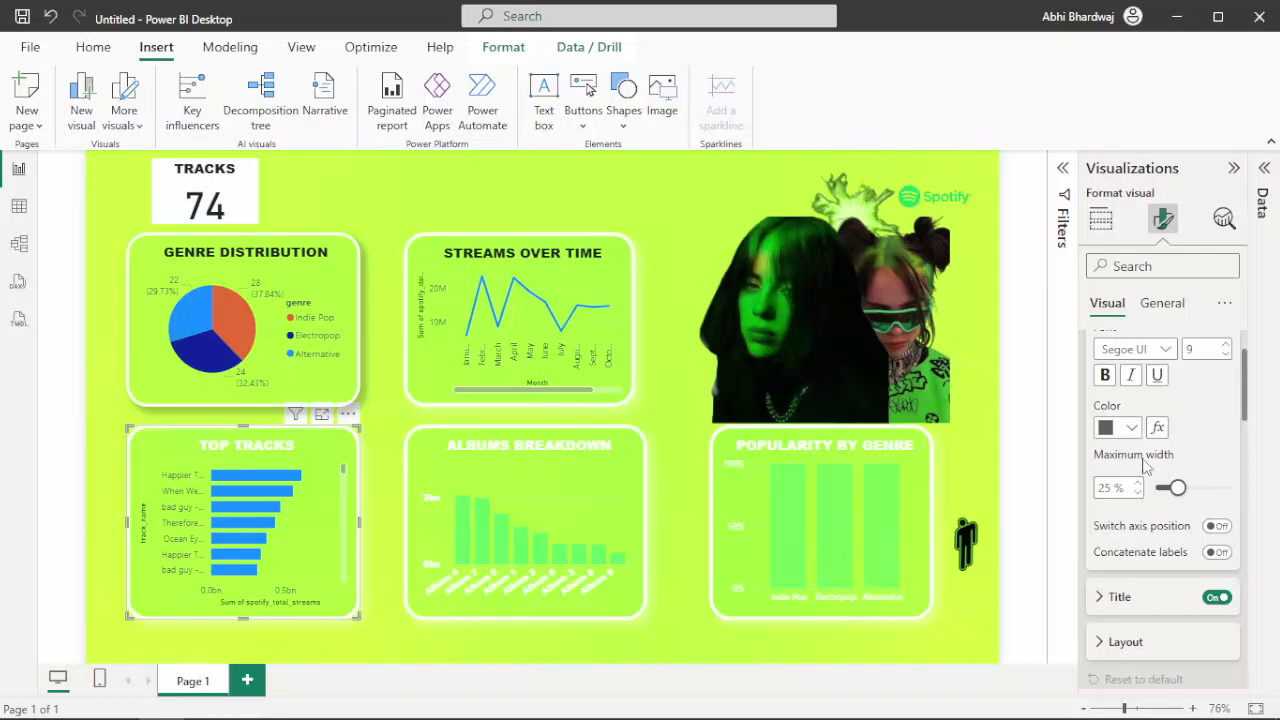
pyautogui.click(1130, 428)
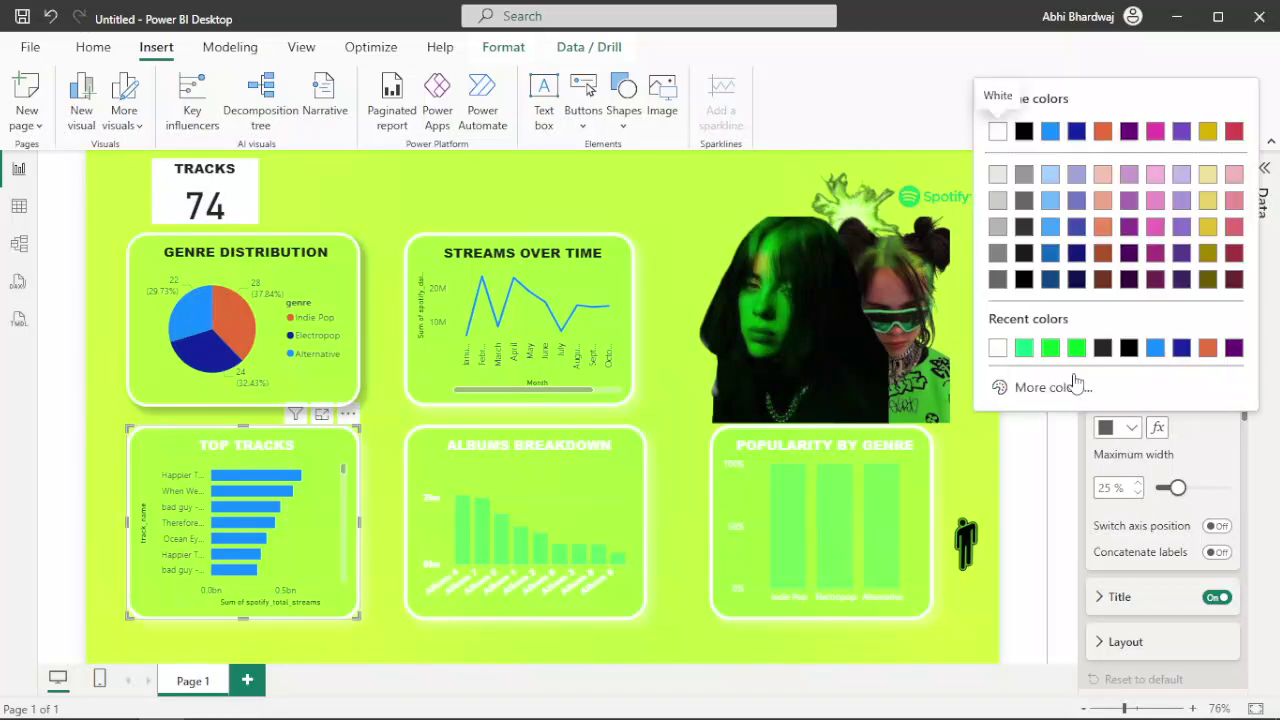
pyautogui.click(1000, 345)
pyautogui.click(1105, 376)
pyautogui.click(1135, 349)
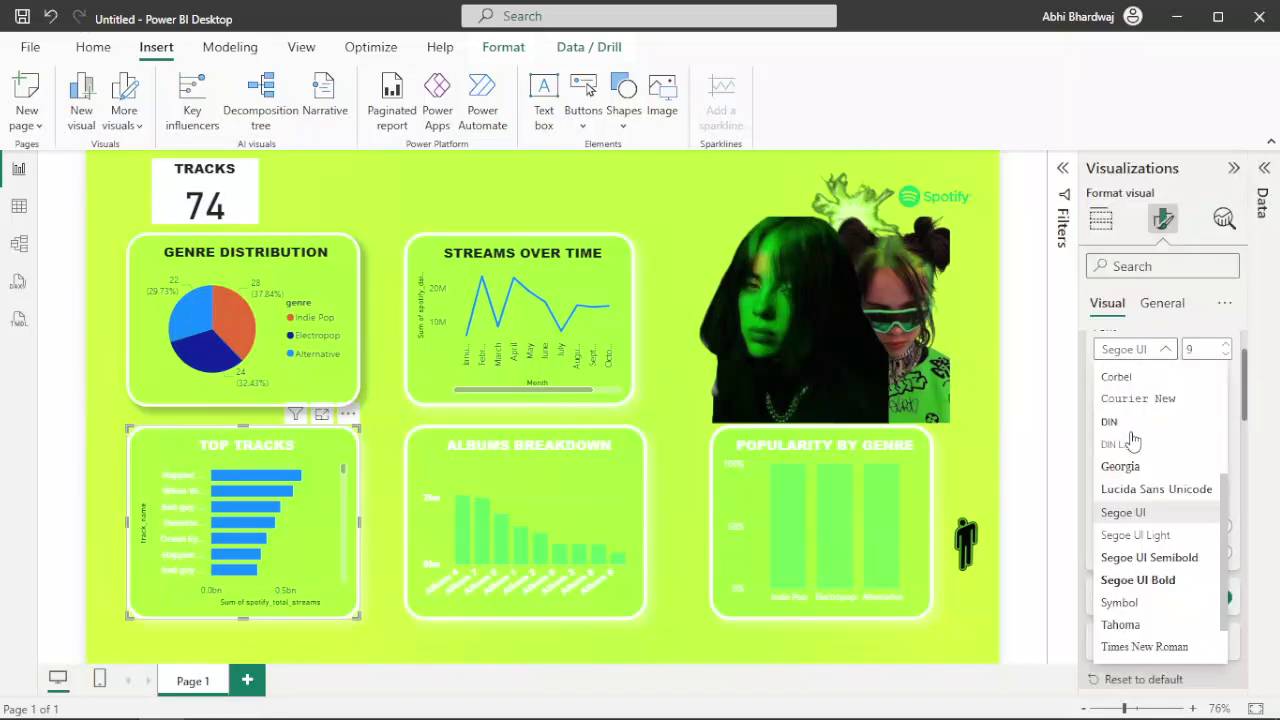
pyautogui.click(1134, 394)
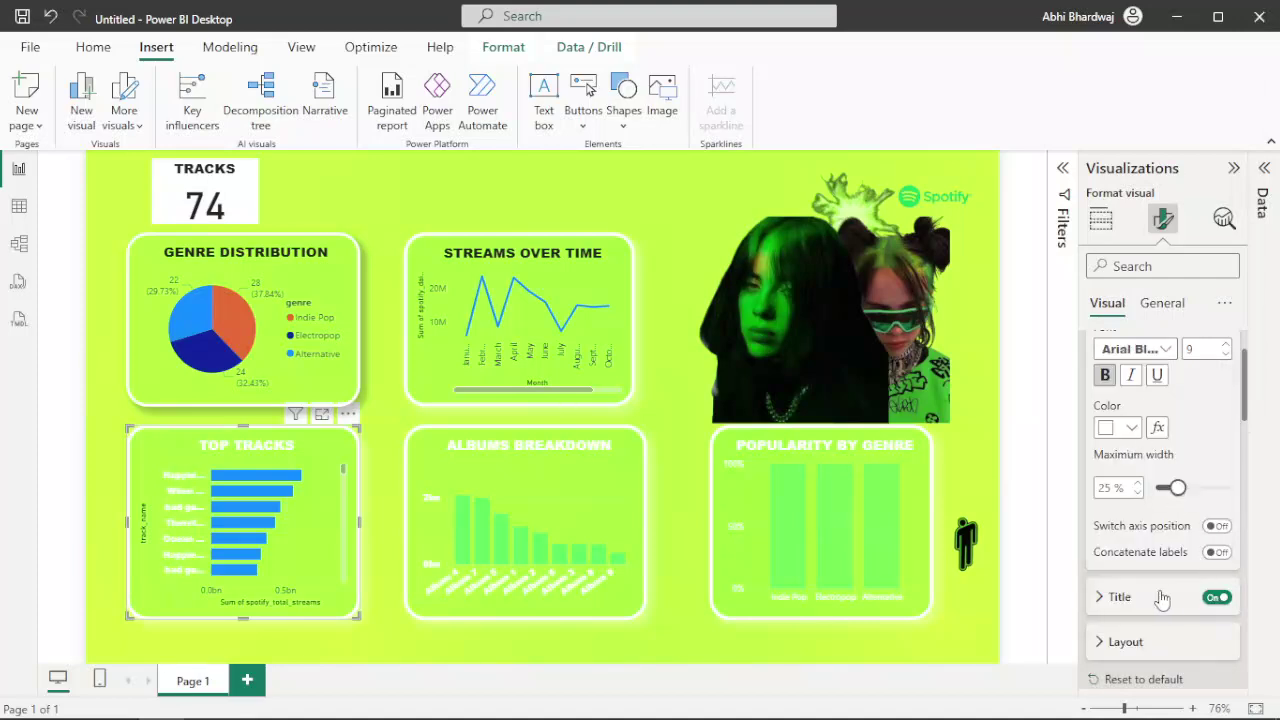
pyautogui.click(1216, 598)
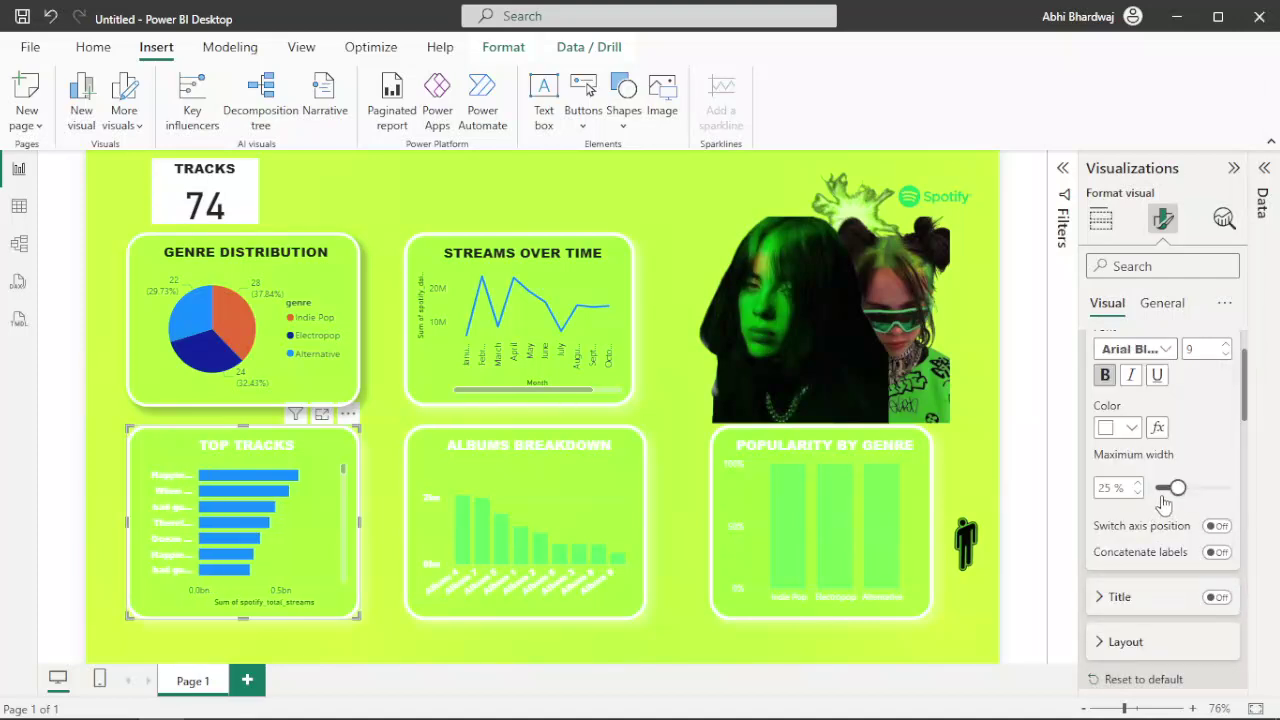
# - Make the TOP TRACKS chart's X-axis values white and turn off its X-axis title
pyautogui.scroll(-5, 1162, 498)
pyautogui.scroll(-3, 1180, 530)
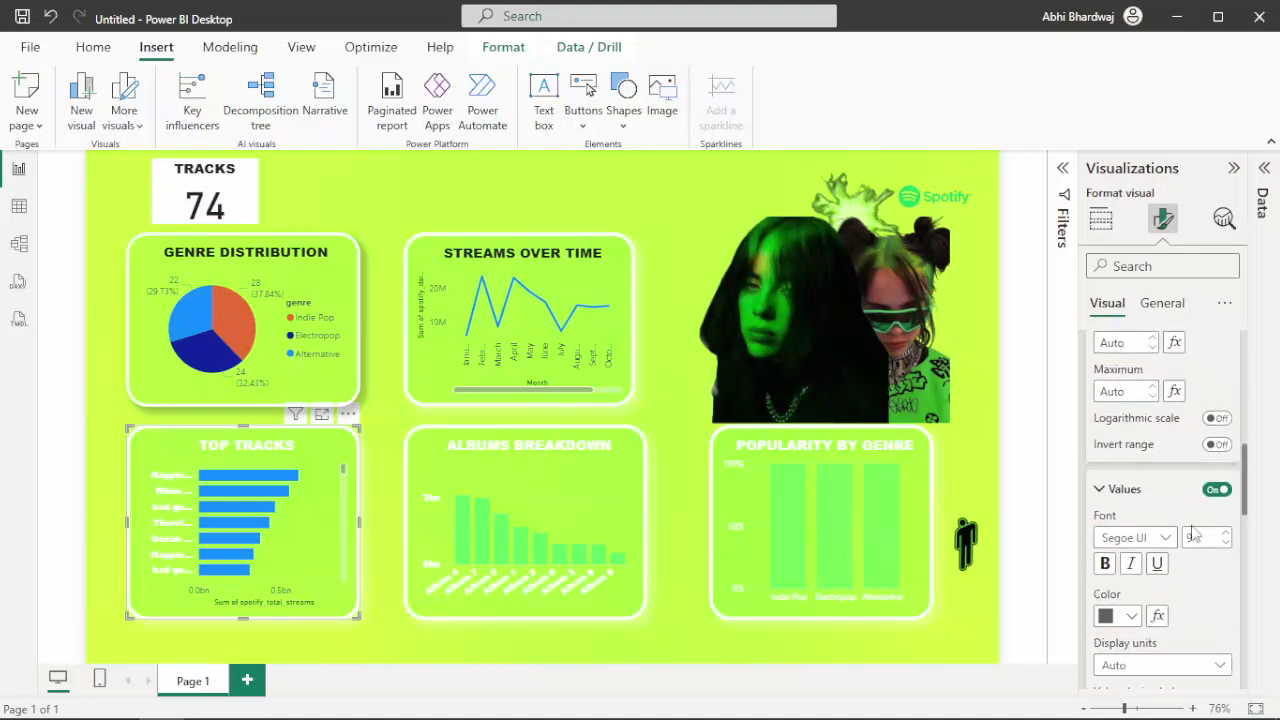
pyautogui.scroll(-2, 1156, 555)
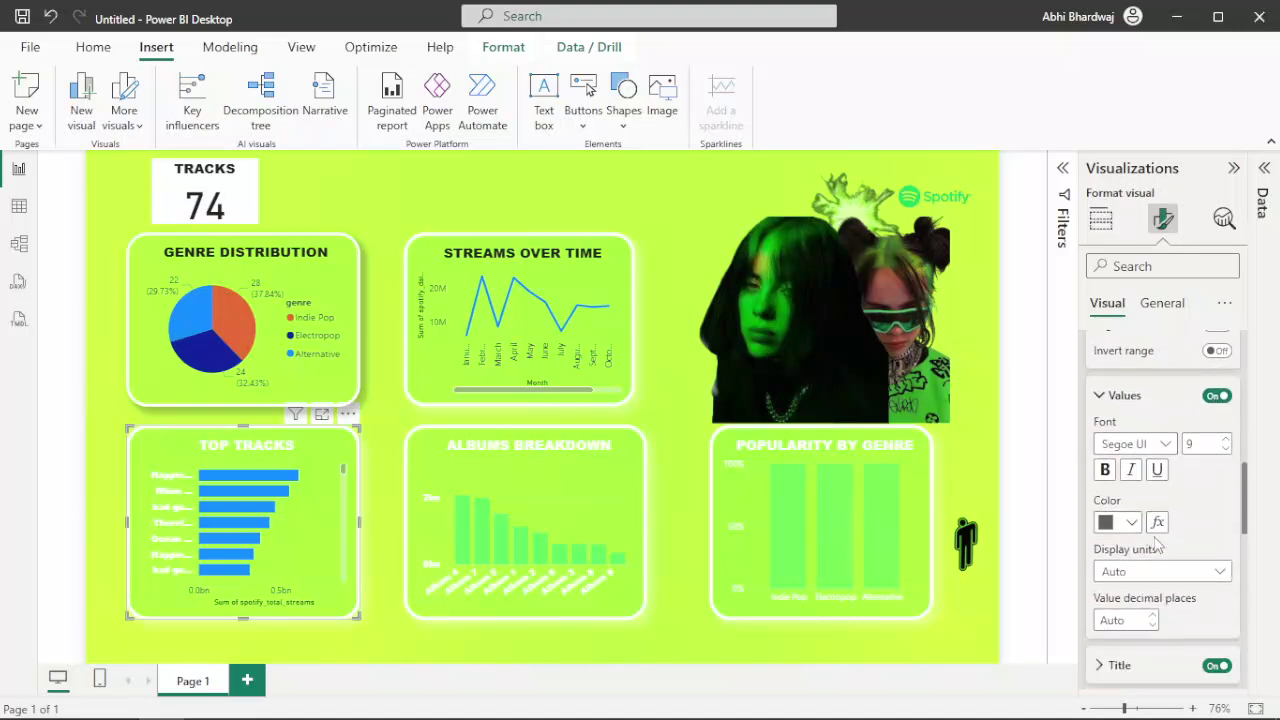
pyautogui.click(1132, 522)
pyautogui.click(997, 215)
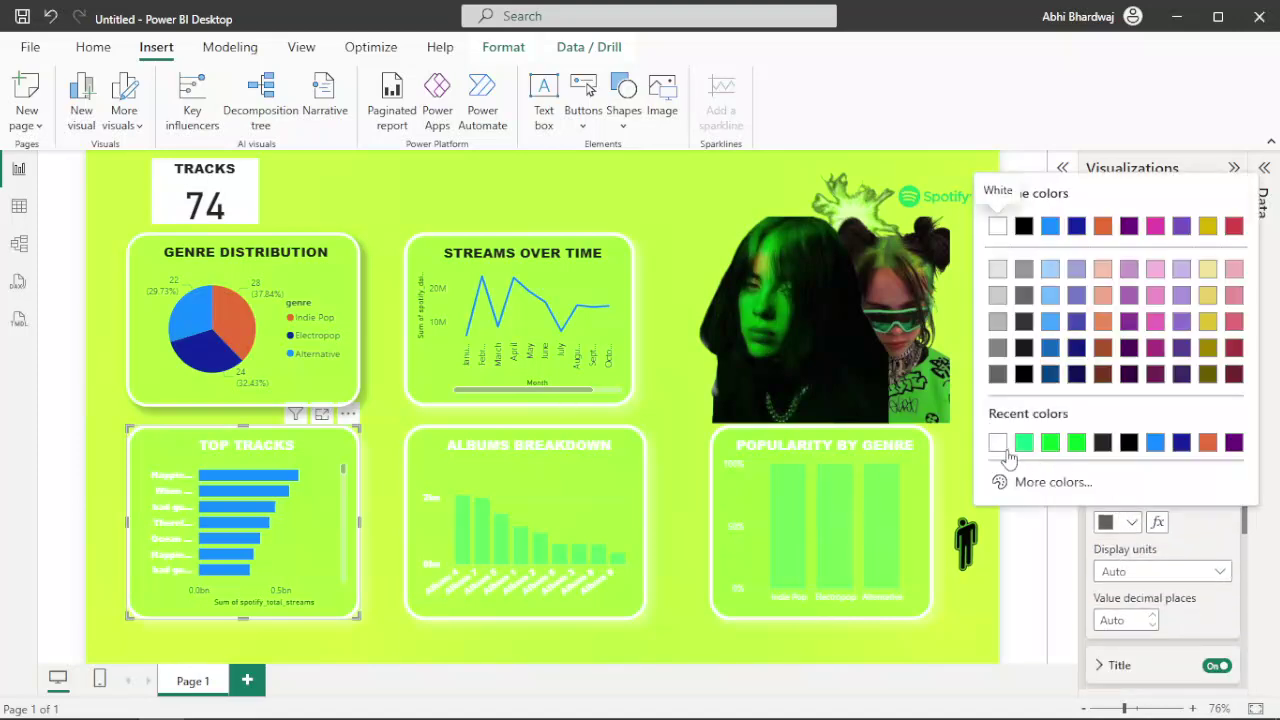
pyautogui.click(1217, 666)
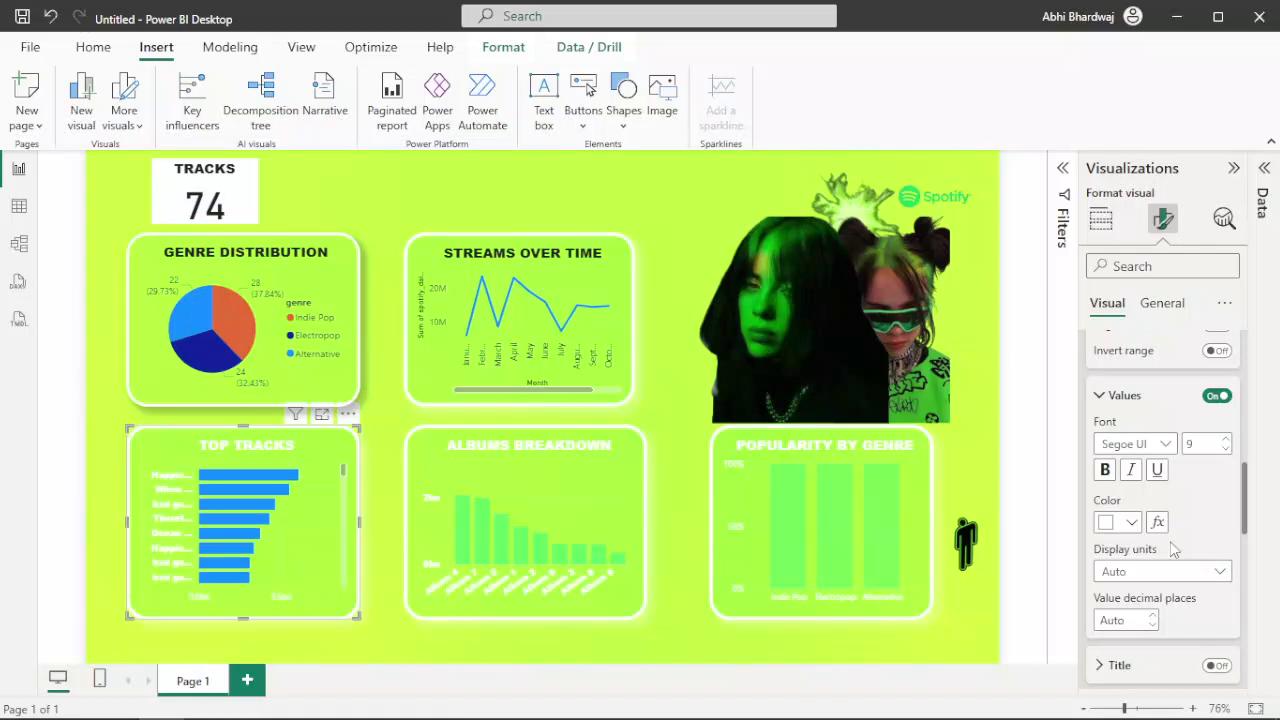
# - Color the TOP TRACKS bars with the recent spring green and set their transparency to 70%
pyautogui.scroll(-6, 1172, 550)
pyautogui.scroll(-4, 1160, 550)
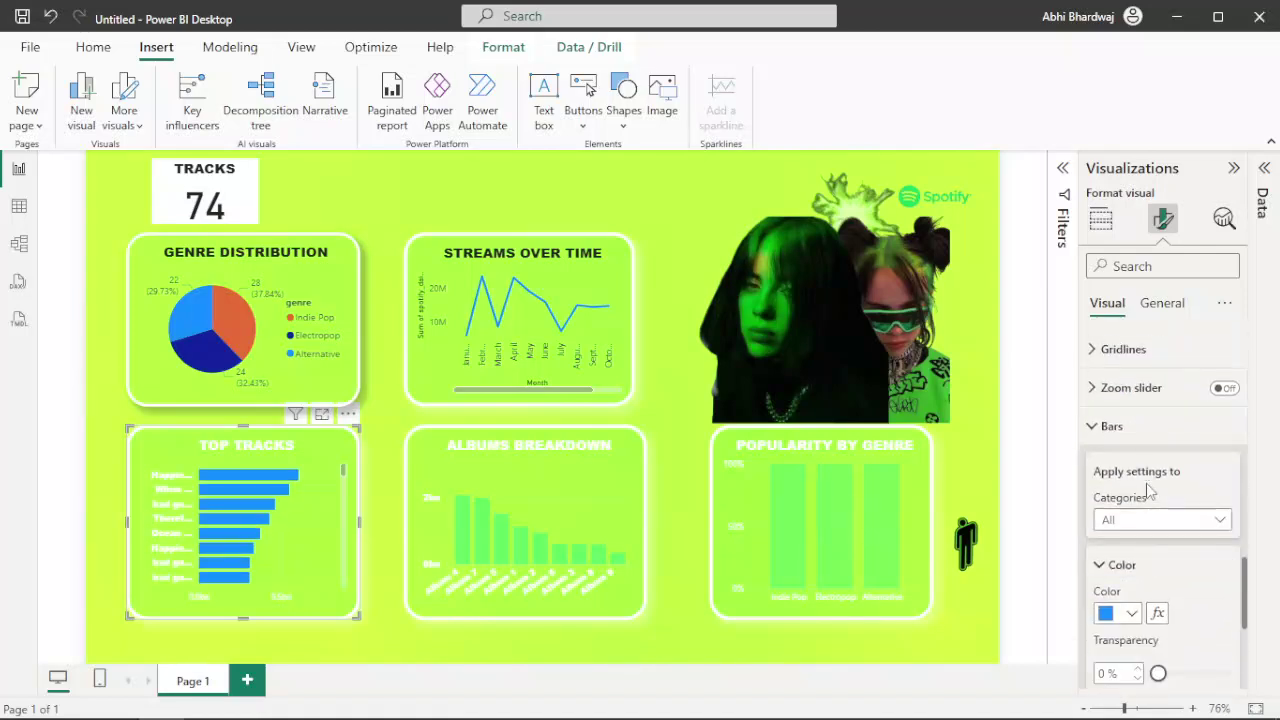
pyautogui.click(1128, 612)
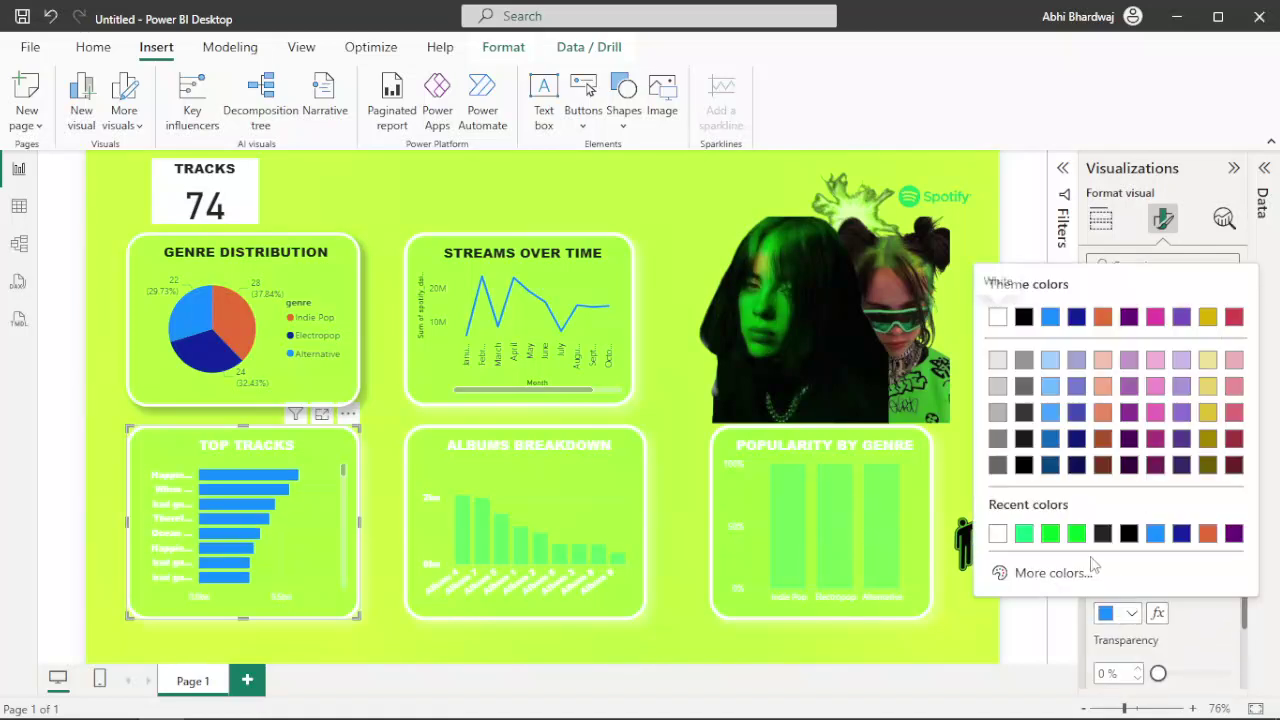
pyautogui.click(1030, 534)
pyautogui.scroll(-2, 1170, 630)
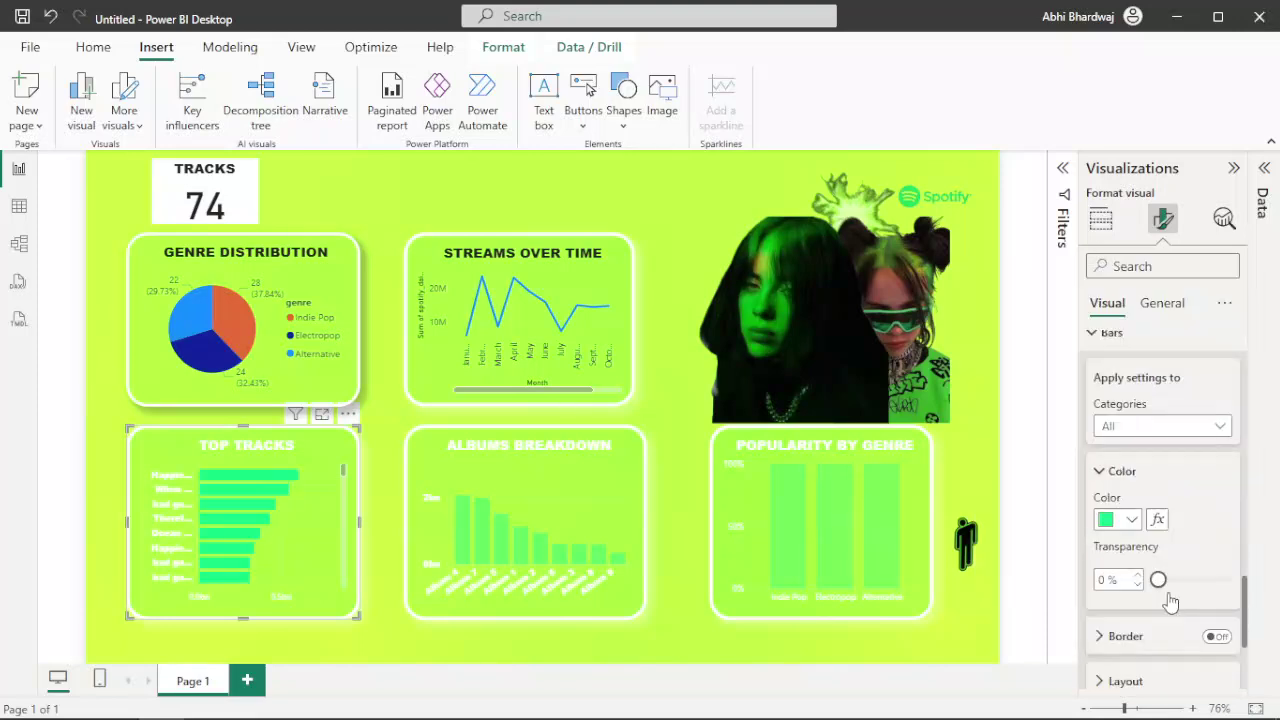
pyautogui.moveTo(1160, 582); pyautogui.dragTo(1211, 588)
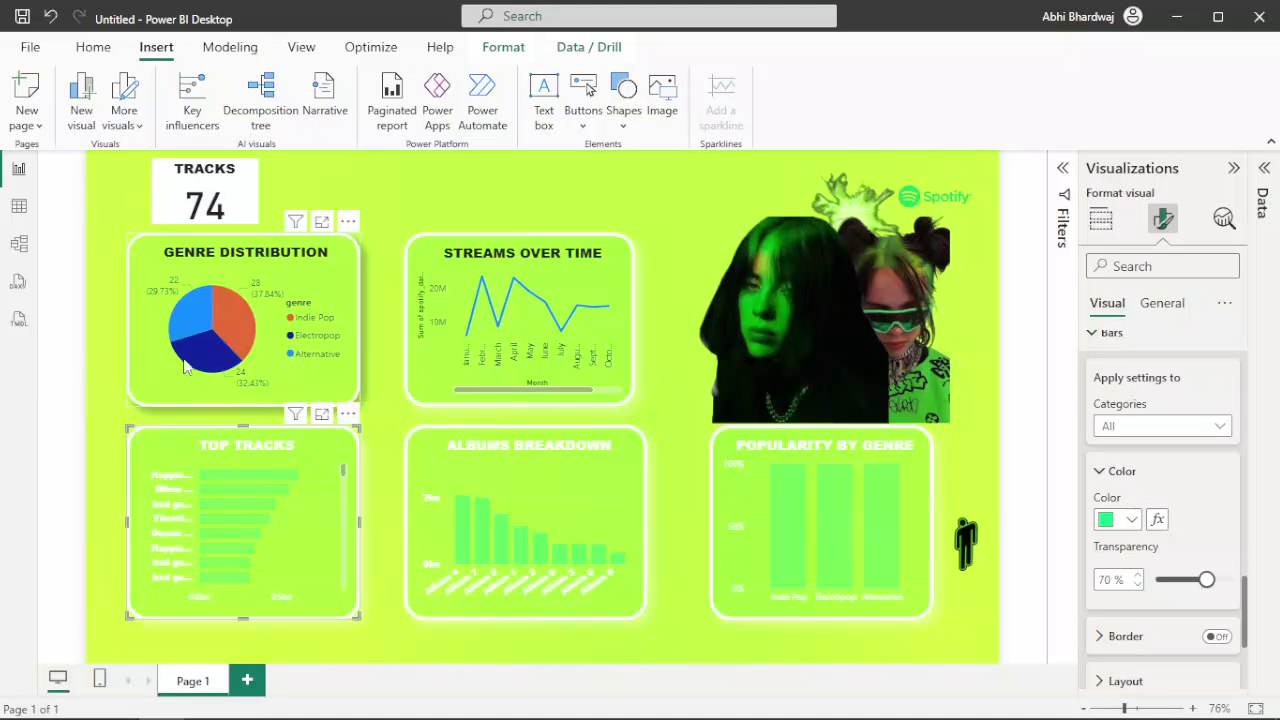
# - Set the title text color of the GENRE DISTRIBUTION pie chart to white
pyautogui.click(195, 396)
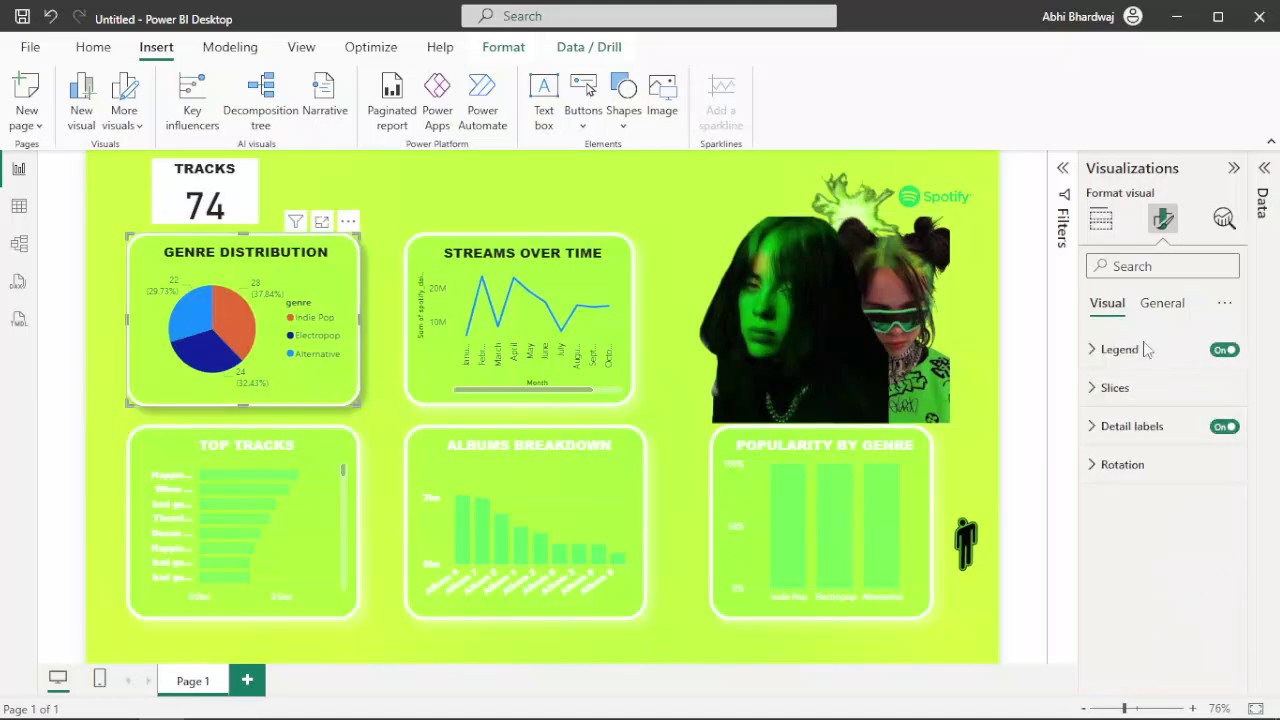
pyautogui.click(1163, 308)
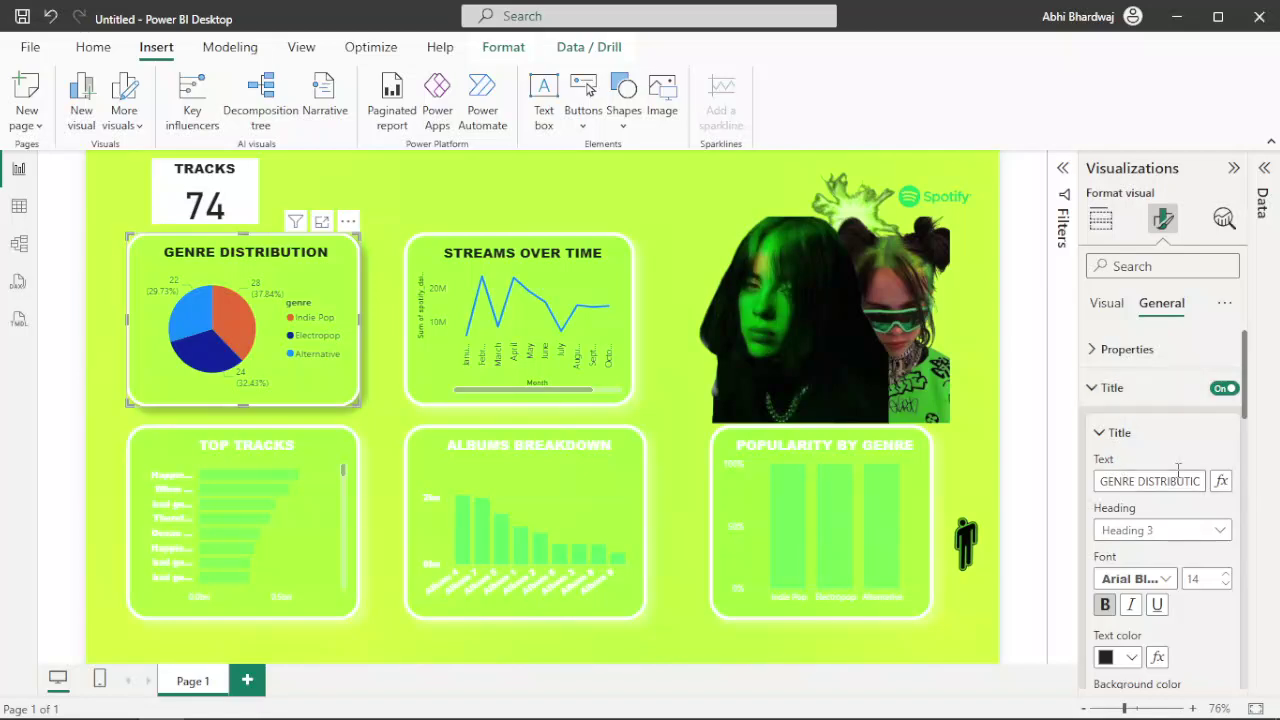
pyautogui.click(1121, 662)
pyautogui.click(997, 362)
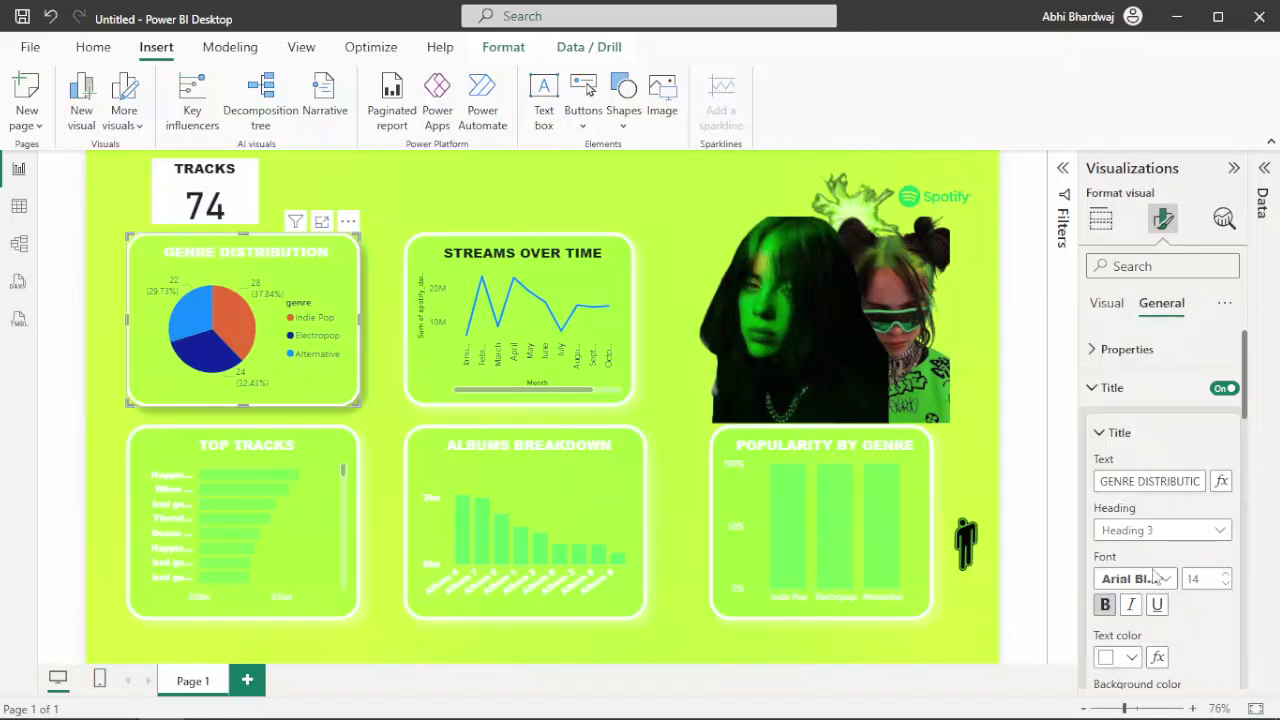
pyautogui.scroll(-4, 1150, 560)
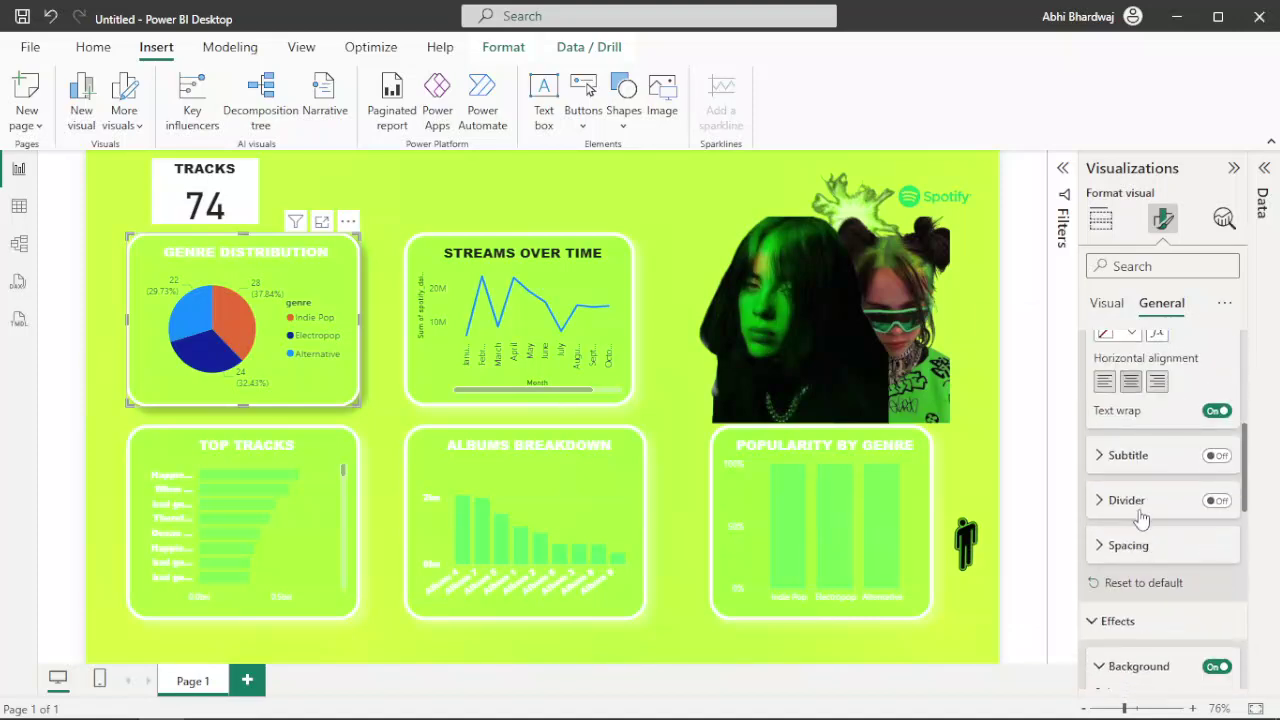
pyautogui.scroll(-3, 1140, 522)
pyautogui.scroll(-3, 1177, 597)
pyautogui.scroll(-1, 1171, 581)
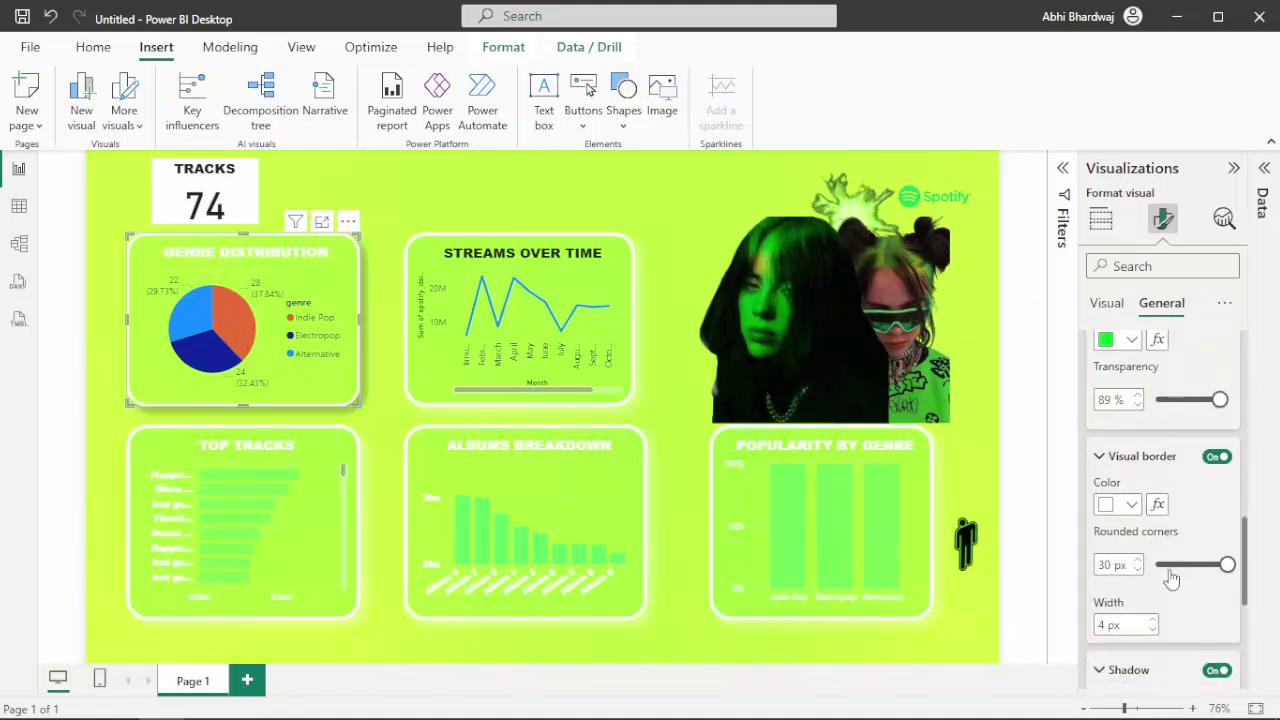
pyautogui.scroll(-5, 1140, 570)
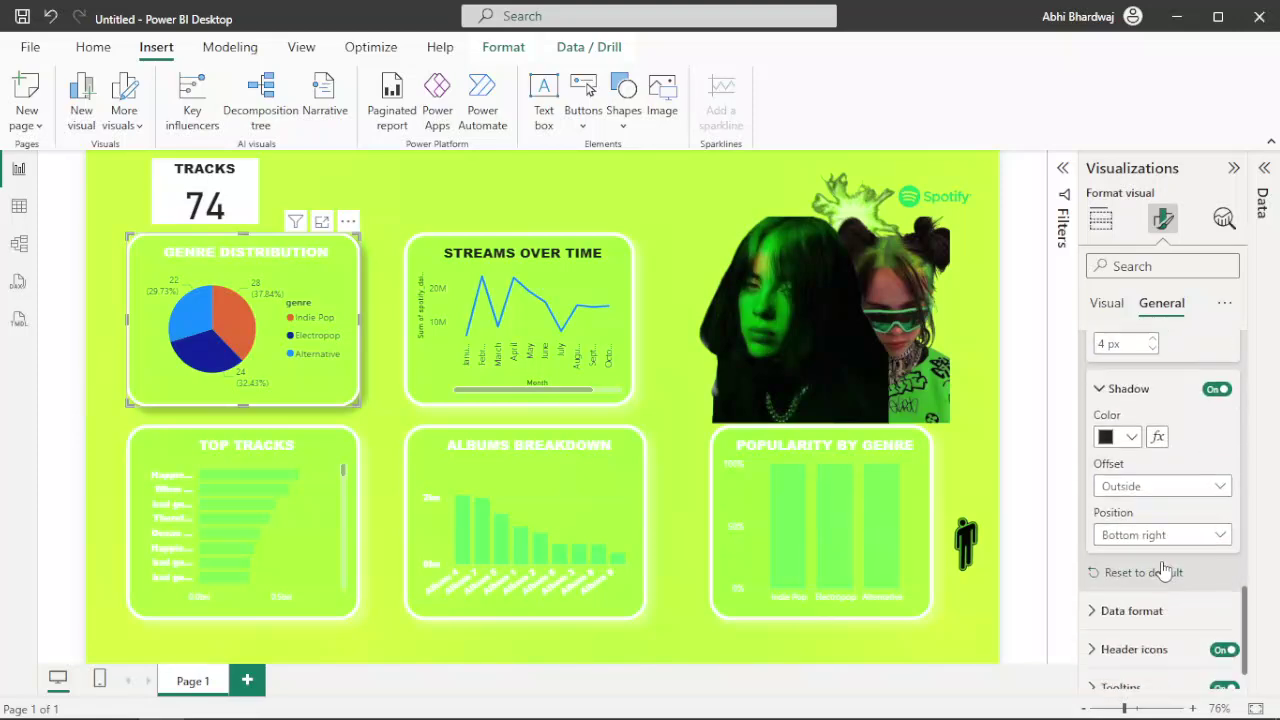
# - Color the Indie Pop slice of the GENRE DISTRIBUTION pie chart with the recent spring green at 62% transparency
pyautogui.click(1106, 302)
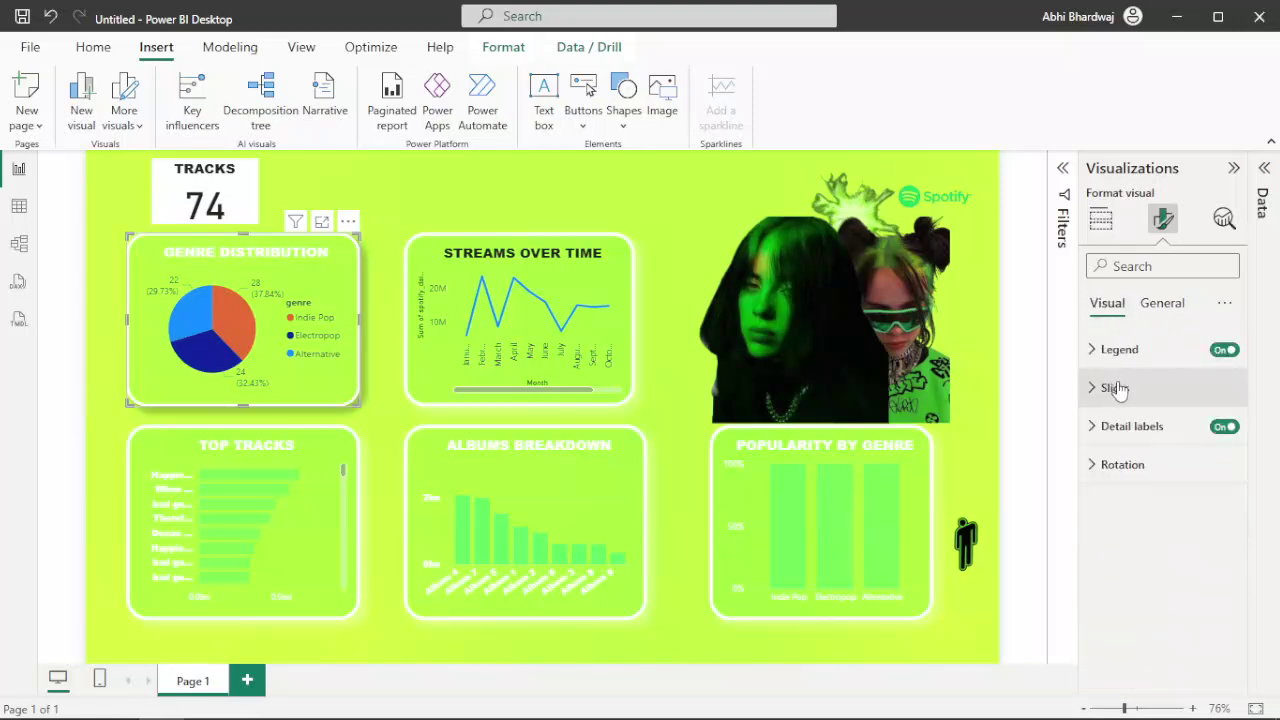
pyautogui.click(1114, 388)
pyautogui.click(1122, 527)
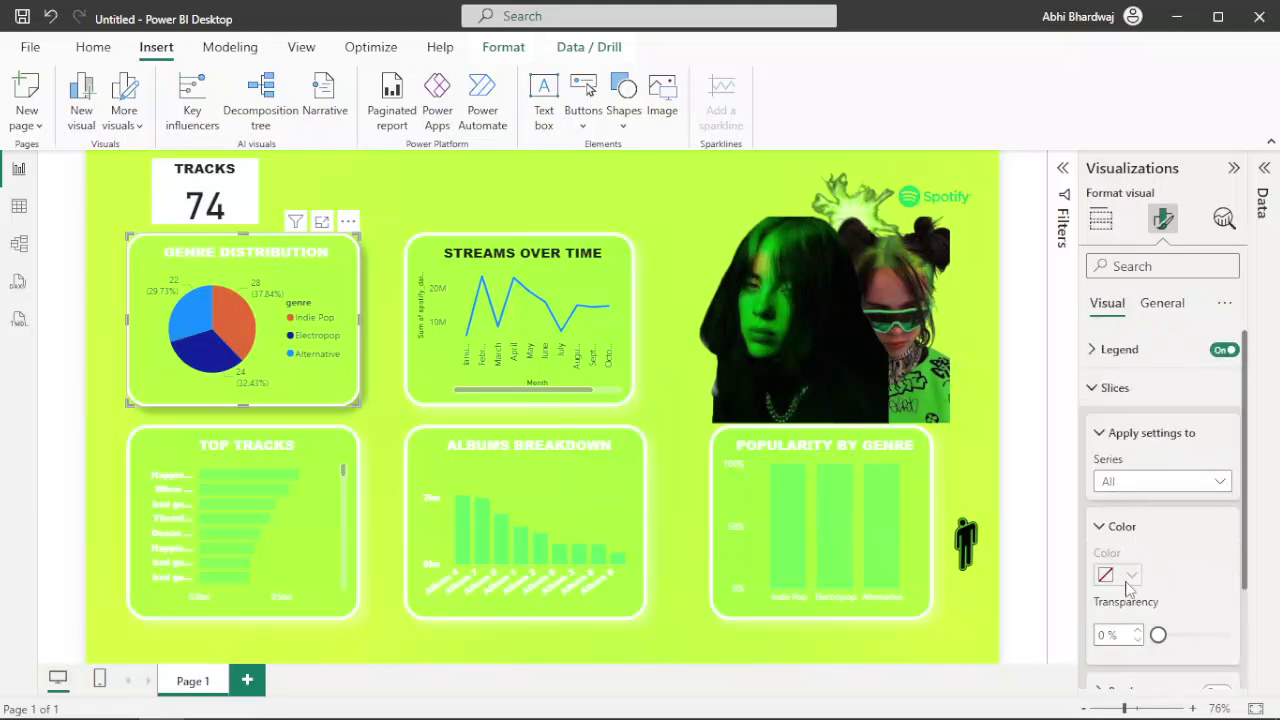
pyautogui.click(1157, 483)
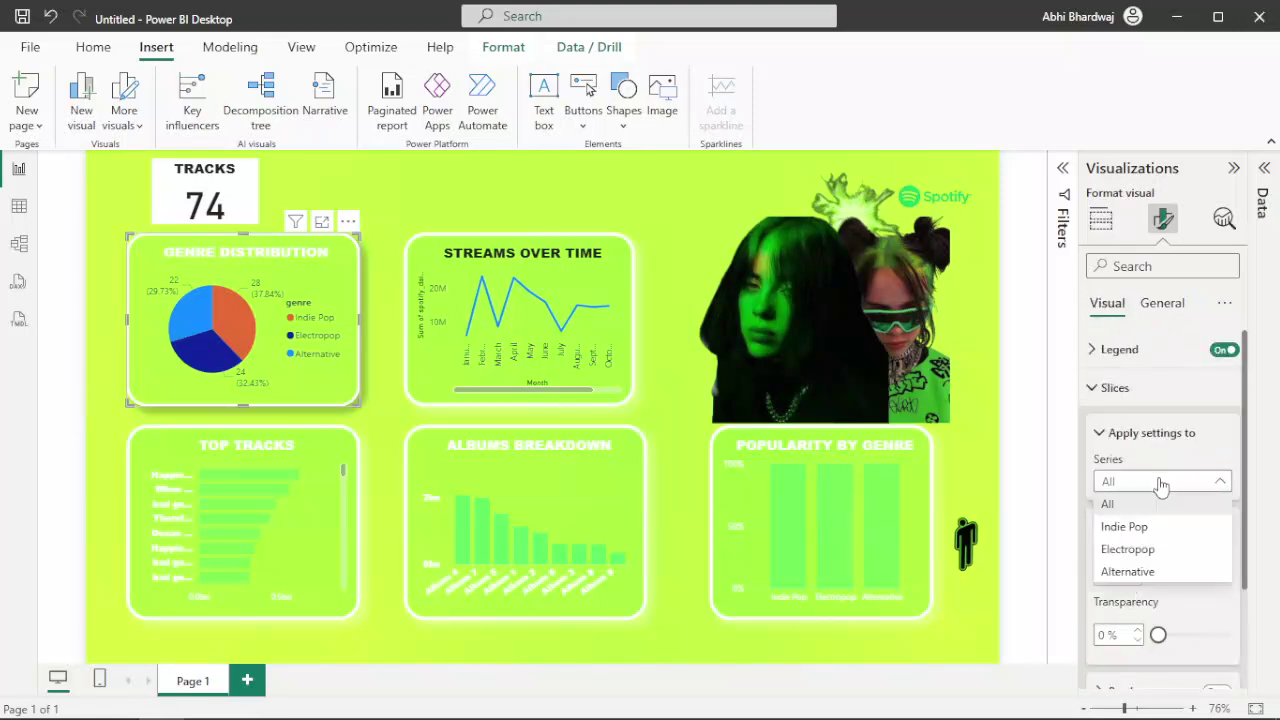
pyautogui.press('Escape')
pyautogui.click(1132, 571)
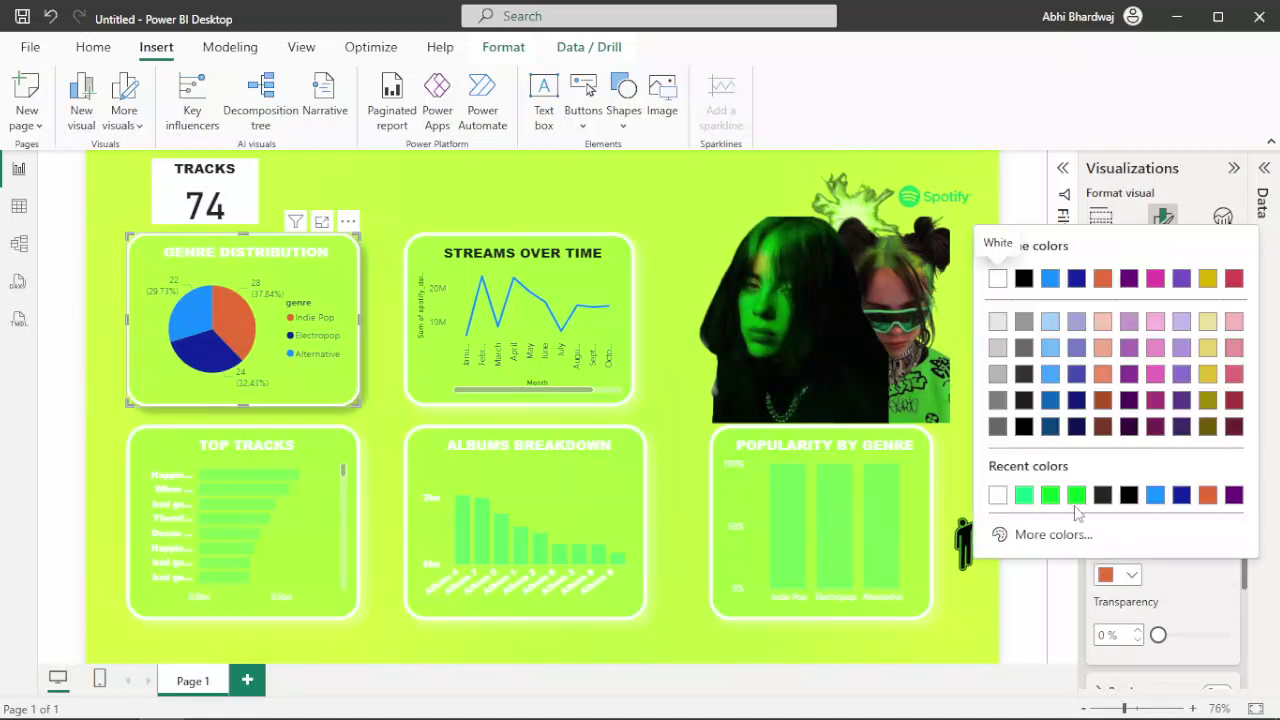
pyautogui.click(1028, 491)
pyautogui.moveTo(1170, 640); pyautogui.dragTo(1203, 636)
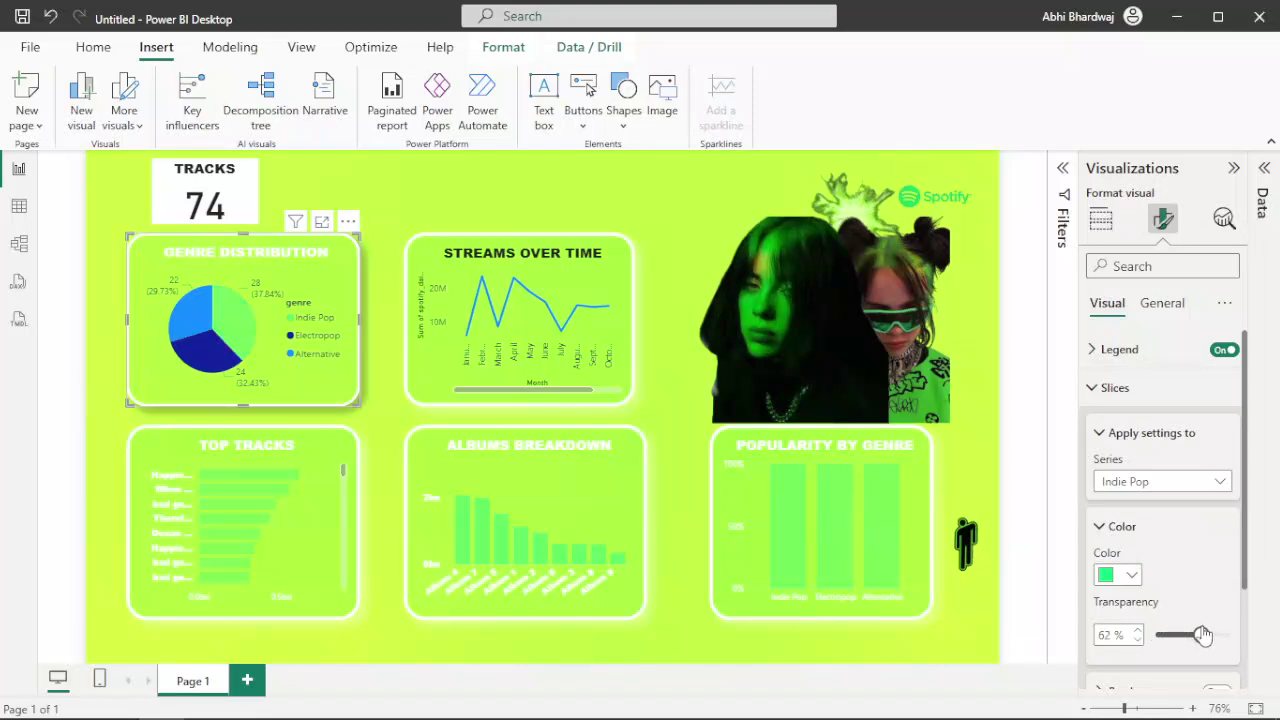
# - Color the Electropop slice of the GENRE DISTRIBUTION pie chart with a recent bright green at 53% transparency
pyautogui.click(1132, 576)
pyautogui.click(1140, 555)
pyautogui.click(1125, 482)
pyautogui.click(1130, 526)
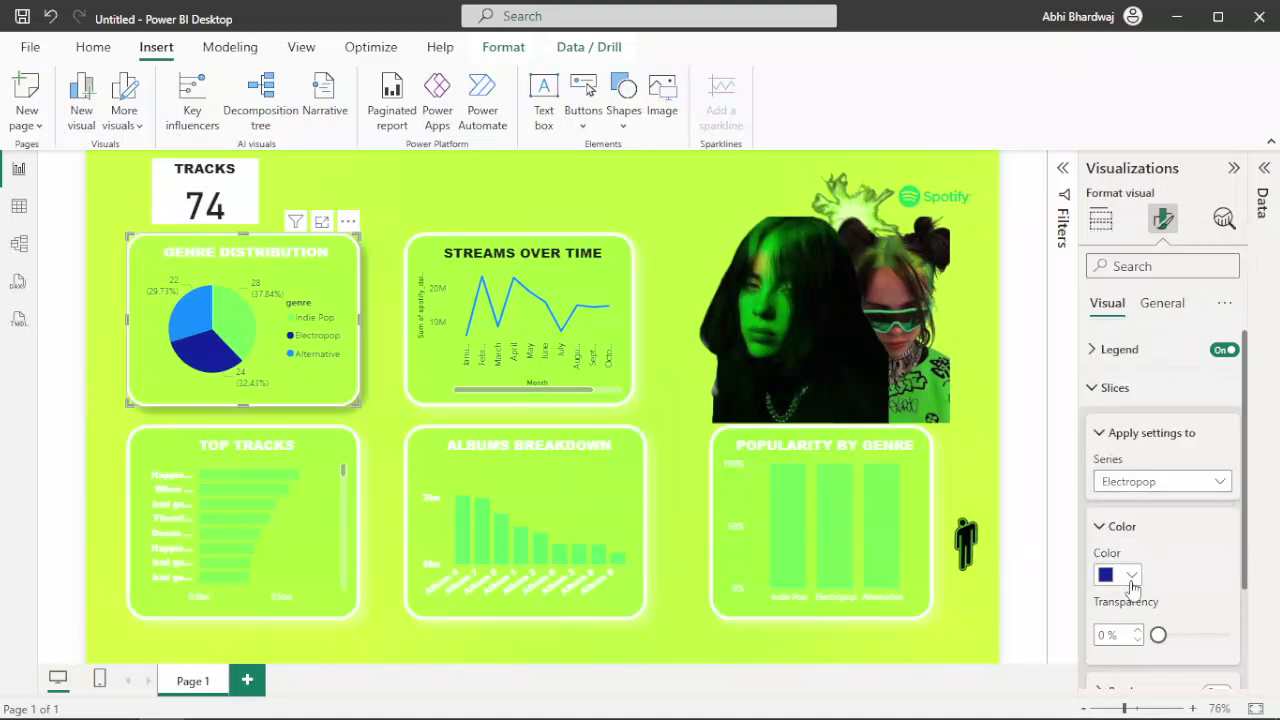
pyautogui.click(1133, 576)
pyautogui.click(1074, 494)
pyautogui.moveTo(1160, 640); pyautogui.dragTo(1194, 635)
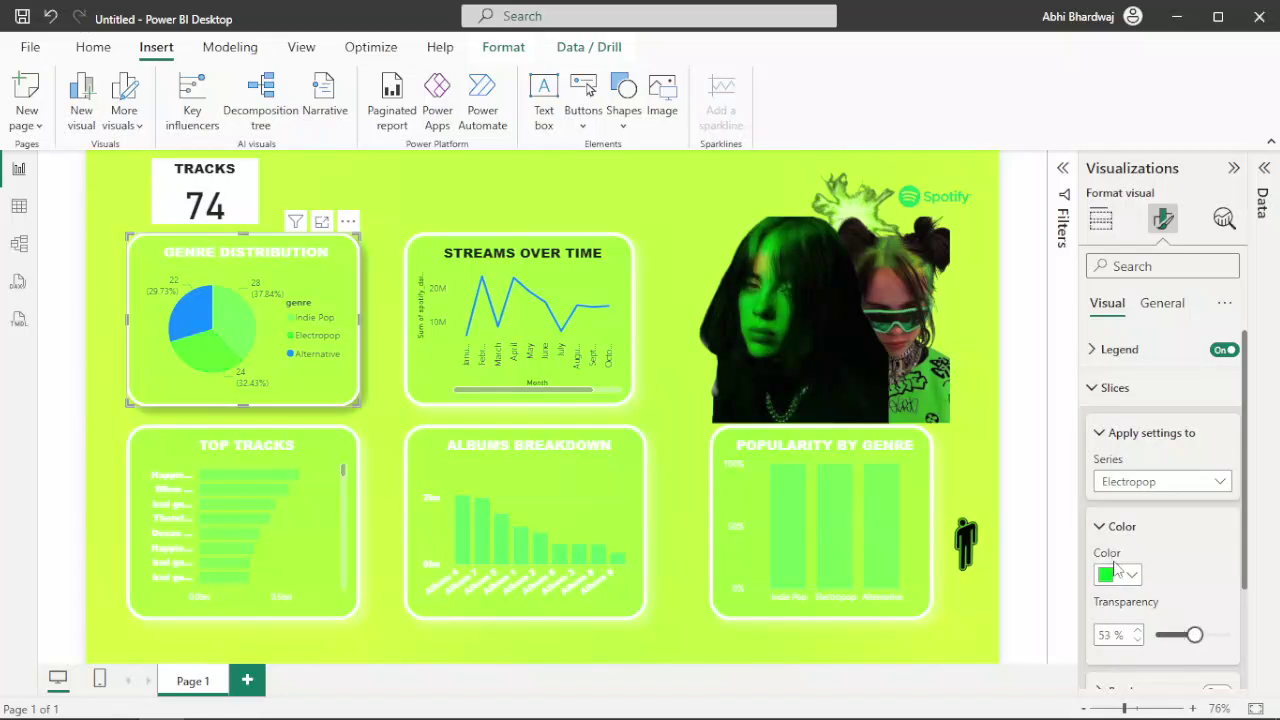
# - Color the Alternative slice of the GENRE DISTRIBUTION pie chart with custom green #1DF240 at 82% transparency
pyautogui.click(1137, 497)
pyautogui.click(1137, 571)
pyautogui.click(1134, 576)
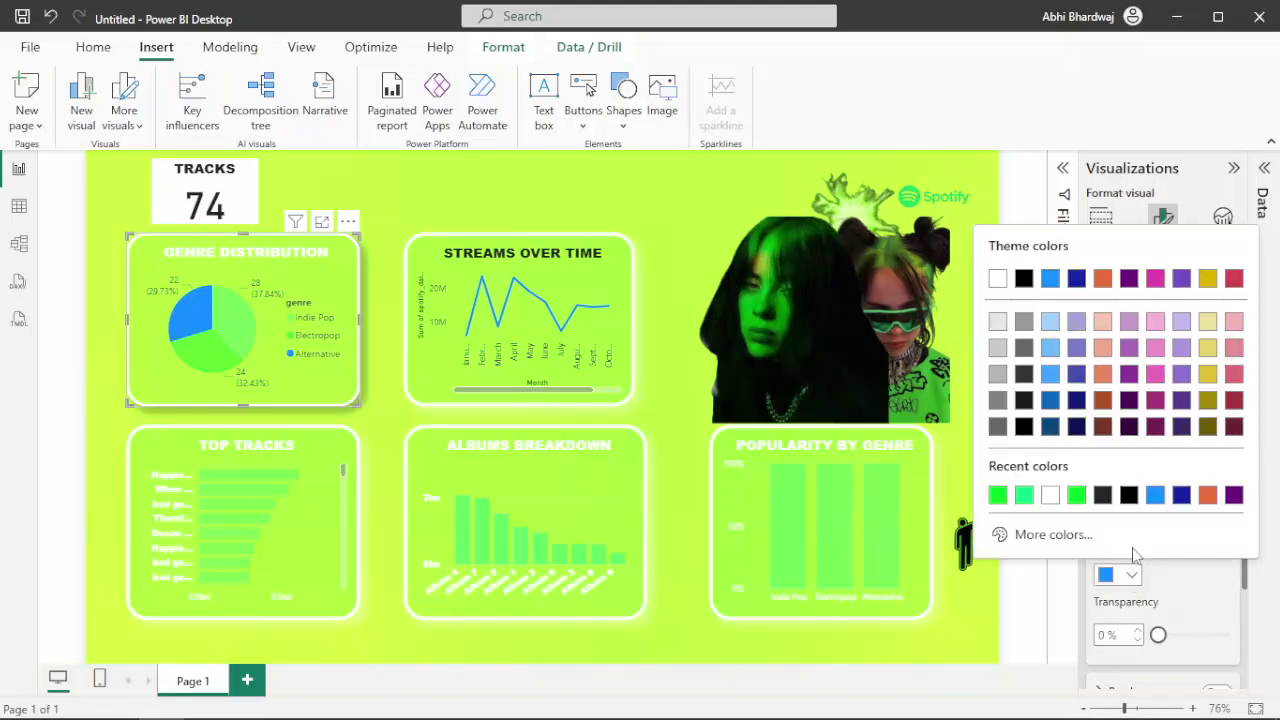
pyautogui.click(1083, 536)
pyautogui.click(1083, 469)
pyautogui.click(1148, 260)
pyautogui.click(1131, 247)
pyautogui.click(1204, 253)
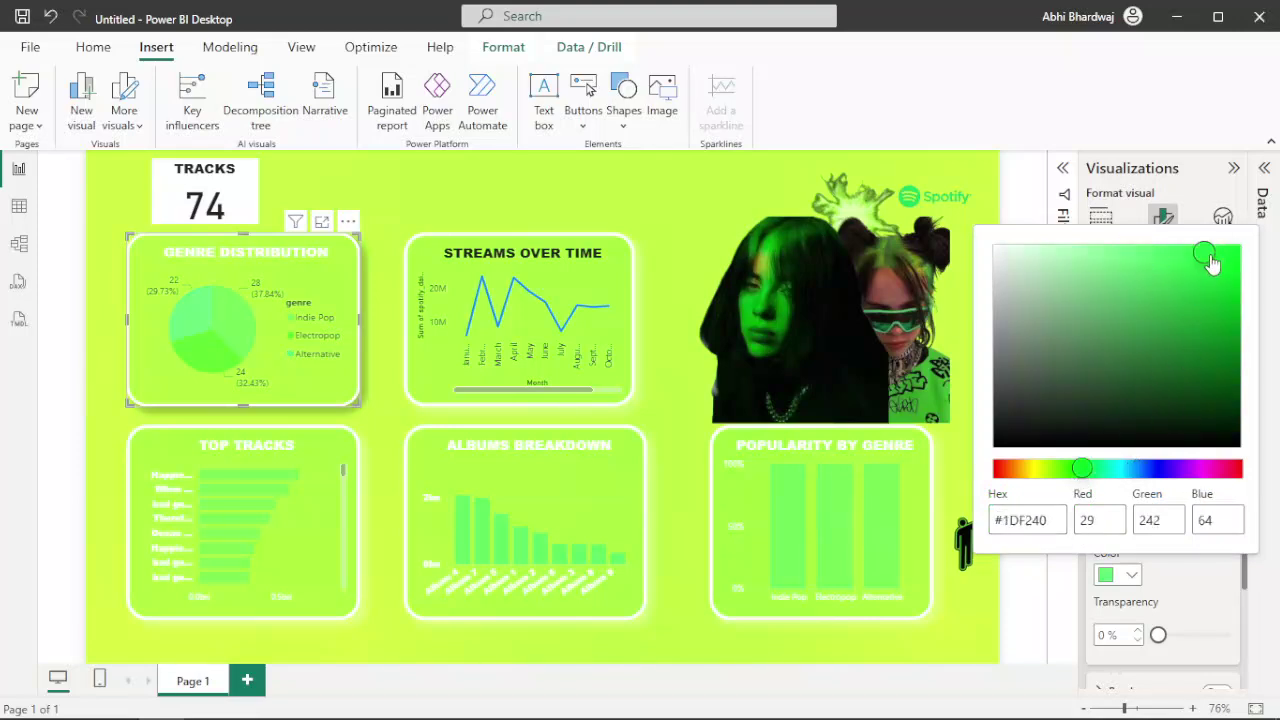
pyautogui.click(1172, 589)
pyautogui.moveTo(1158, 635); pyautogui.dragTo(1216, 636)
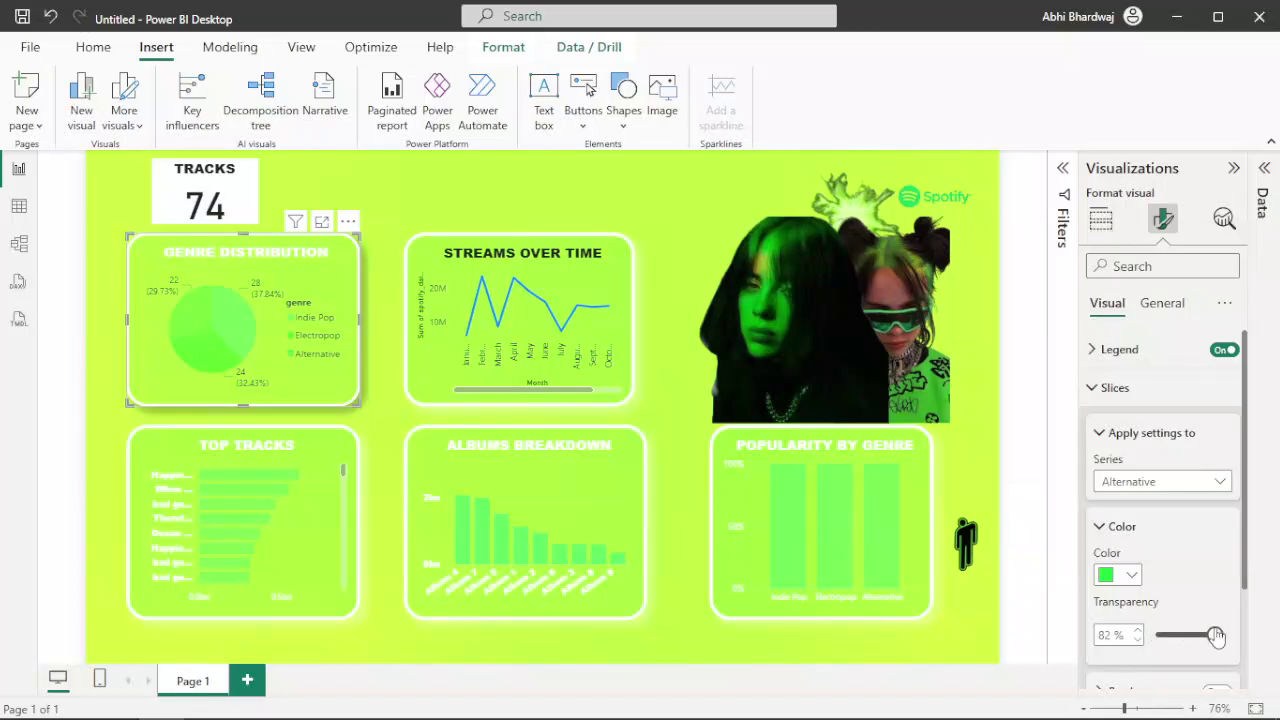
# - Change the Alternative slice's color to custom green #09EE15 and set its transparency to 28%
pyautogui.click(1130, 577)
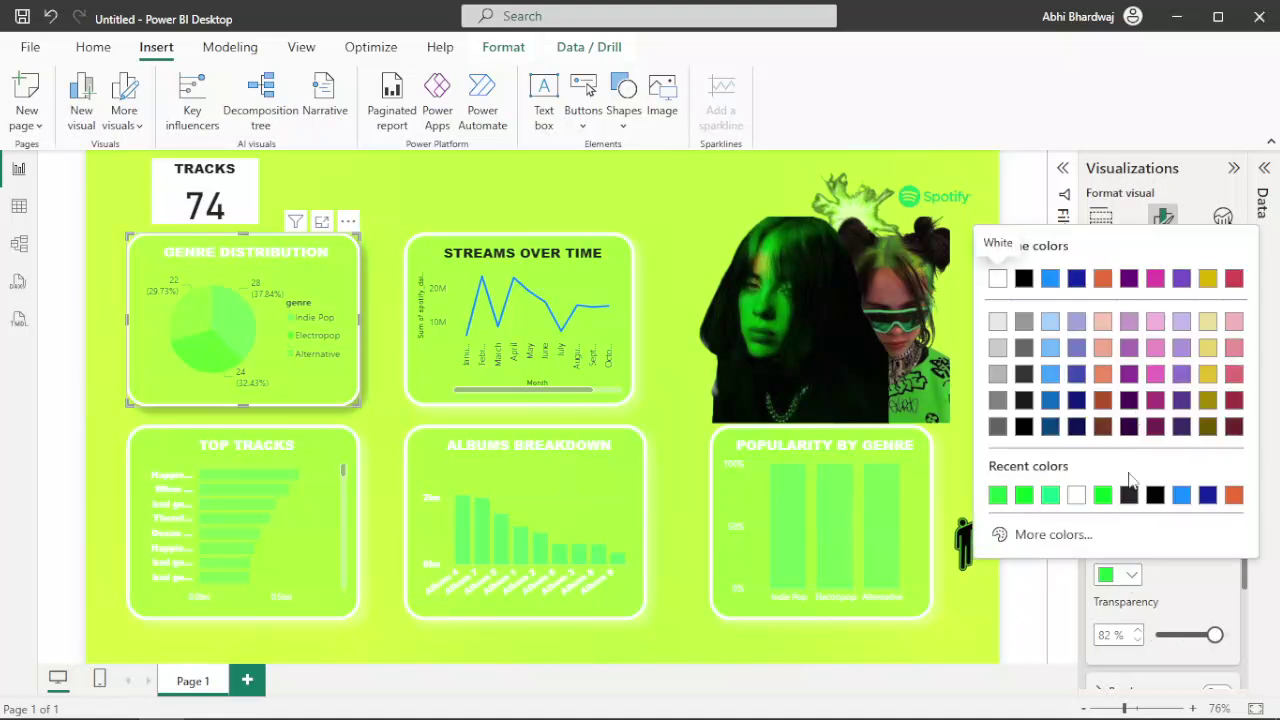
pyautogui.click(1005, 534)
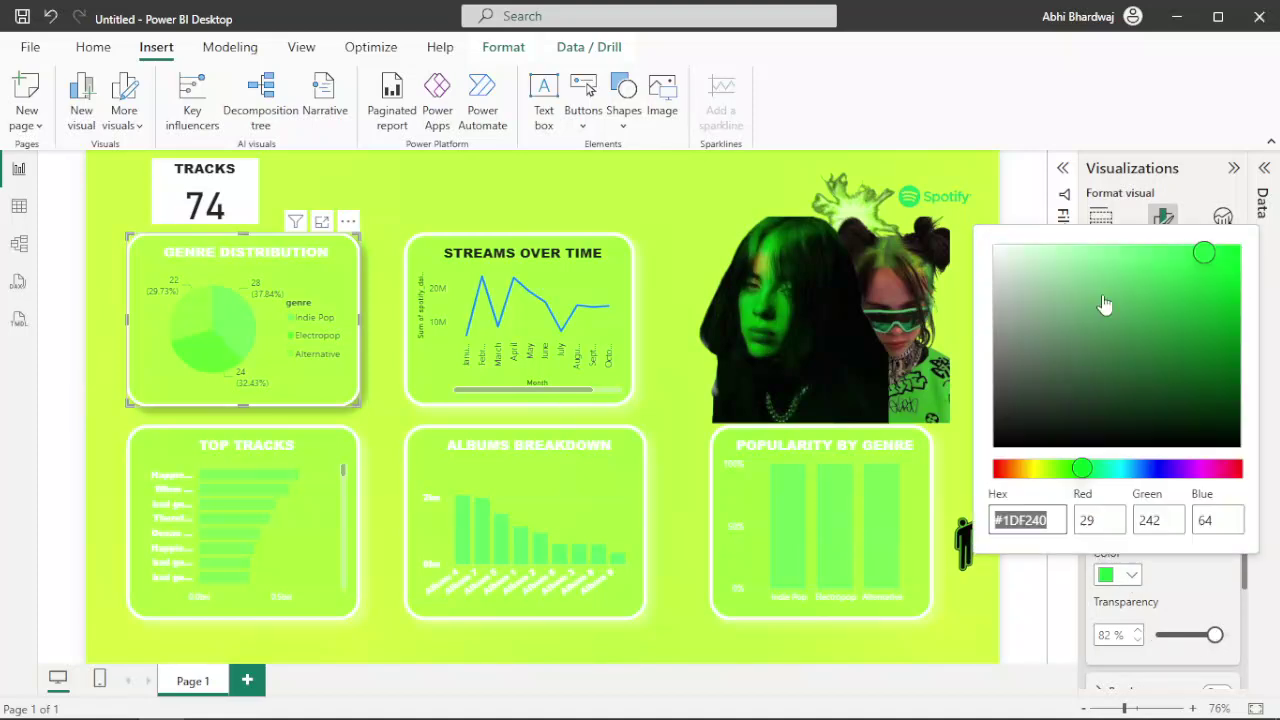
pyautogui.click(1116, 250)
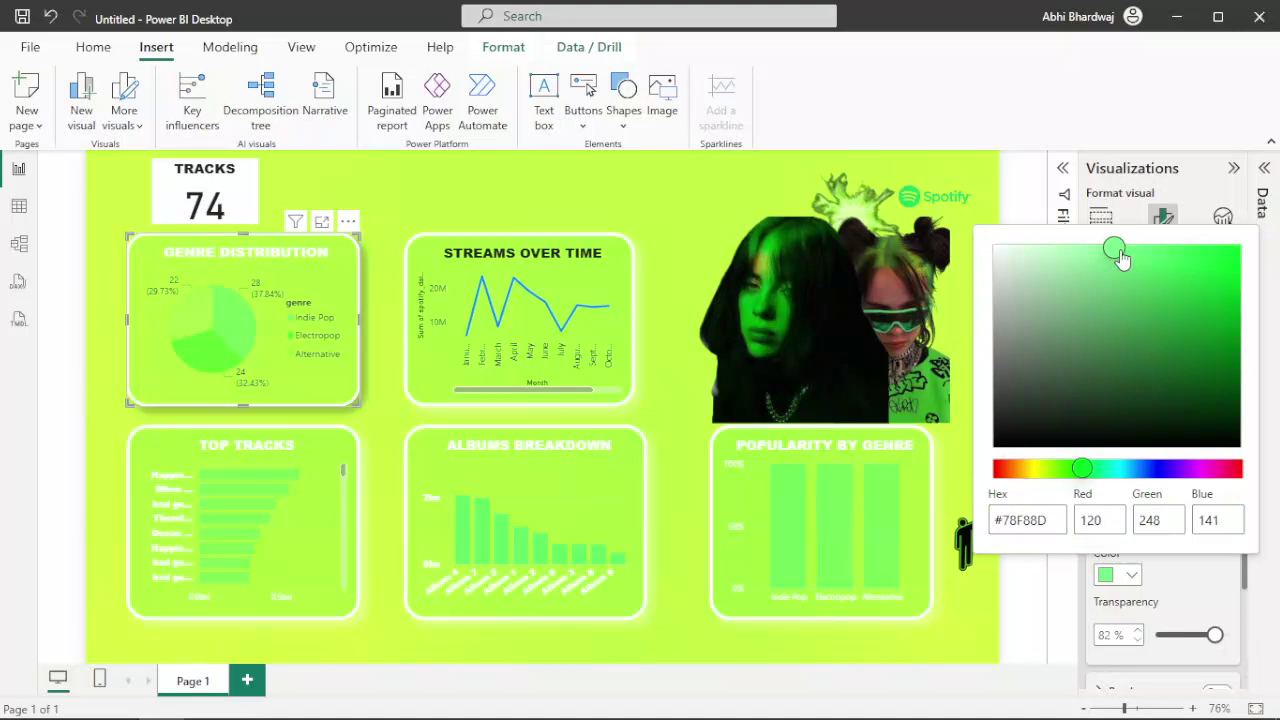
pyautogui.moveTo(1120, 257); pyautogui.dragTo(1236, 252)
pyautogui.click(1224, 432)
pyautogui.moveTo(1224, 432); pyautogui.dragTo(1238, 413)
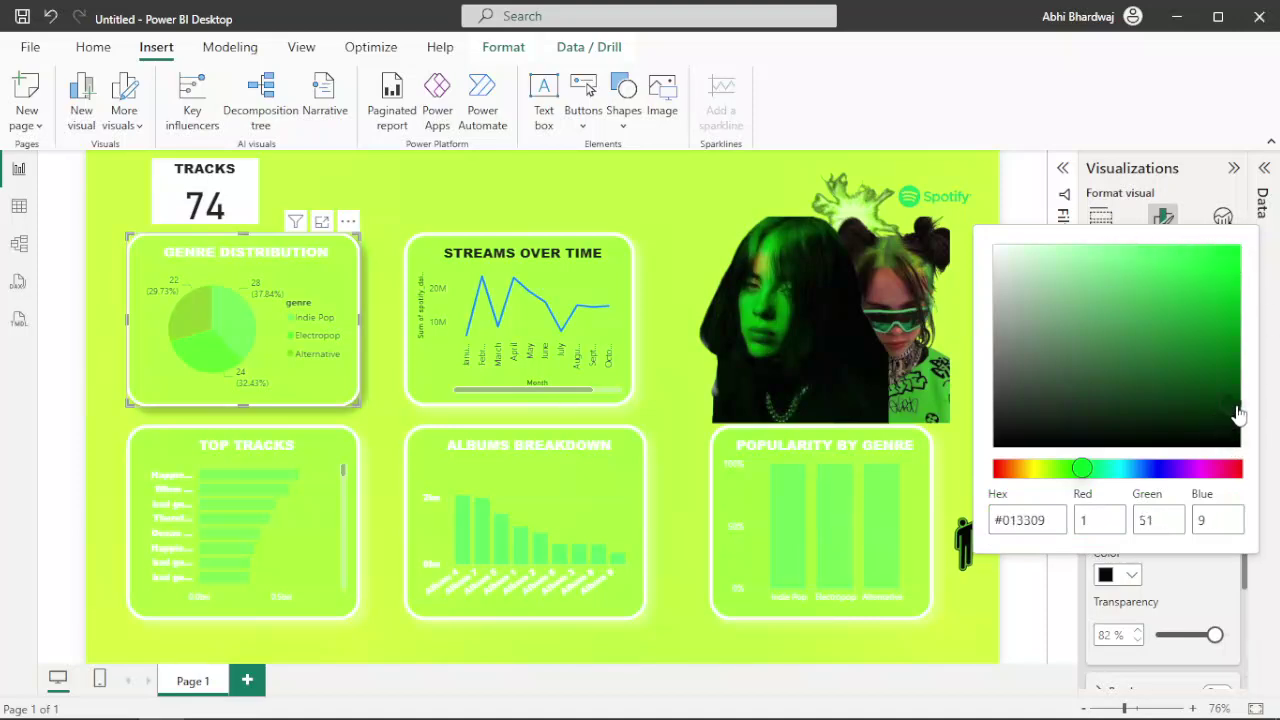
pyautogui.click(1213, 309)
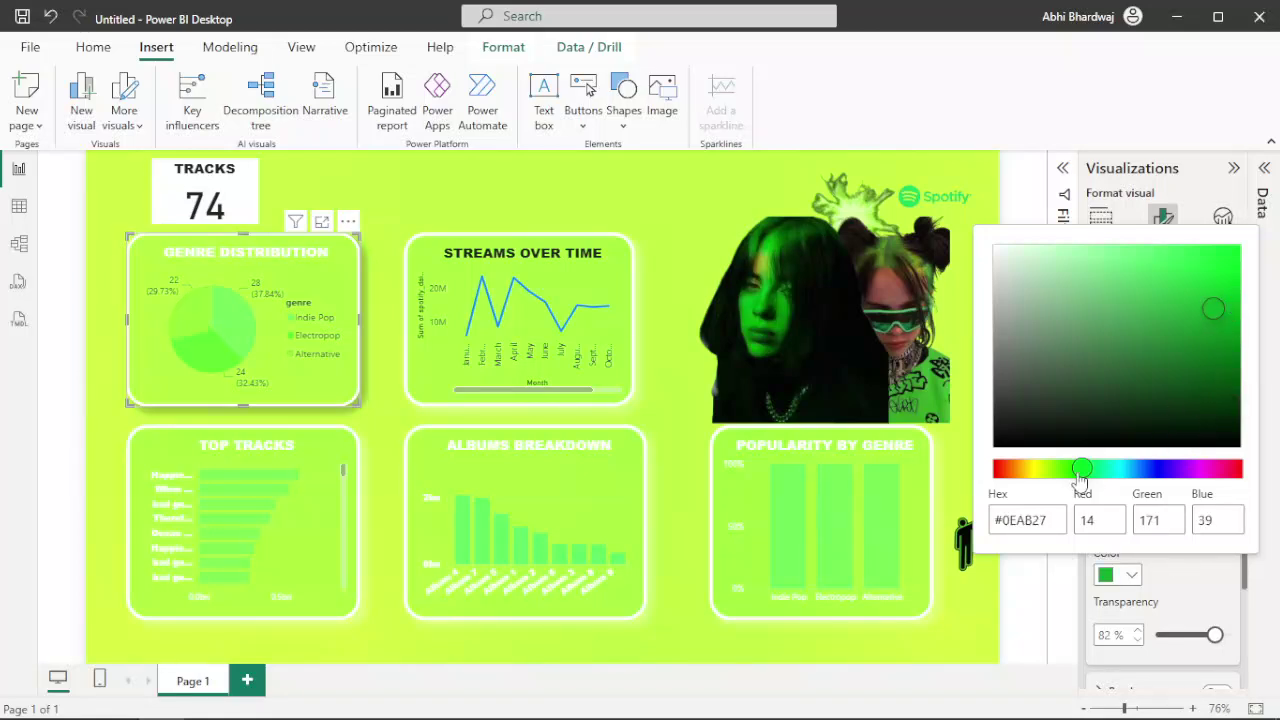
pyautogui.moveTo(1080, 472); pyautogui.dragTo(1073, 473)
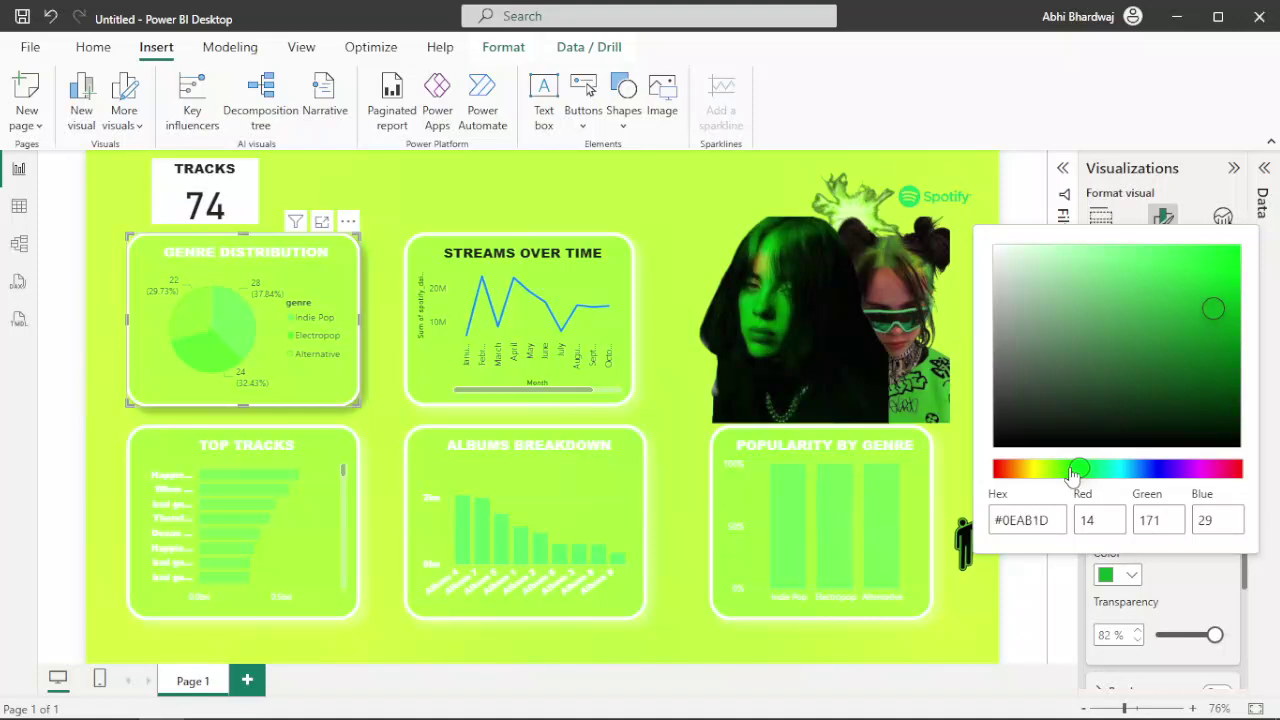
pyautogui.click(1219, 259)
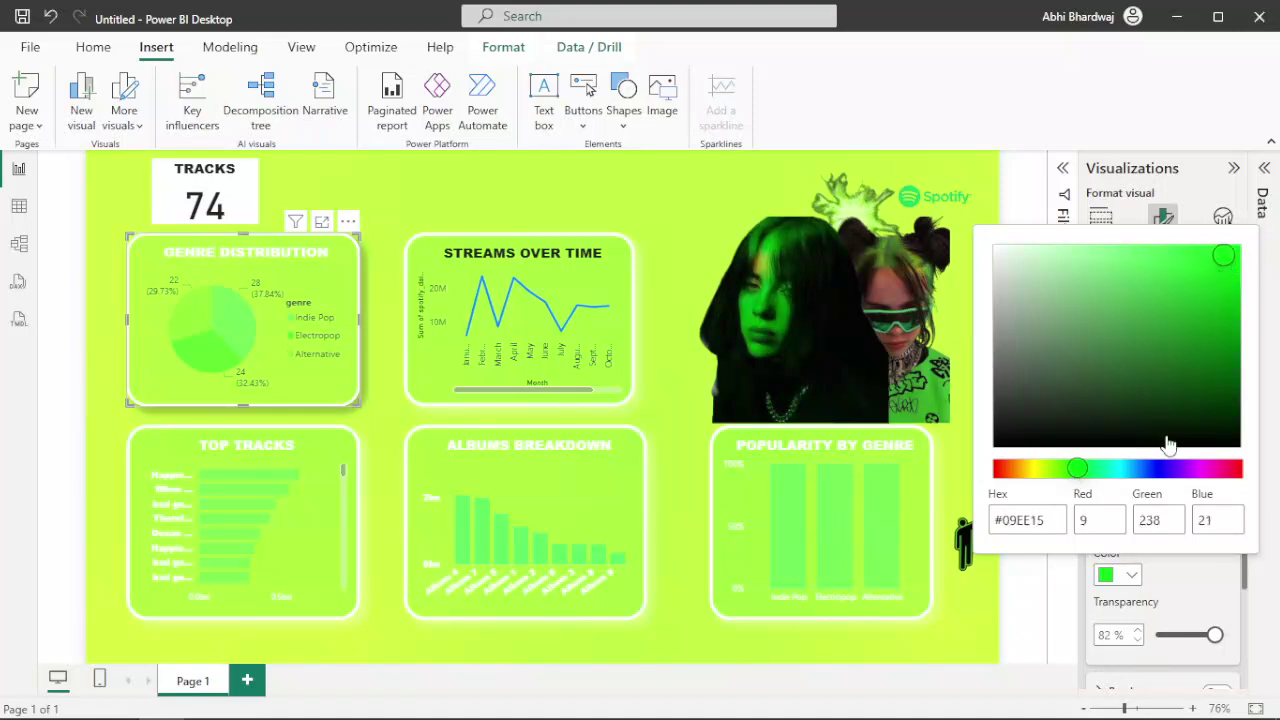
pyautogui.moveTo(1214, 635); pyautogui.dragTo(1179, 640)
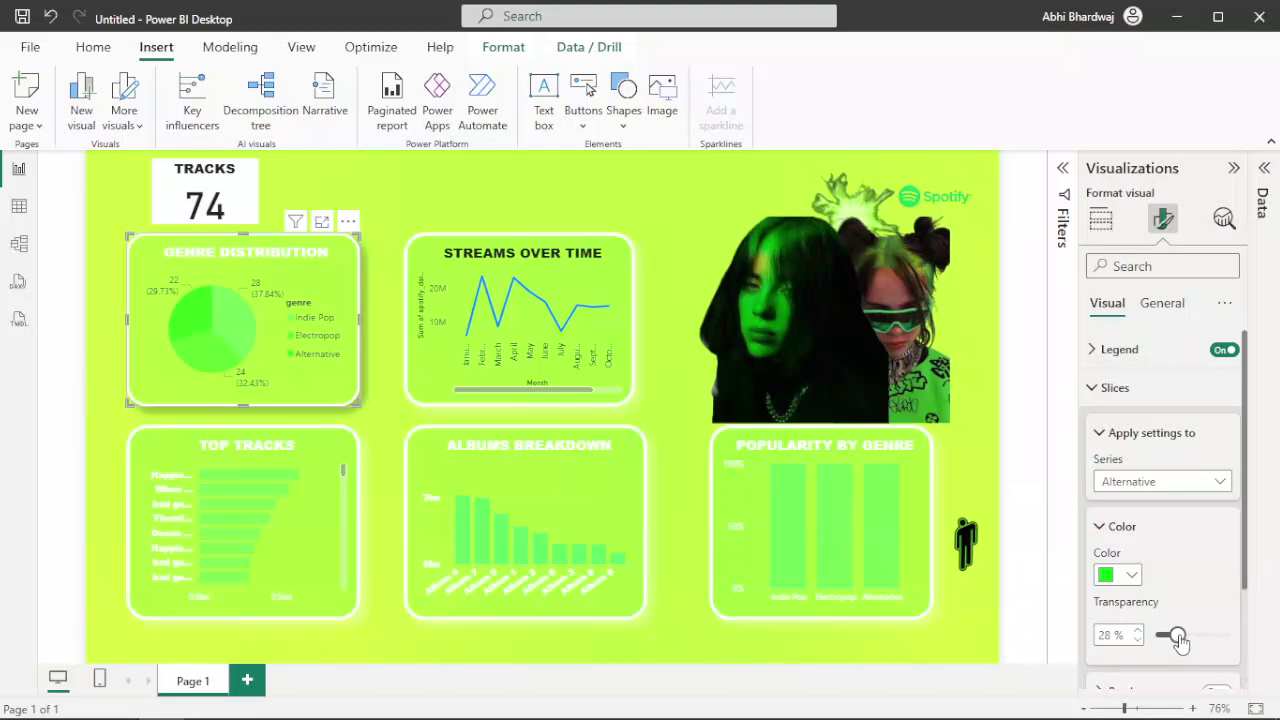
# - Turn off the detail labels and the legend title of the GENRE DISTRIBUTION pie chart
pyautogui.scroll(-2, 1200, 572)
pyautogui.click(1224, 631)
pyautogui.scroll(3, 1175, 548)
pyautogui.click(1150, 352)
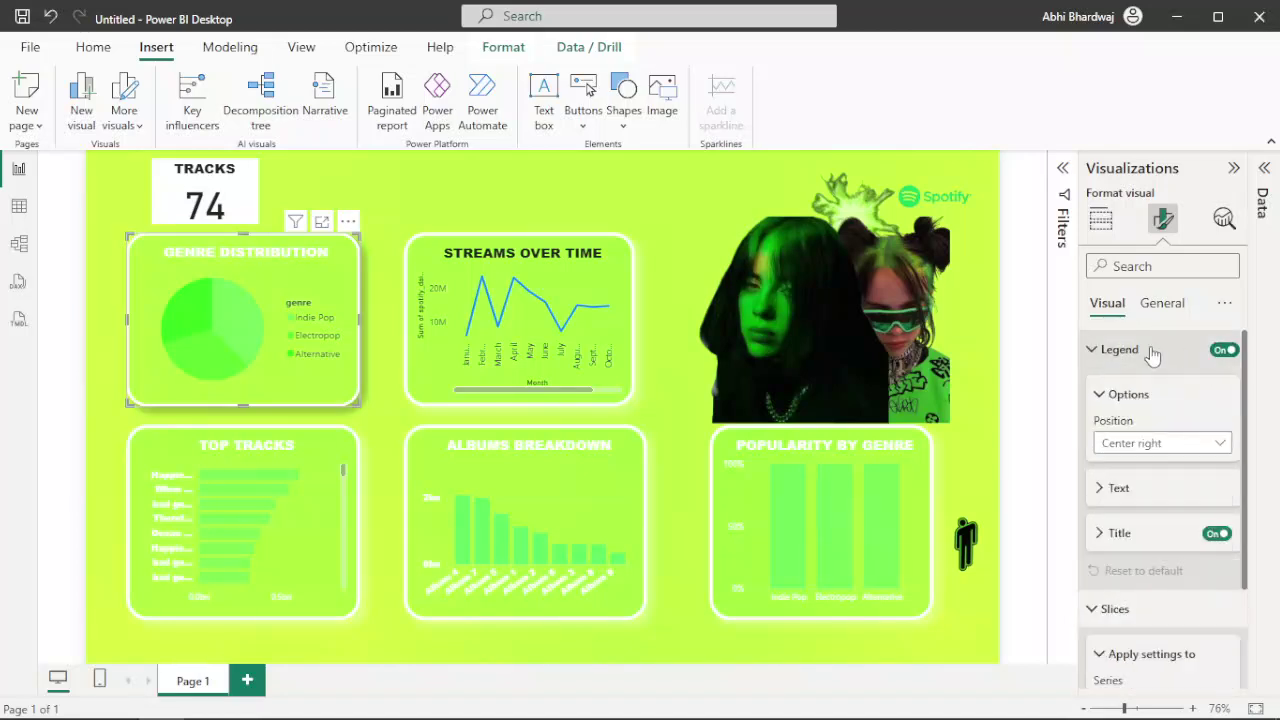
pyautogui.click(1213, 534)
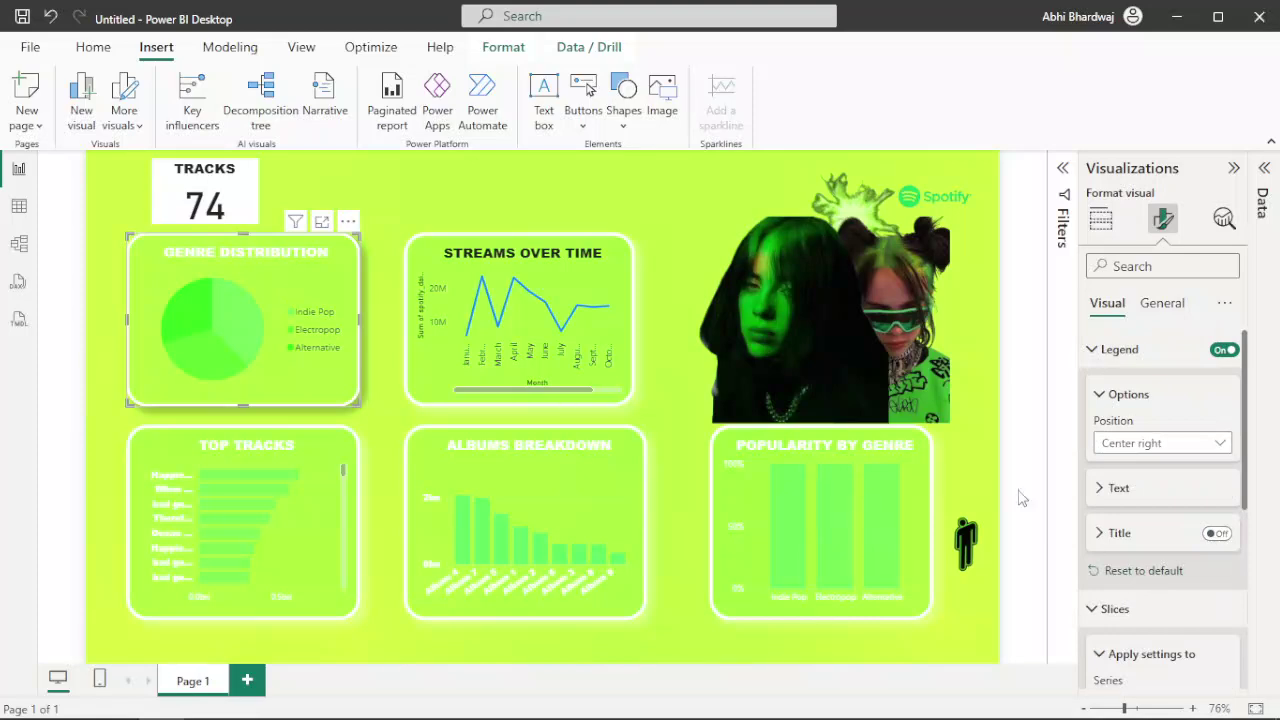
# - Set the title text color of the STREAMS OVER TIME line chart to white
pyautogui.click(432, 373)
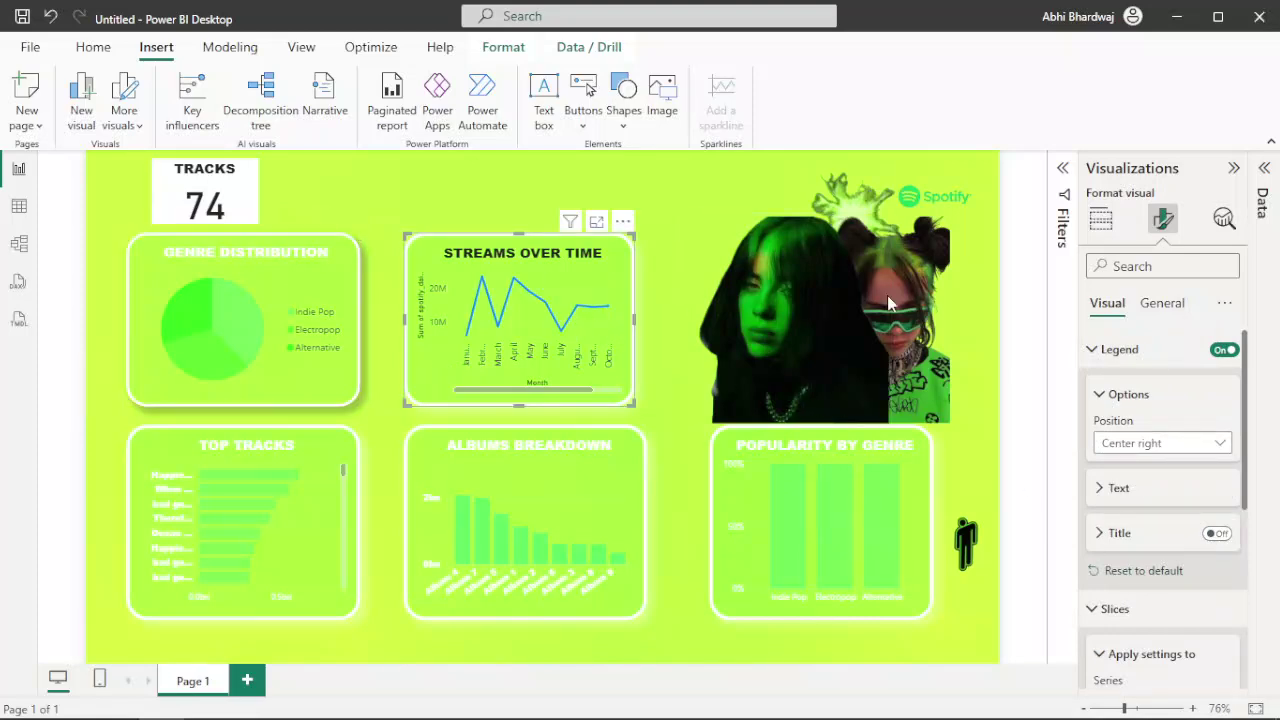
pyautogui.click(1161, 308)
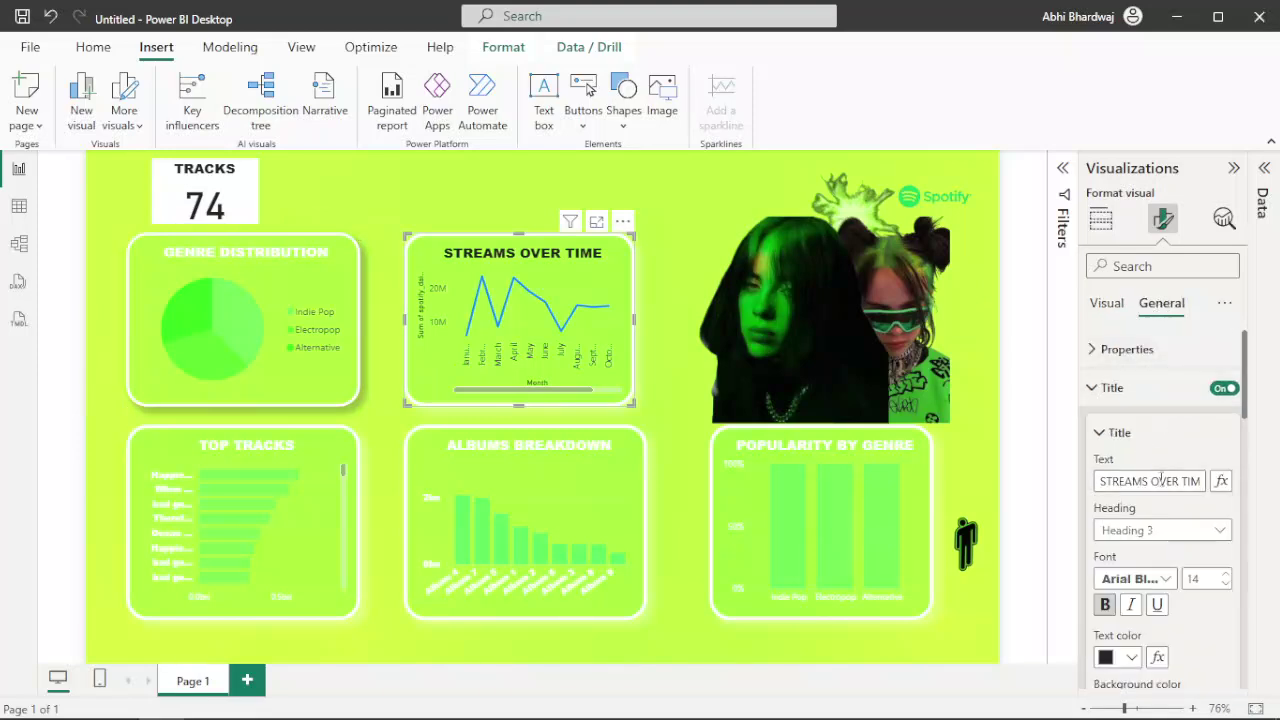
pyautogui.click(1109, 658)
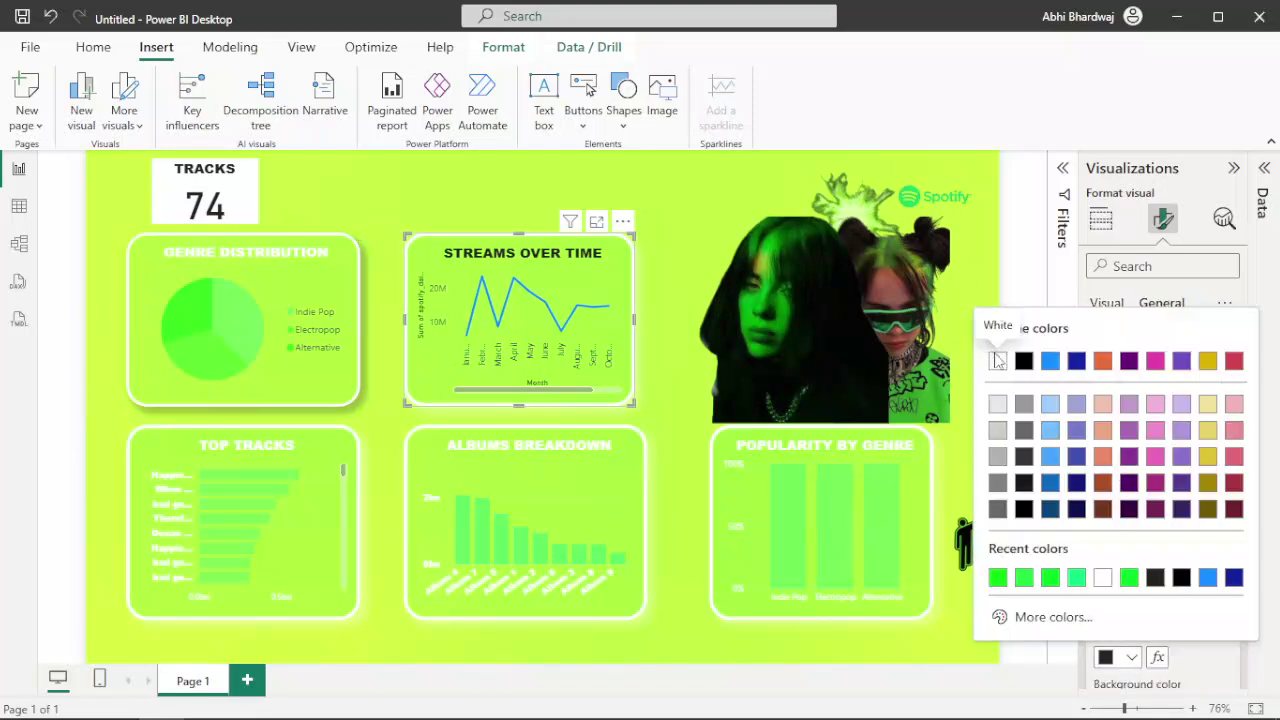
pyautogui.click(998, 362)
pyautogui.scroll(-5, 1155, 600)
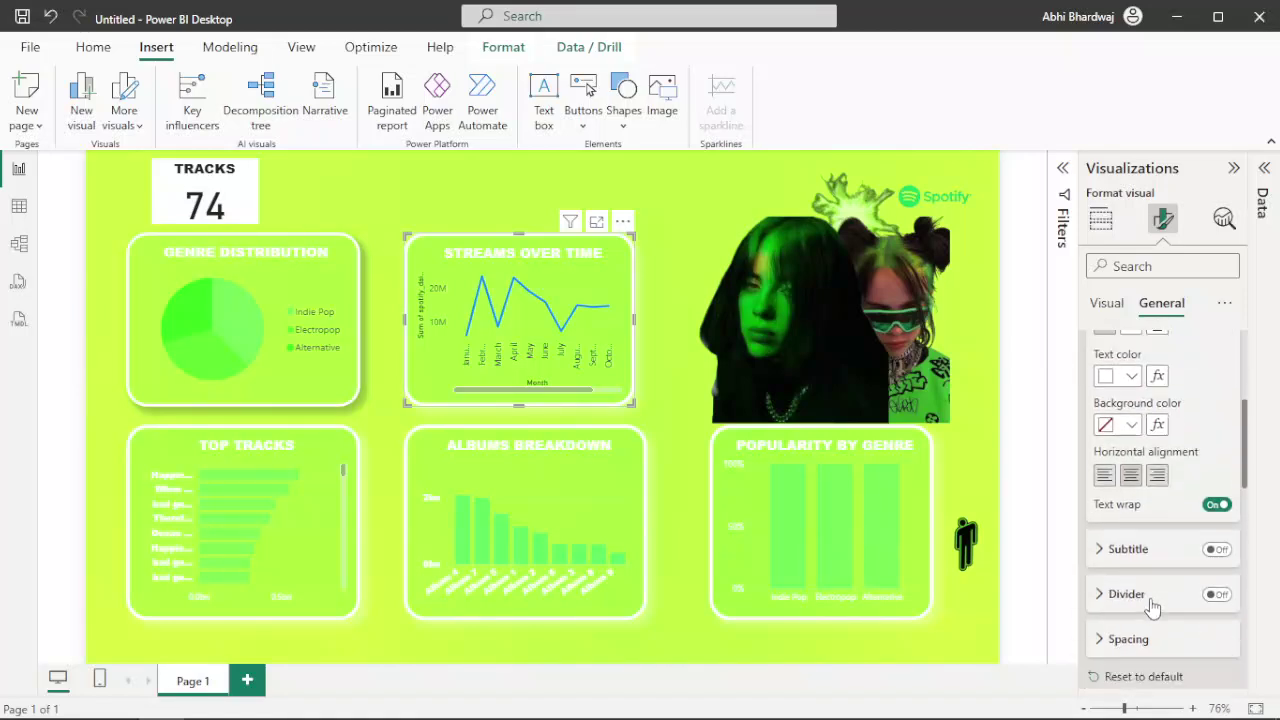
pyautogui.scroll(-3, 1160, 588)
pyautogui.scroll(-2, 1157, 583)
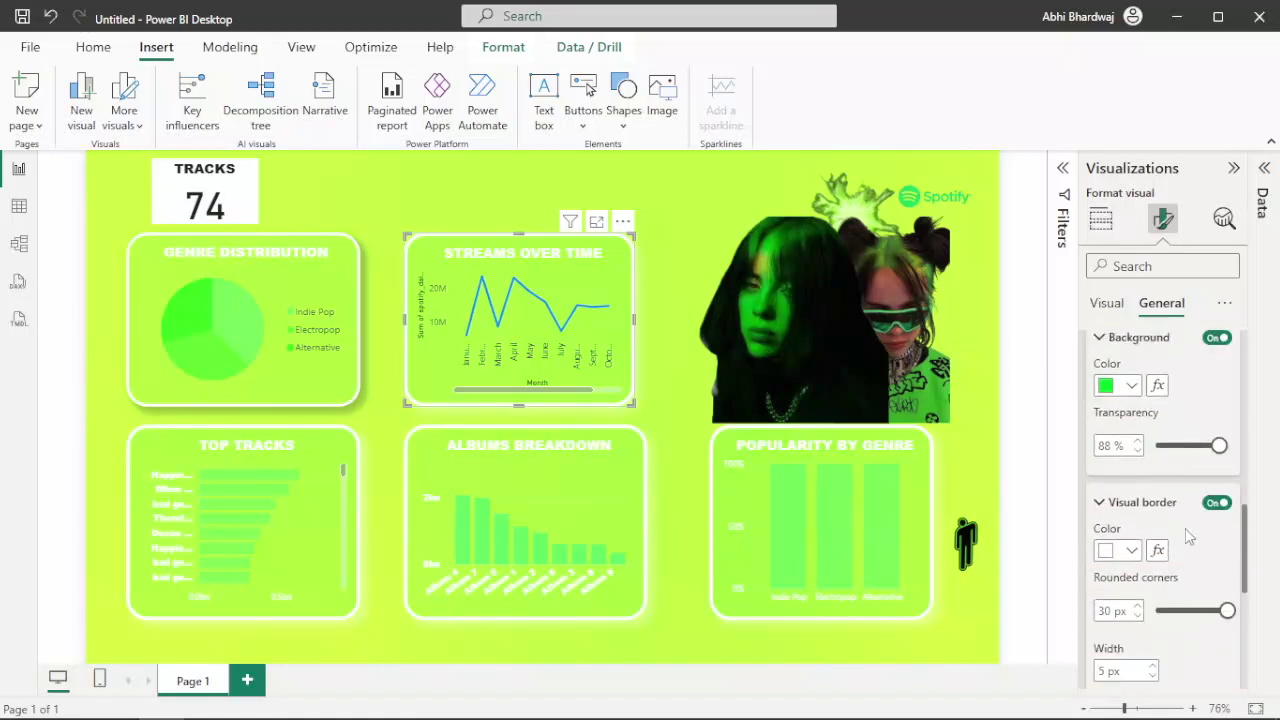
pyautogui.scroll(-3, 1137, 567)
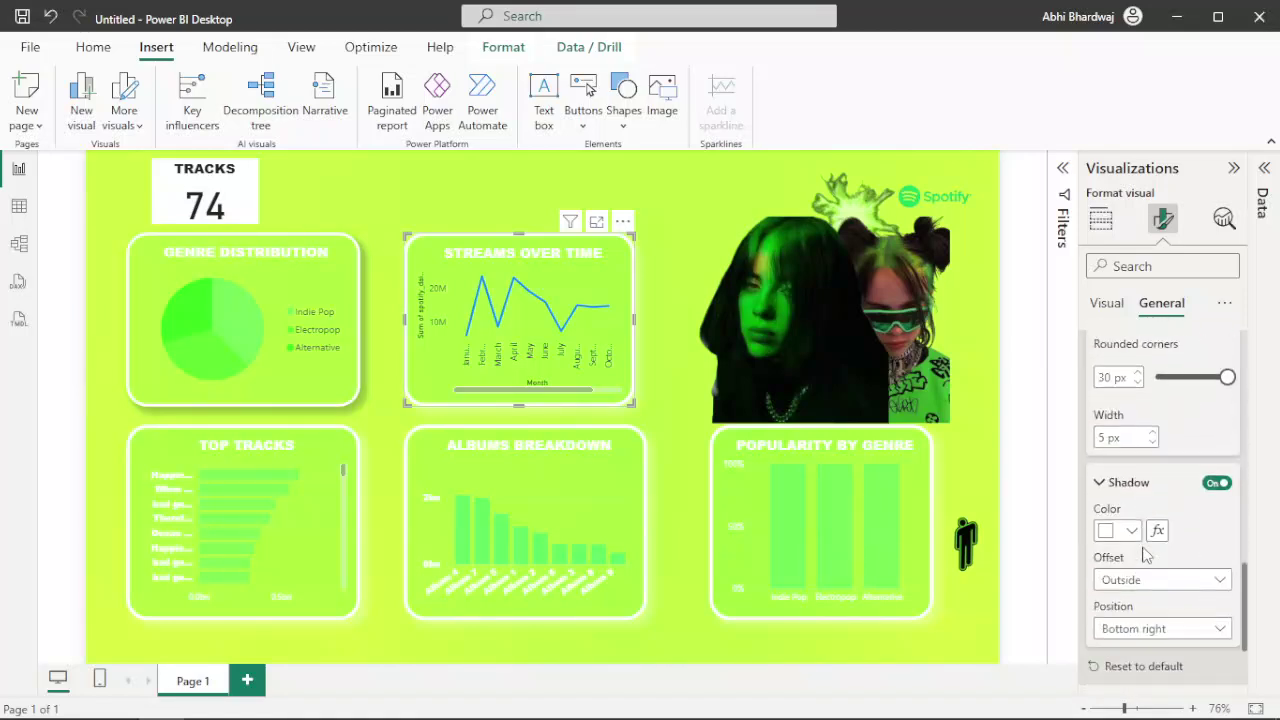
# - Format the y-axis values of the STREAMS OVER TIME chart in white, bold Arial Black
pyautogui.click(1108, 314)
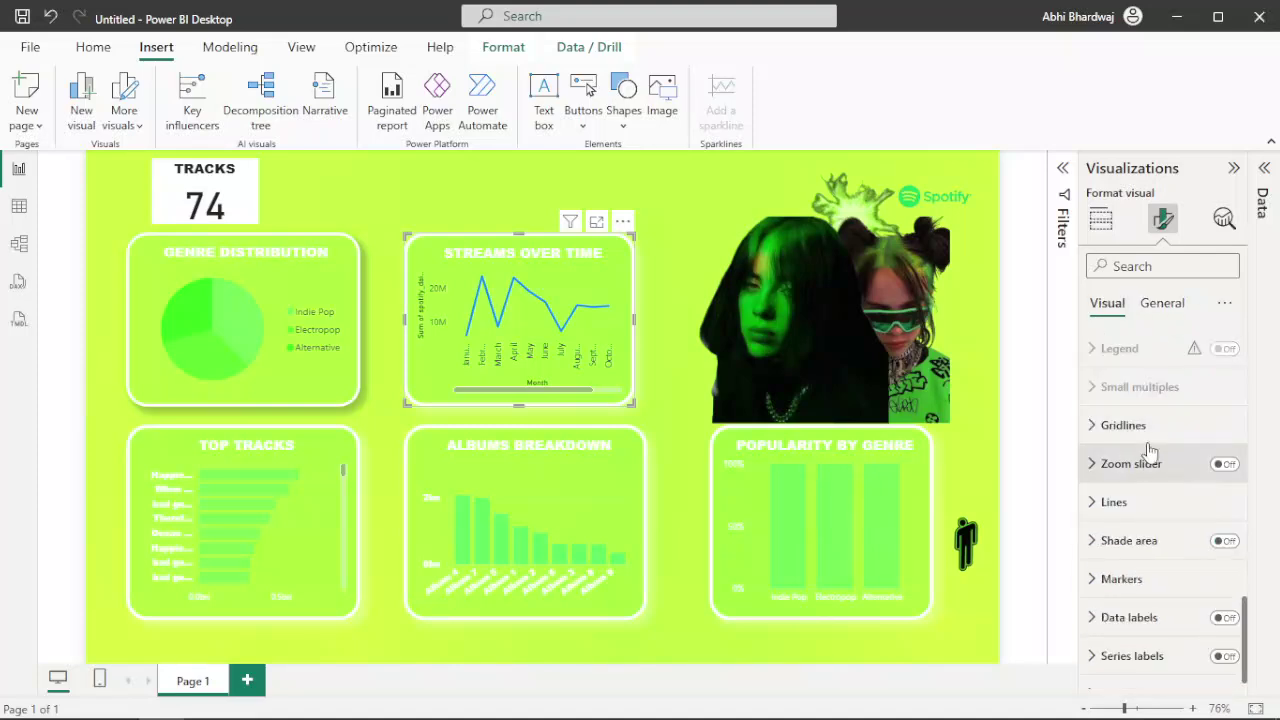
pyautogui.scroll(3, 1143, 457)
pyautogui.scroll(3, 1153, 430)
pyautogui.scroll(-2, 1152, 450)
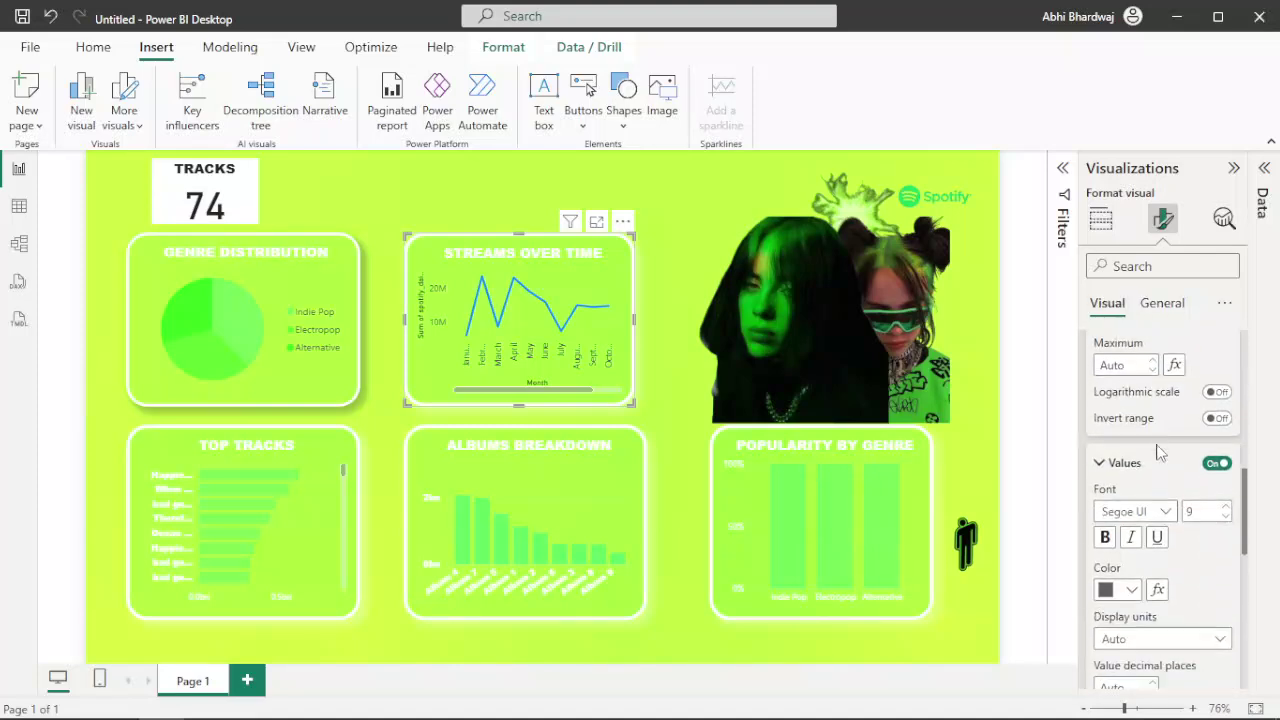
pyautogui.click(1105, 591)
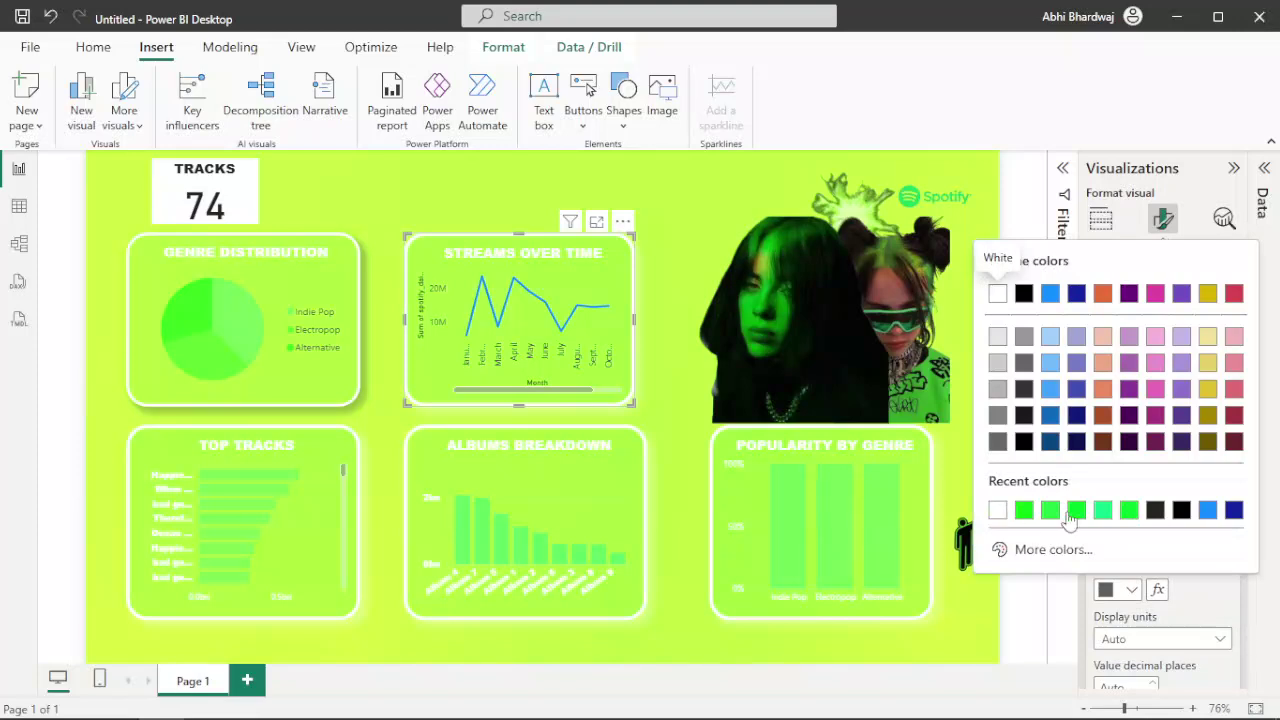
pyautogui.click(997, 510)
pyautogui.click(1150, 514)
pyautogui.scroll(5, 1165, 290)
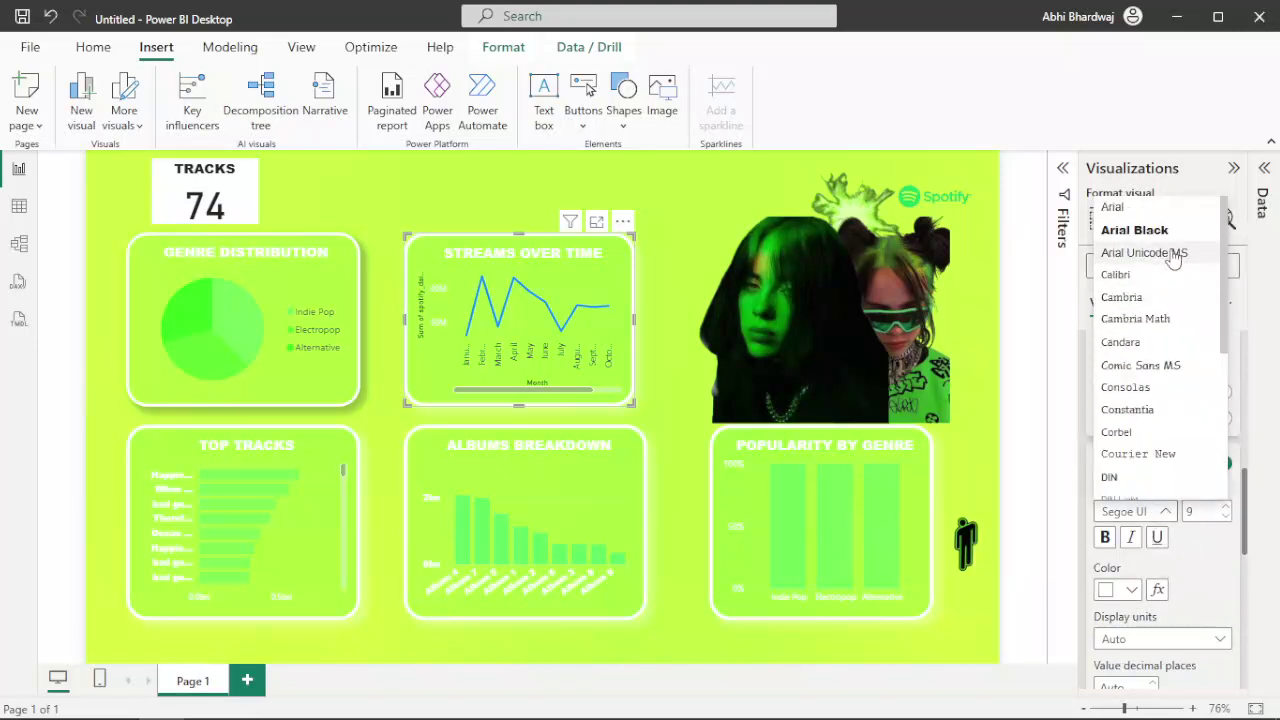
pyautogui.click(1180, 231)
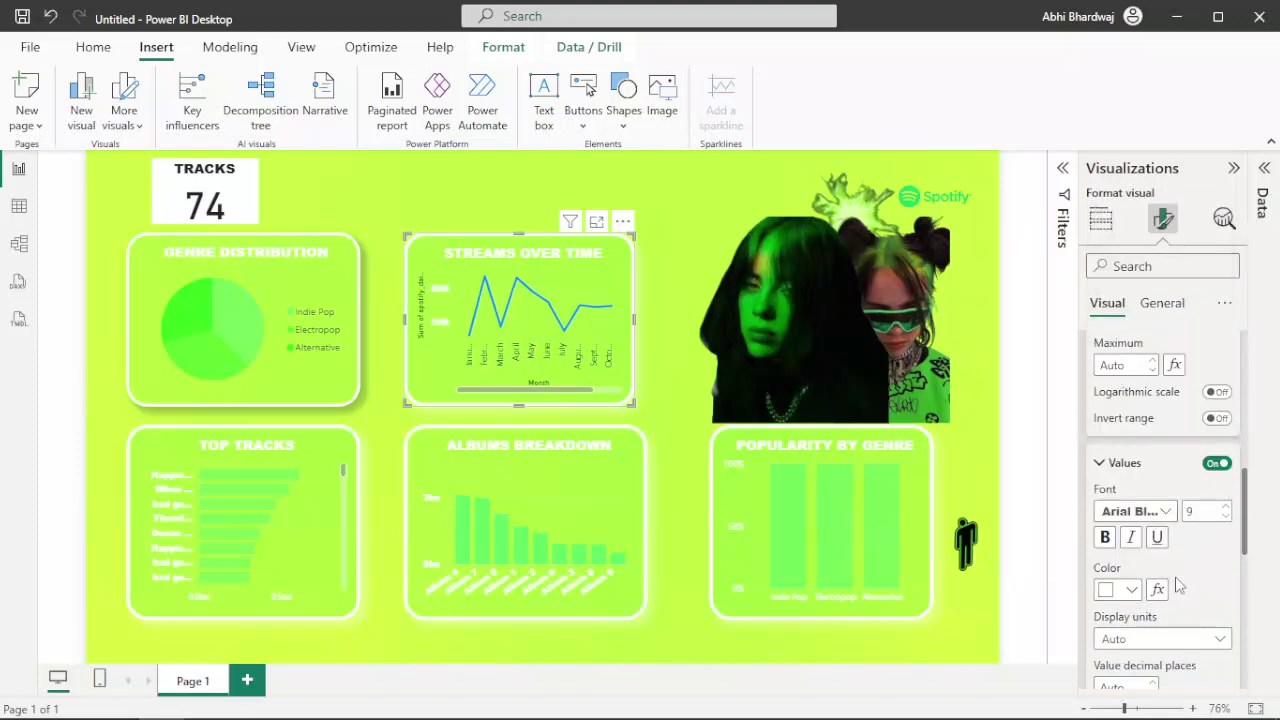
pyautogui.scroll(-2, 1200, 555)
pyautogui.click(1105, 349)
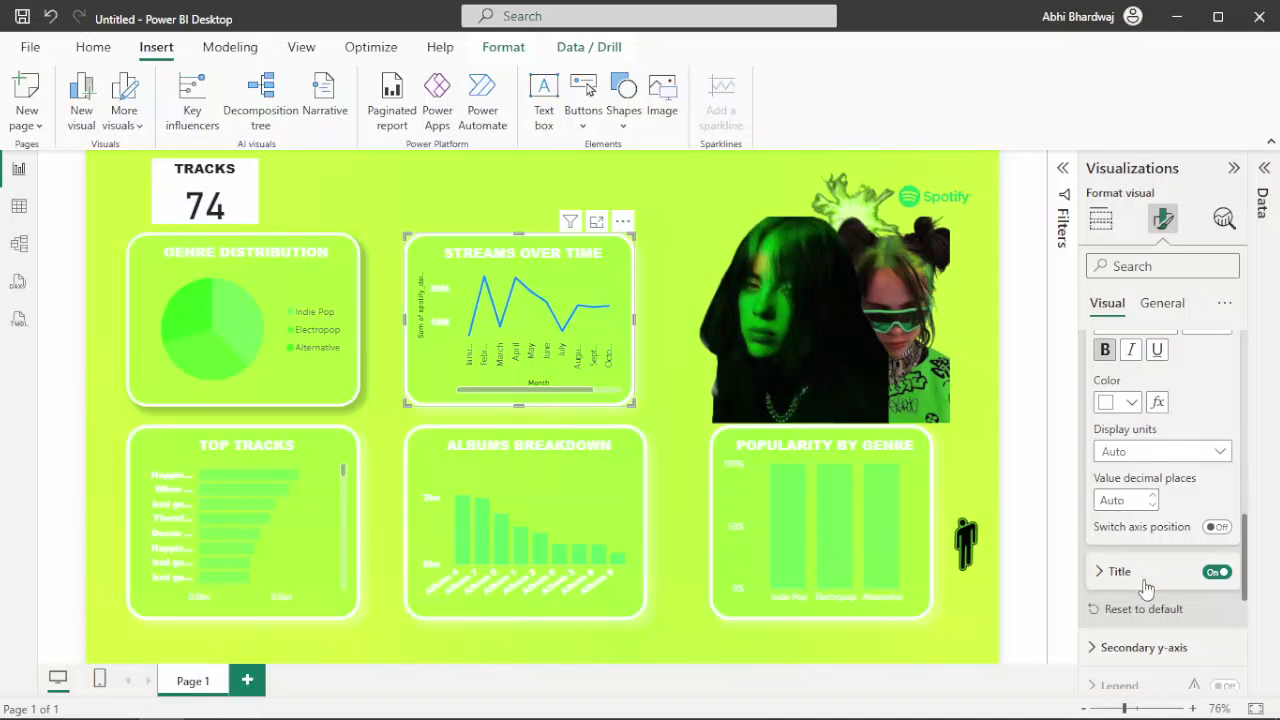
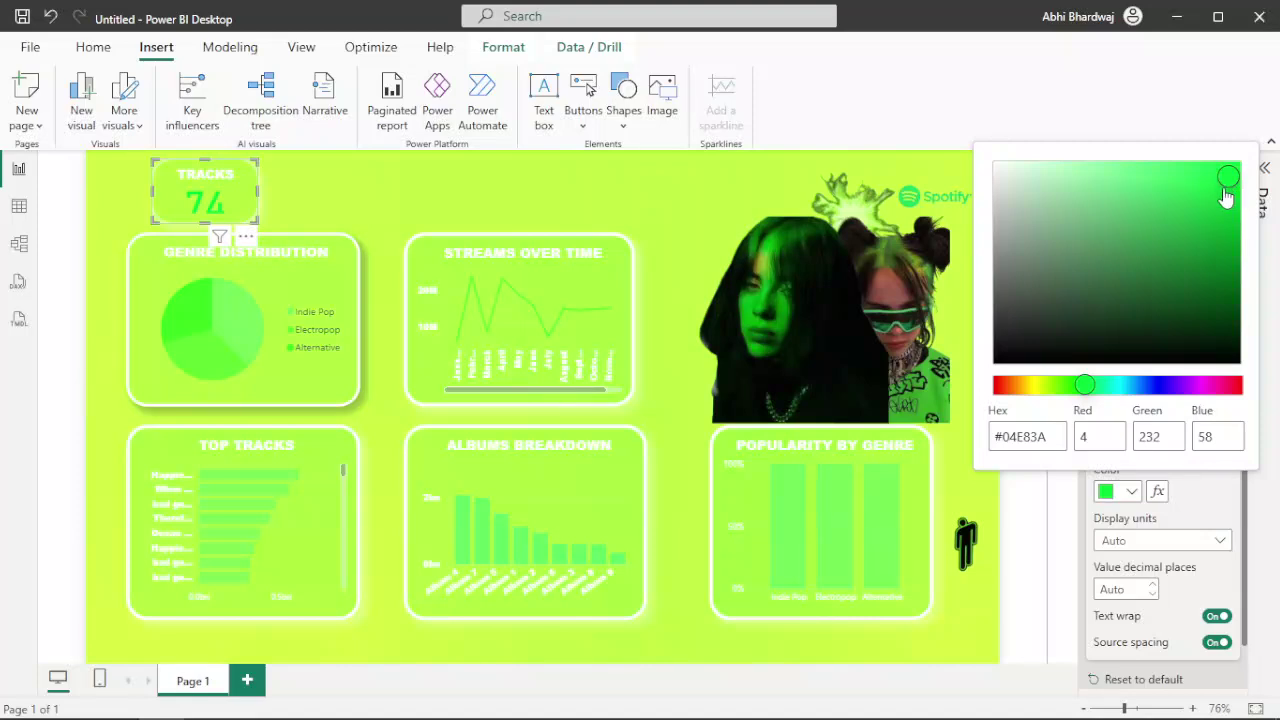
# - Make the callout value of the TRACKS card bold and set its font to Arial Black
pyautogui.click(1207, 494)
pyautogui.click(1105, 439)
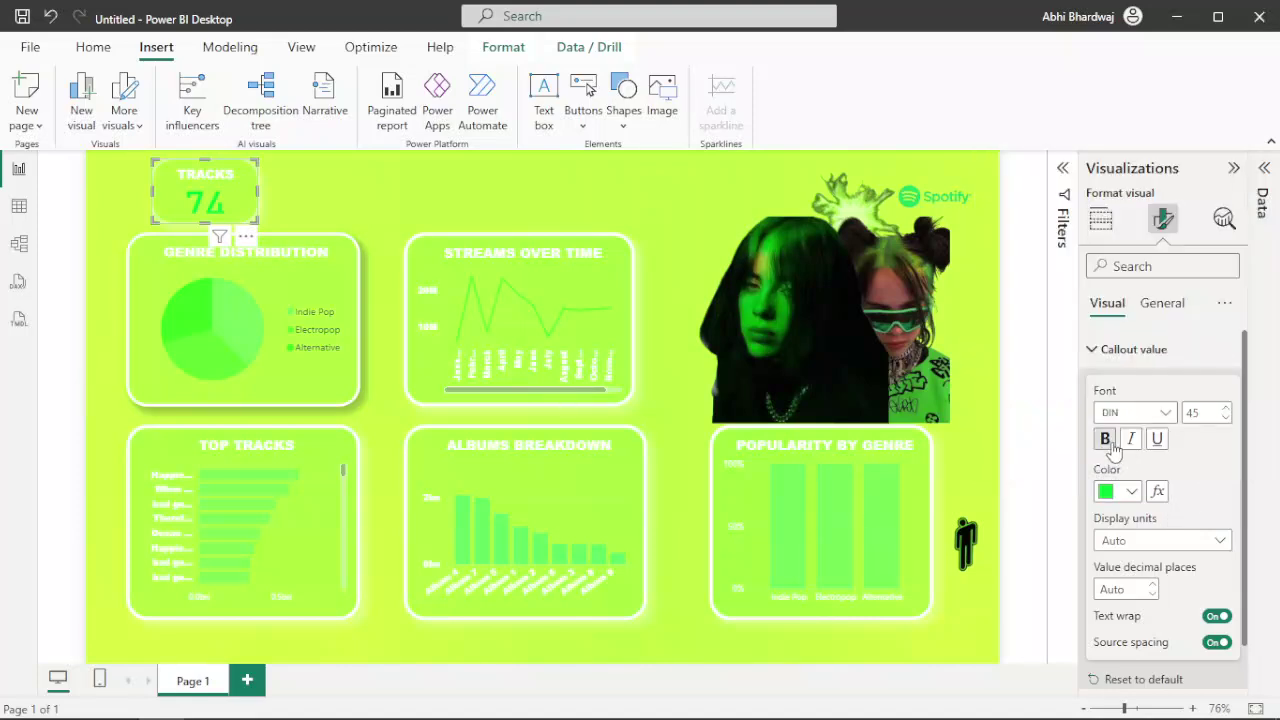
pyautogui.click(1158, 412)
pyautogui.click(1134, 132)
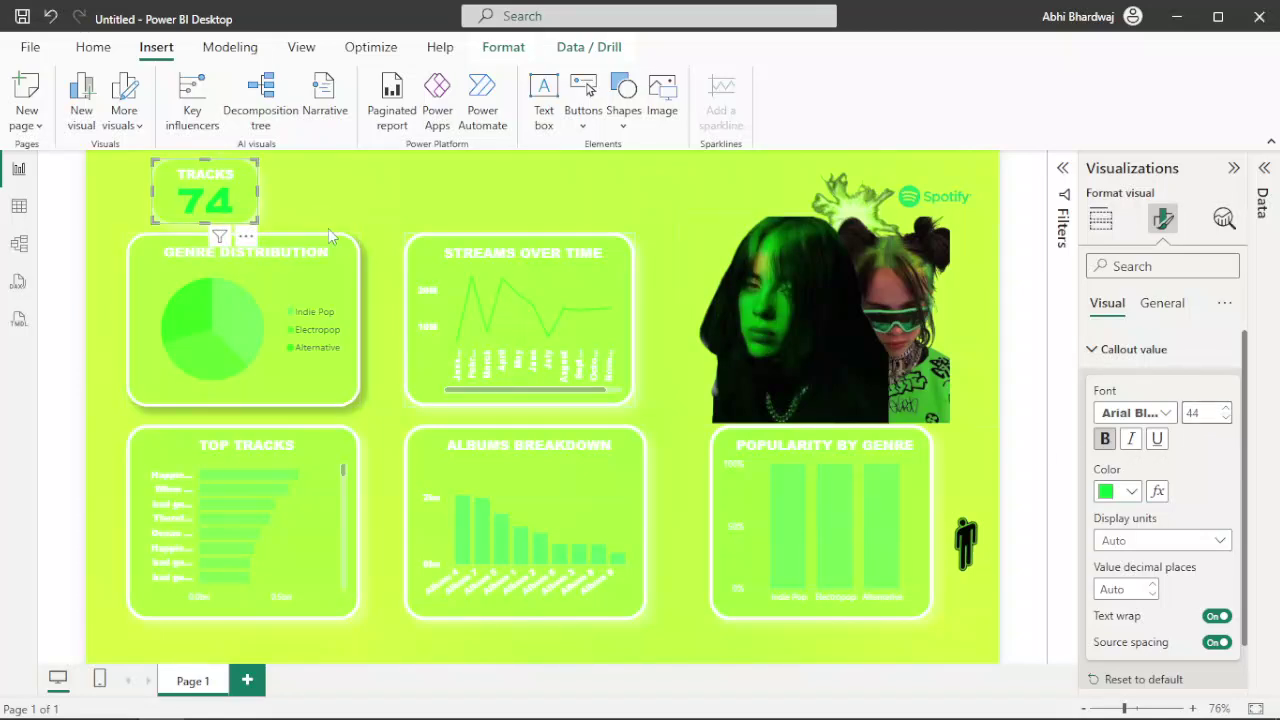
# - Resize and reposition the TRACKS card so it fits just above the GENRE DISTRIBUTION chart
pyautogui.moveTo(257, 221); pyautogui.dragTo(262, 227)
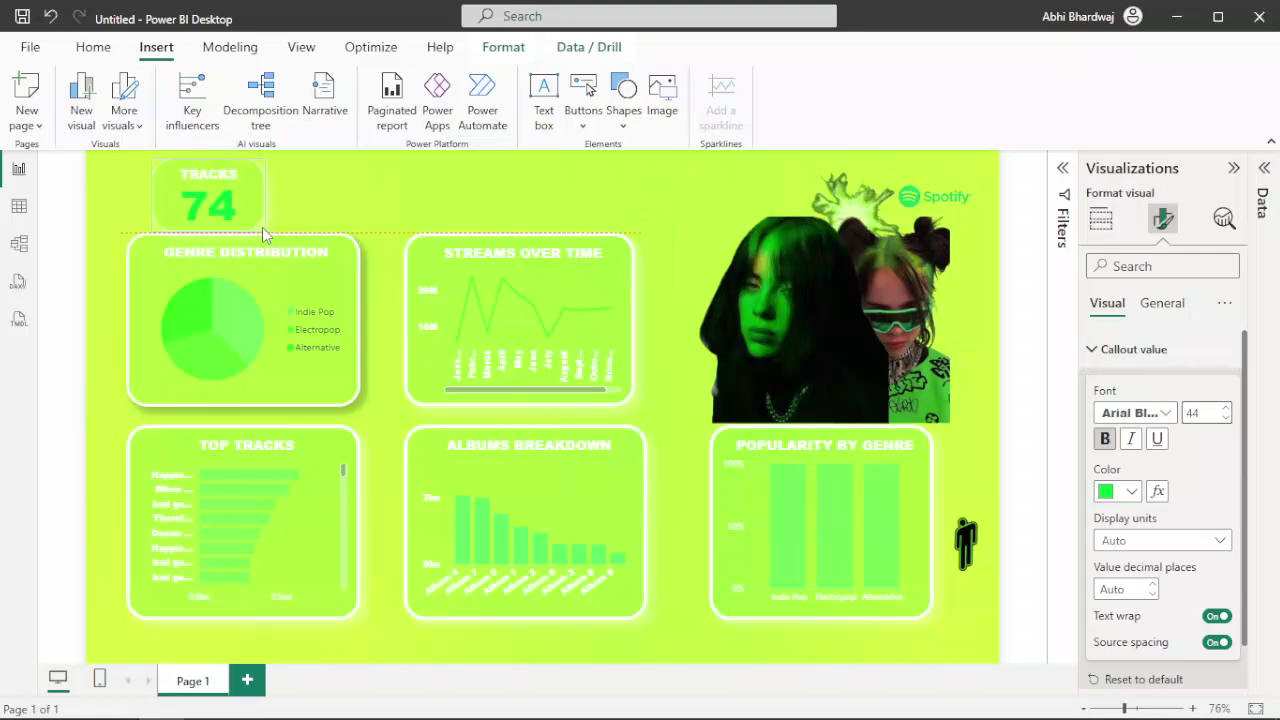
pyautogui.click(325, 193)
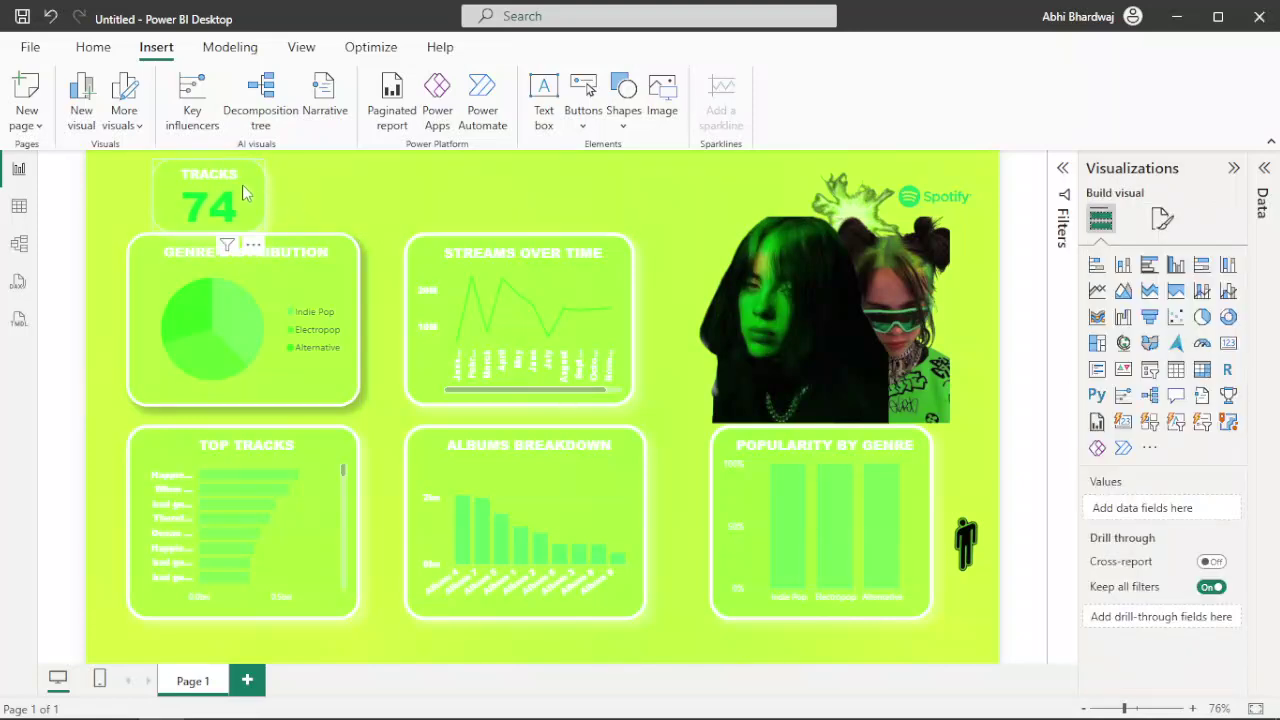
pyautogui.moveTo(235, 181); pyautogui.dragTo(248, 218)
pyautogui.click(309, 202)
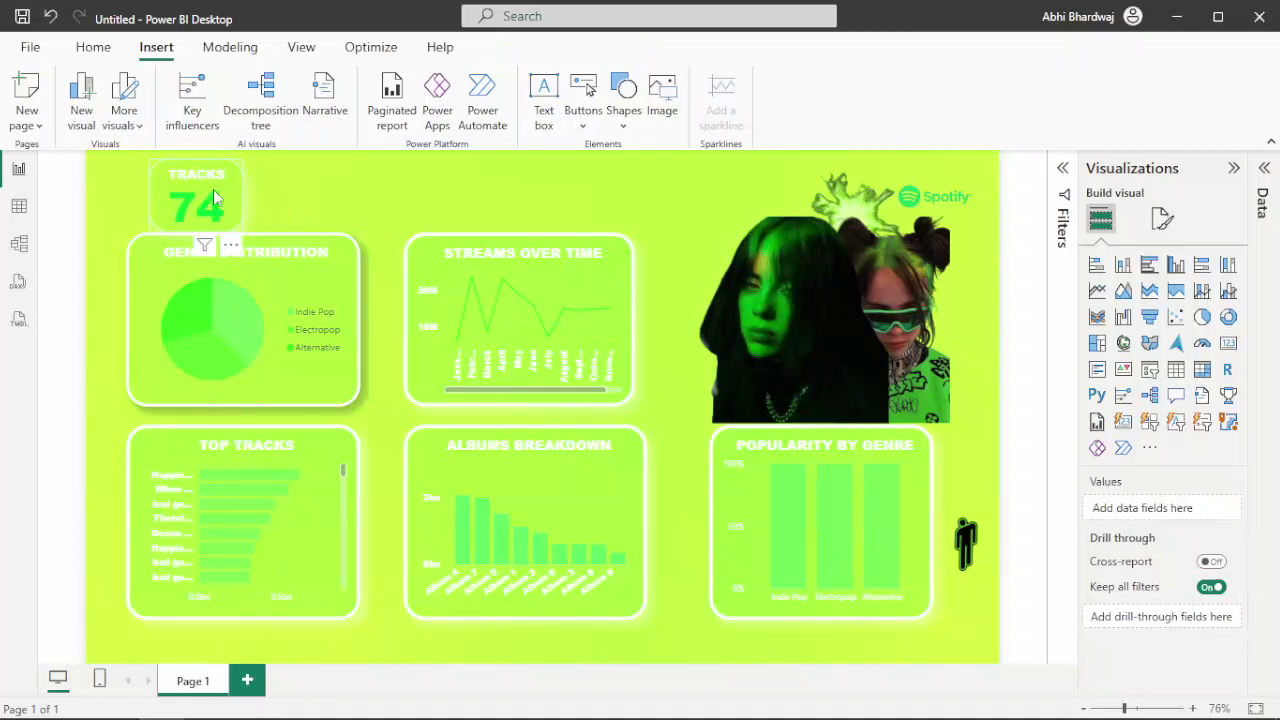
# - Review the callout value formatting of the TRACKS card, then deselect the card
pyautogui.click(1162, 218)
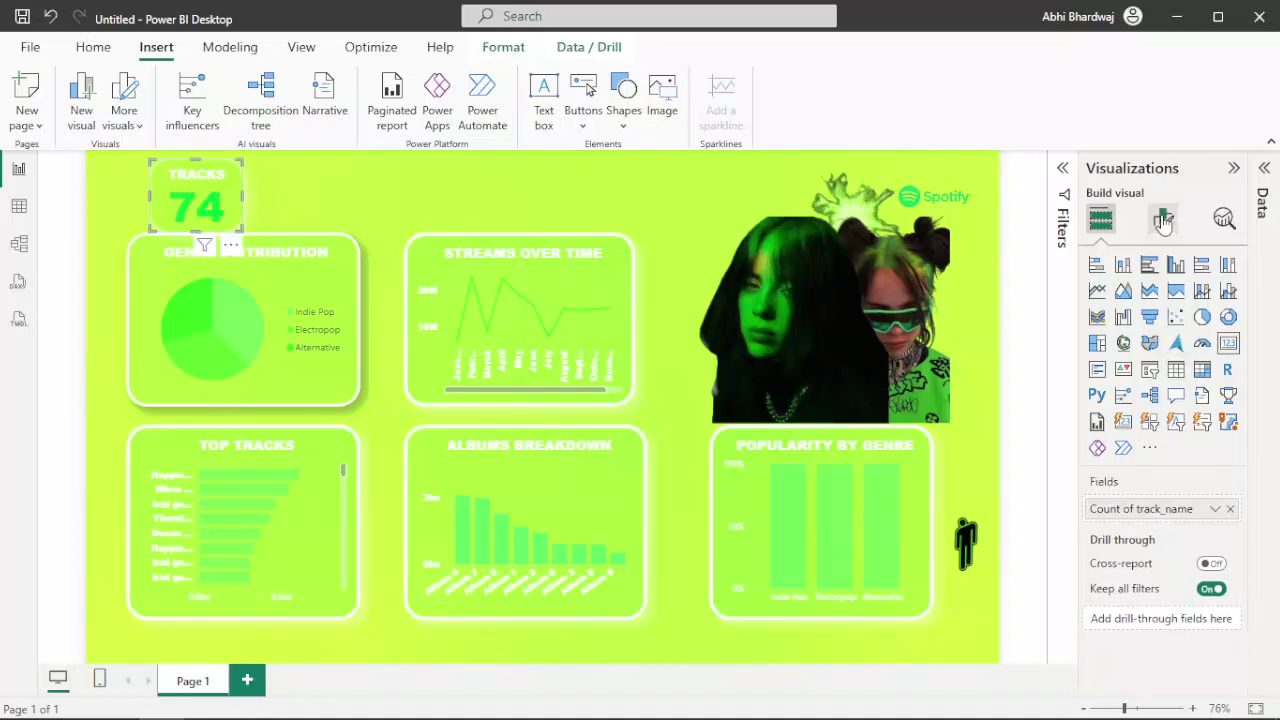
pyautogui.click(1161, 303)
pyautogui.click(1107, 303)
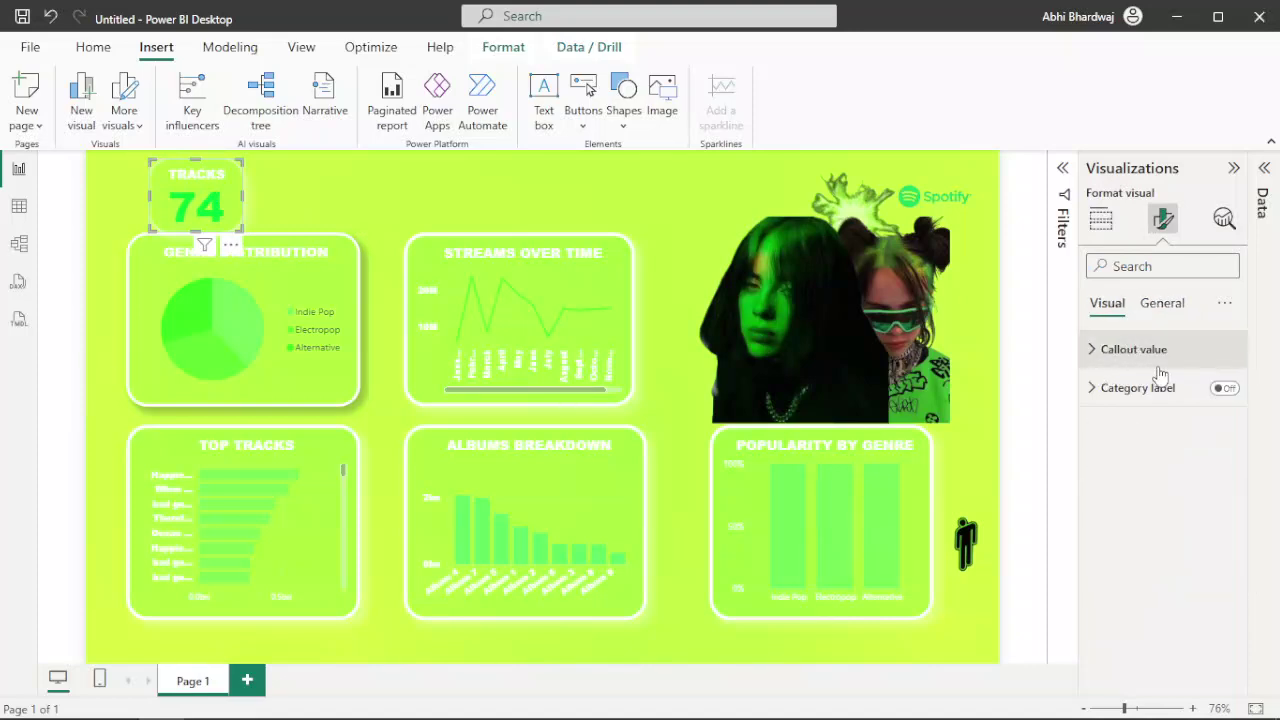
pyautogui.click(1135, 350)
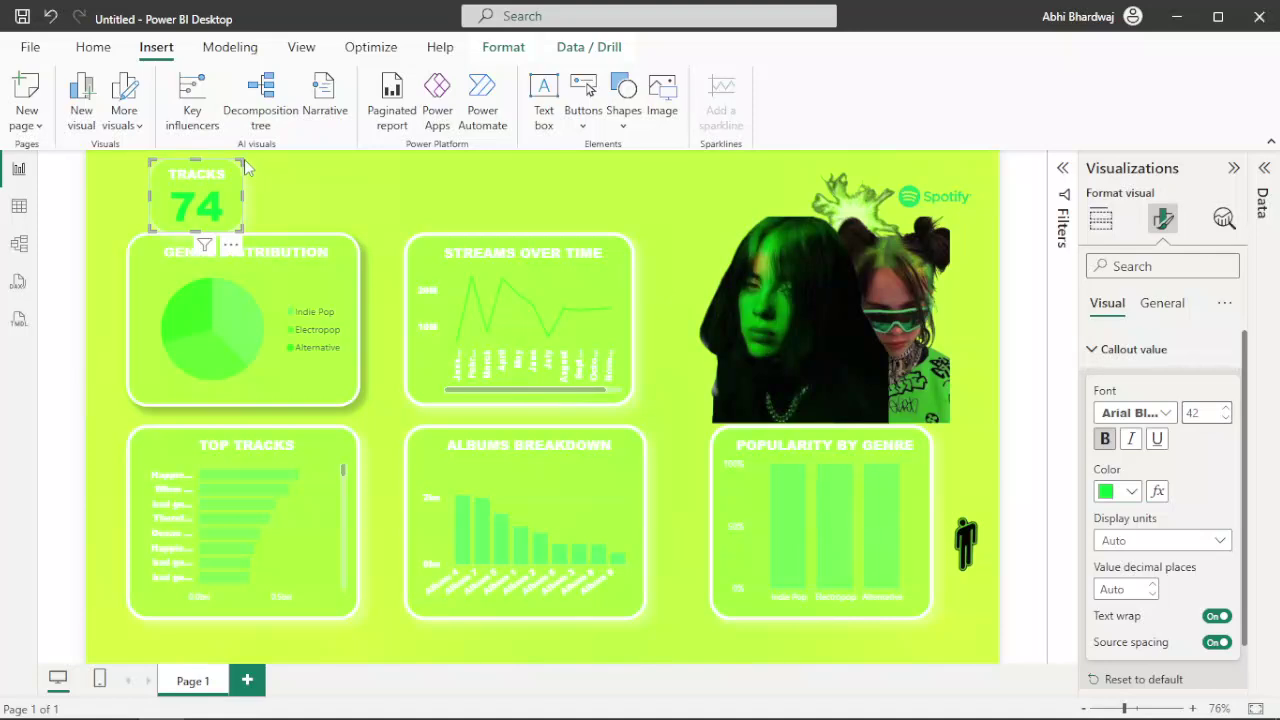
pyautogui.click(317, 190)
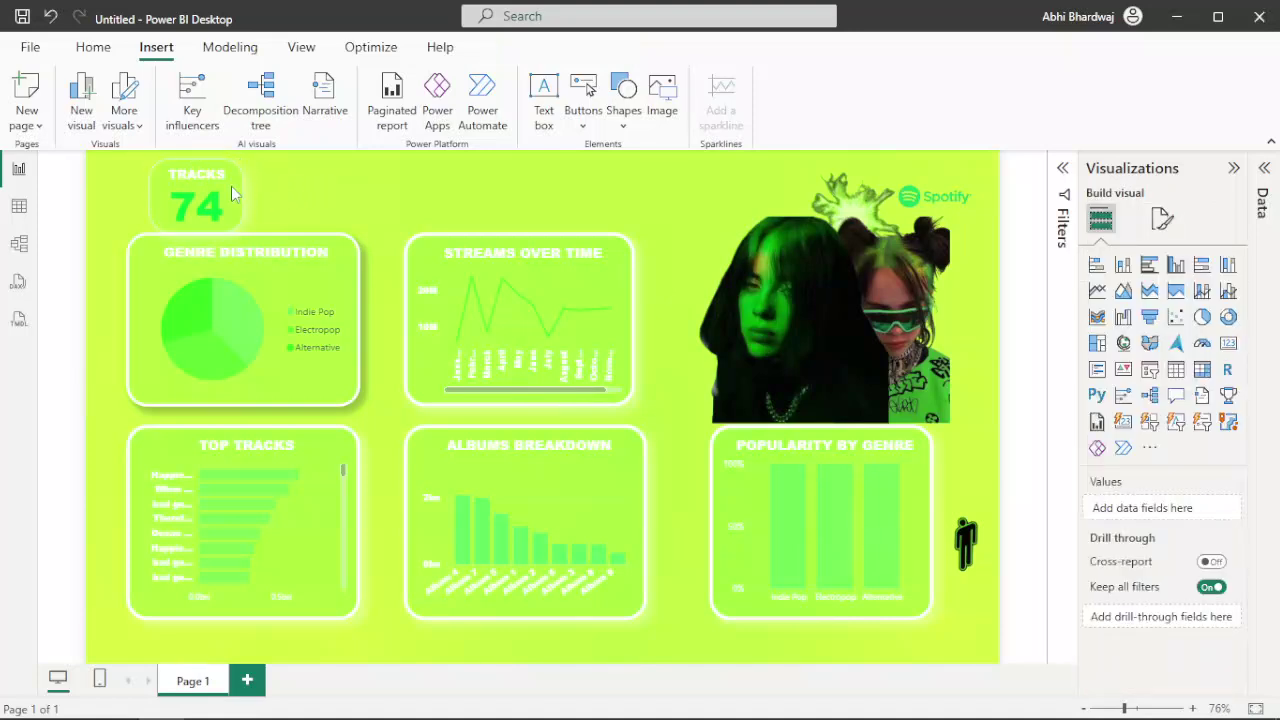
# - Move the TRACKS card toward the middle of the space above the GENRE DISTRIBUTION chart and shrink it slightly in both directions
pyautogui.moveTo(202, 168); pyautogui.dragTo(240, 211)
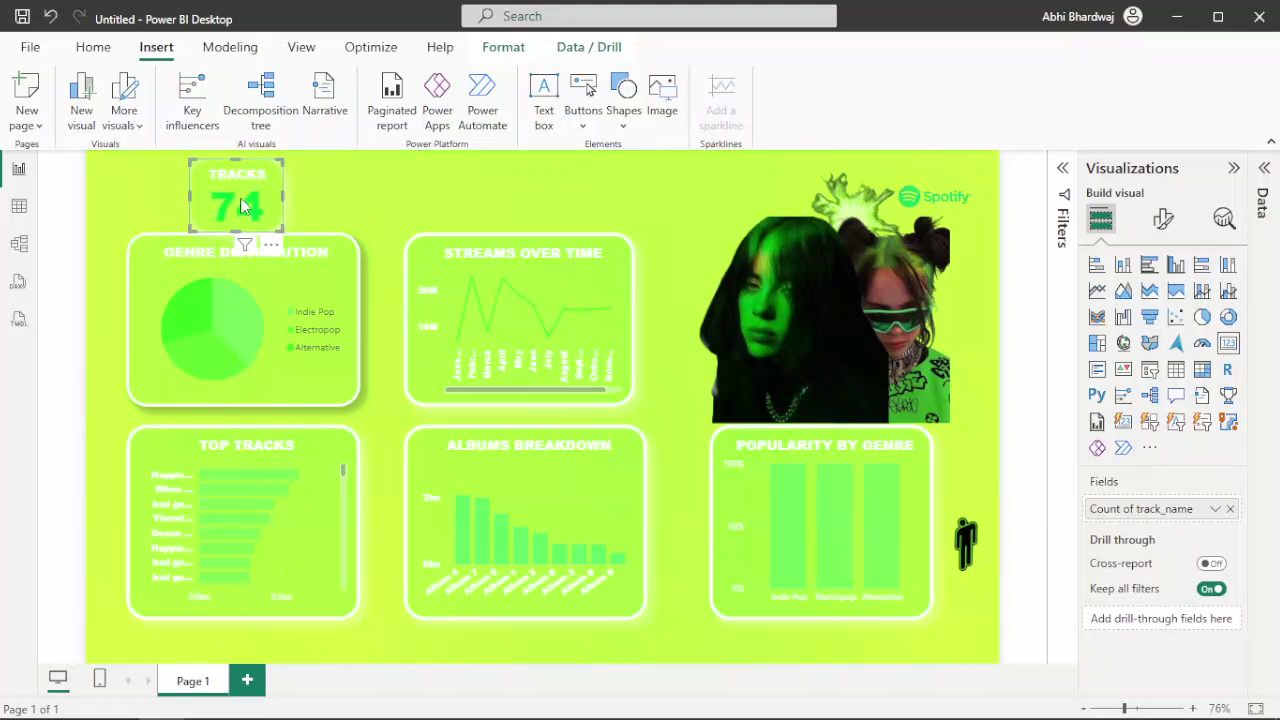
pyautogui.click(348, 201)
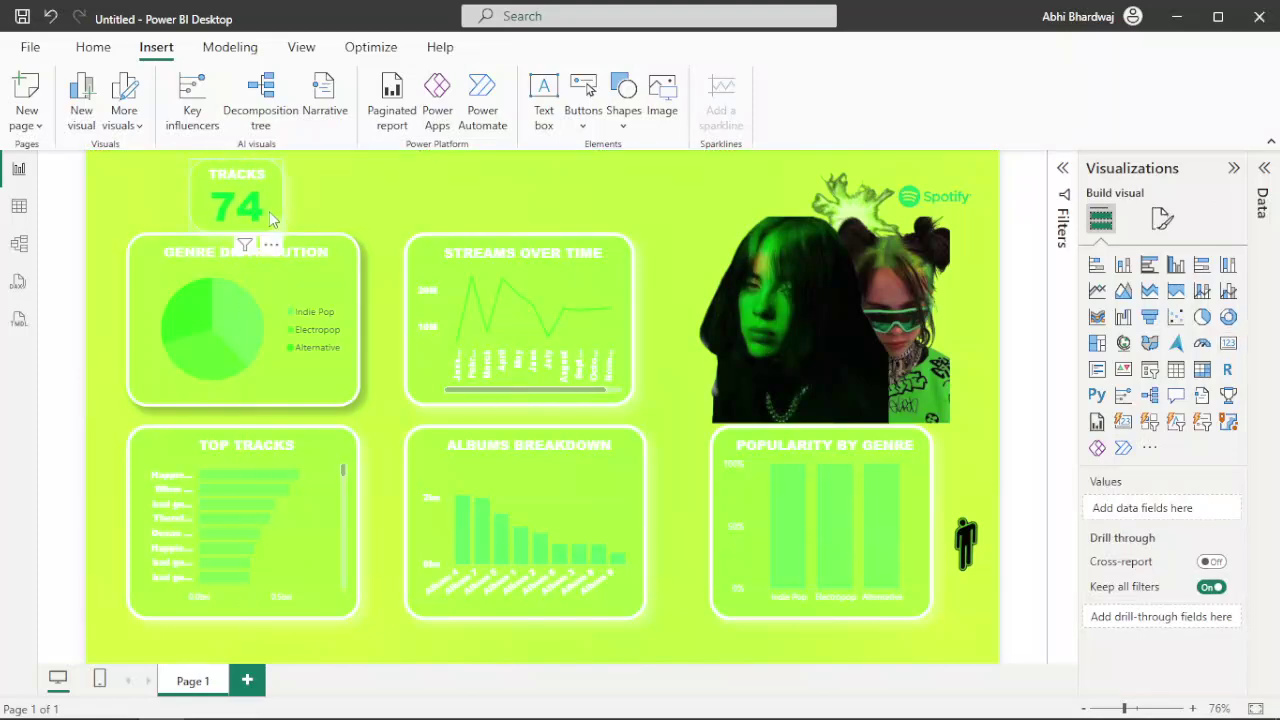
pyautogui.click(282, 234)
pyautogui.moveTo(282, 236); pyautogui.dragTo(276, 225)
pyautogui.click(314, 201)
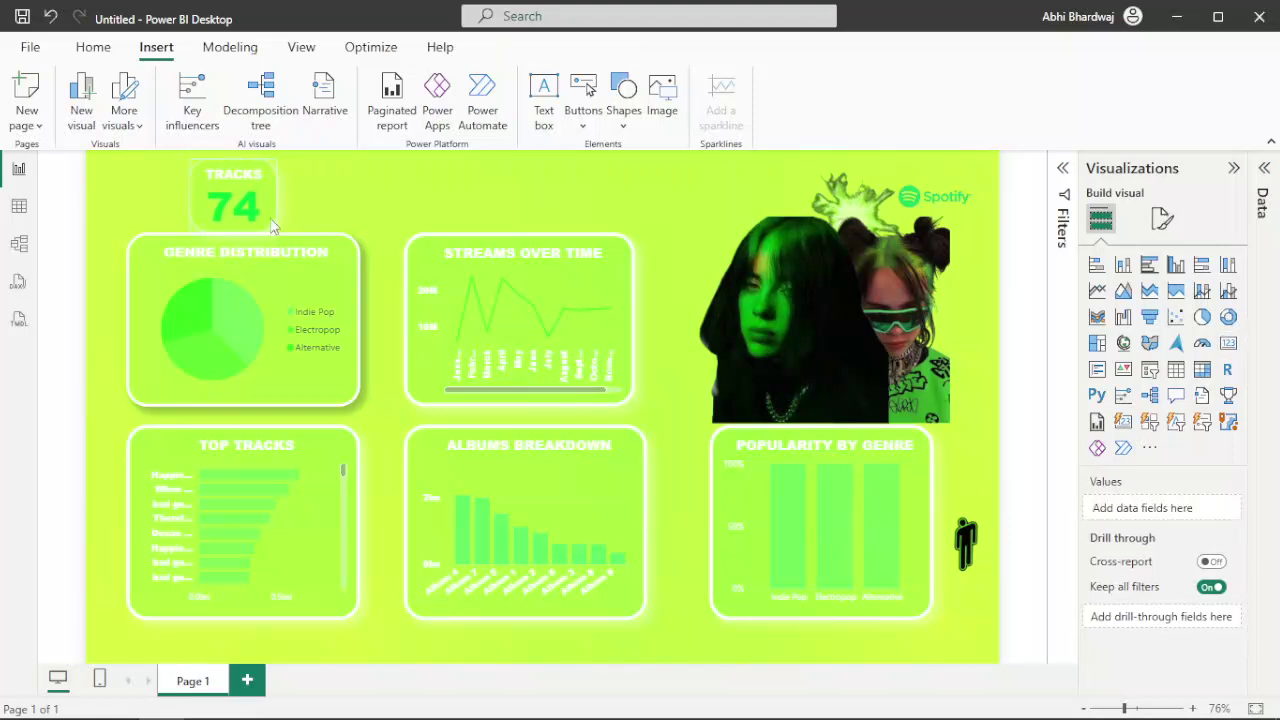
pyautogui.click(279, 232)
pyautogui.moveTo(279, 232); pyautogui.dragTo(264, 220)
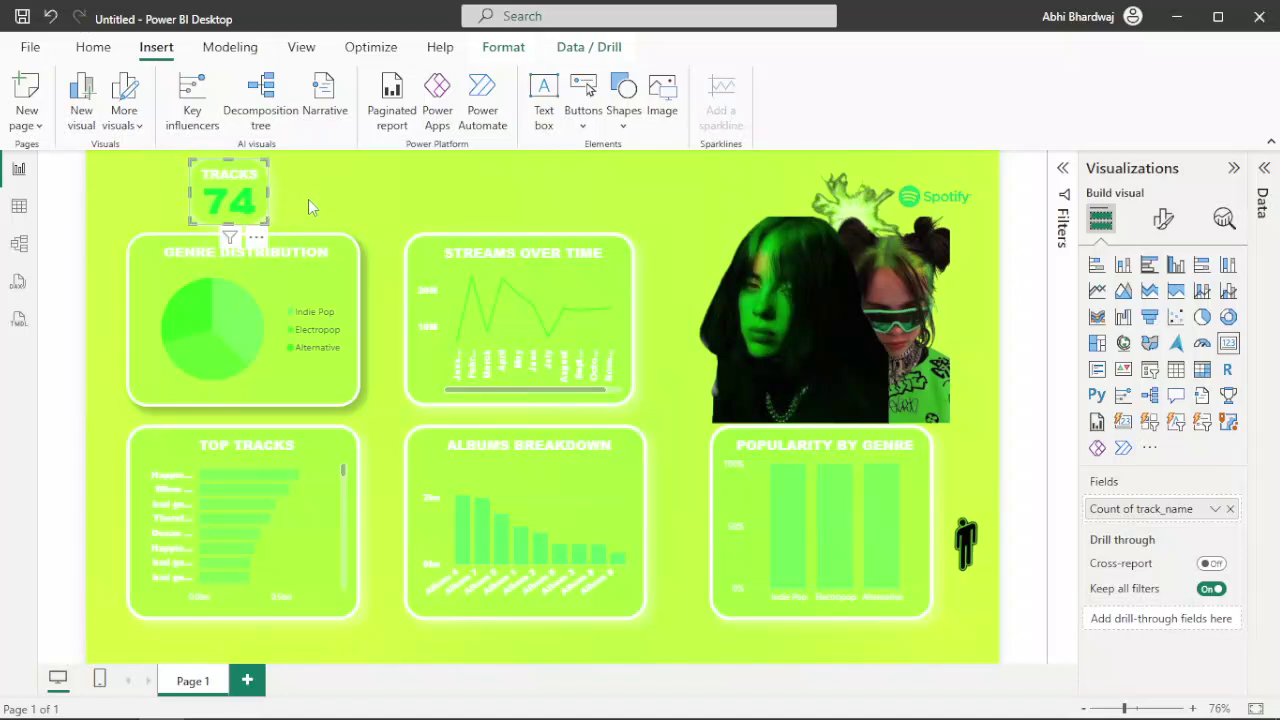
pyautogui.click(308, 199)
# - Duplicate the TRACKS card and place the copy beside the original, between the GENRE DISTRIBUTION and STREAMS OVER TIME charts
pyautogui.click(1163, 218)
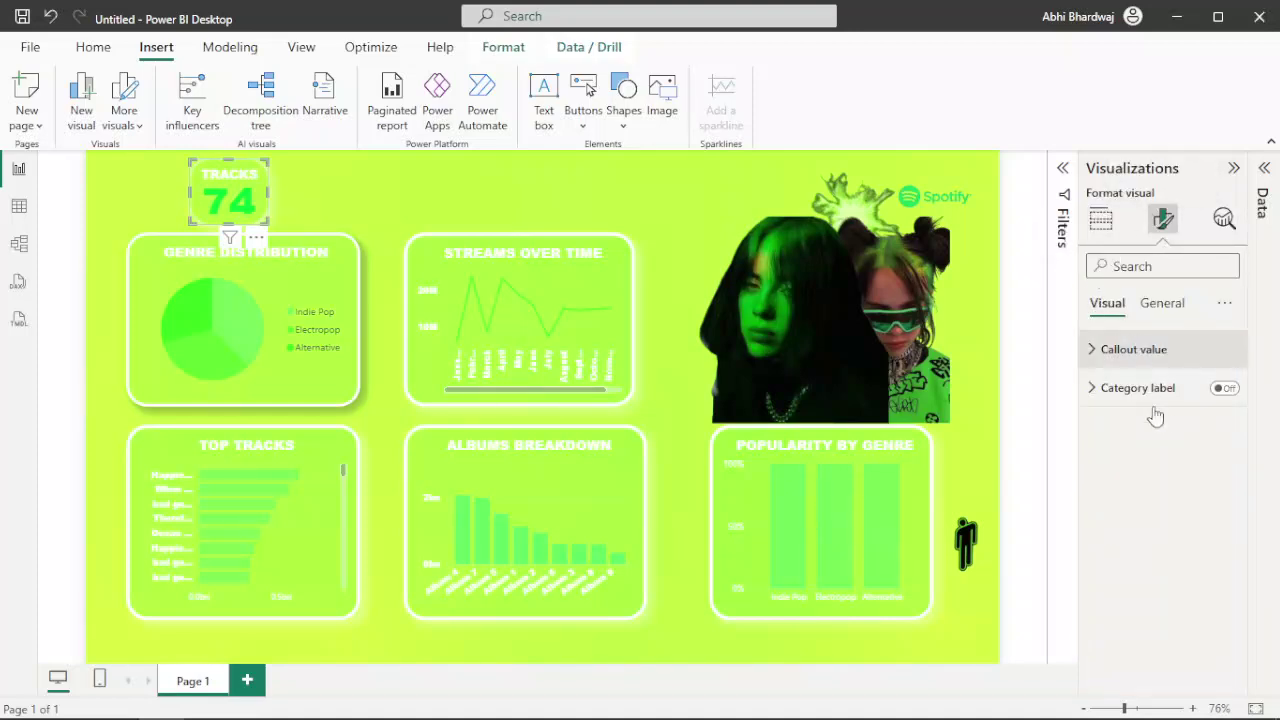
pyautogui.click(1133, 349)
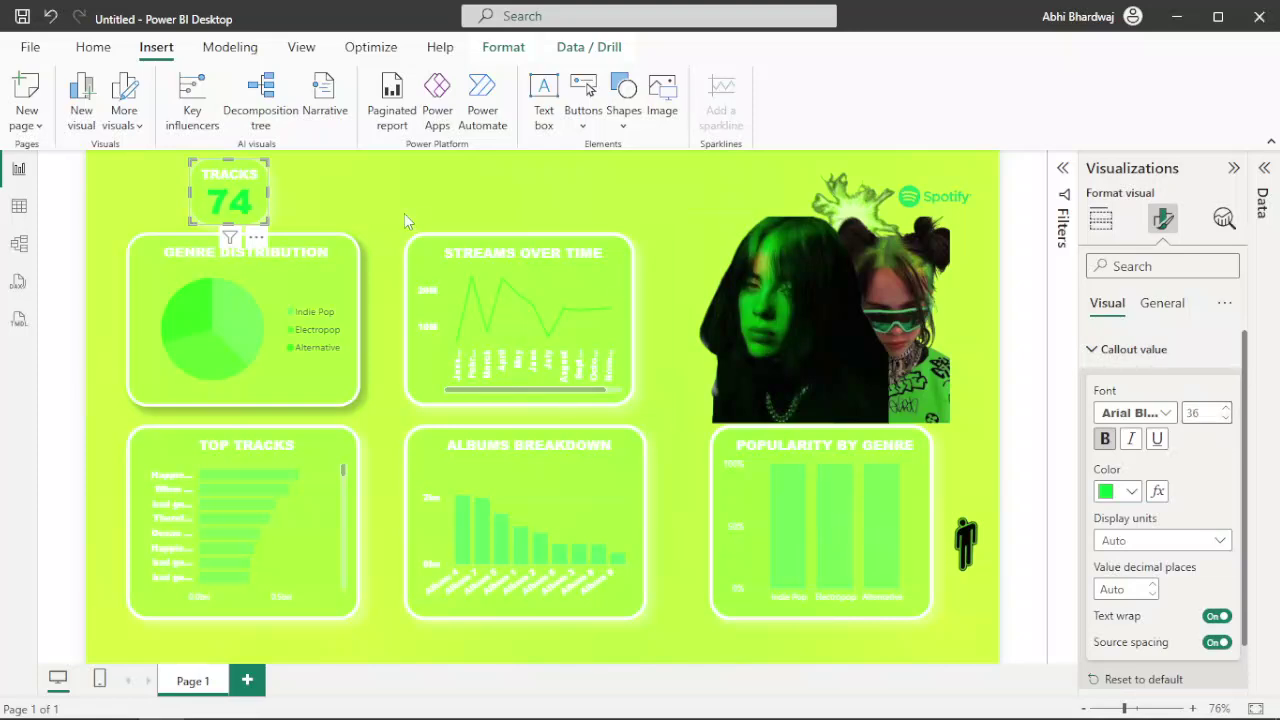
pyautogui.hotkey('ctrl', 'c')
pyautogui.hotkey('ctrl', 'v')
pyautogui.moveTo(260, 195); pyautogui.dragTo(388, 196)
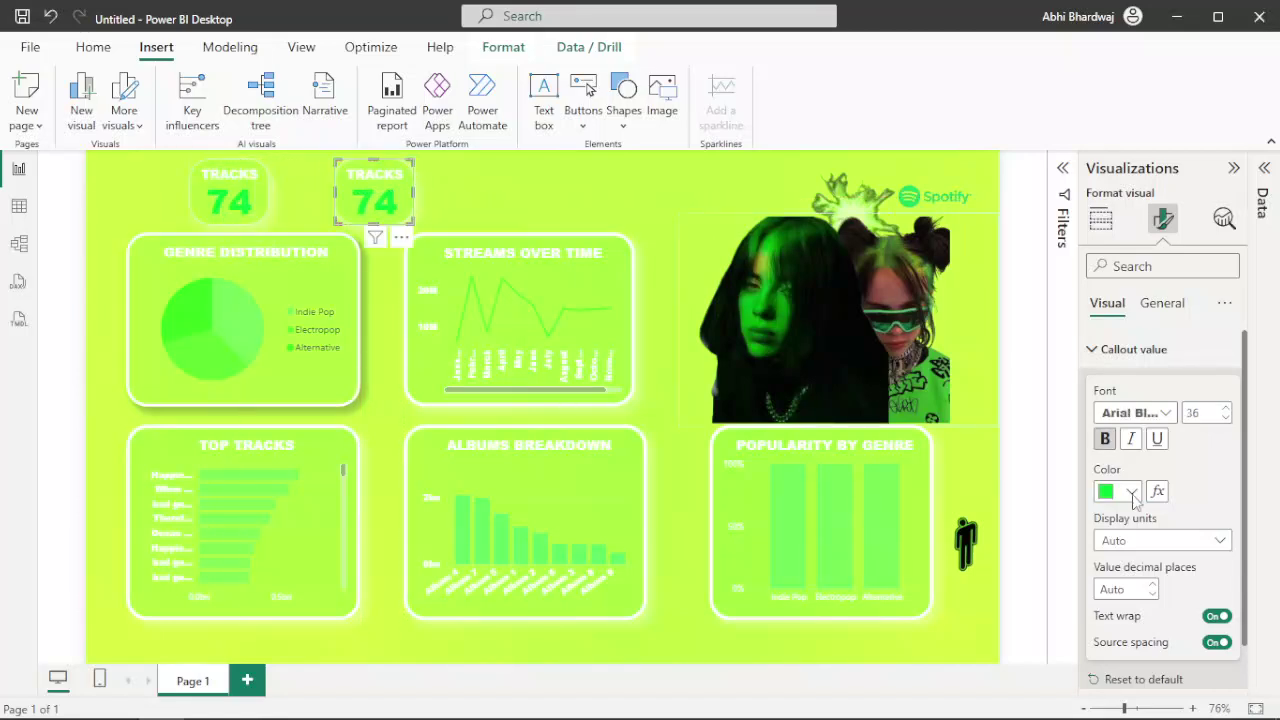
# - Replace the copied card's field with the sum of spotify_daily_streams from the billie_eilish_dataset
pyautogui.click(1262, 178)
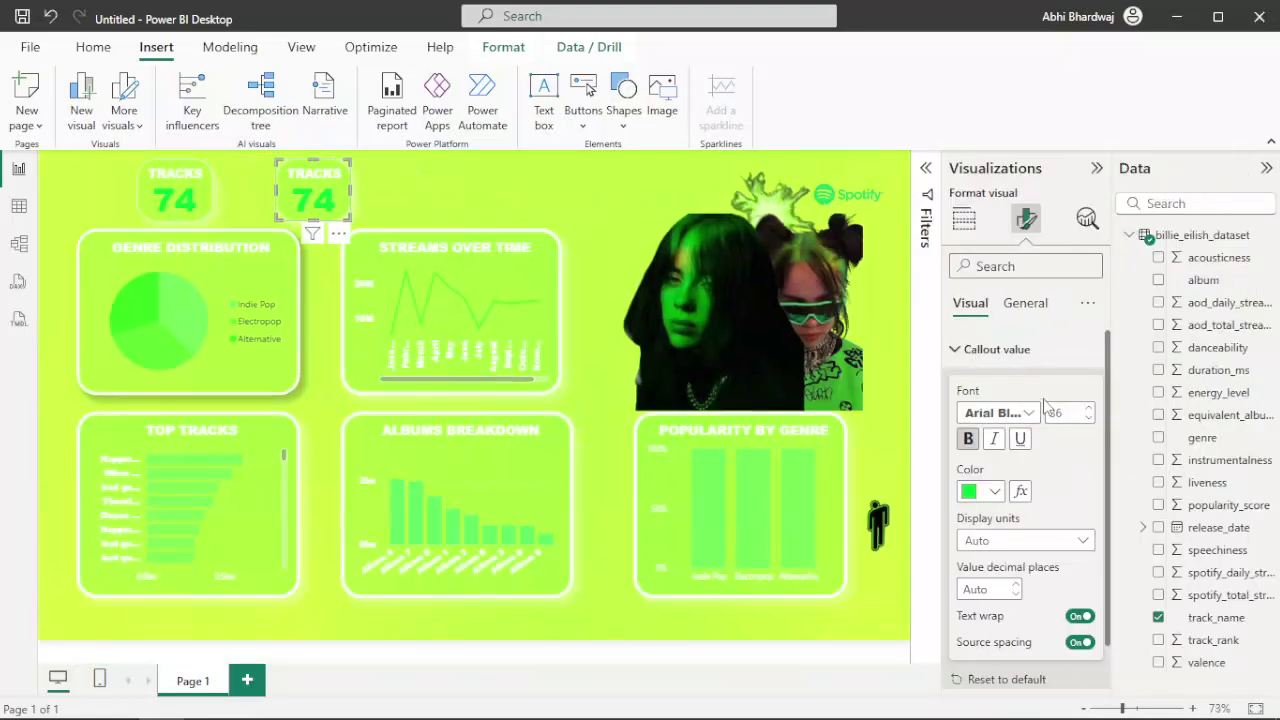
pyautogui.click(964, 218)
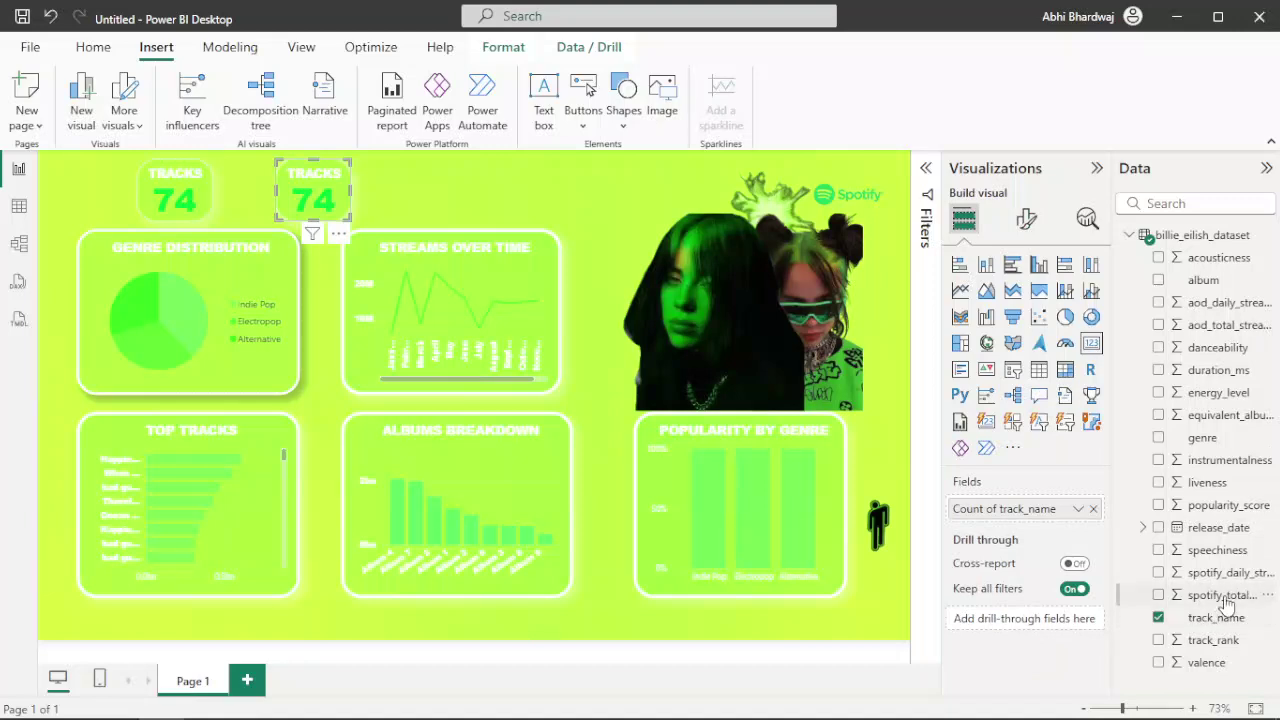
pyautogui.moveTo(1228, 573); pyautogui.dragTo(1035, 524)
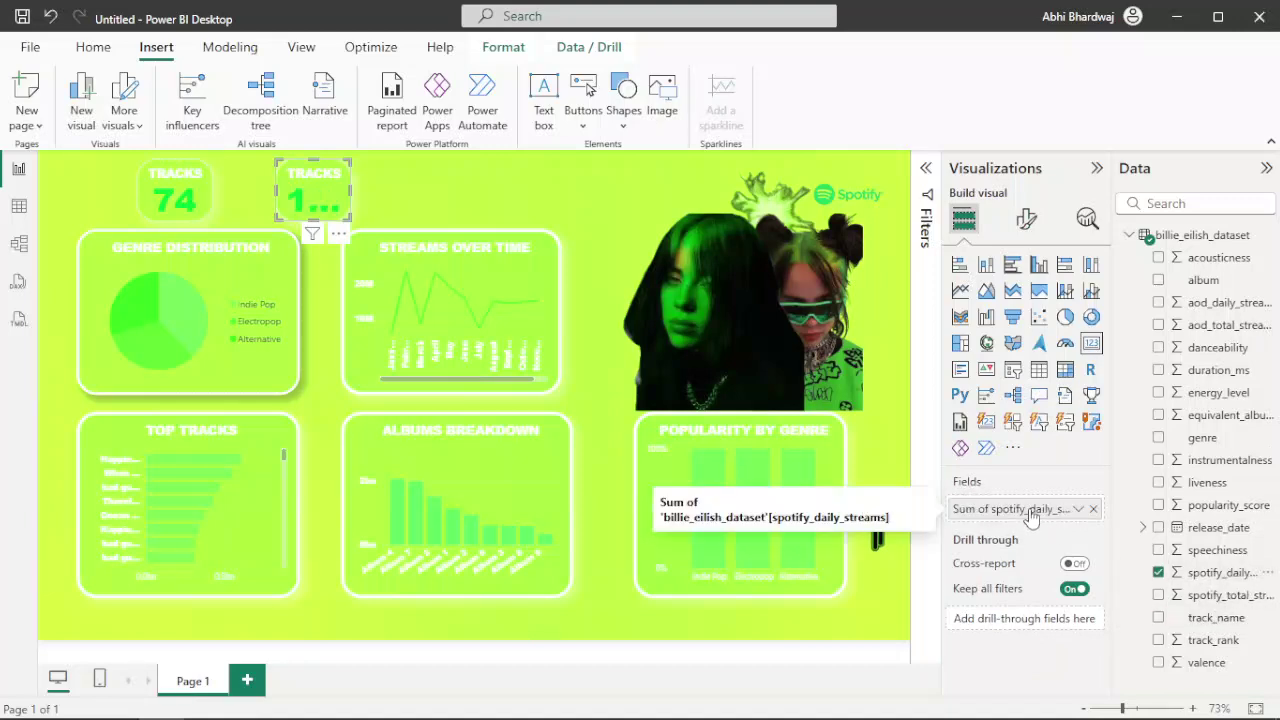
pyautogui.click(1078, 508)
pyautogui.click(1024, 224)
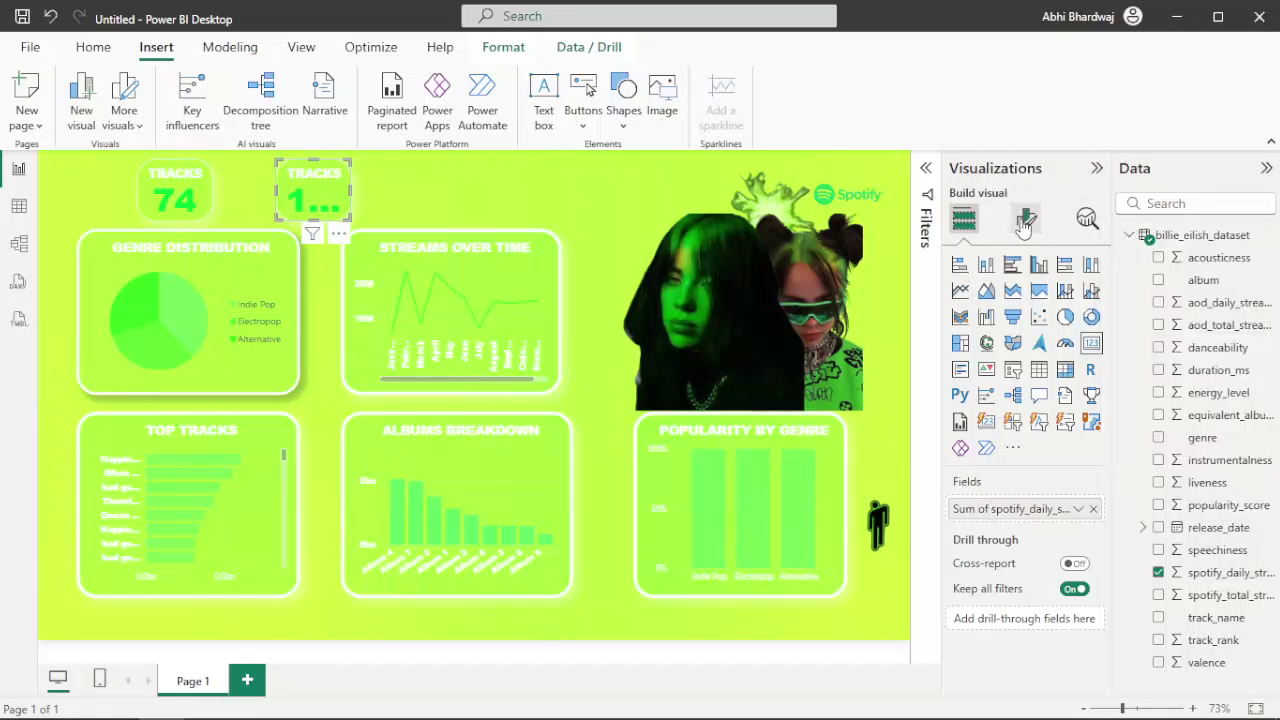
# - Change the copied card's title to STREAMS and reduce the title font size to 11
pyautogui.click(1024, 224)
pyautogui.click(1024, 305)
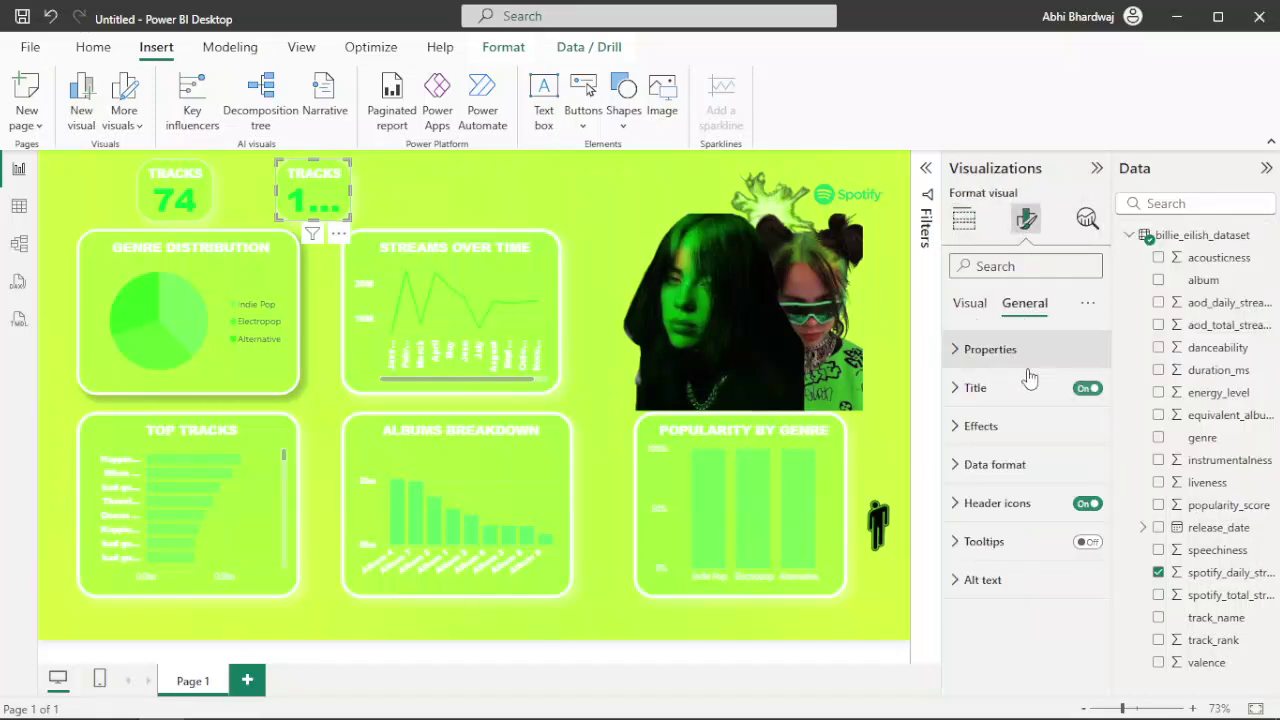
pyautogui.click(1010, 388)
pyautogui.doubleClick(961, 485)
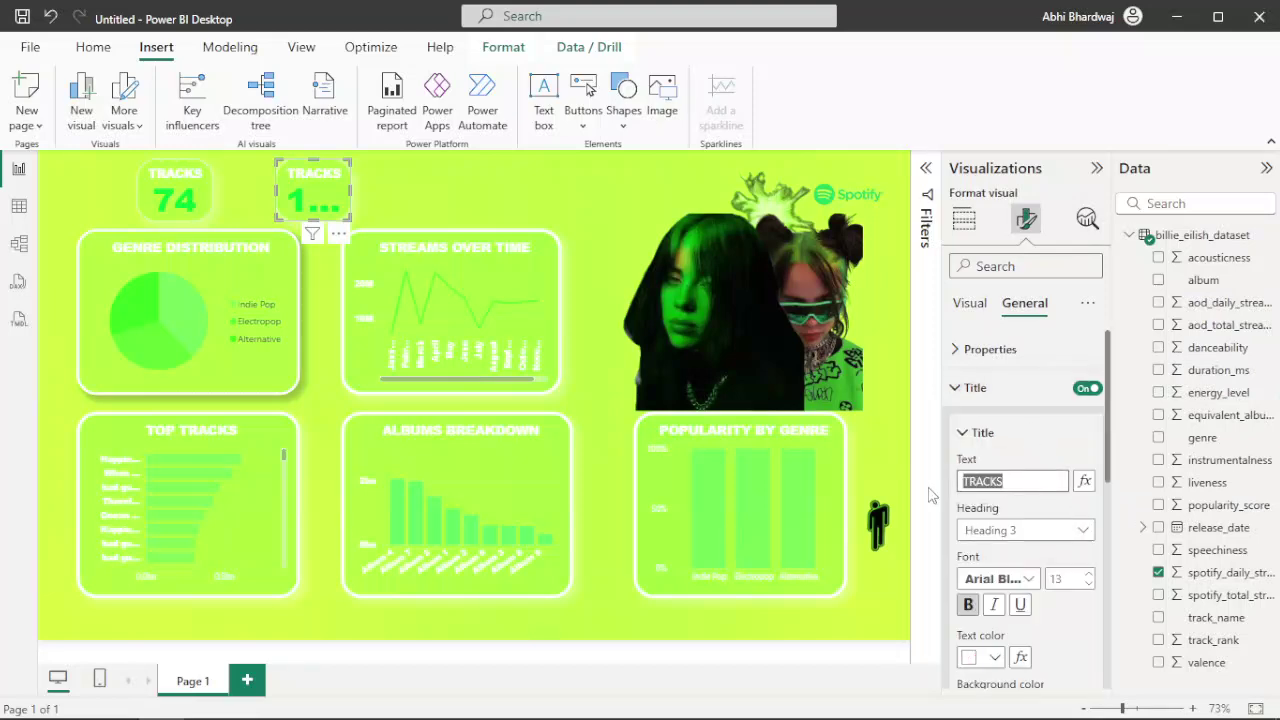
pyautogui.write('STREAM')
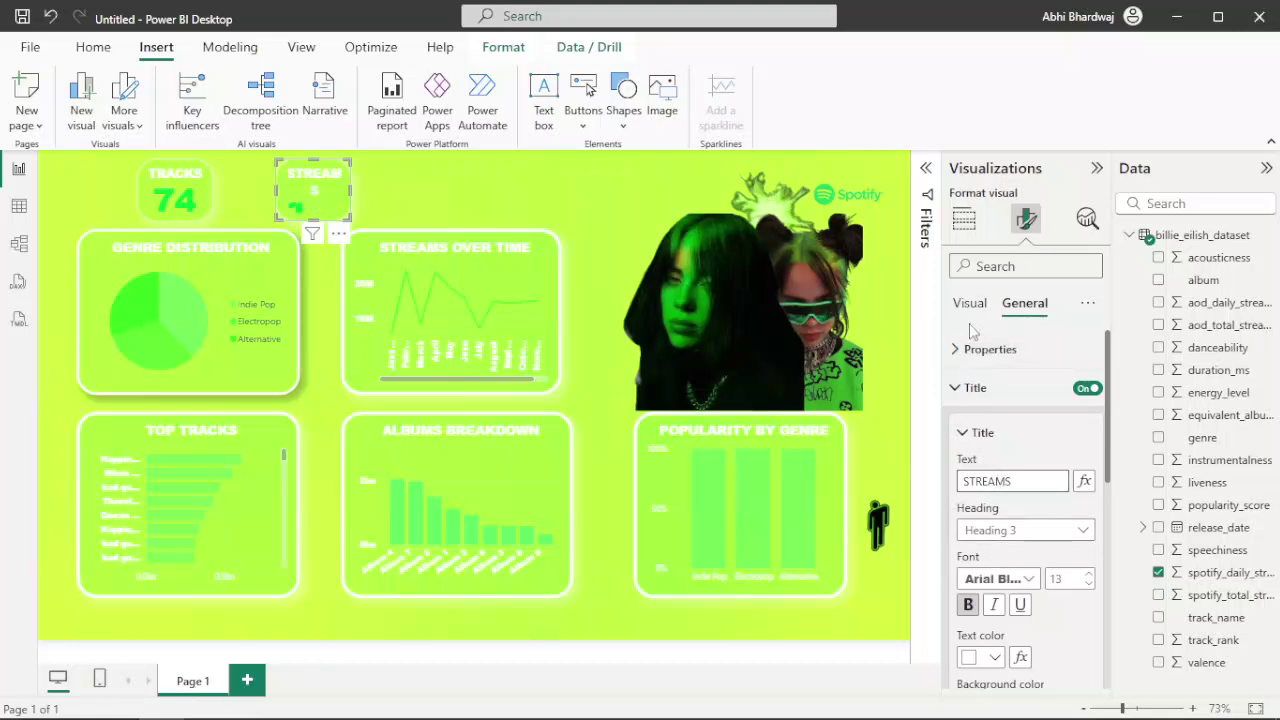
pyautogui.click(1089, 586)
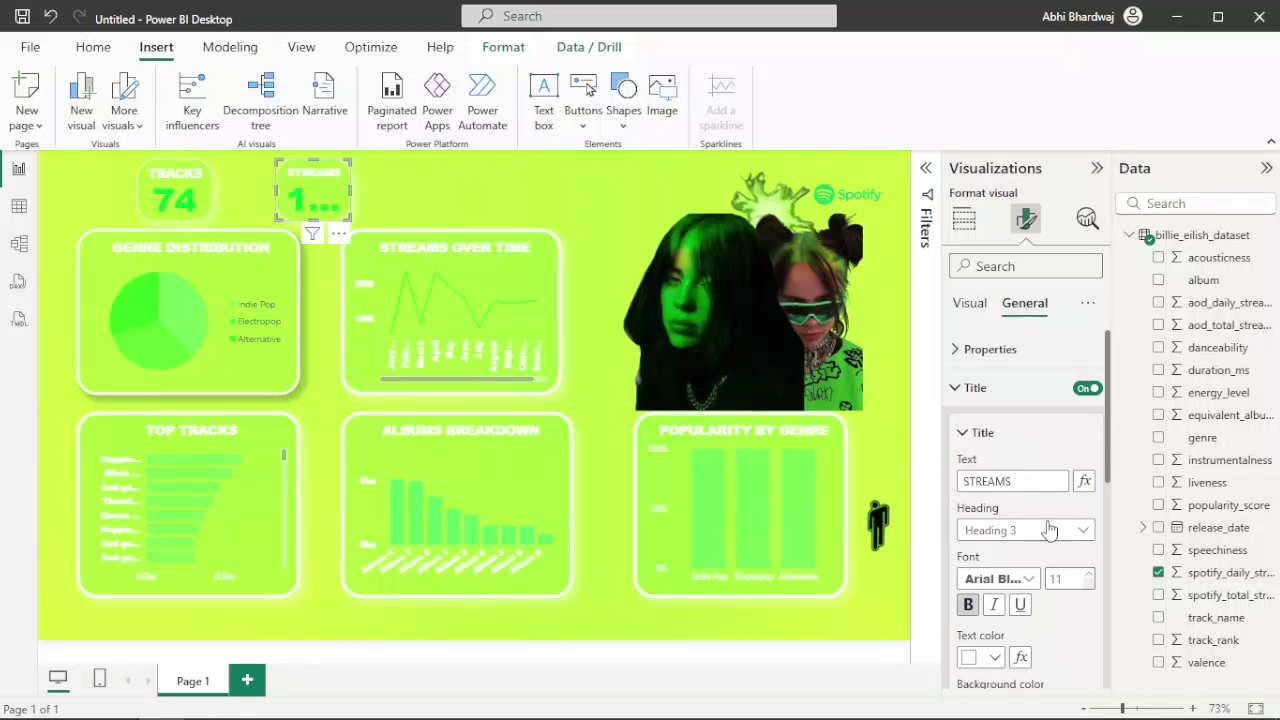
# - Set the STREAMS card's callout value font size to 20 and deselect the card
pyautogui.click(970, 303)
pyautogui.click(984, 355)
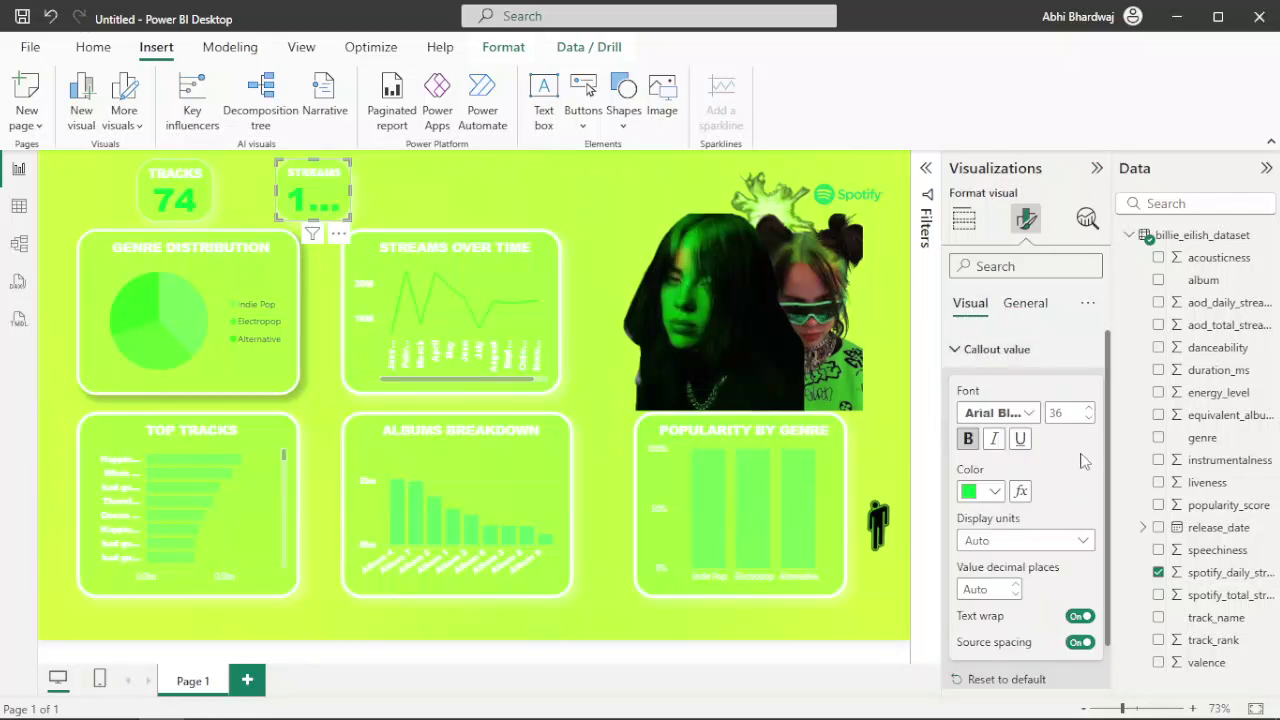
pyautogui.click(1089, 417)
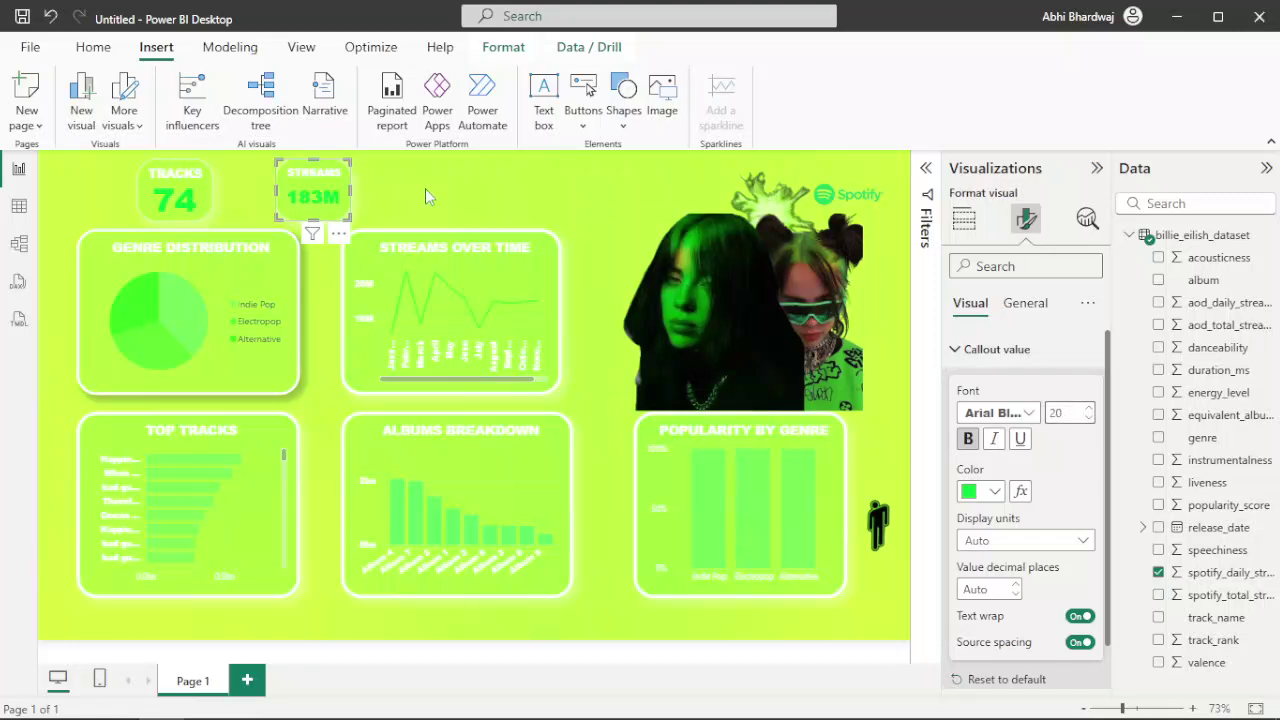
pyautogui.click(387, 178)
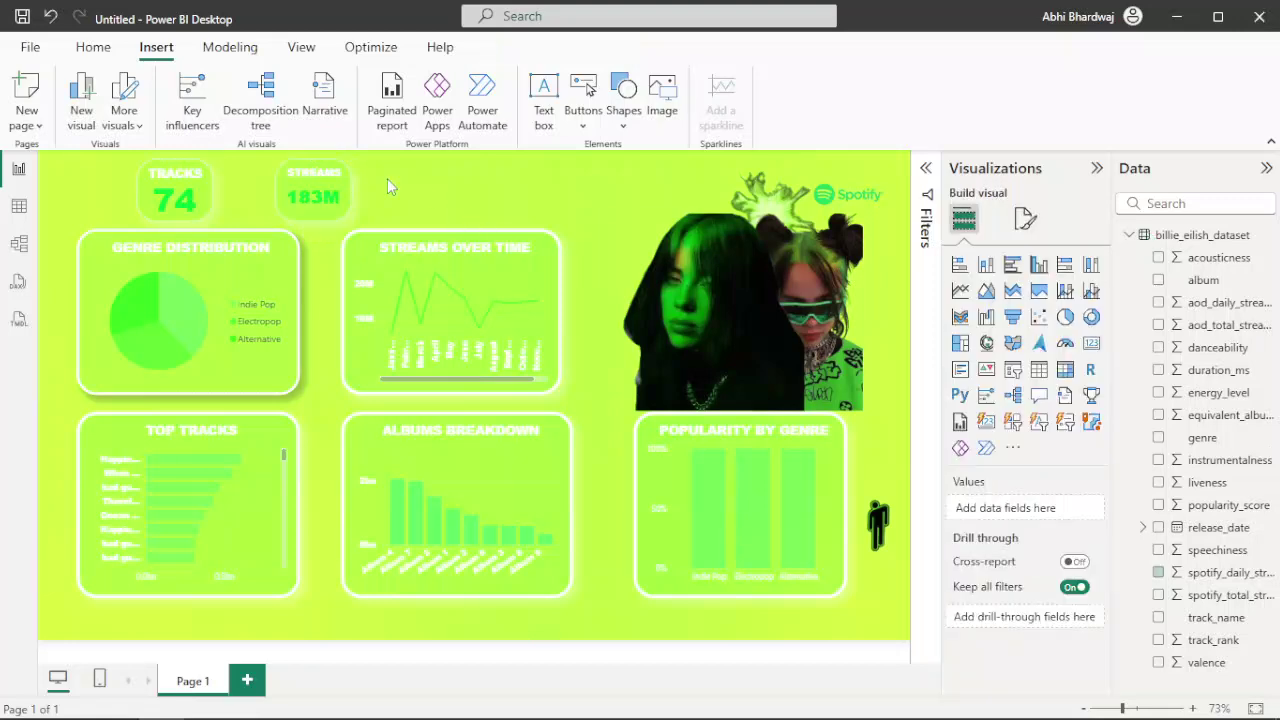
# - Place two copies of the STREAMS card along the same row and switch the nearer copy to the distinct count of album
pyautogui.moveTo(322, 183); pyautogui.dragTo(598, 198)
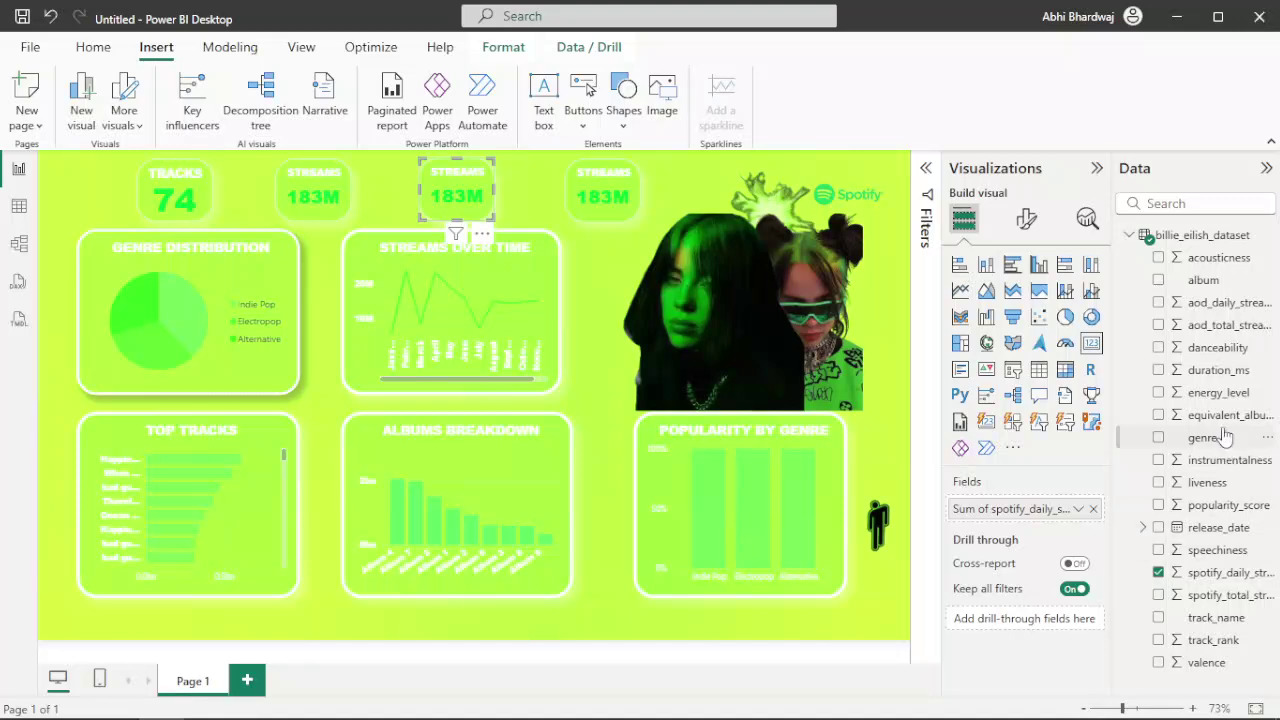
pyautogui.moveTo(1045, 525); pyautogui.dragTo(1037, 517)
pyautogui.click(1078, 508)
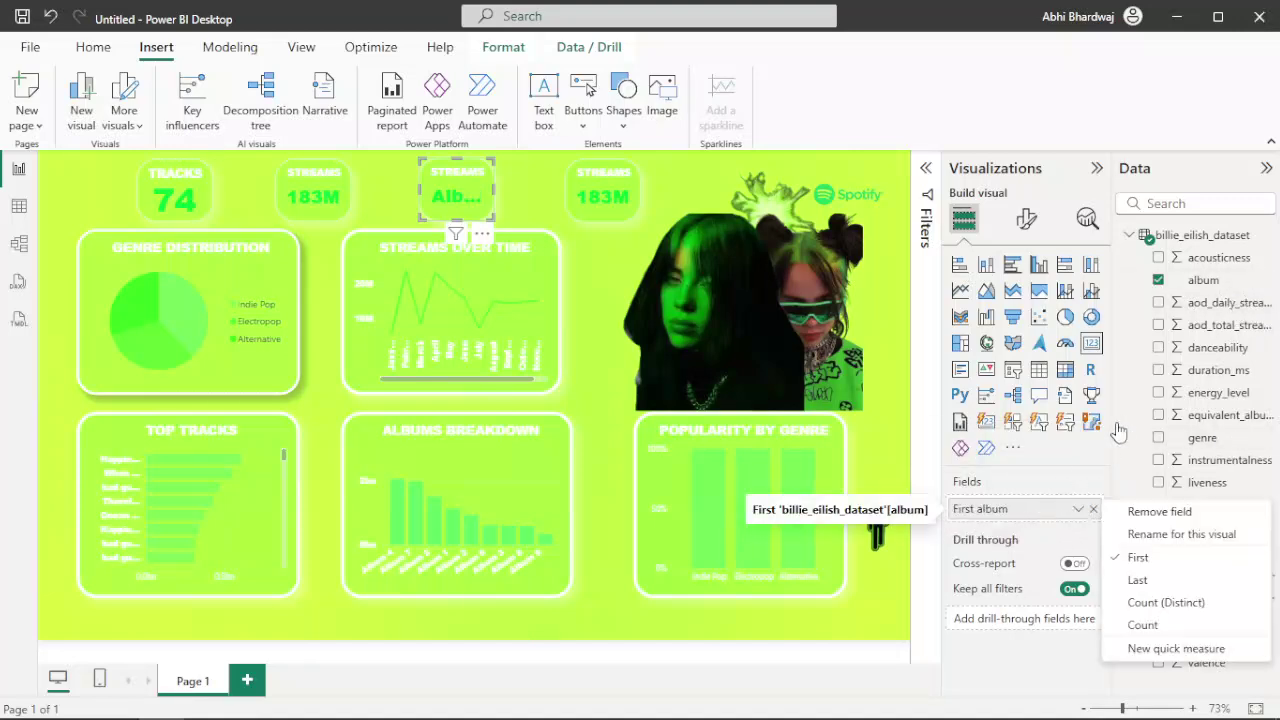
pyautogui.click(1138, 603)
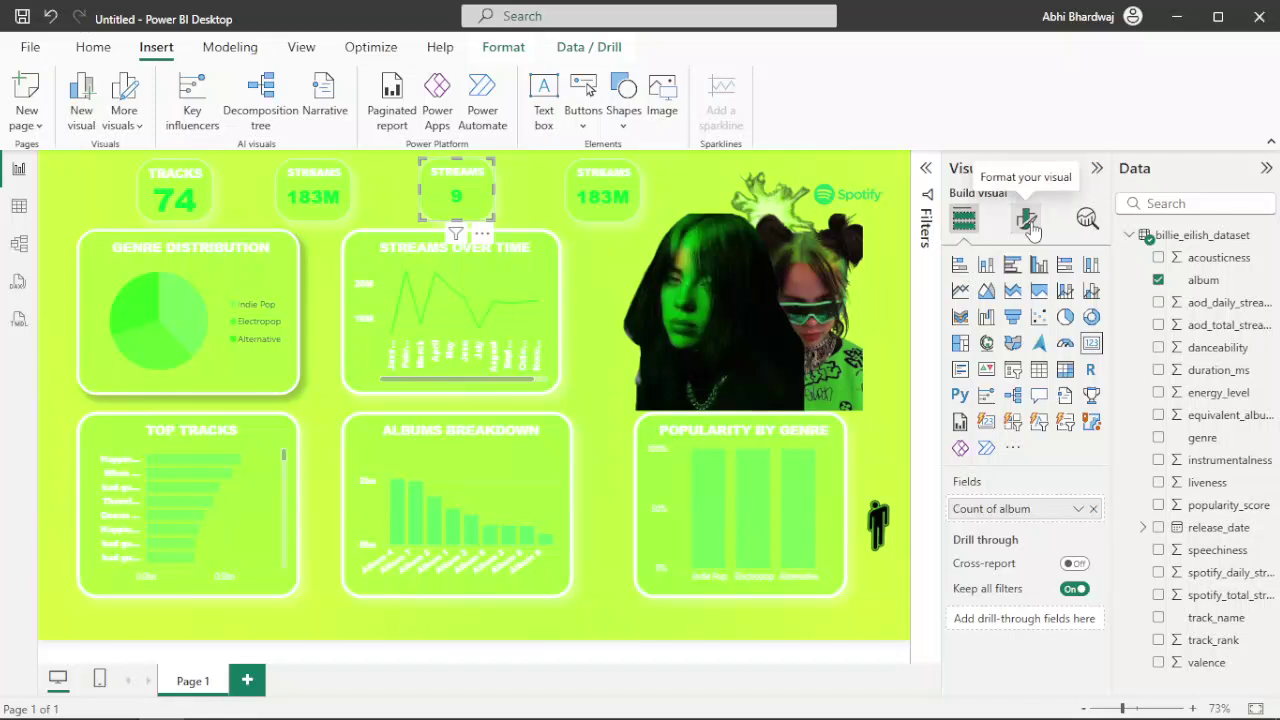
# - Retitle the album count card ALBUMS and set its title font size to 13
pyautogui.click(1030, 222)
pyautogui.click(1018, 302)
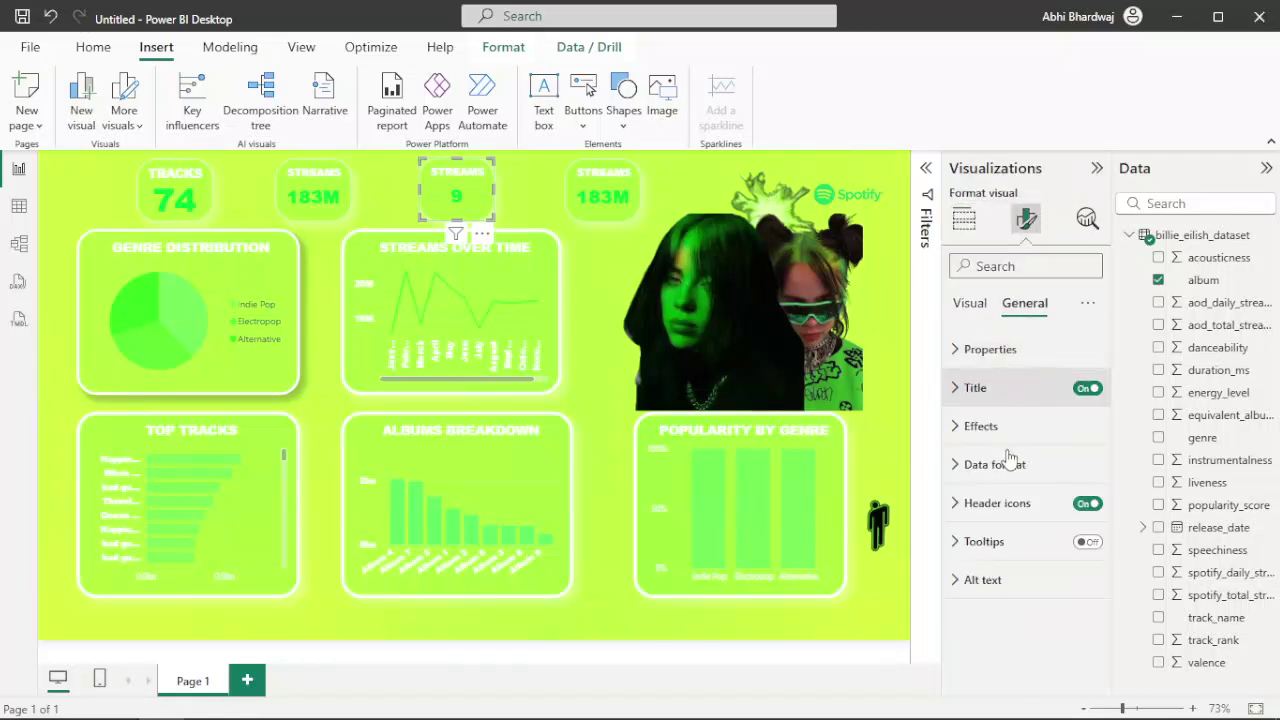
pyautogui.click(975, 387)
pyautogui.moveTo(1014, 481); pyautogui.dragTo(889, 484)
pyautogui.write('ALBUMS')
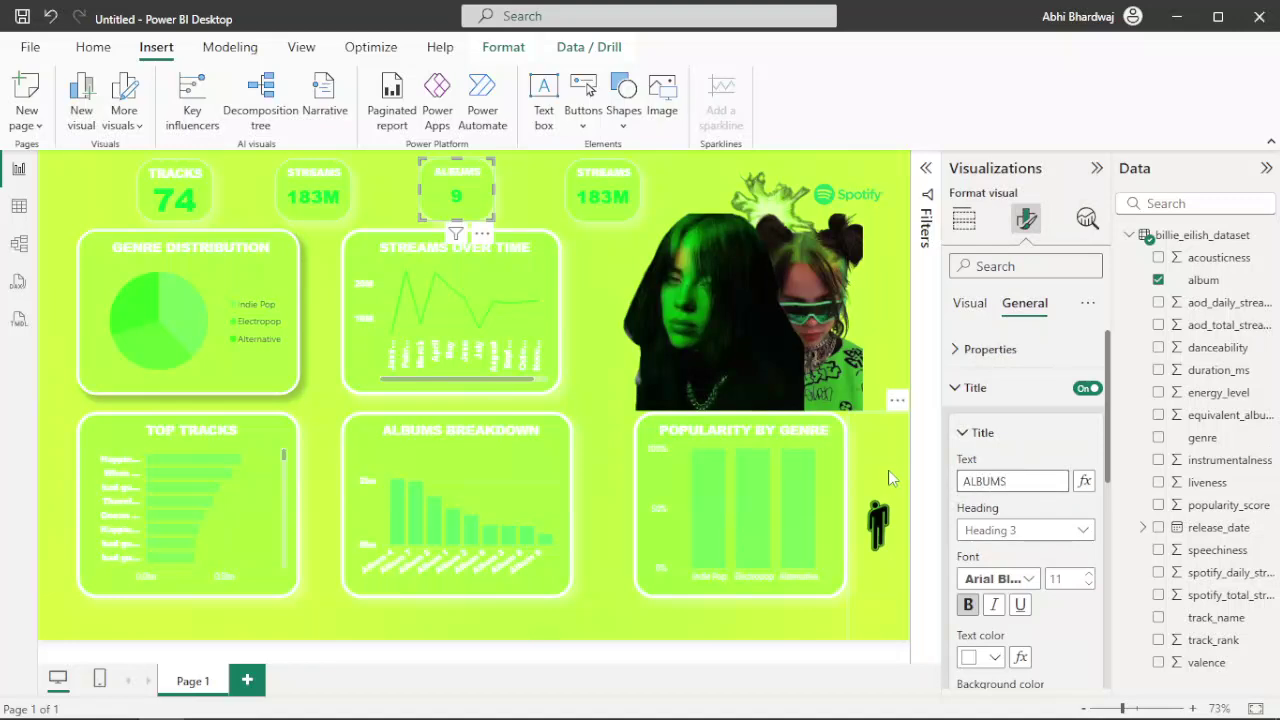
pyautogui.click(1092, 576)
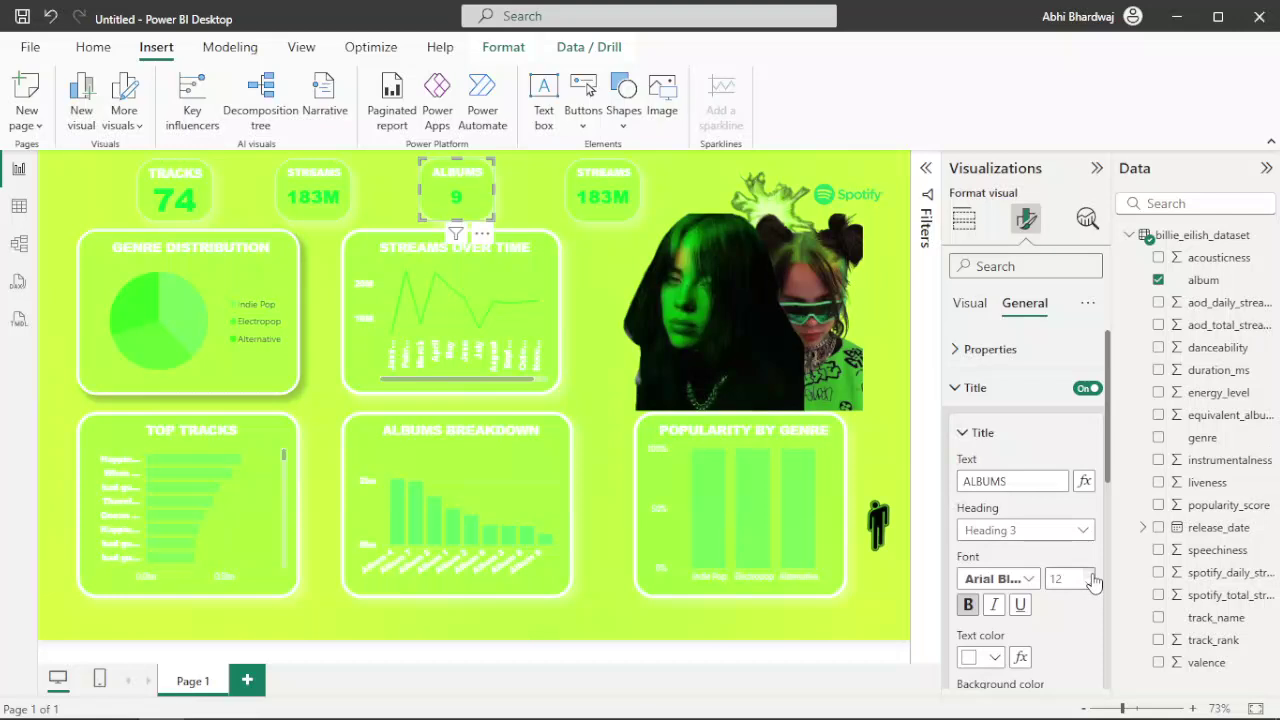
pyautogui.click(1092, 576)
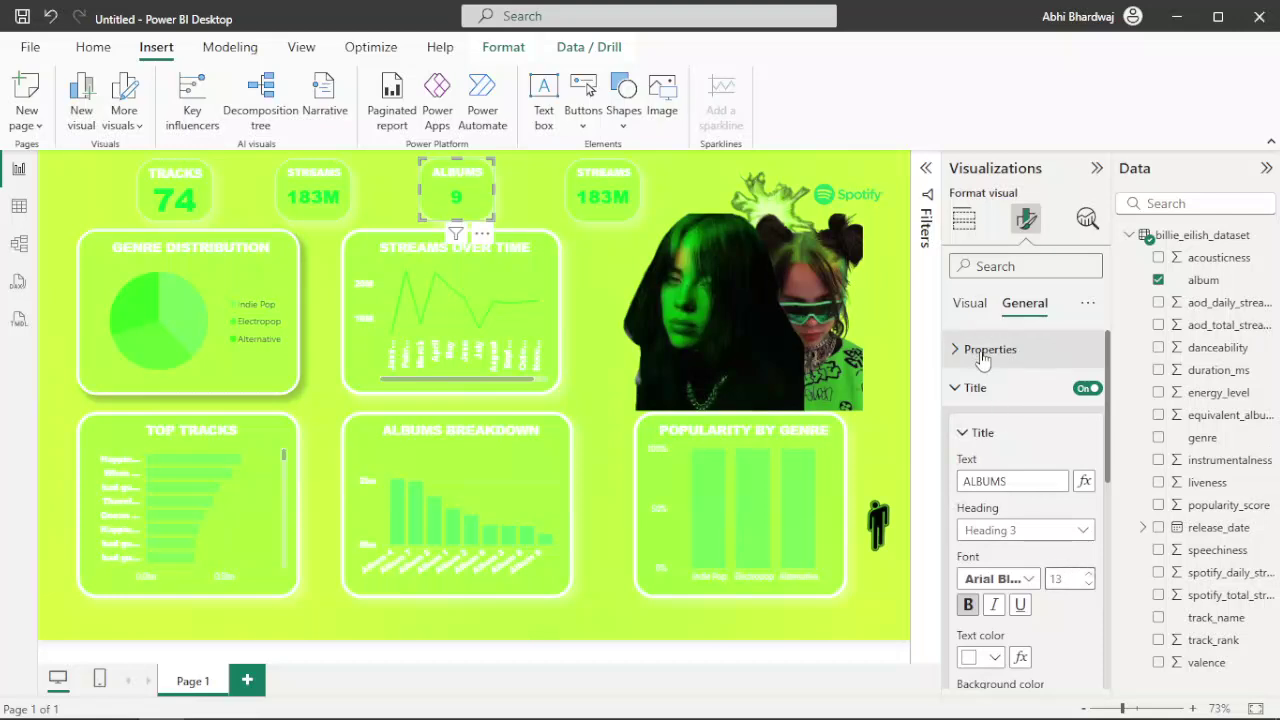
# - Set the ALBUMS card's callout value font size to 25
pyautogui.click(968, 303)
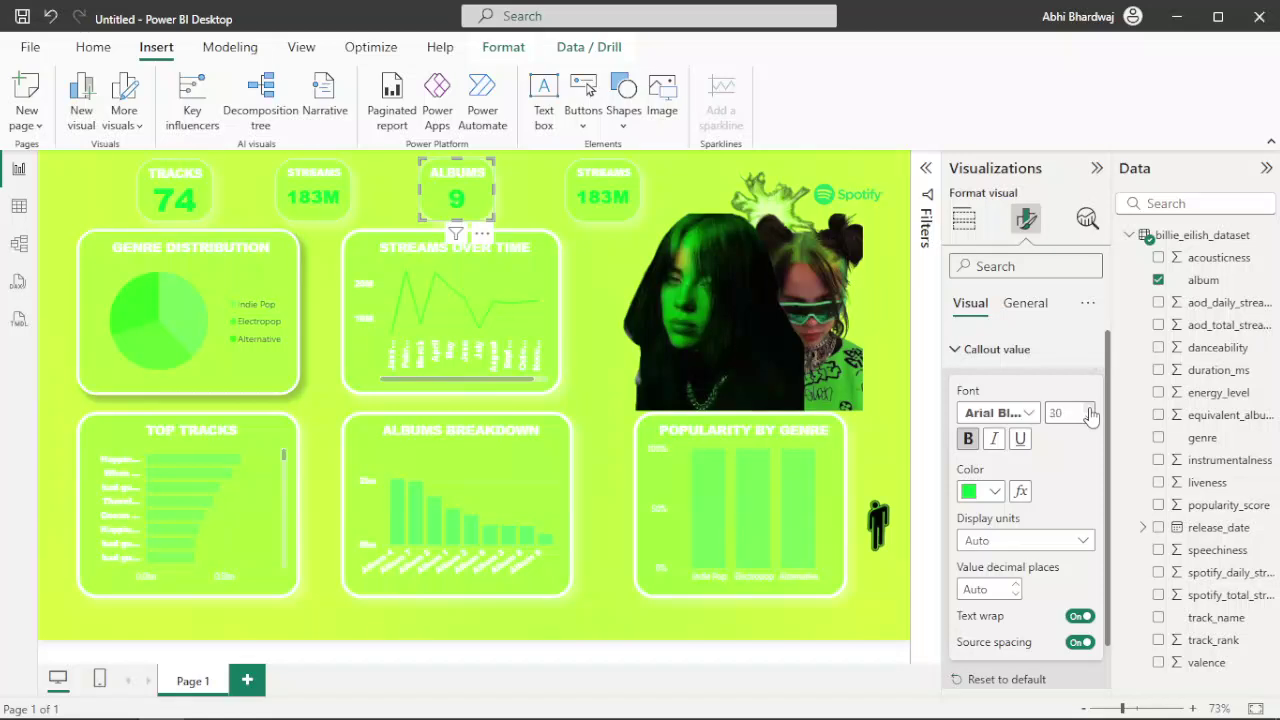
pyautogui.click(568, 218)
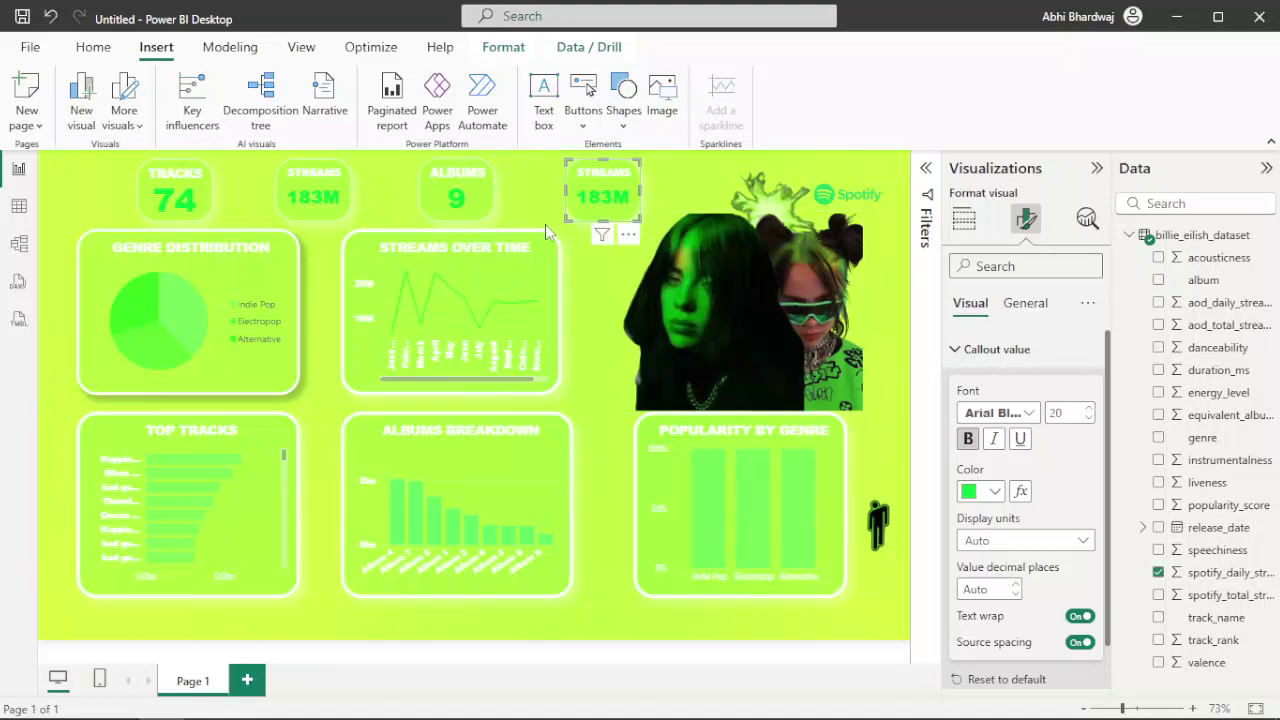
pyautogui.click(474, 218)
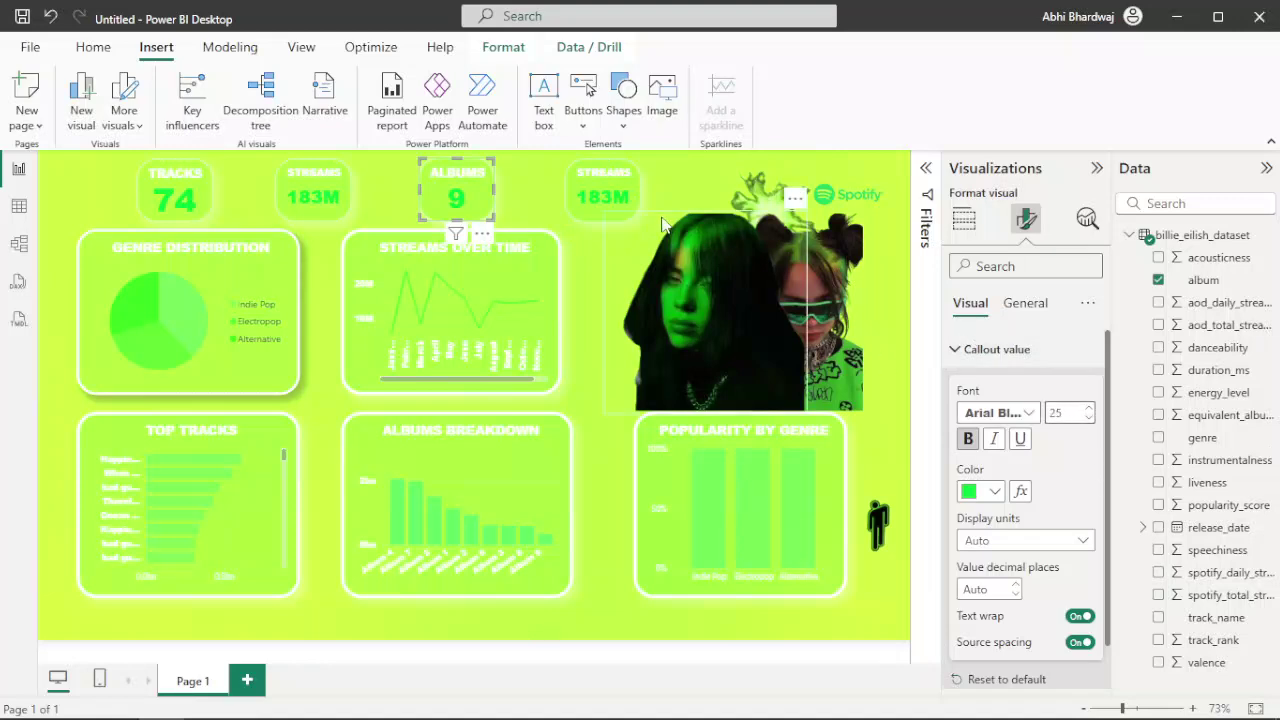
# - Retitle the last STREAMS copy in the card row POPULARITY and set its title font size to 8
pyautogui.click(589, 204)
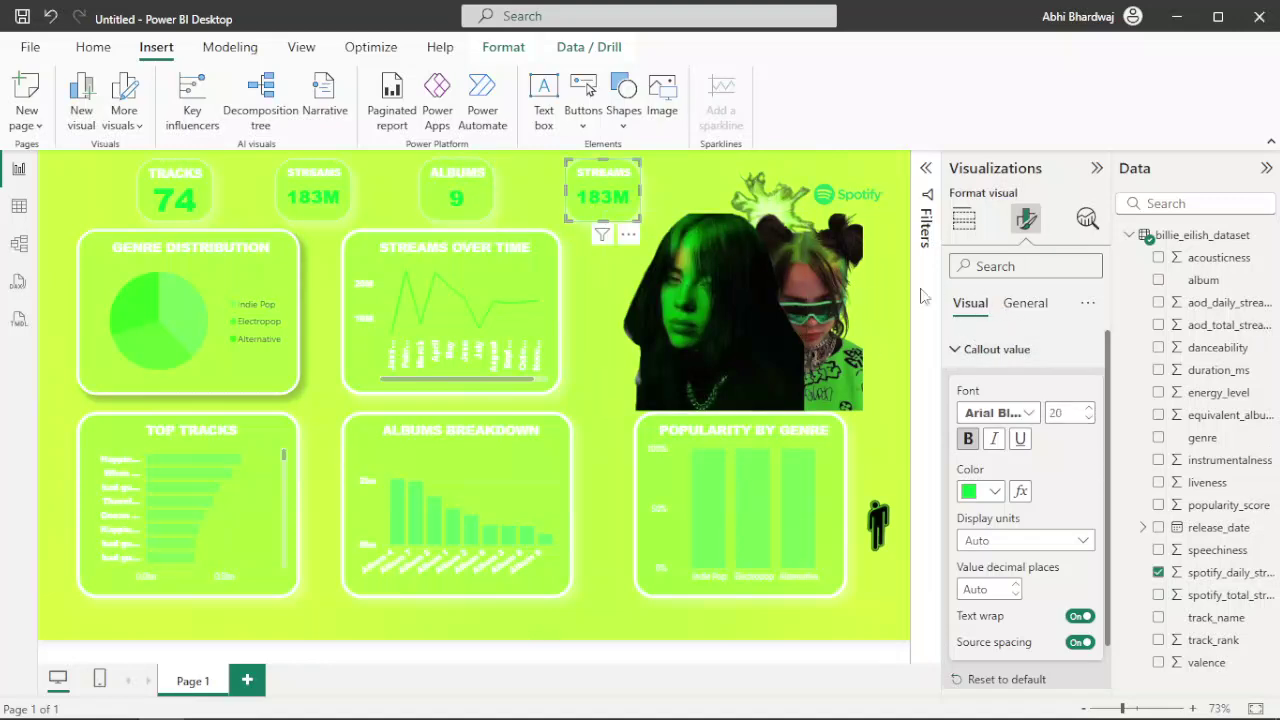
pyautogui.click(1022, 310)
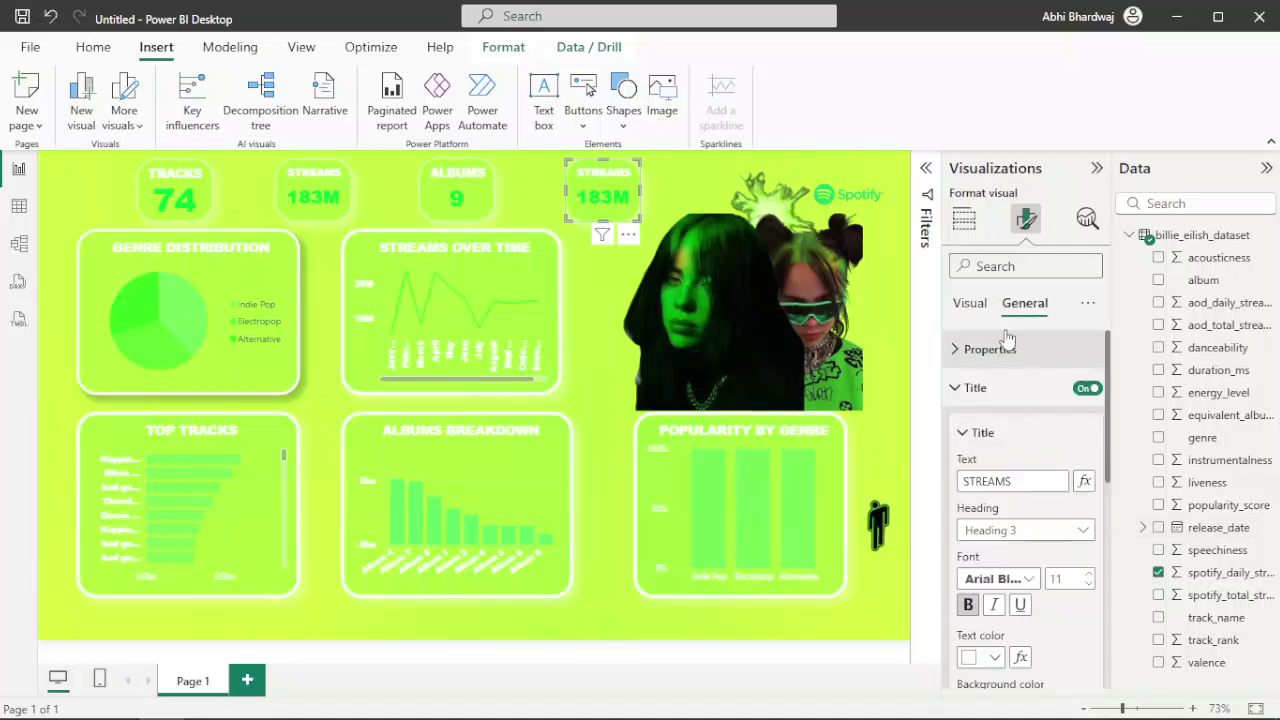
pyautogui.click(962, 310)
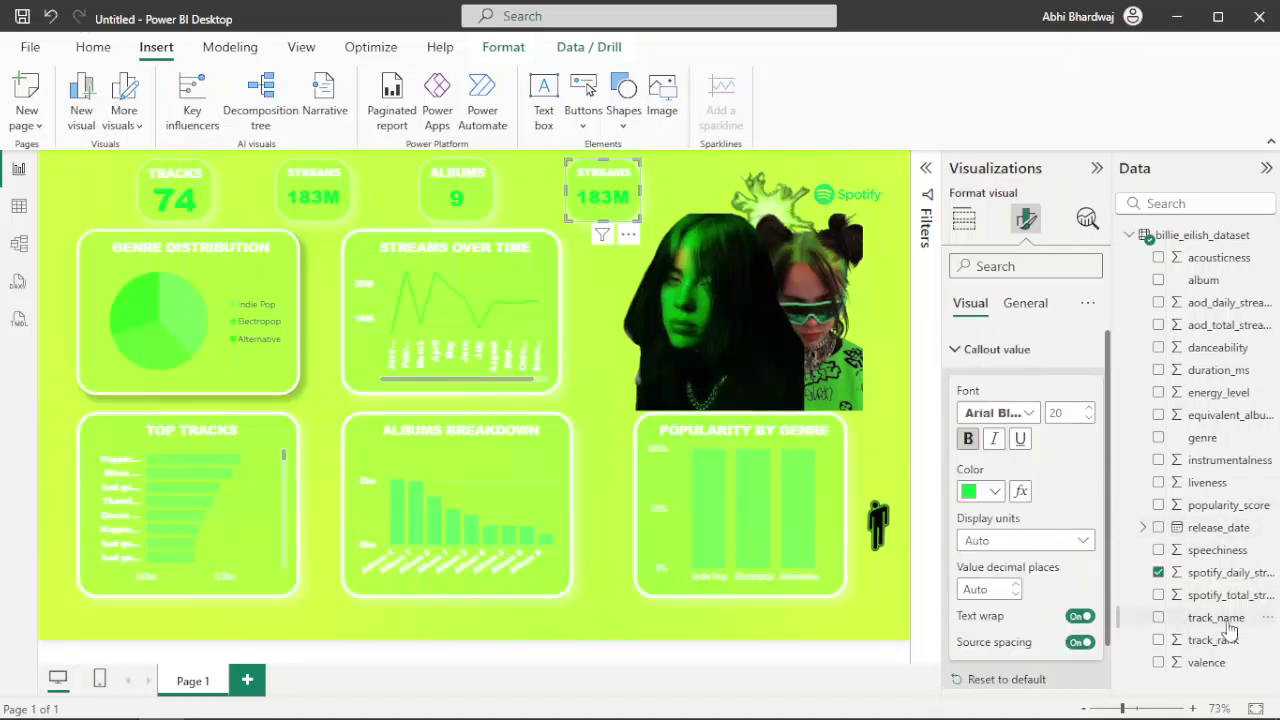
pyautogui.click(1028, 303)
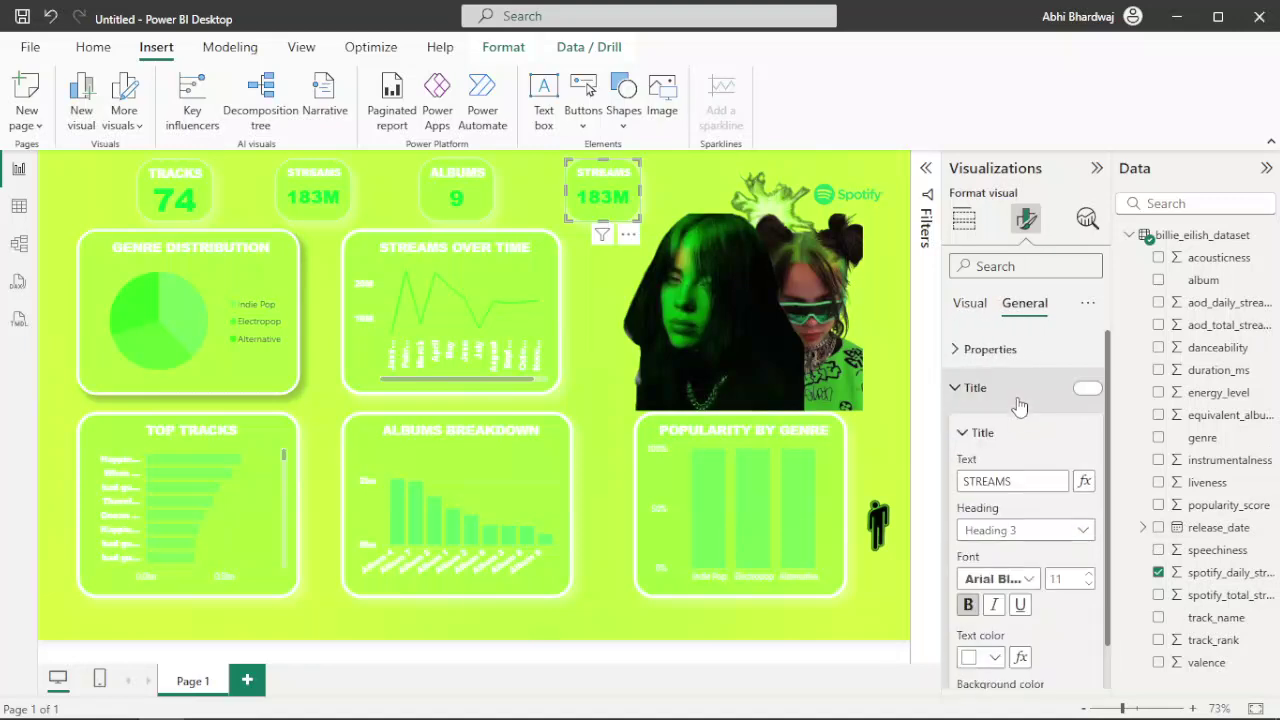
pyautogui.click(1015, 478)
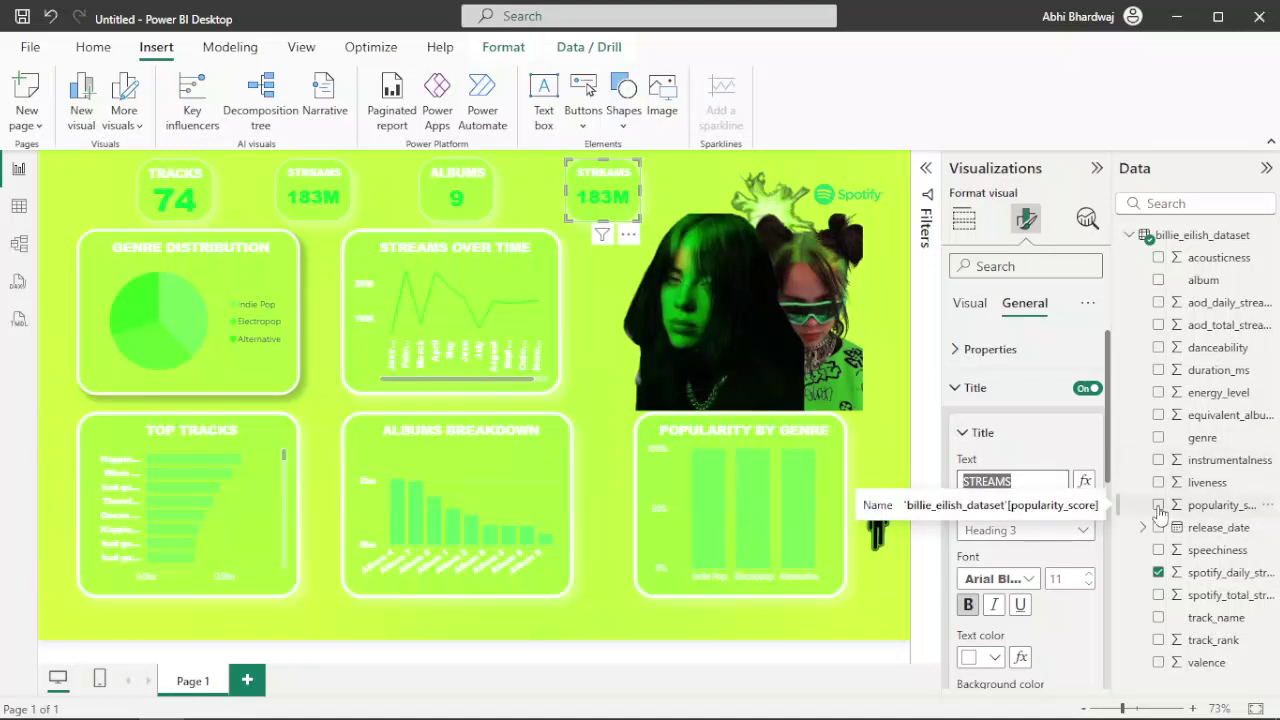
pyautogui.write('POPULARITY')
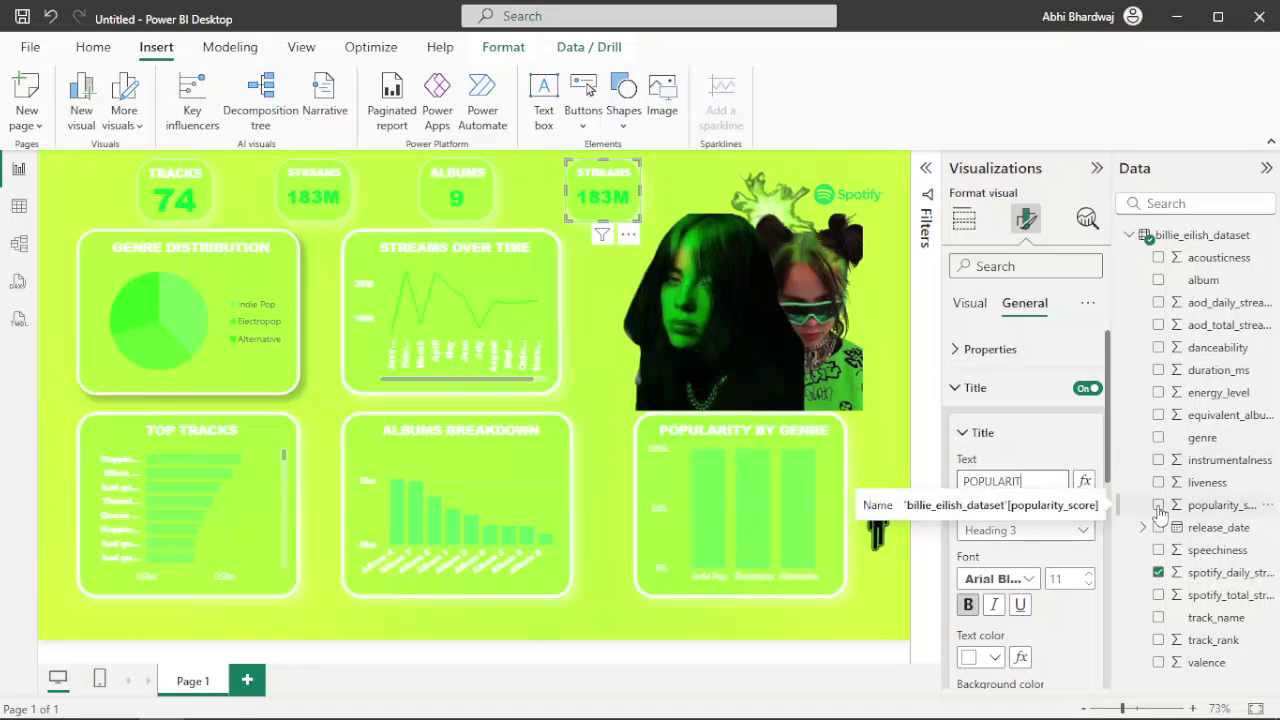
pyautogui.click(1089, 587)
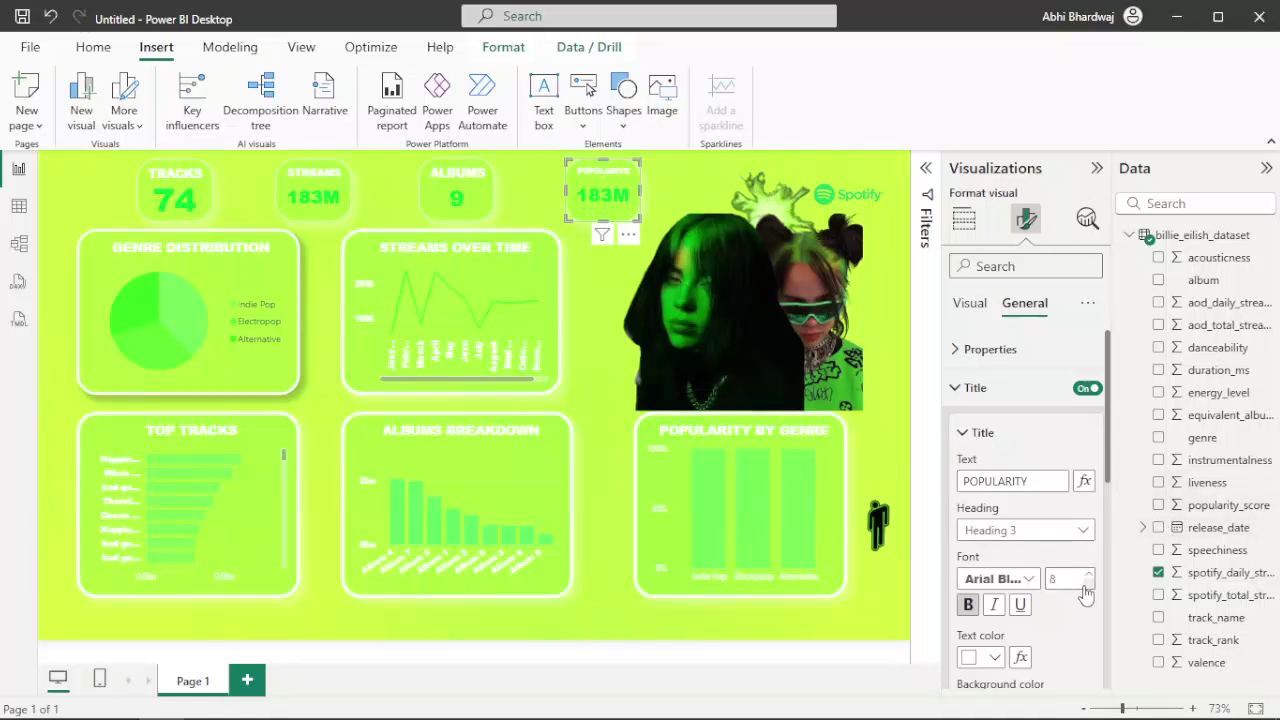
# - Replace the POPULARITY card's field with popularity_score and summarize it as an average
pyautogui.click(969, 302)
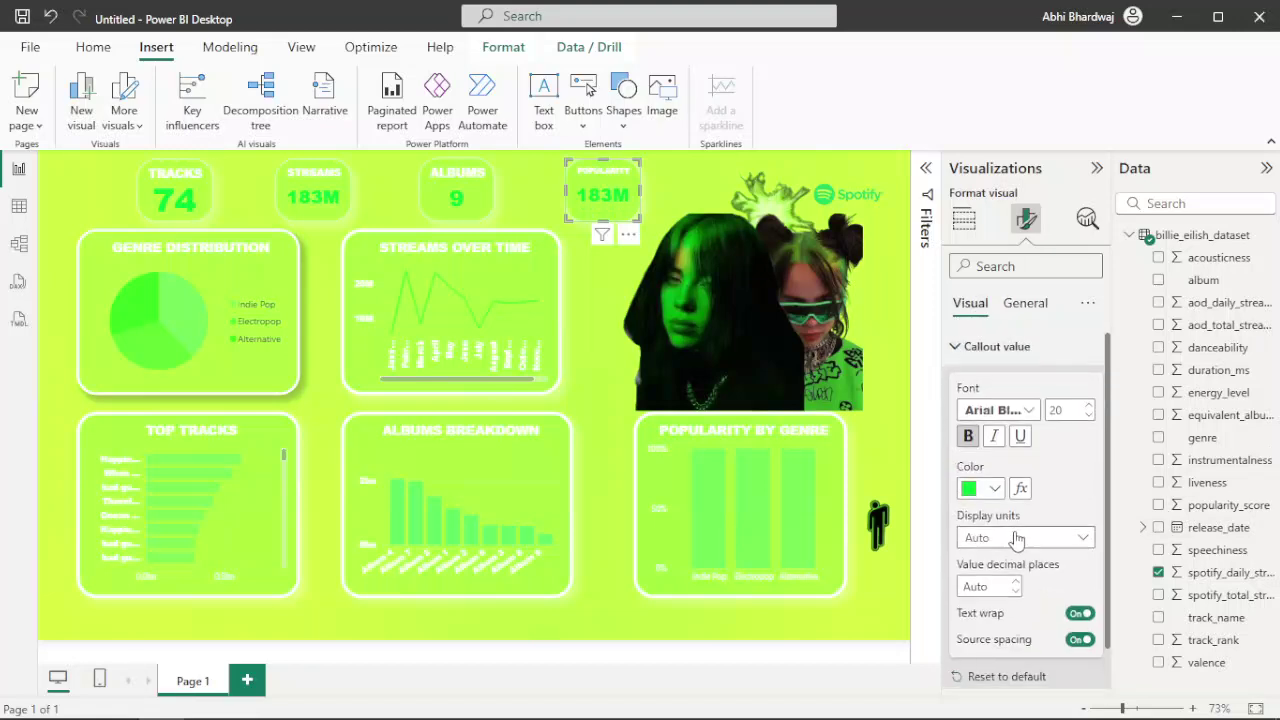
pyautogui.scroll(-1, 1016, 540)
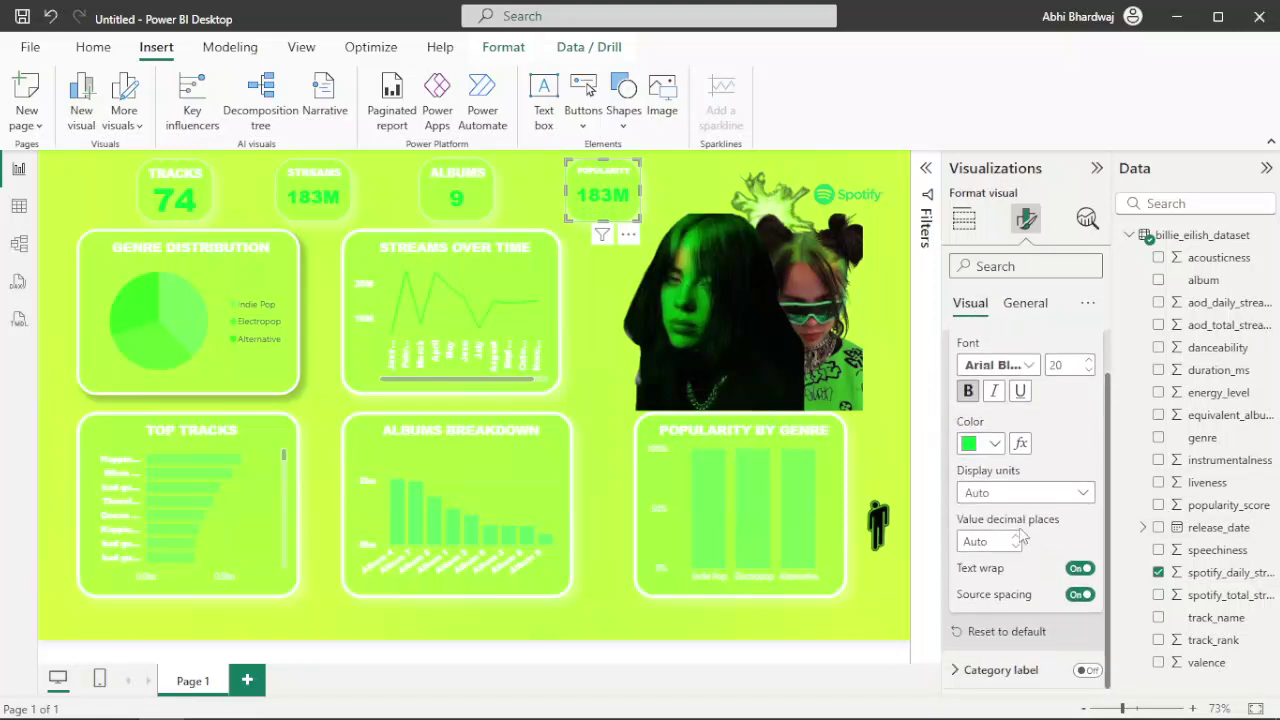
pyautogui.click(964, 218)
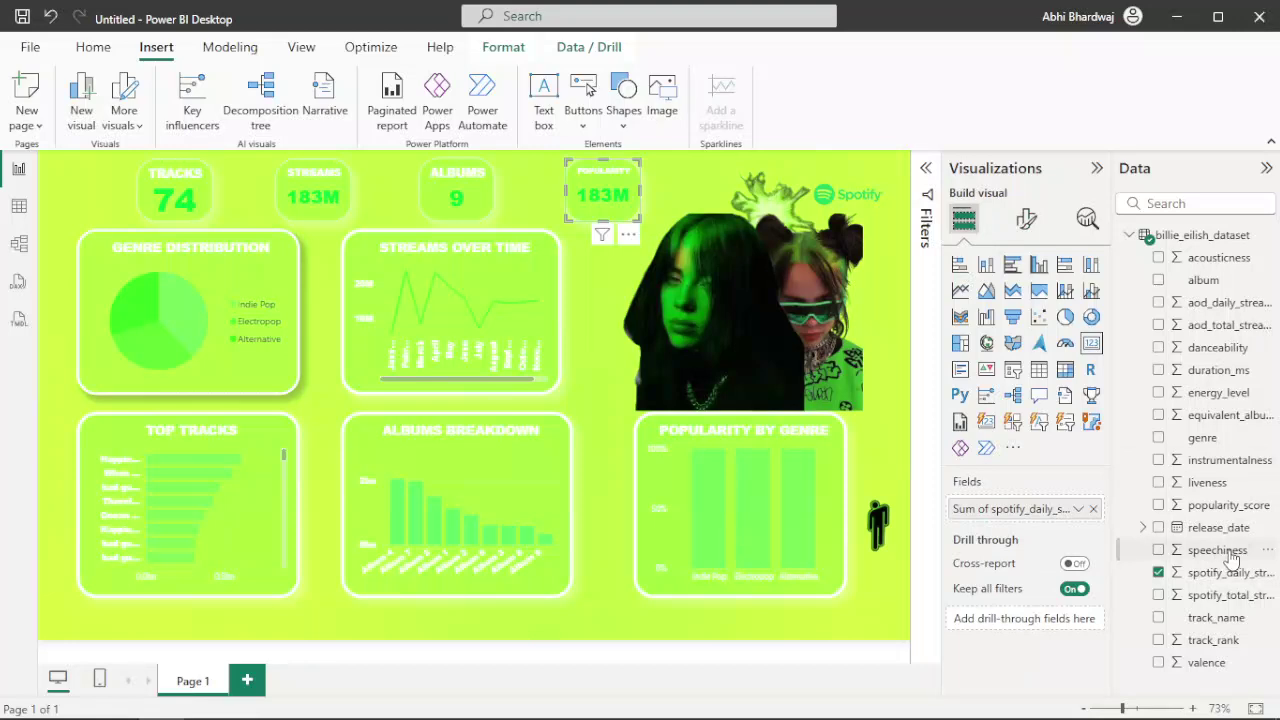
pyautogui.moveTo(1222, 512); pyautogui.dragTo(1023, 517)
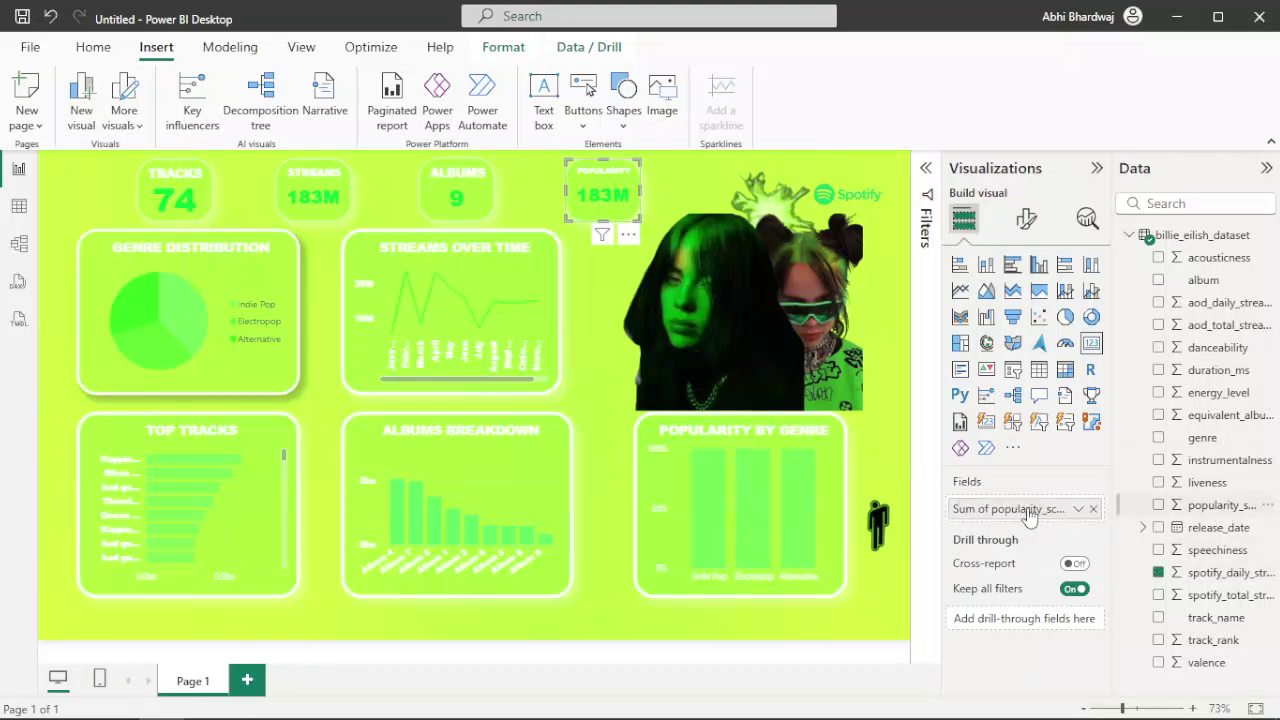
pyautogui.click(1078, 508)
pyautogui.click(1148, 303)
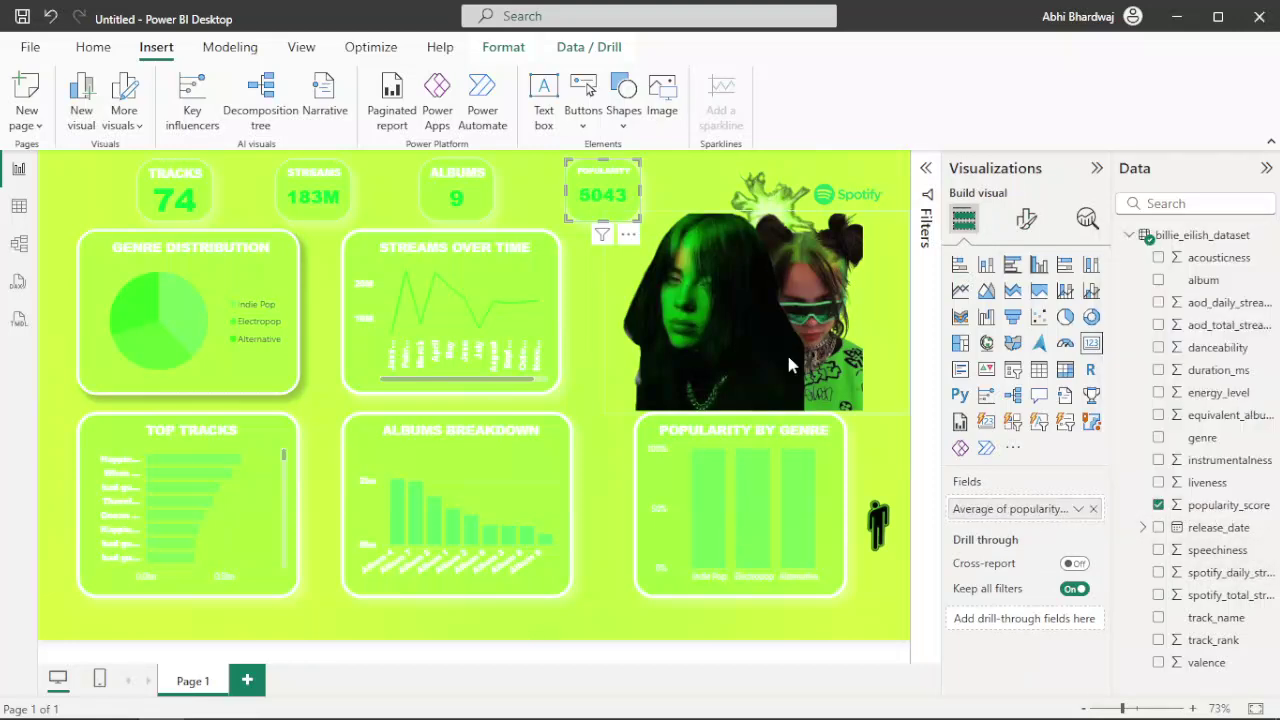
pyautogui.click(66, 197)
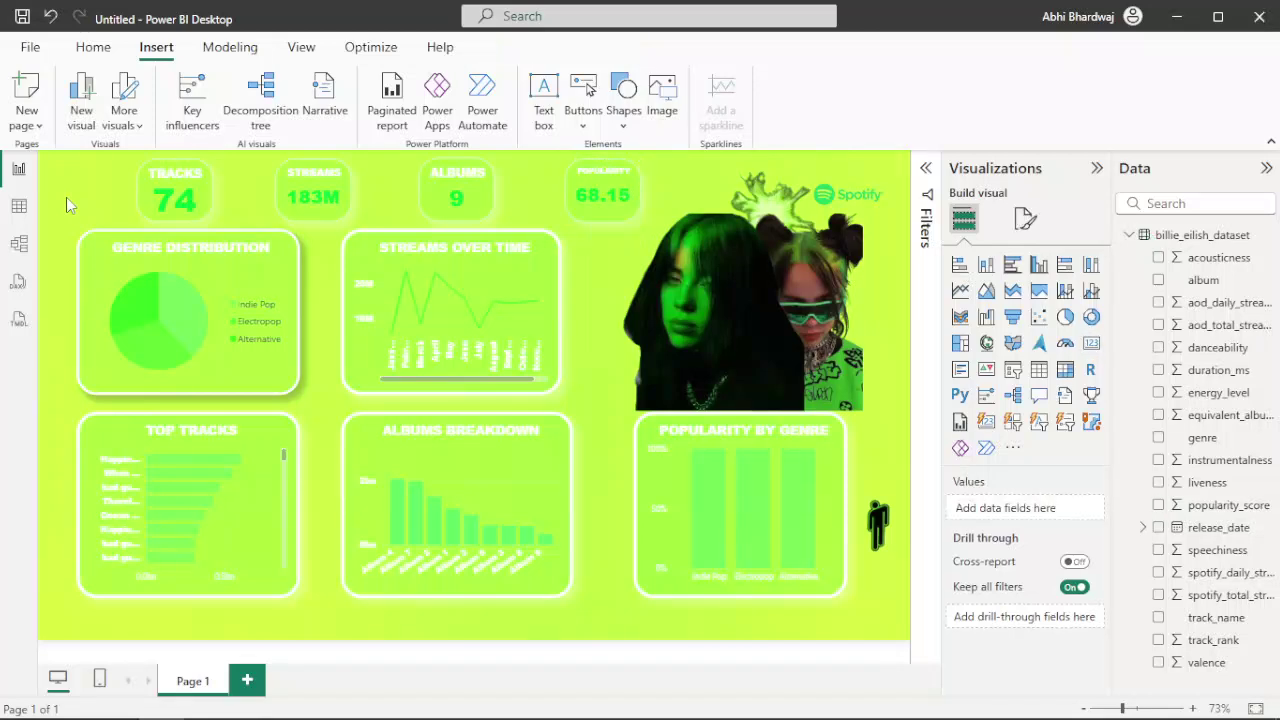
# - Collapse the Data and Visualizations panes to give the report canvas more room
pyautogui.click(838, 423)
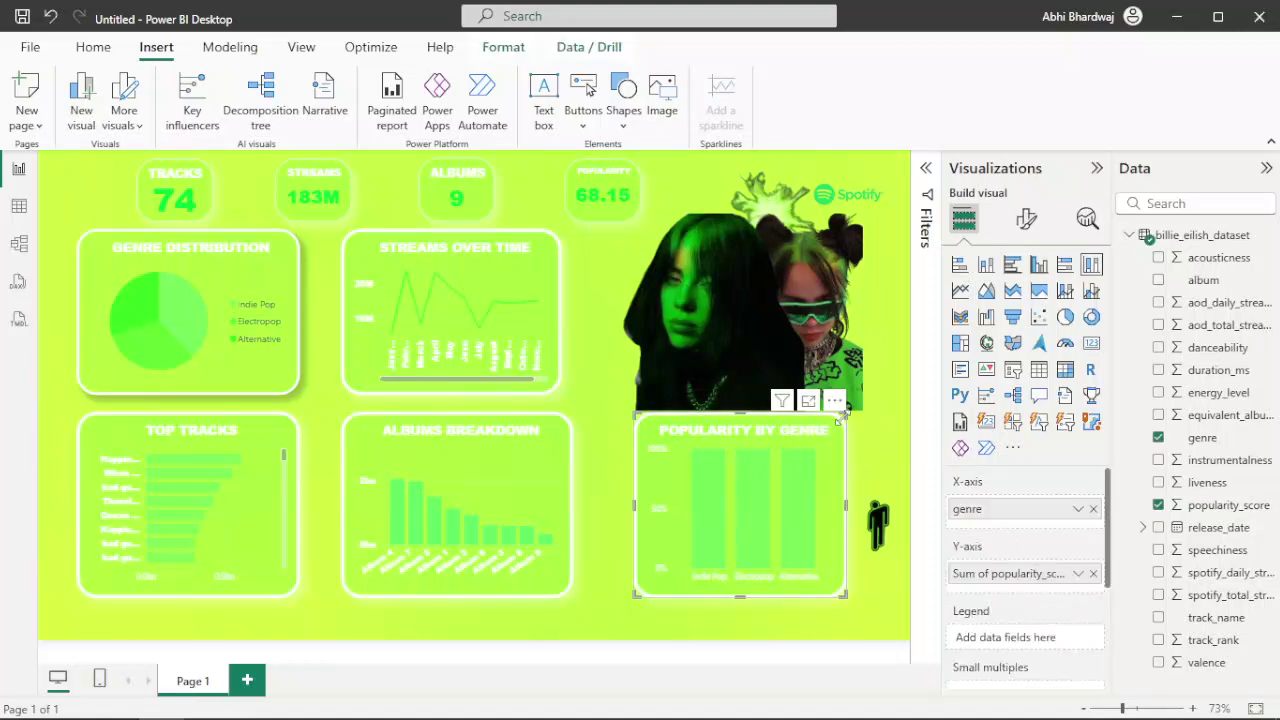
pyautogui.click(1266, 168)
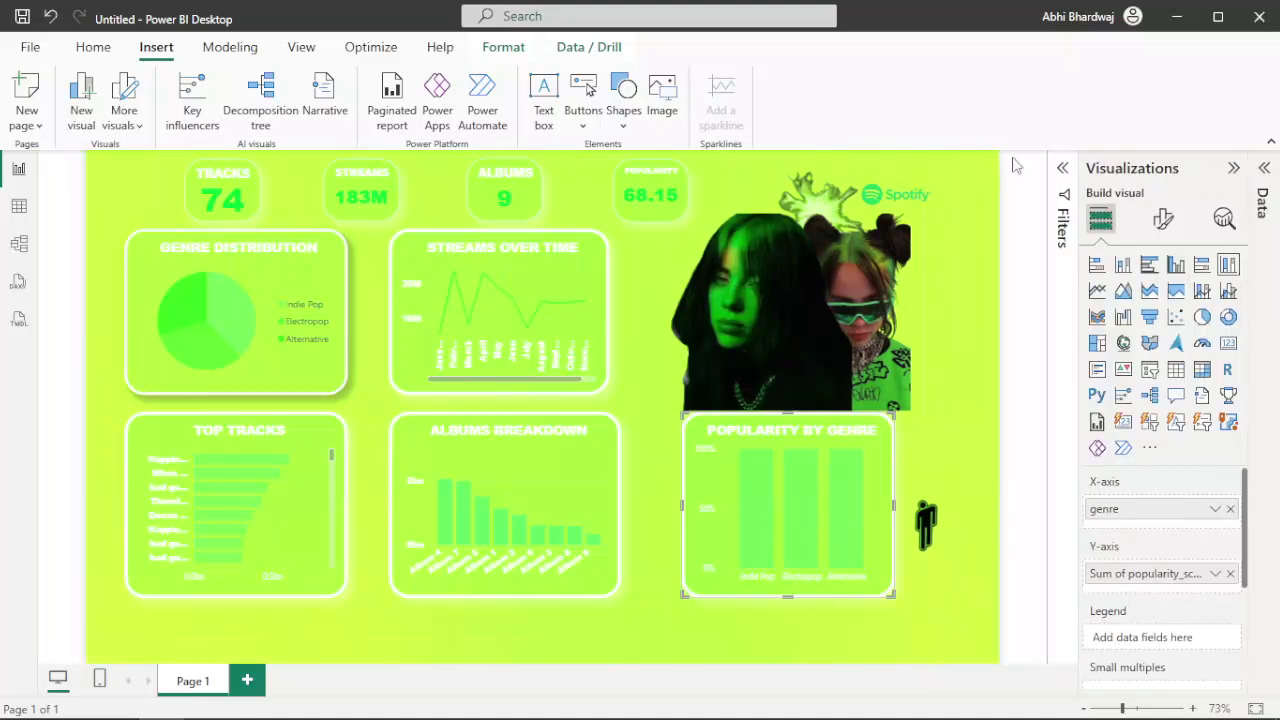
pyautogui.click(1233, 168)
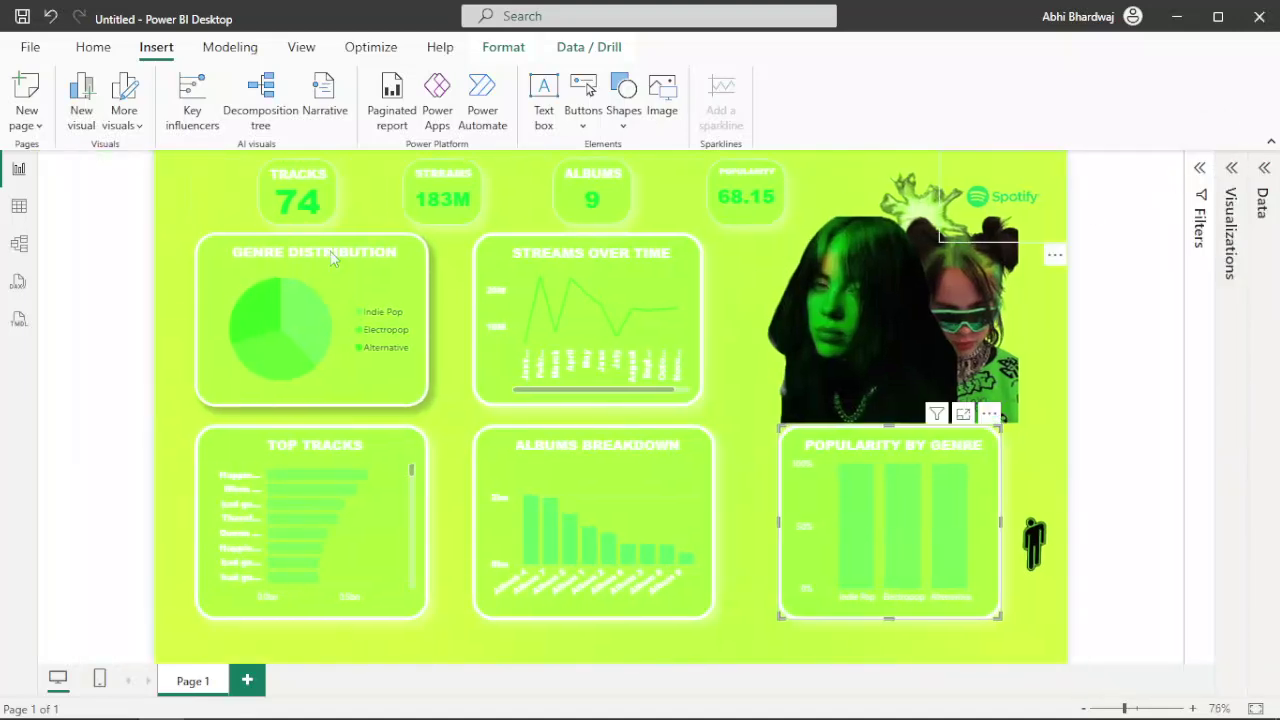